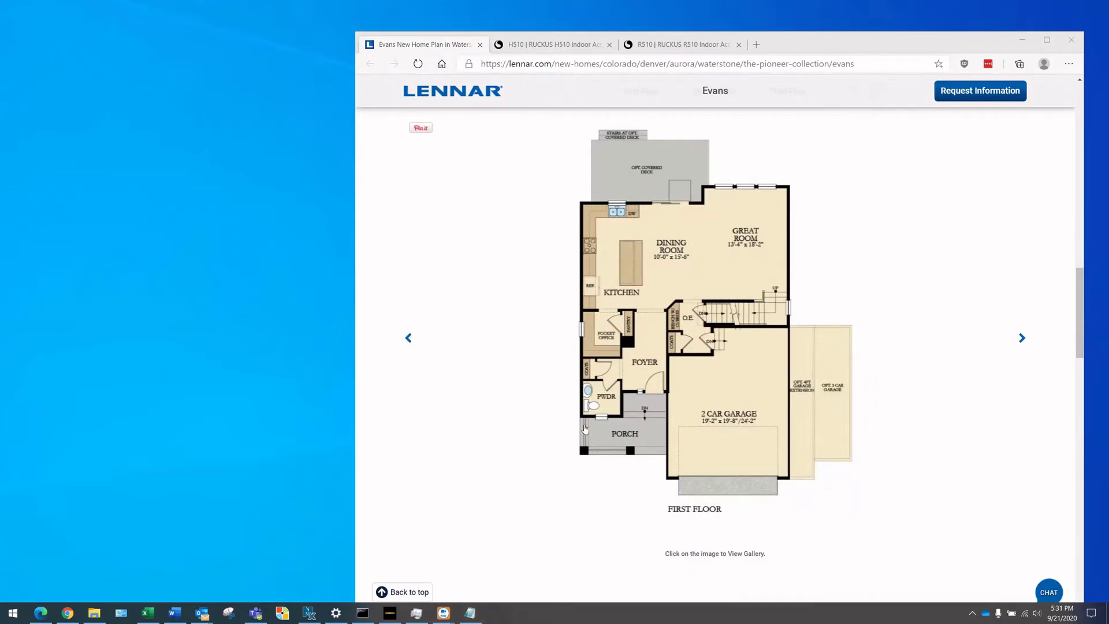
Step: Review the Evans home page and its second, third and first floor plans
scroll(585, 428, "up", 15)
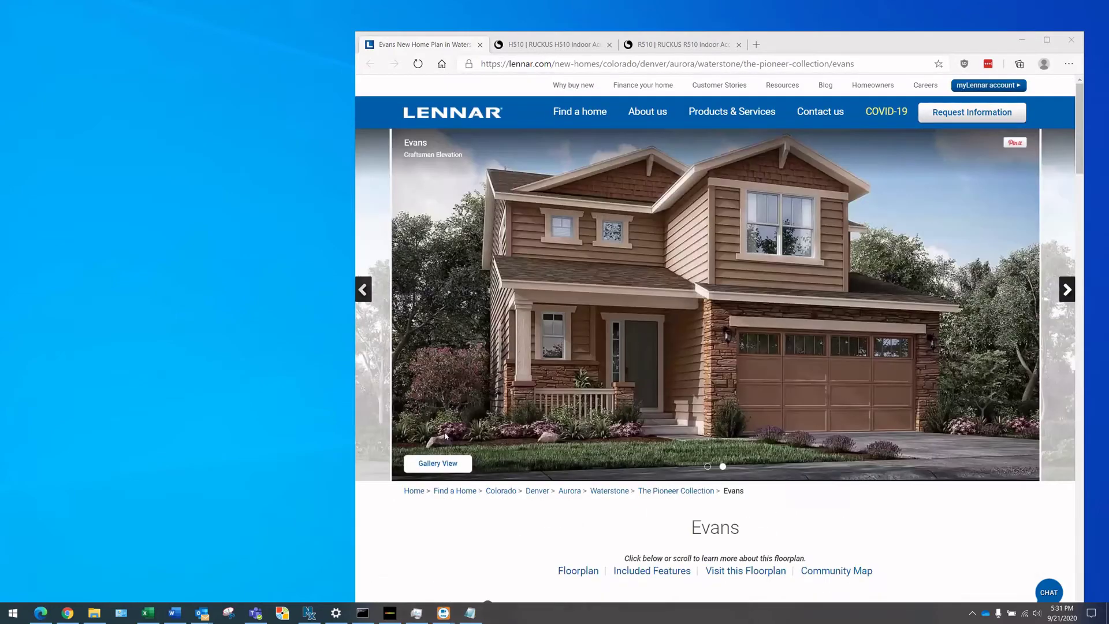
scroll(697, 370, "down", 15)
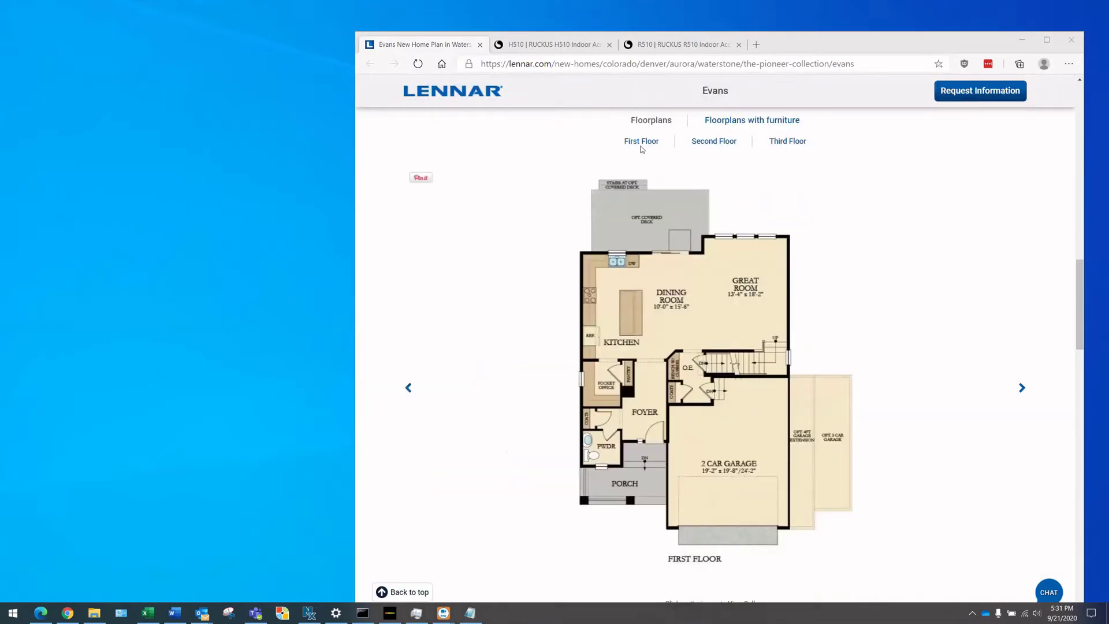
left_click(705, 145)
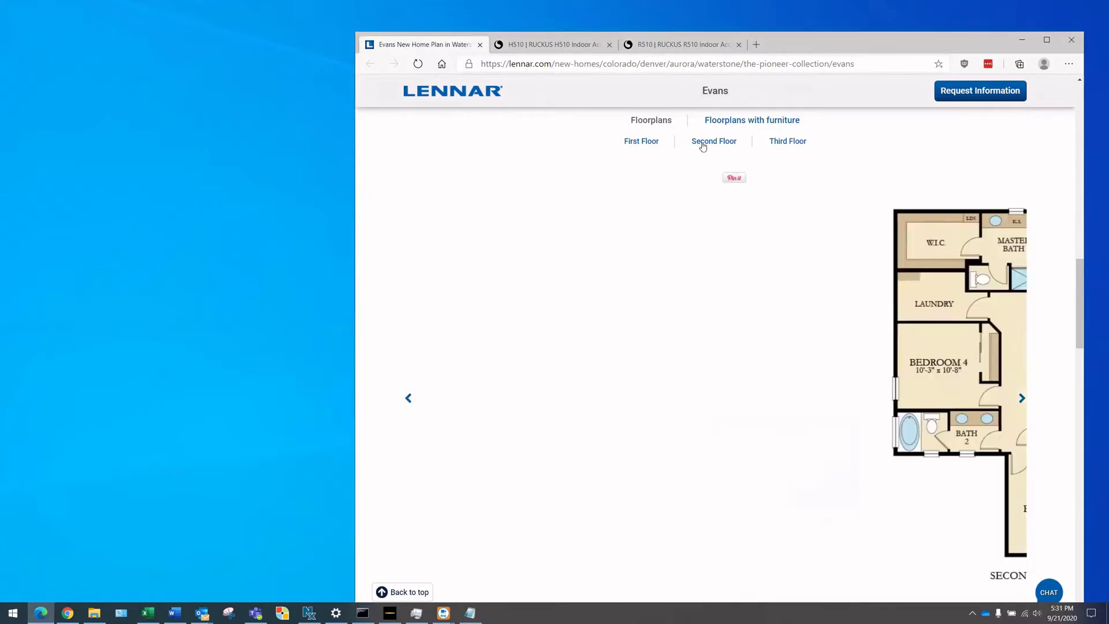
left_click(782, 142)
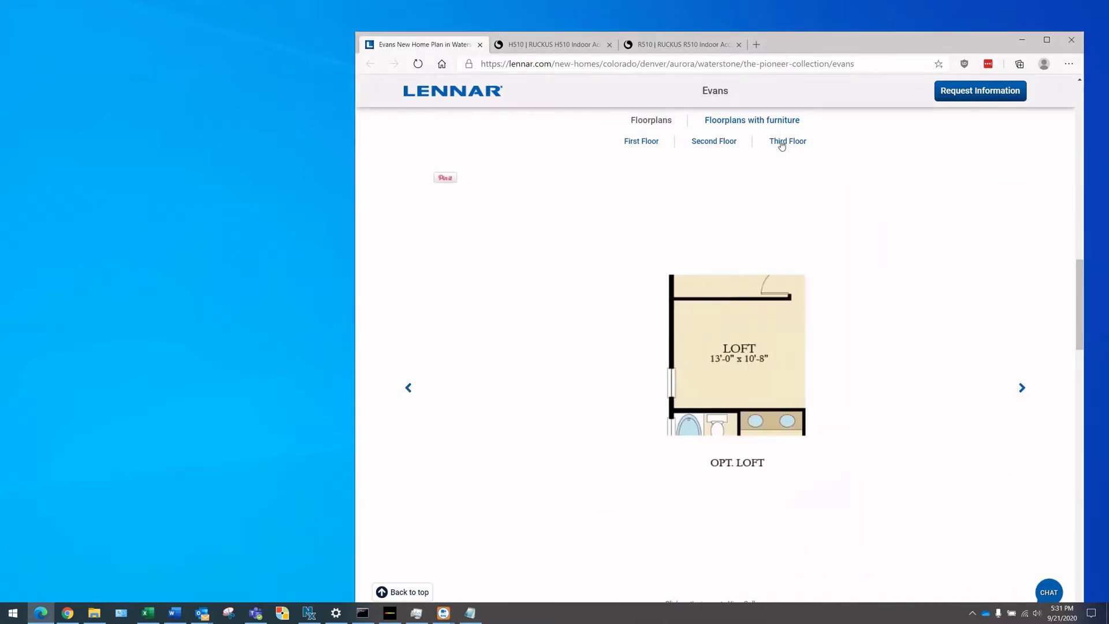
left_click(642, 143)
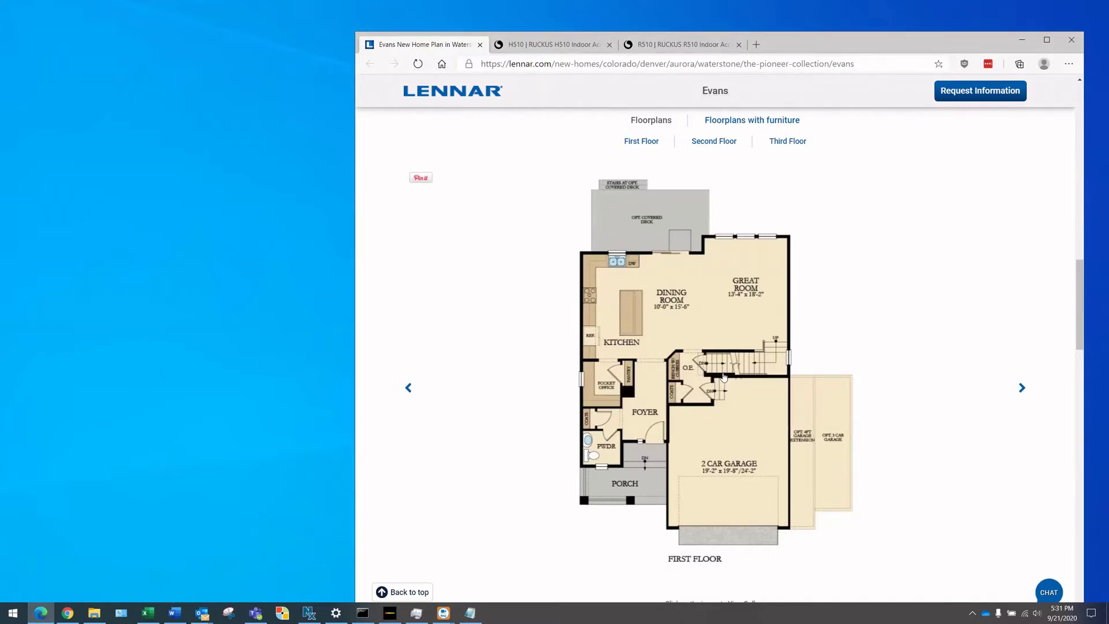
Step: Place the empty Ekahau Pro project window beside the browser and return to the Evans floor plan page
left_click(321, 365)
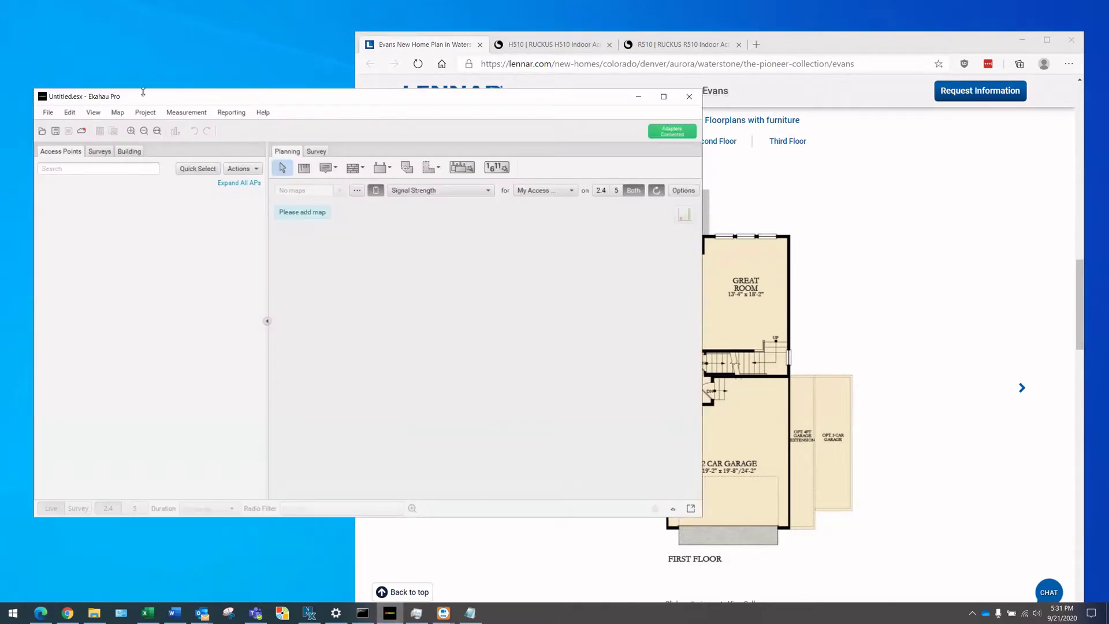
left_click_drag(176, 97, 174, 87)
left_click(787, 54)
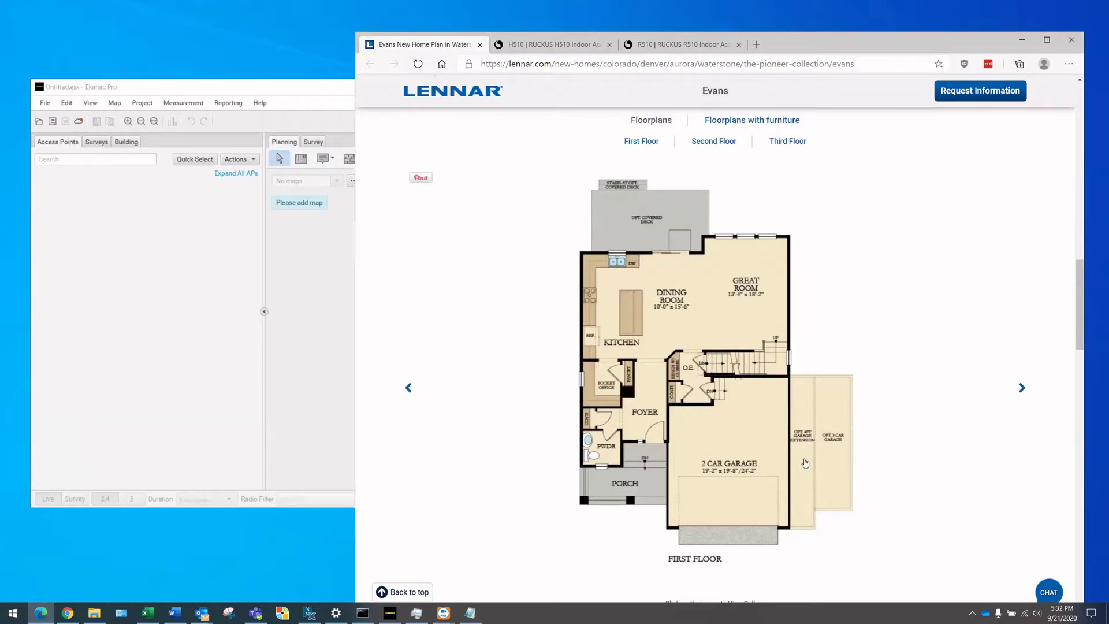
left_click(296, 79)
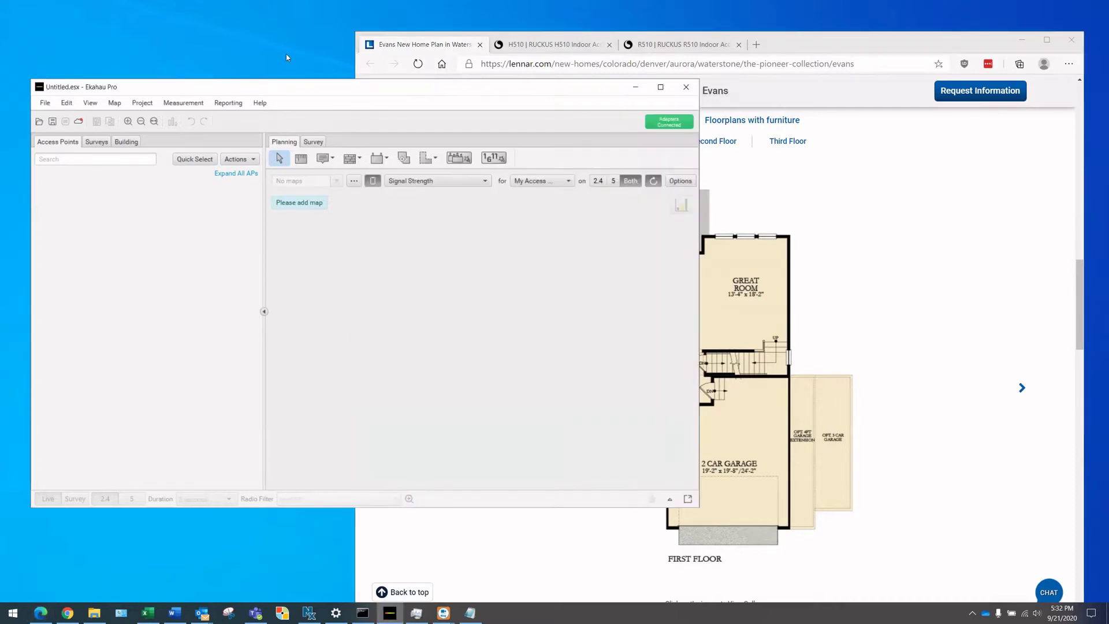
left_click(862, 45)
left_click(272, 511)
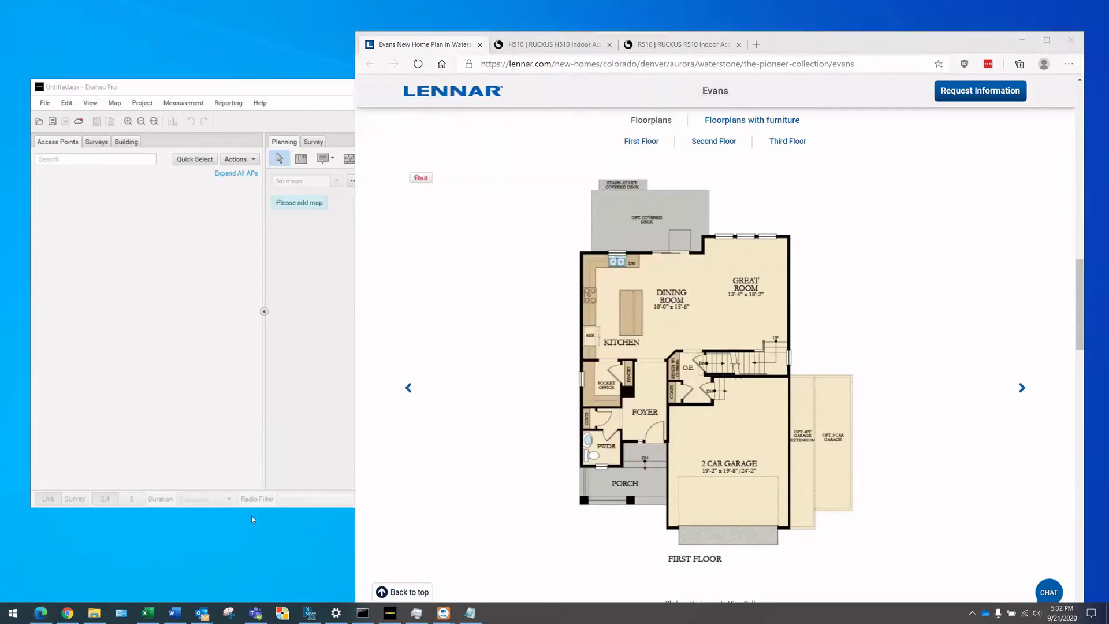
Step: Capture a rectangular snip of the whole first floor plan with Snipping Tool
left_click(228, 614)
left_click(212, 240)
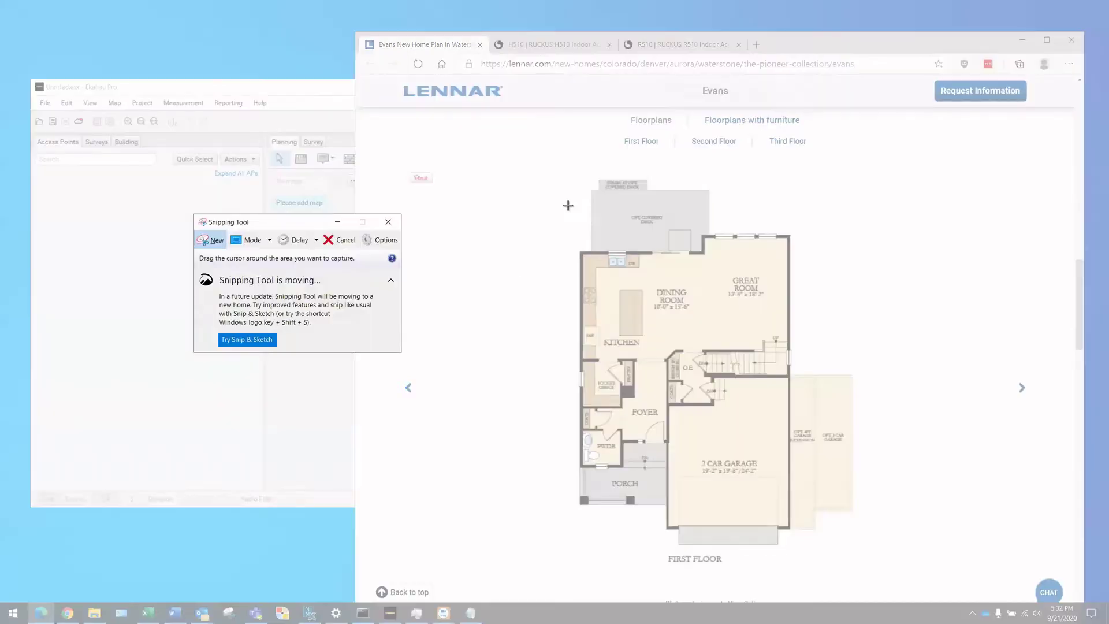
left_click_drag(559, 168, 860, 573)
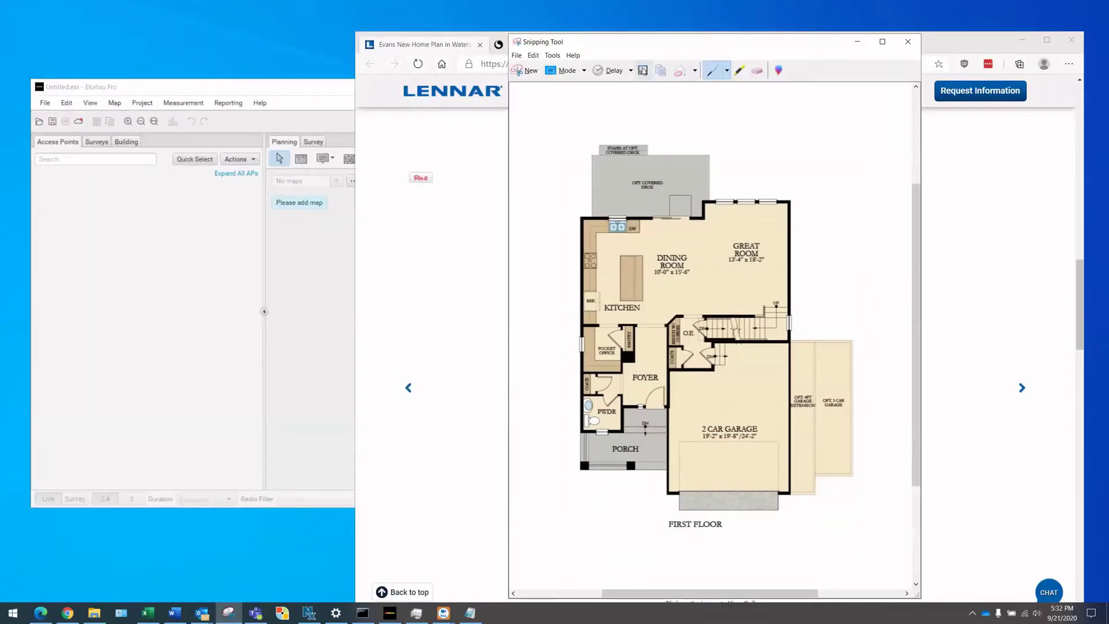
Step: Start saving the first floor snip and create a new folder named House.Sim in Documents
left_click(643, 70)
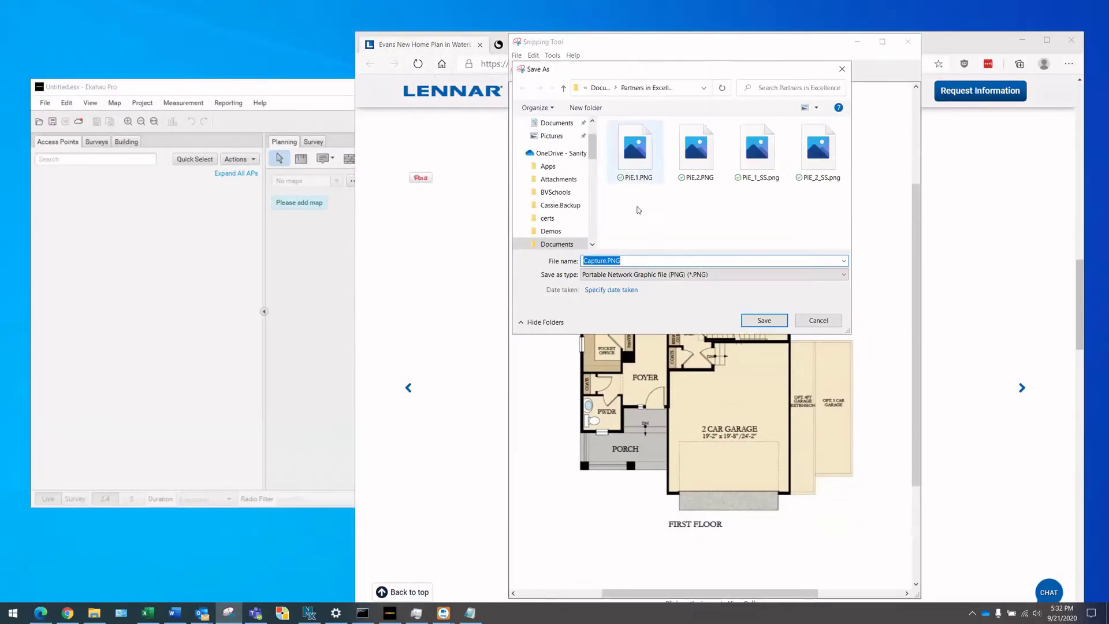
left_click(600, 88)
left_click(586, 108)
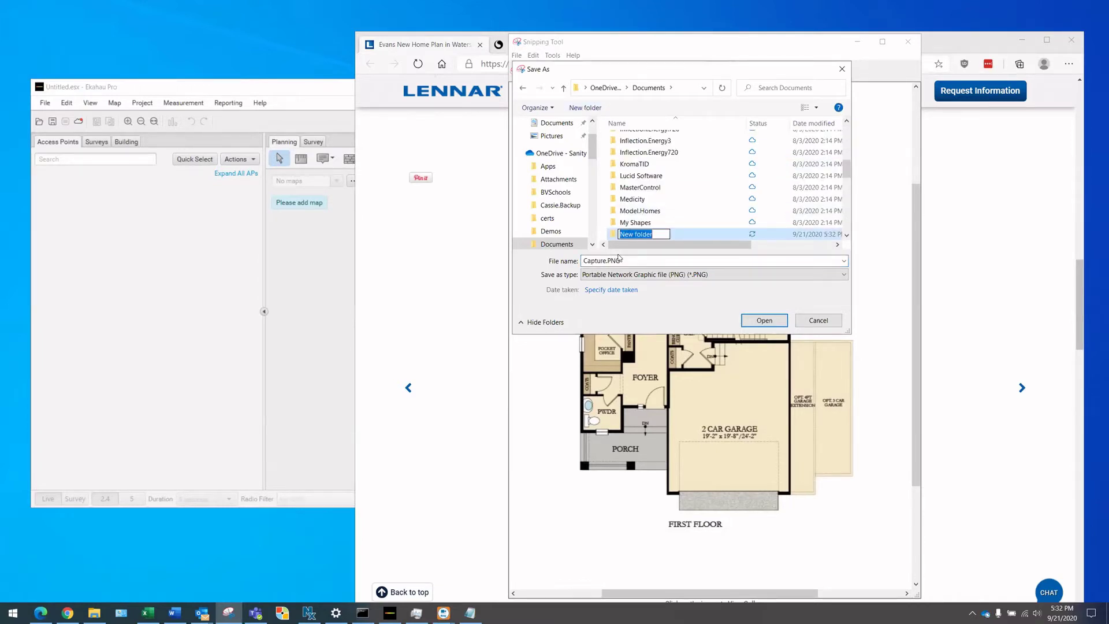
type("House.Surve")
key("BackSpace")
key("BackSpace")
key("BackSpace")
type("im")
key("Return")
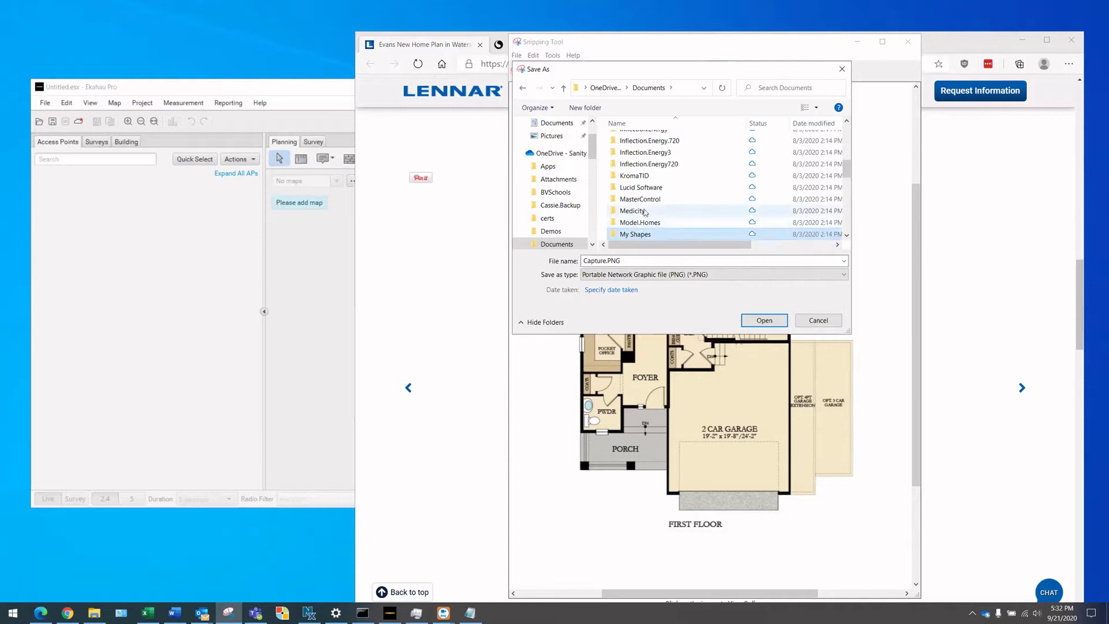
Step: Save the first floor snip in the House.Sim folder as Floor1.PNG
scroll(645, 211, "up", 3)
double_click(635, 194)
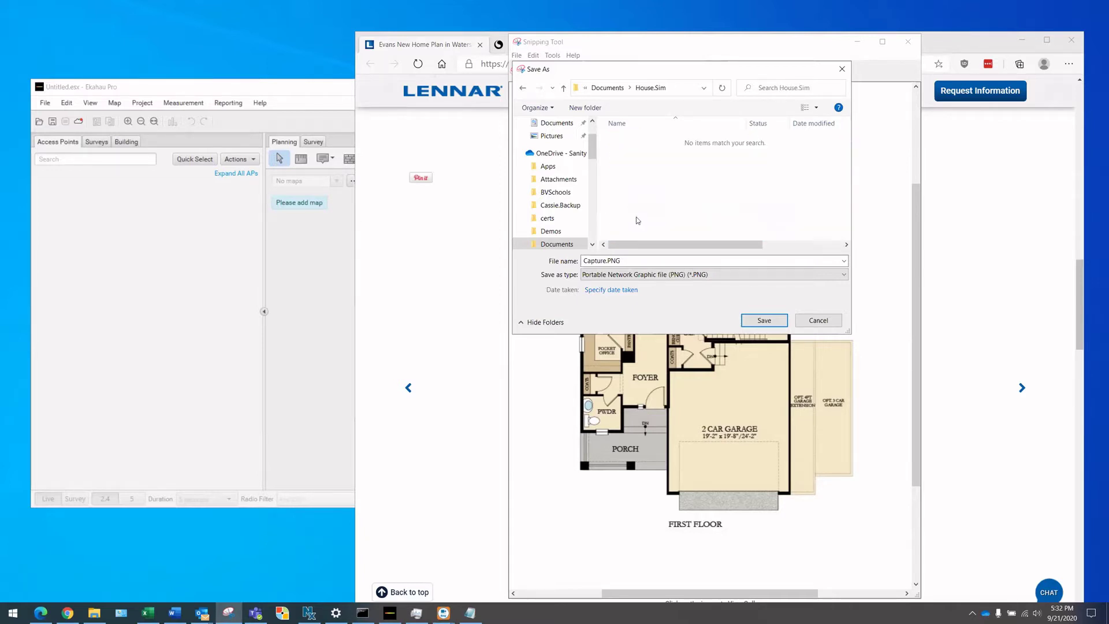
double_click(605, 262)
left_click_drag(606, 261, 572, 254)
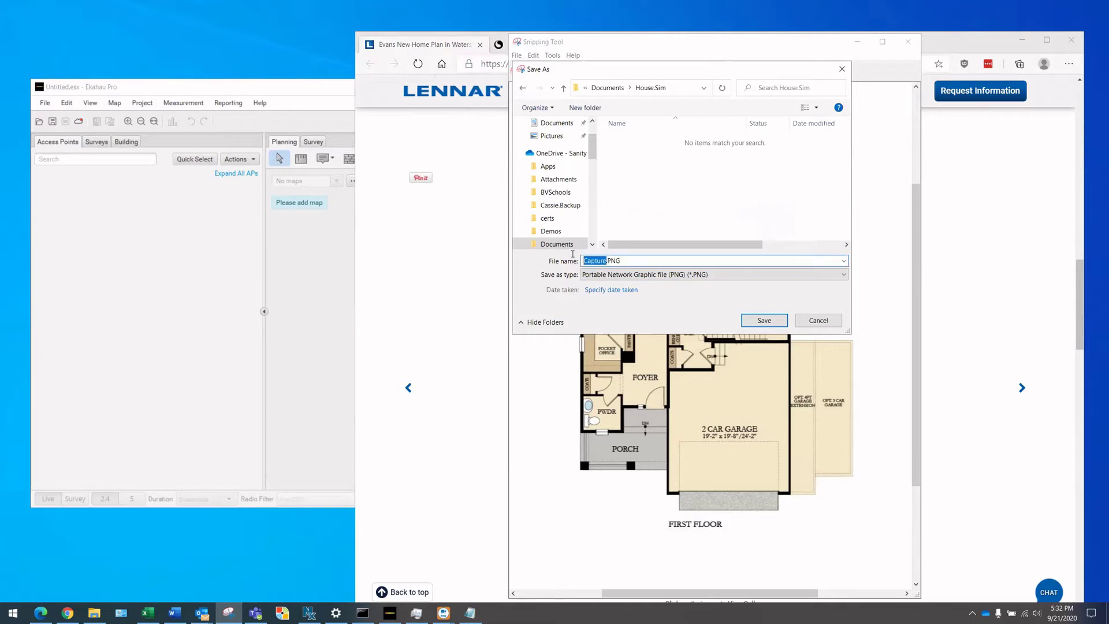
type("Floor1")
left_click(772, 324)
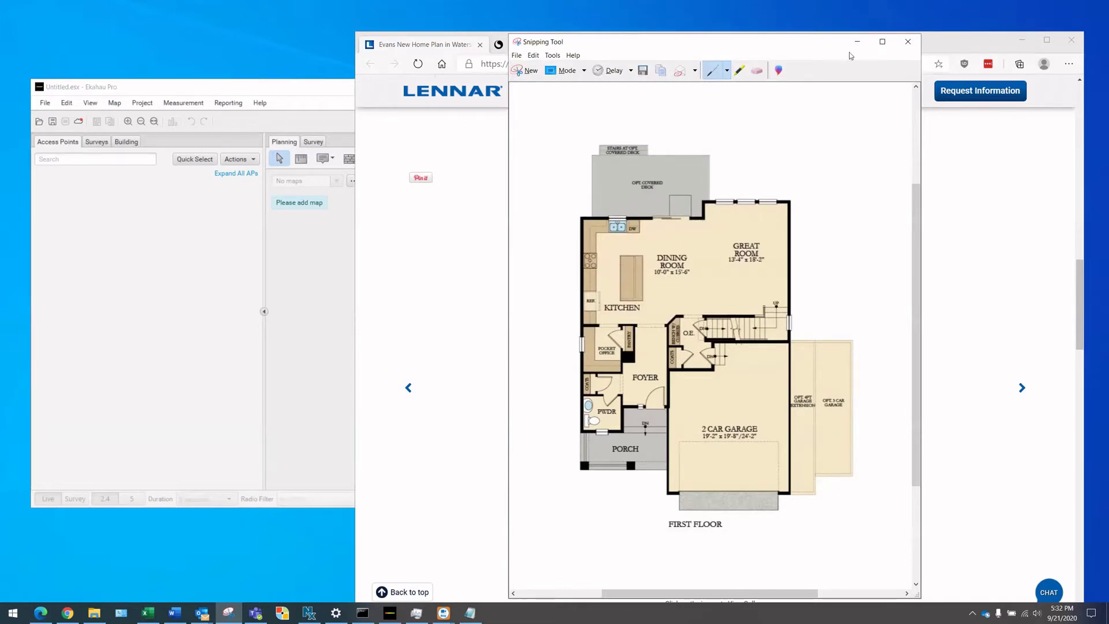
Step: Show the second floor plan on the Lennar page and snip the whole plan with Snipping Tool
left_click(930, 50)
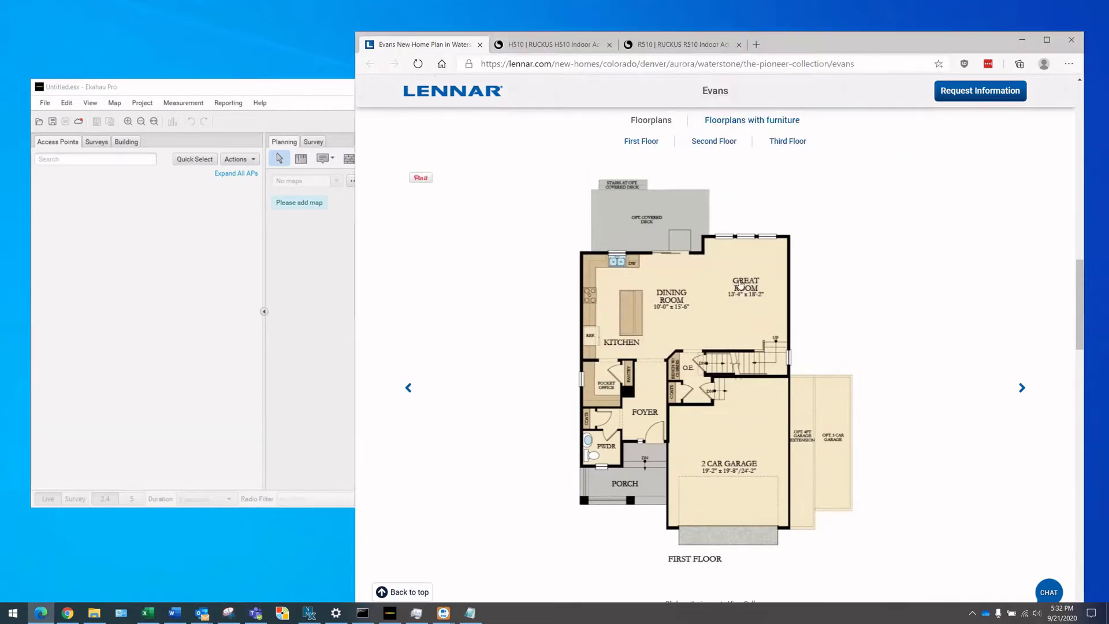
left_click(1021, 388)
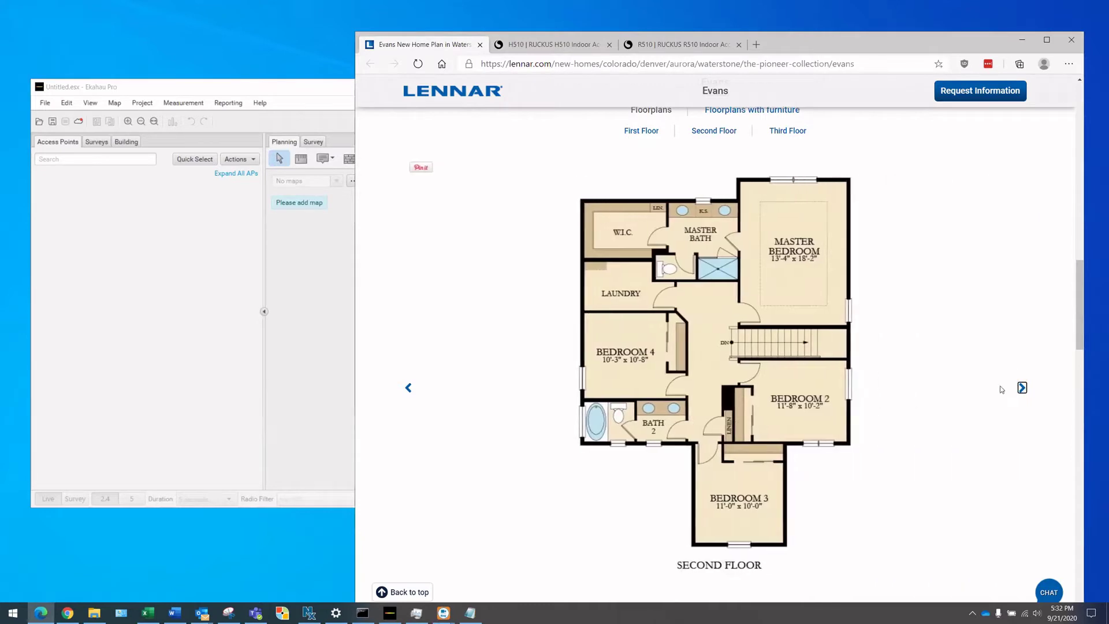
left_click(256, 612)
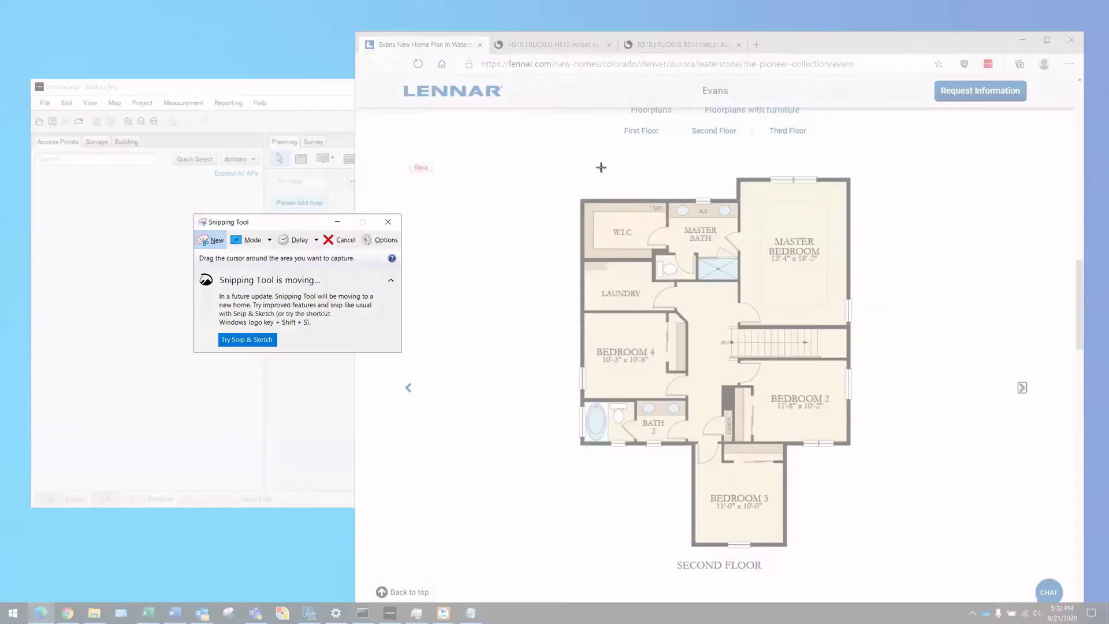
left_click_drag(564, 155, 864, 584)
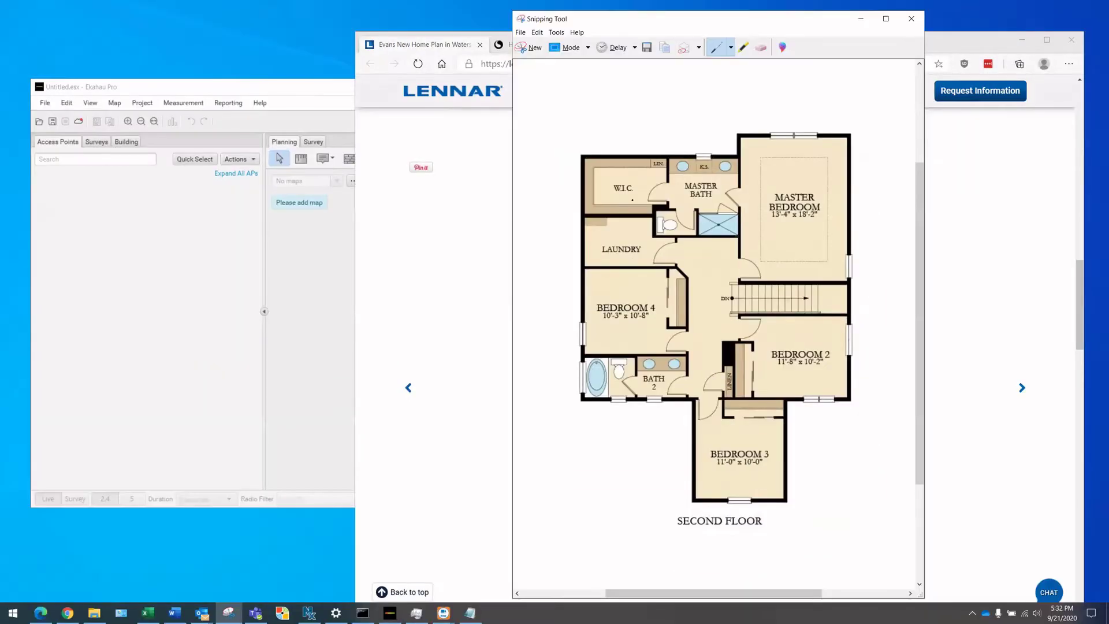
Step: Save the second floor snip in the House.Sim folder as Floor2
left_click(652, 46)
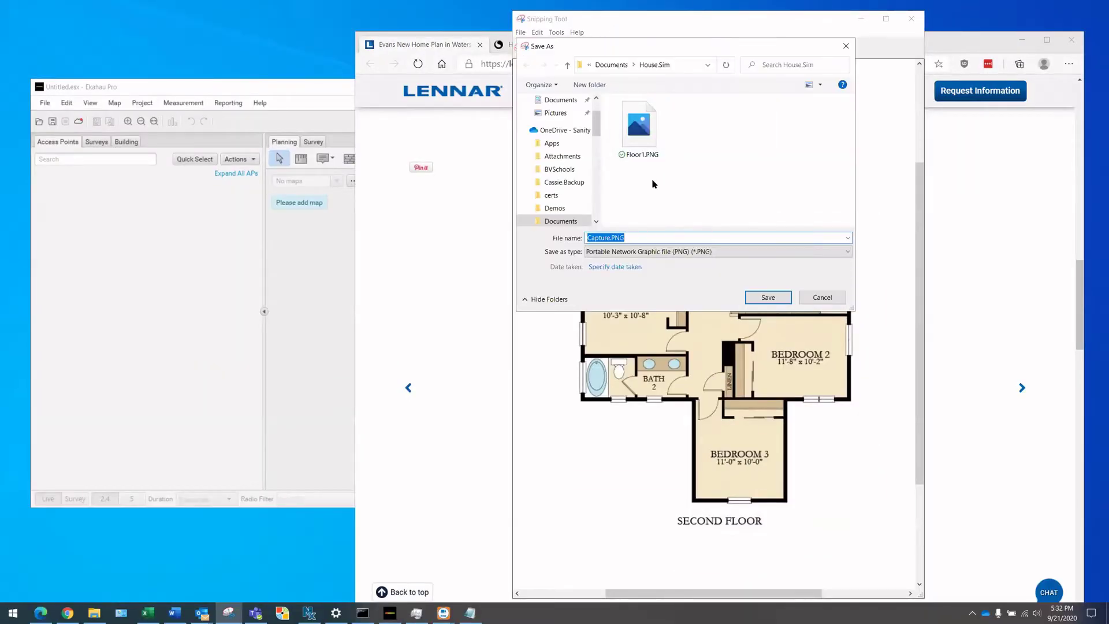
type("Fl")
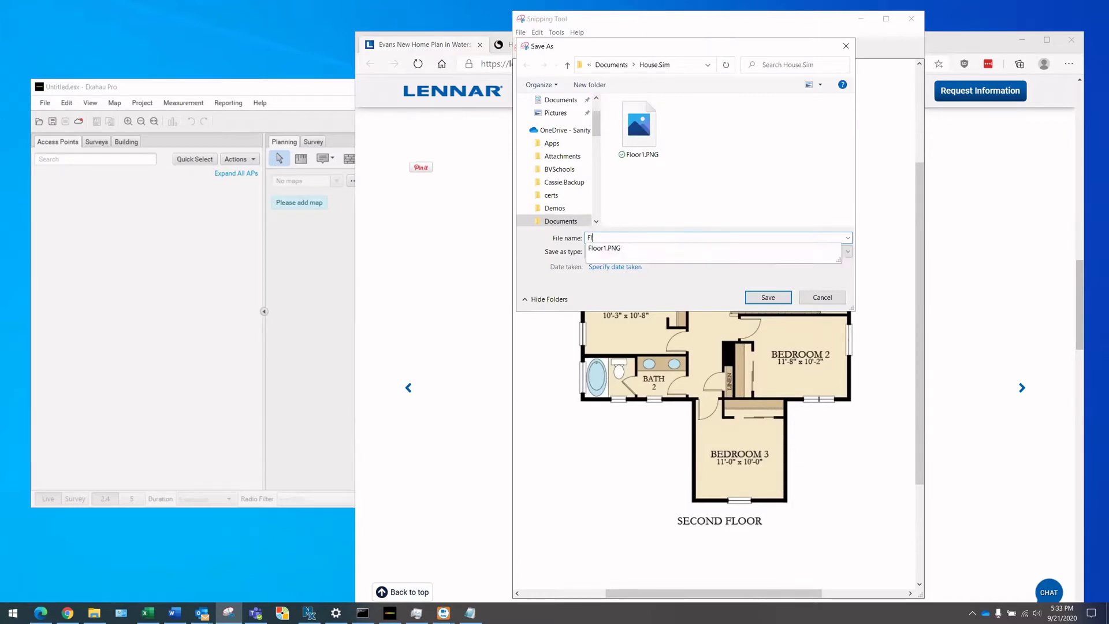
type("oor2")
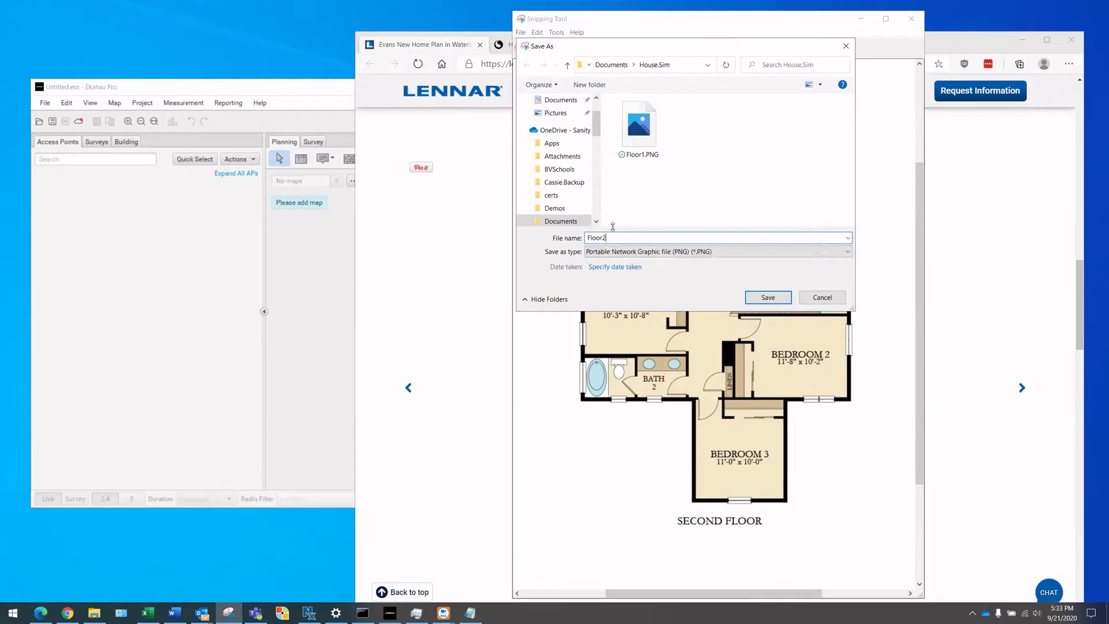
key("Return")
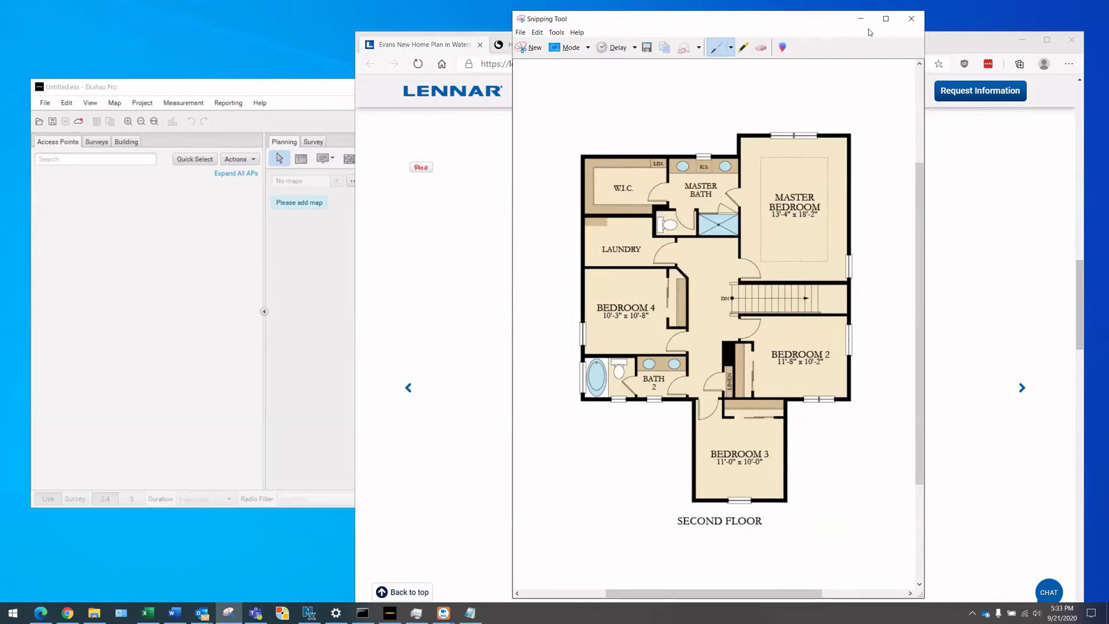
Step: Show the optional loft plan in the browser and capture it as a new snip
left_click(980, 45)
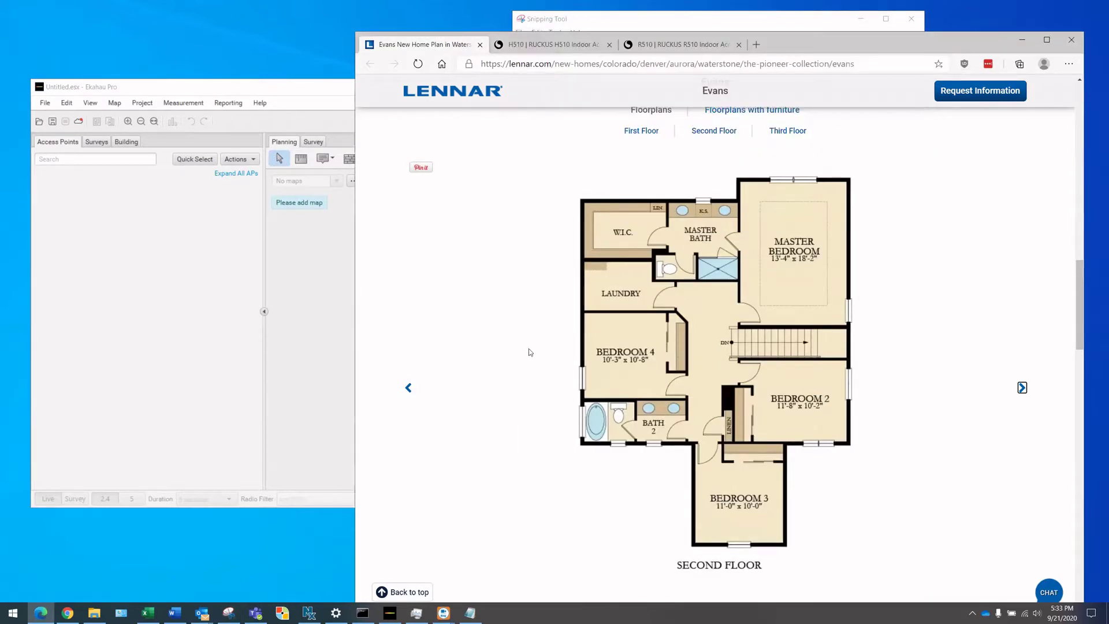
left_click(1022, 388)
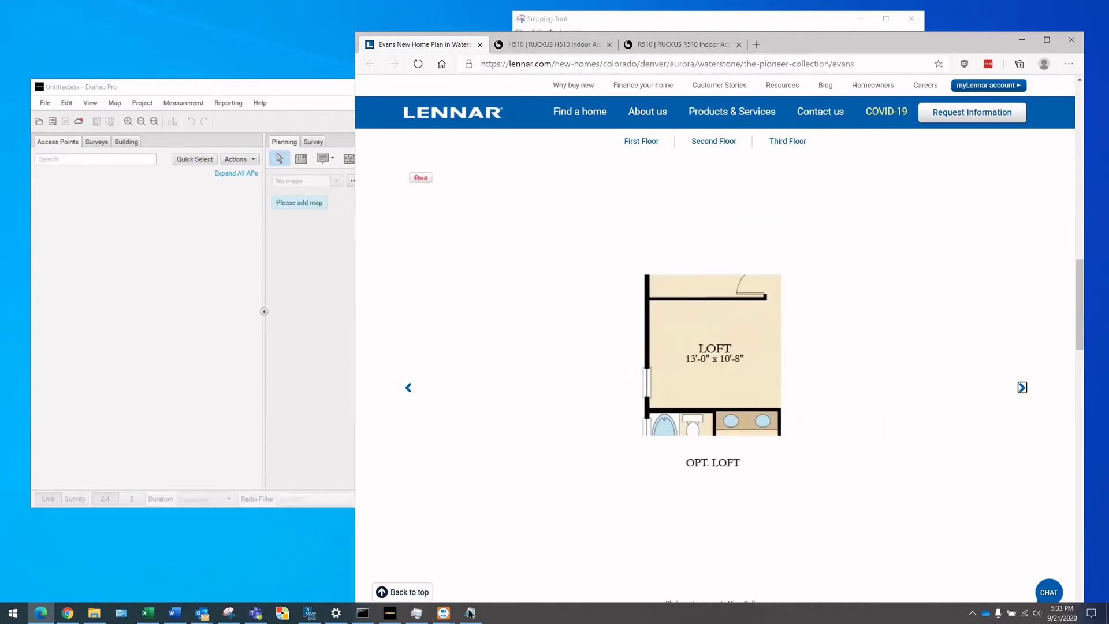
left_click(235, 613)
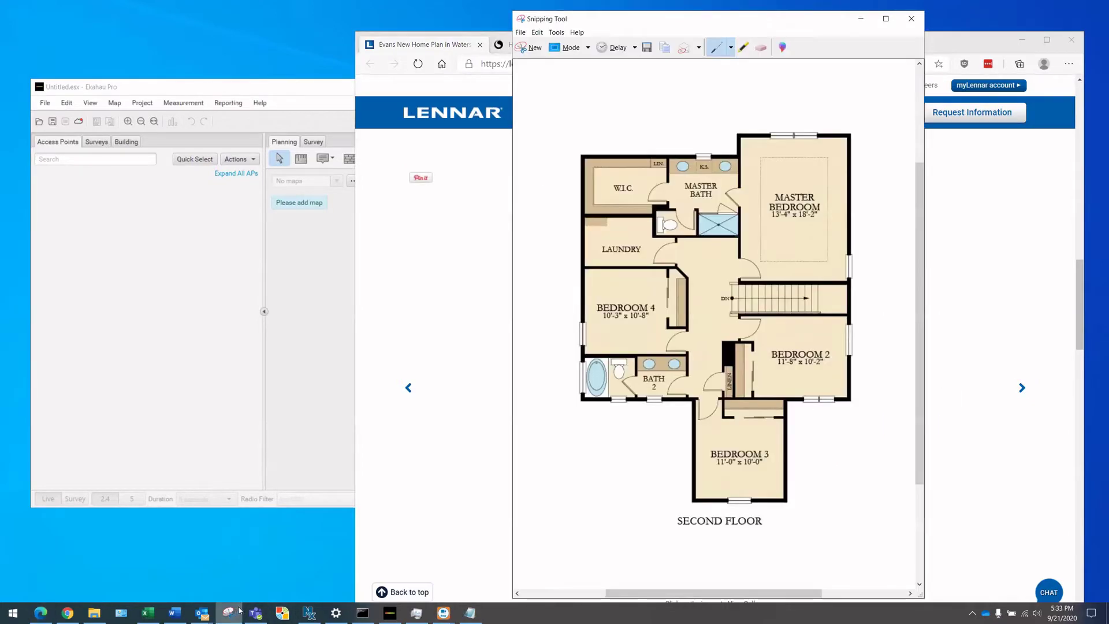
left_click(530, 47)
left_click_drag(620, 267, 812, 483)
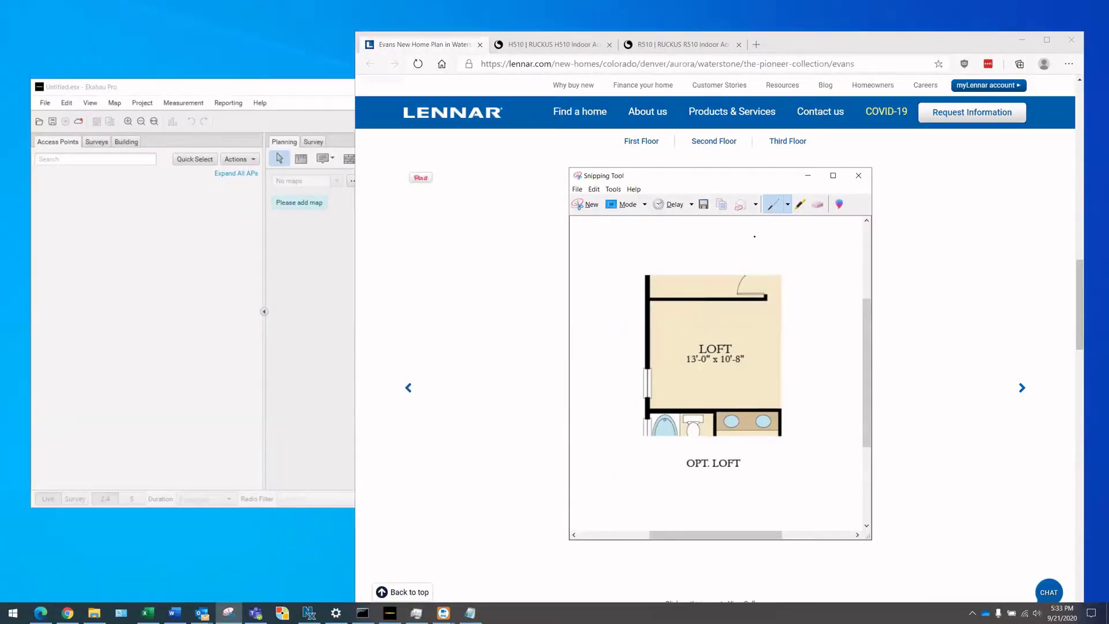
Step: Save the loft snip in the House.Sim folder as Loft
left_click(704, 205)
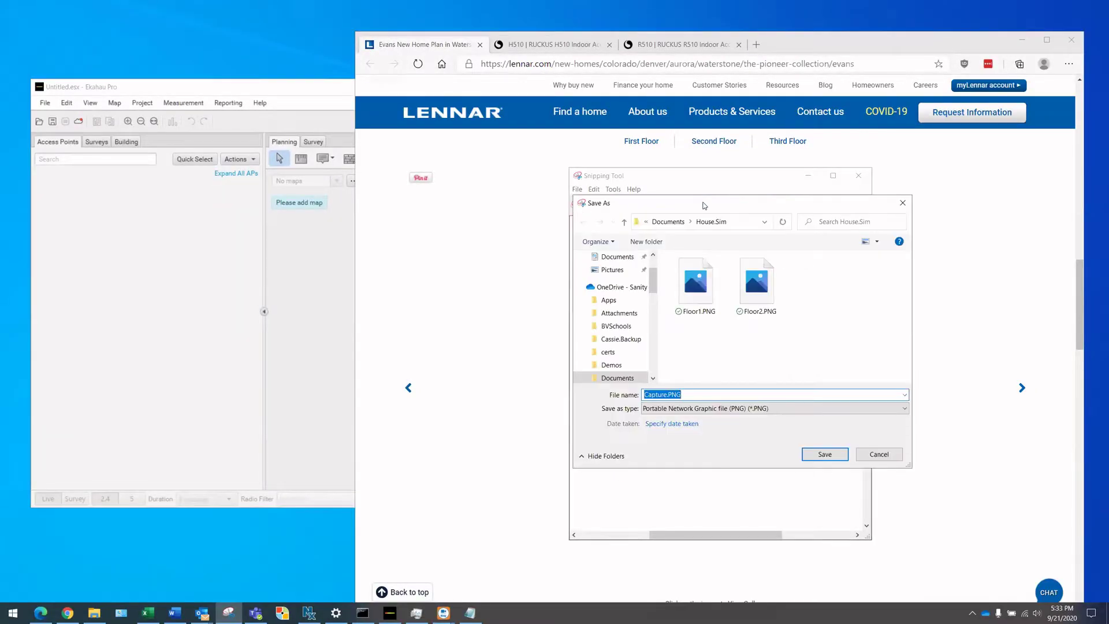
type("Loft")
left_click(837, 457)
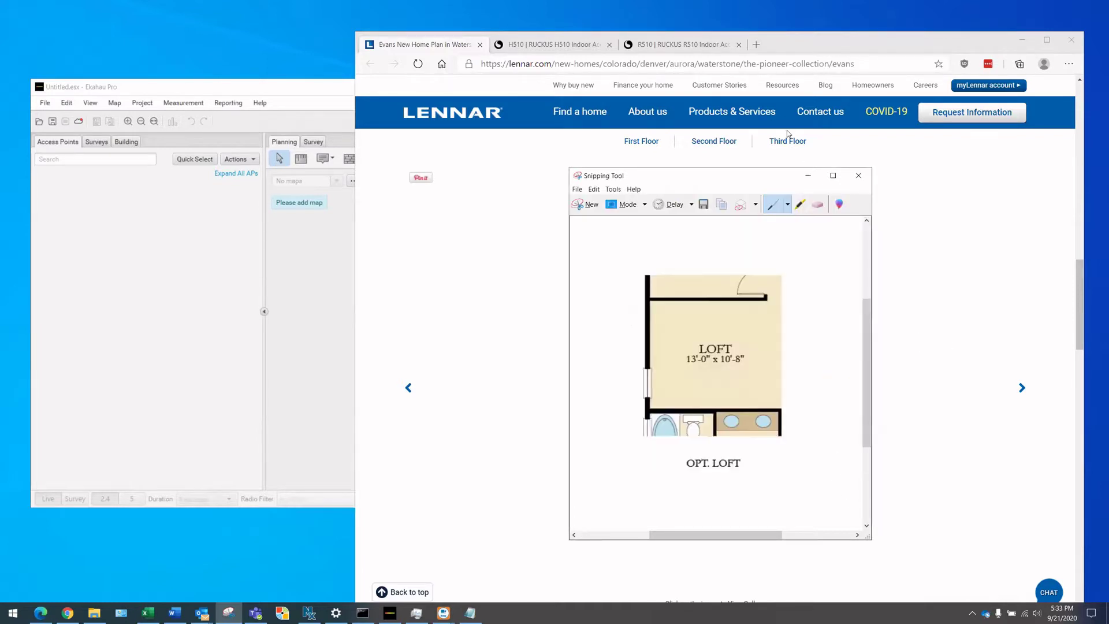
Step: Bring up the first floor plan on the Lennar page and snip the main house area with its First Floor label
left_click(805, 50)
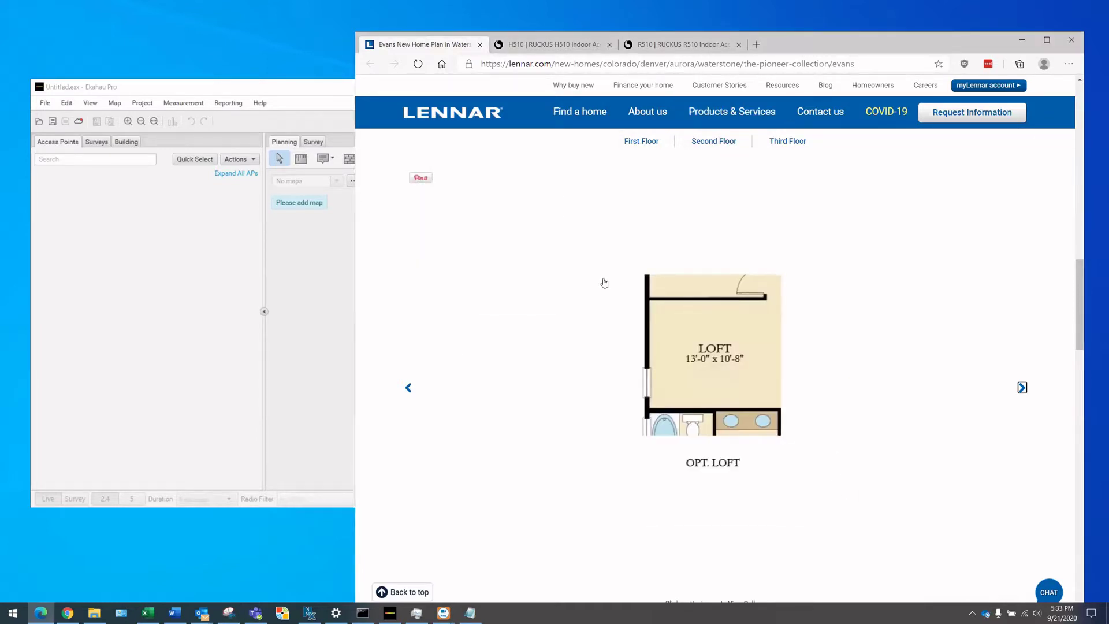
left_click(1021, 389)
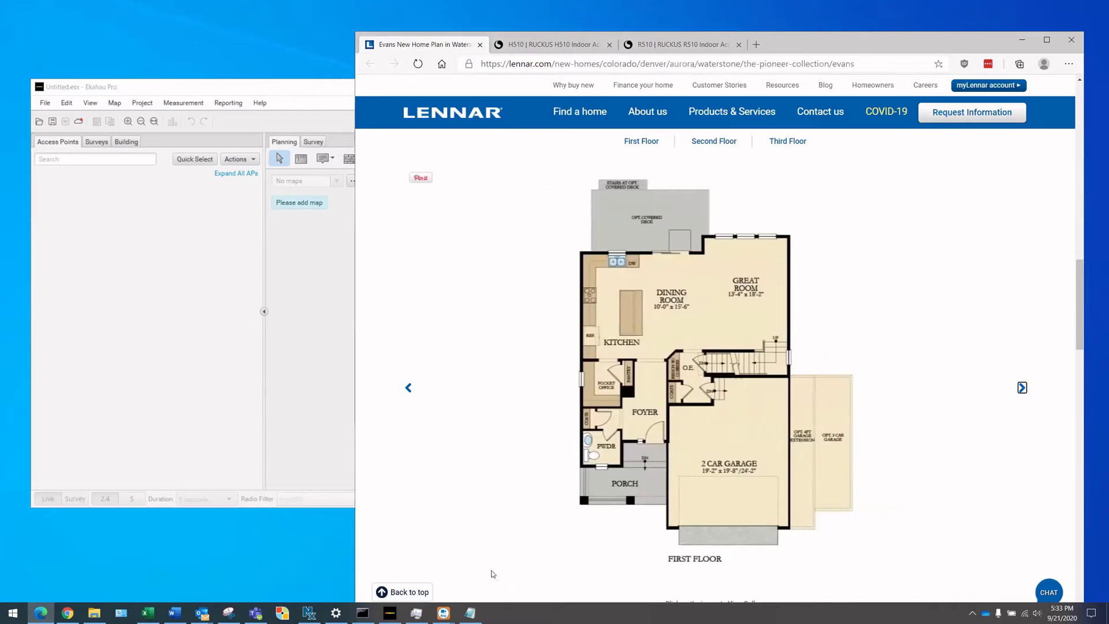
left_click(229, 613)
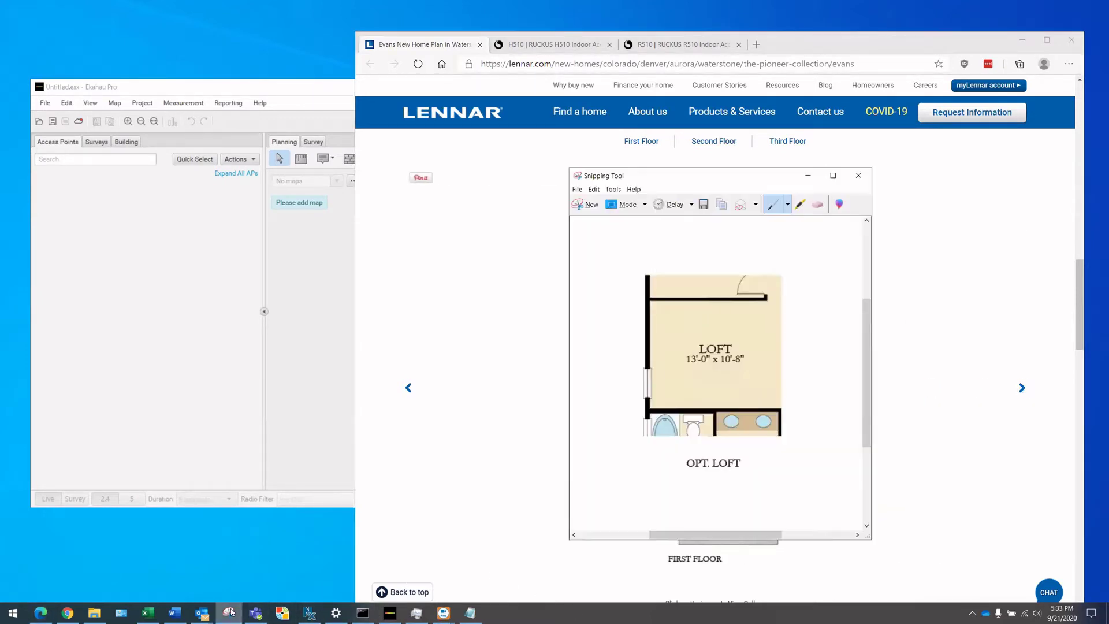
key("ctrl+n")
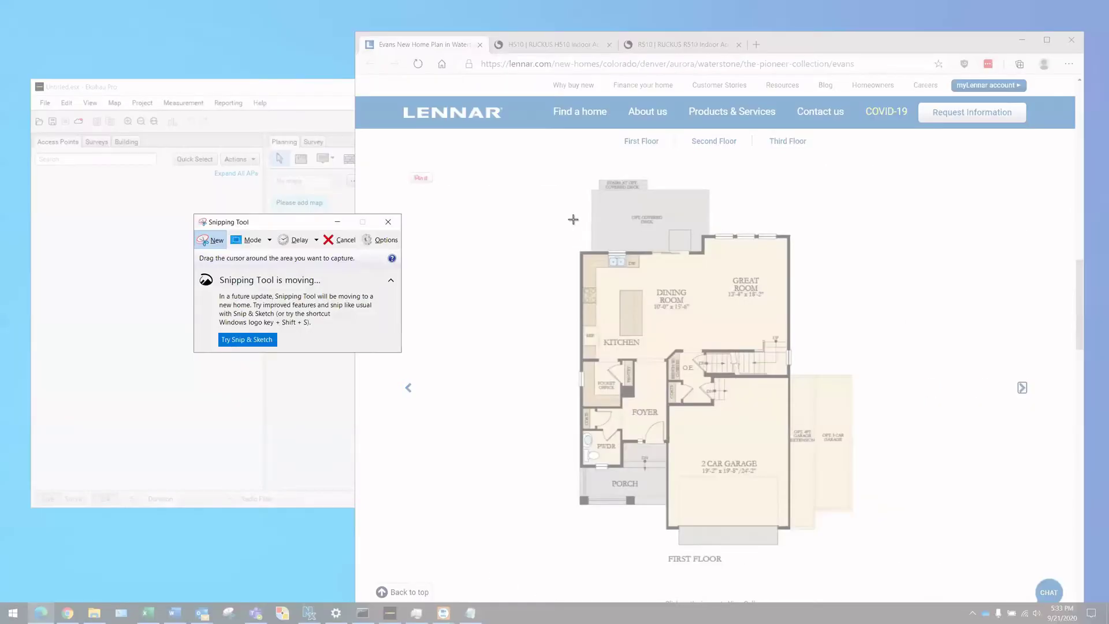
left_click_drag(564, 211, 799, 568)
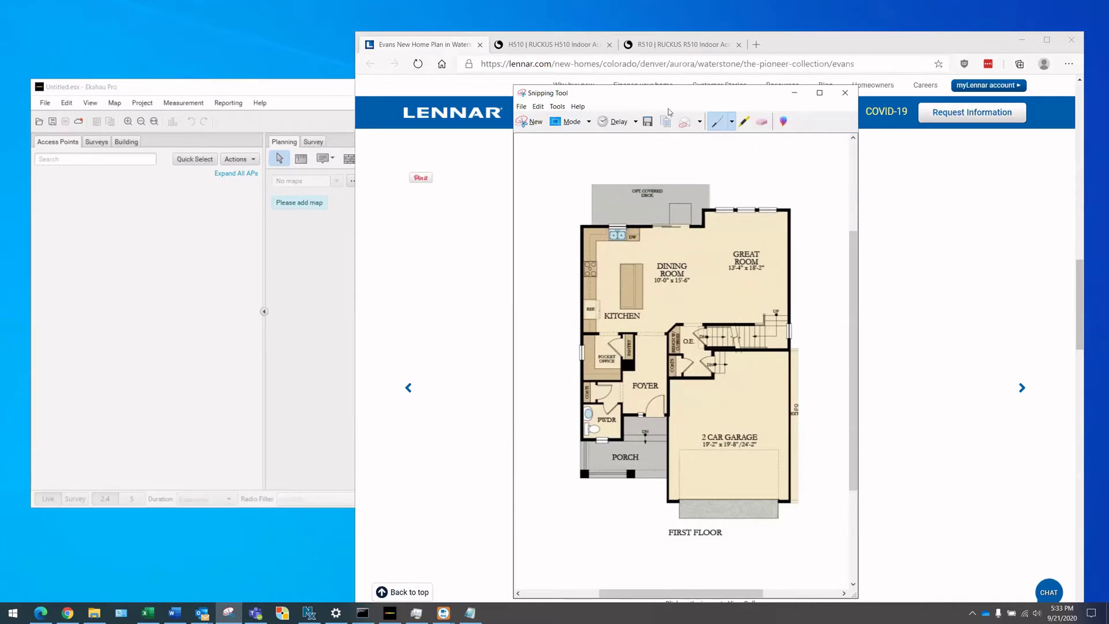
Step: Save the new first floor snip in the House.Sim folder as 1.Basement
left_click(647, 122)
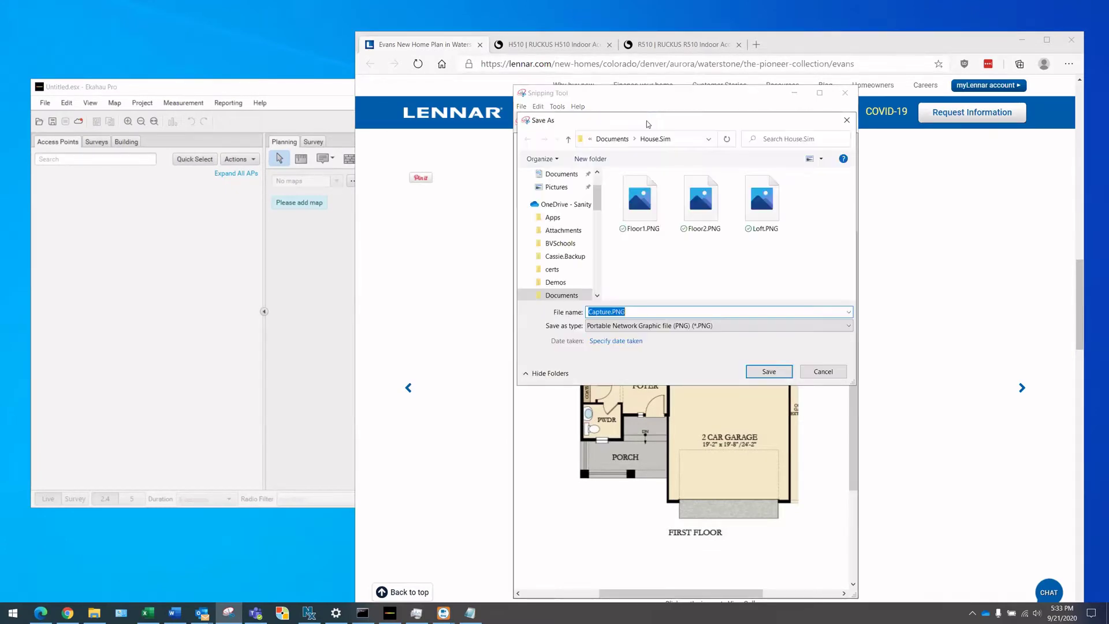
type("1.Basement")
key("Return")
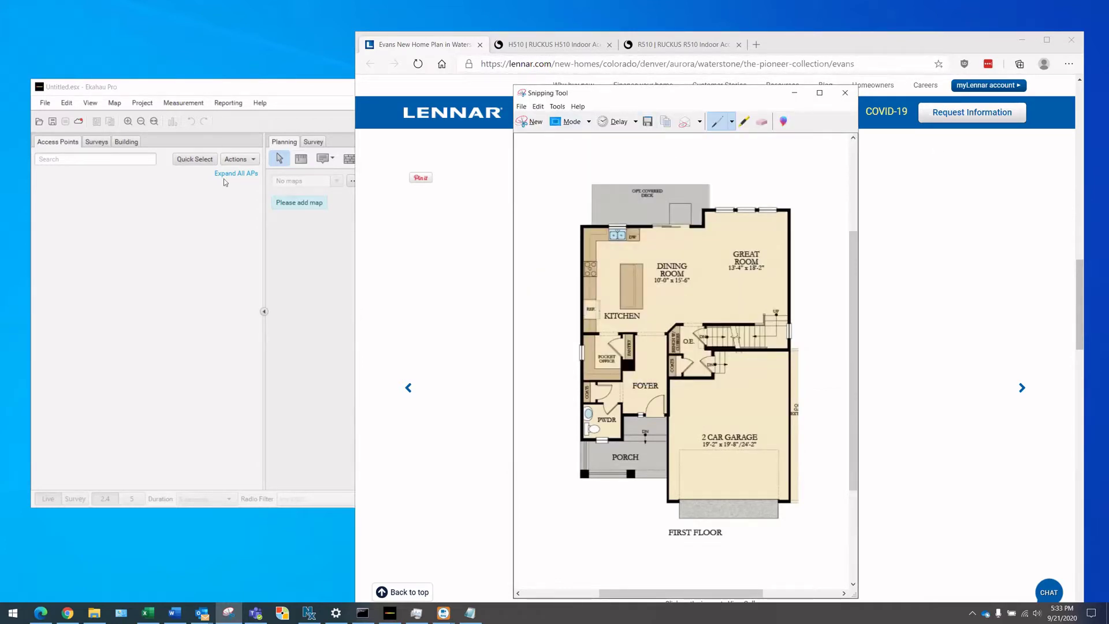
Step: Switch to Ekahau Pro and add Floor1.PNG from the House.Sim folder in Documents as a map
left_click(298, 88)
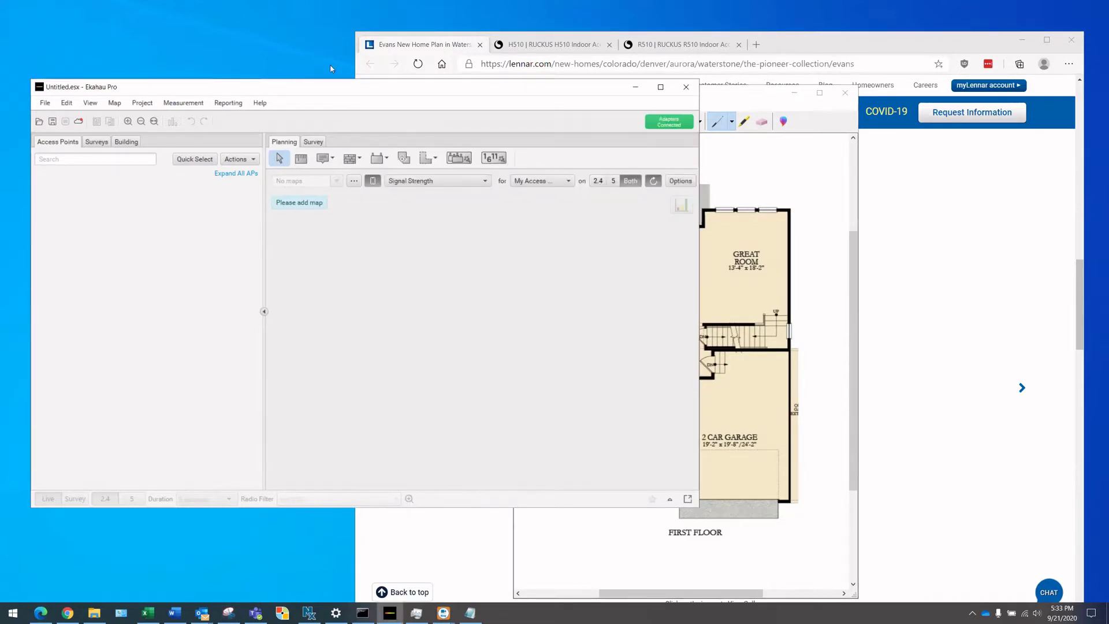
left_click_drag(305, 86, 358, 98)
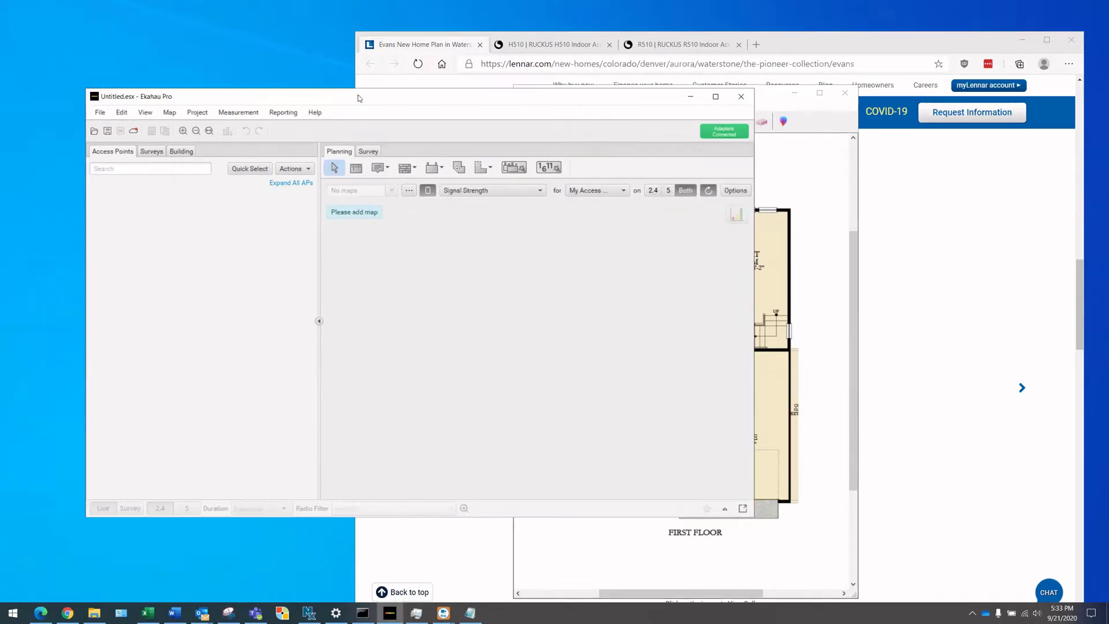
left_click(361, 212)
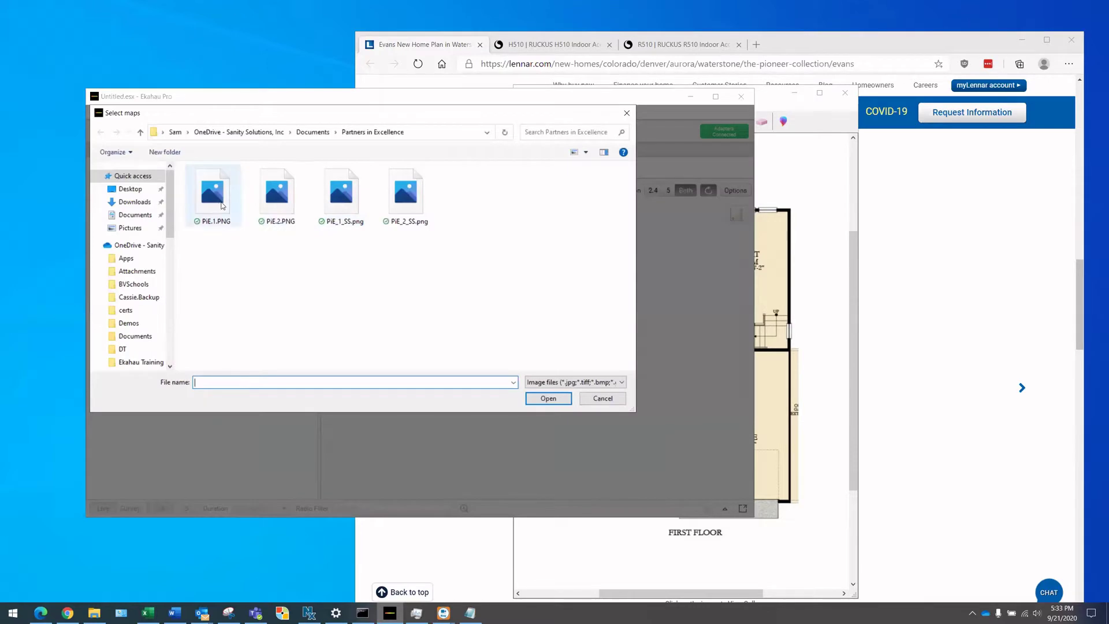
left_click(313, 134)
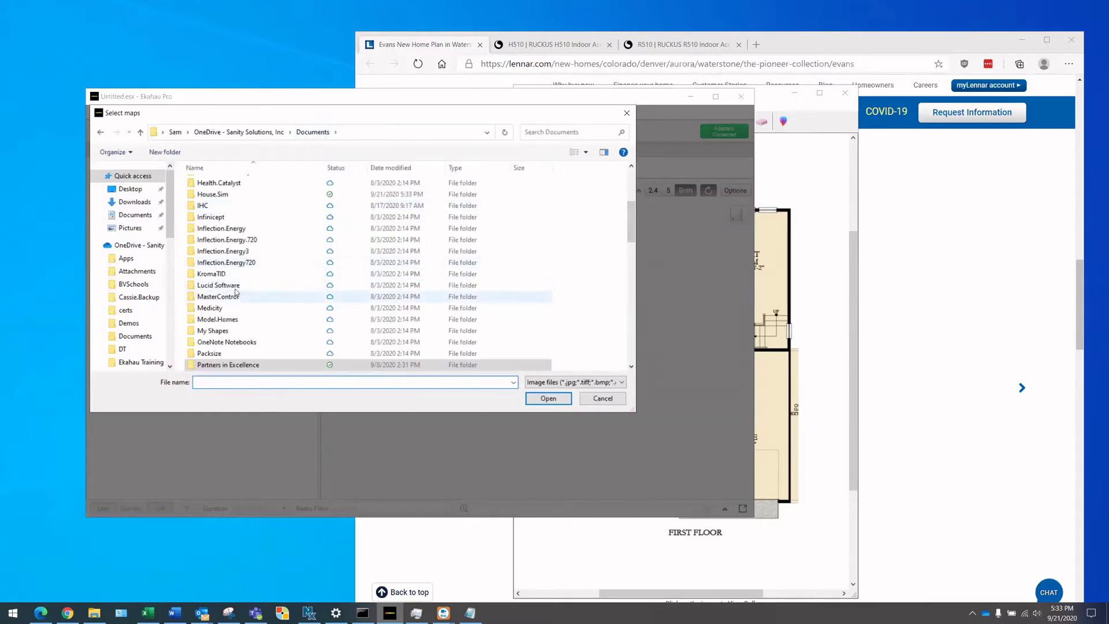
left_click(231, 195)
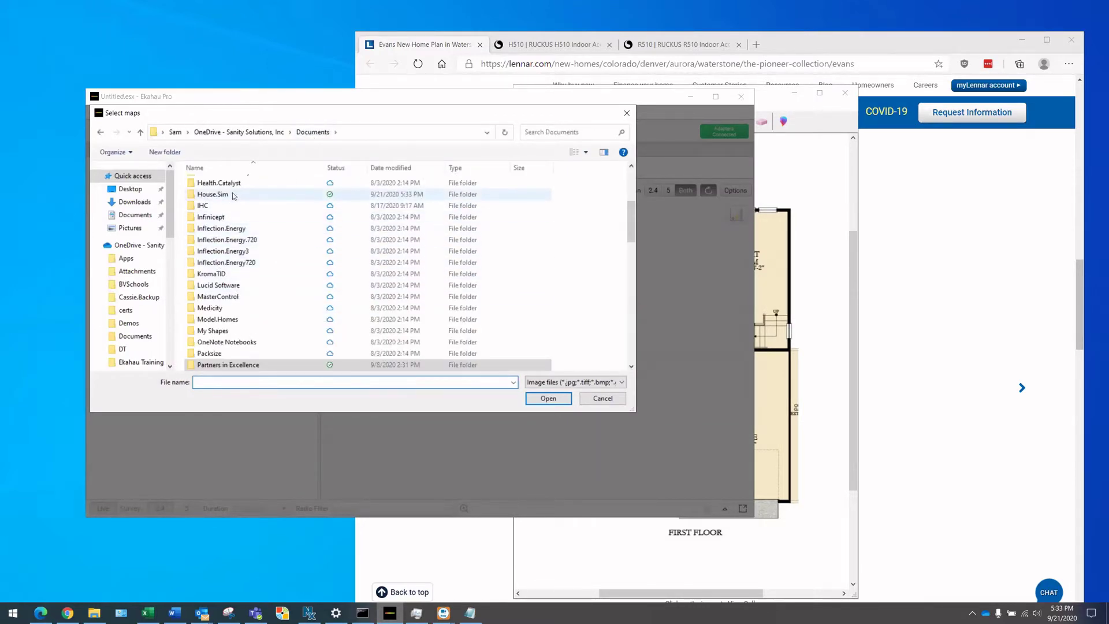
left_click(568, 404)
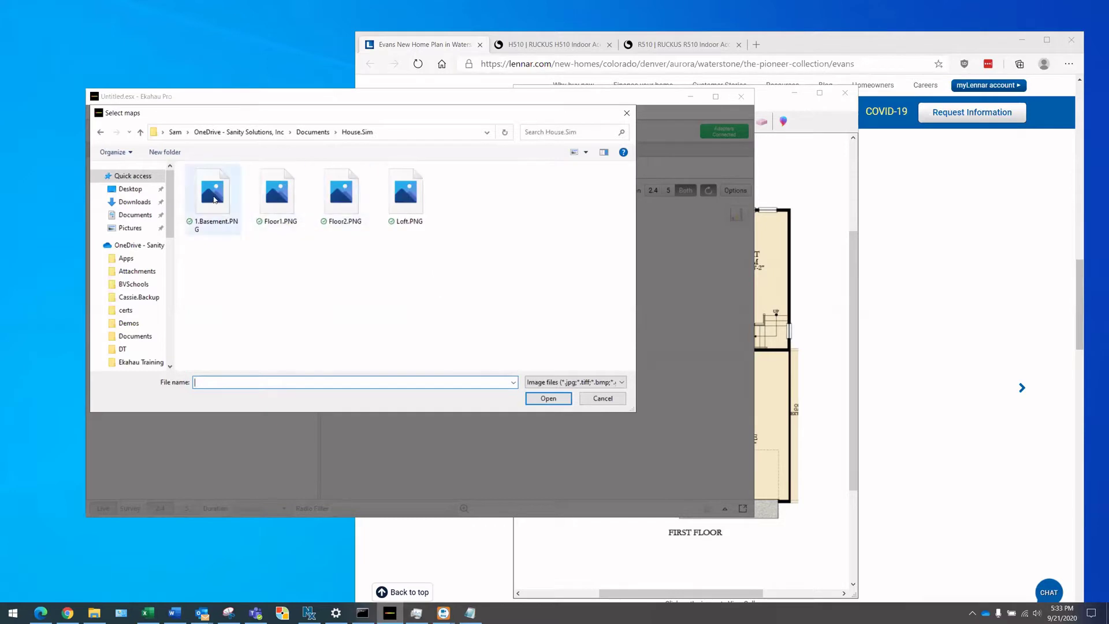
left_click(277, 195)
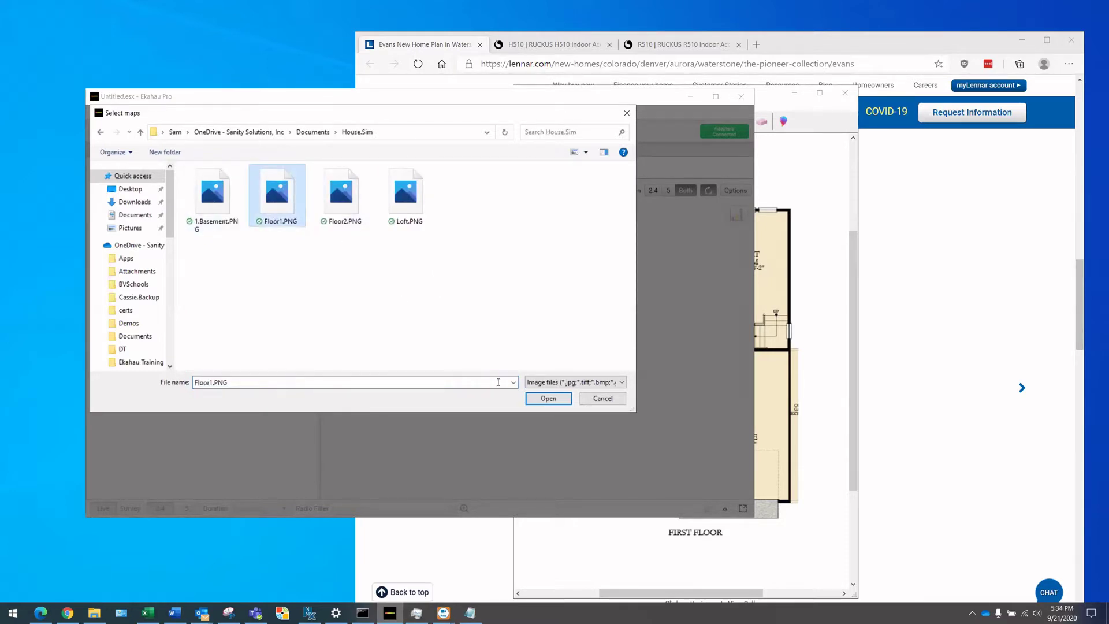
left_click(549, 399)
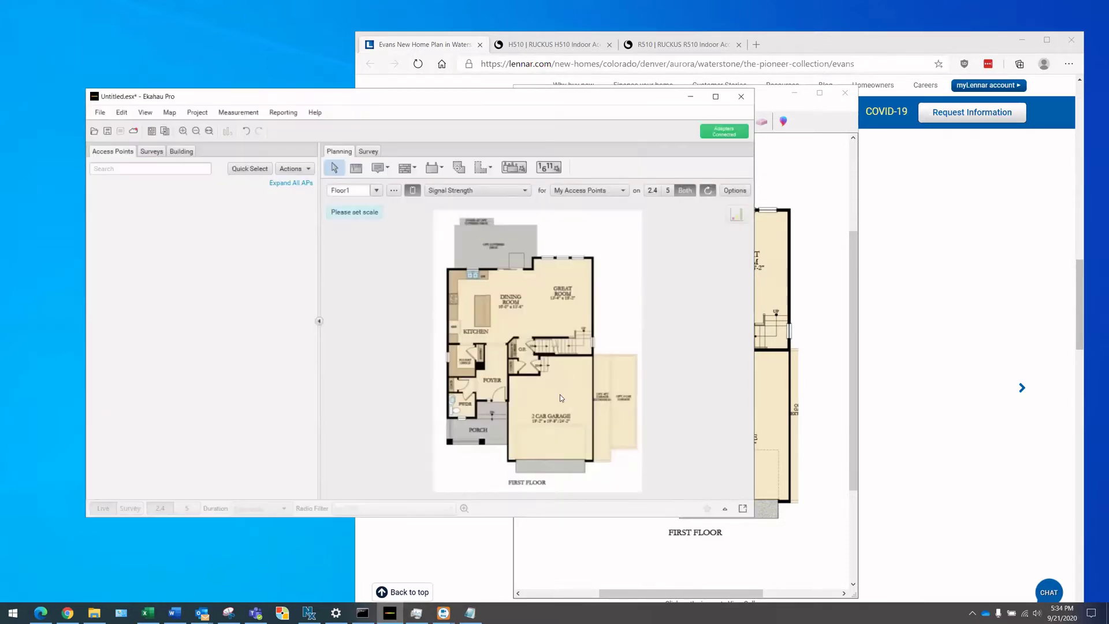
Step: Switch to the browser and check the garage dimensions on the Lennar first floor plan
left_click(716, 97)
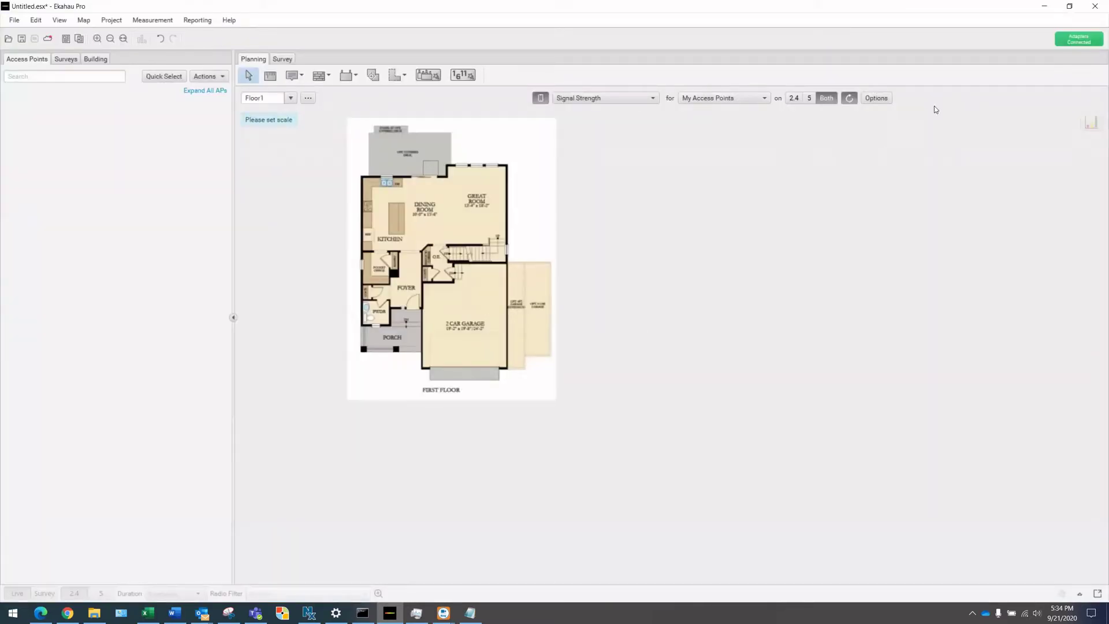
double_click(953, 10)
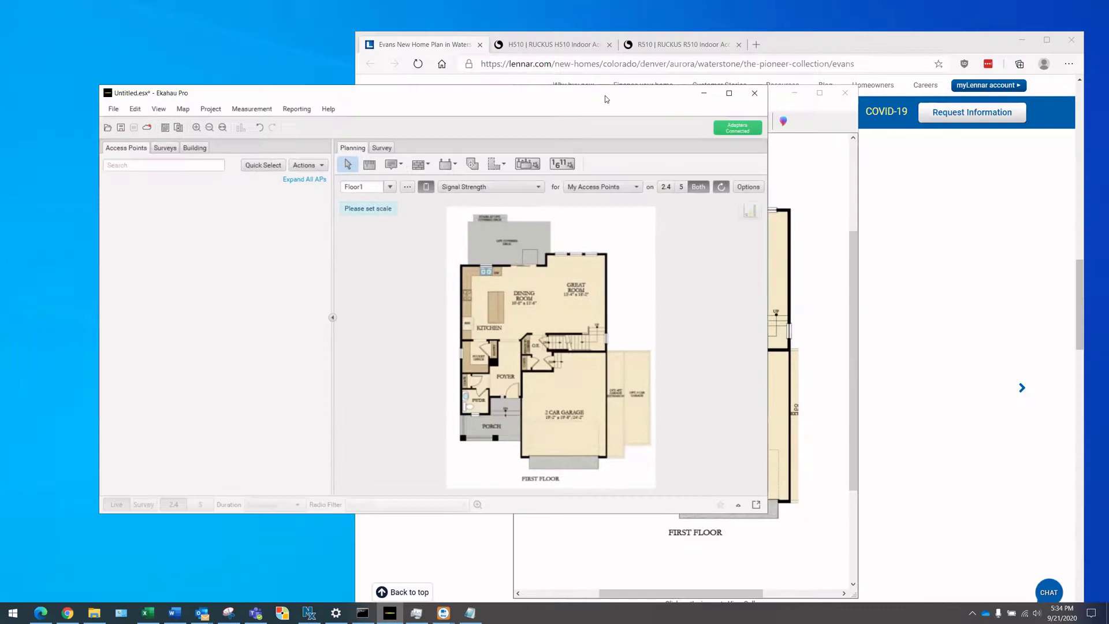
left_click(938, 181)
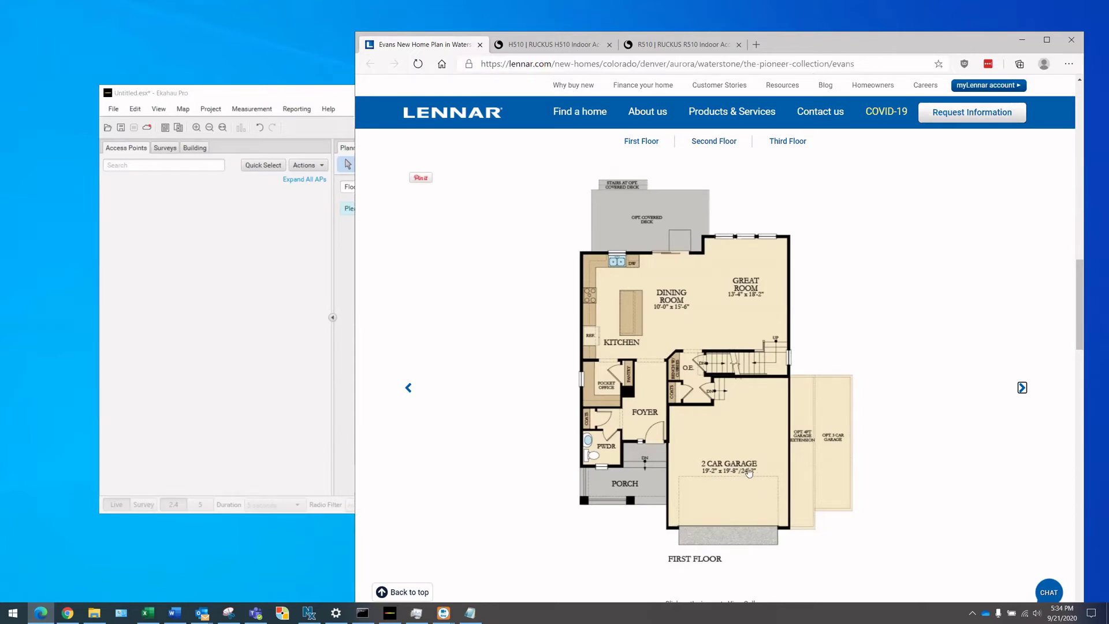
Step: Switch back to Ekahau Pro and check the length unit in the preferences without changing any settings
left_click(307, 96)
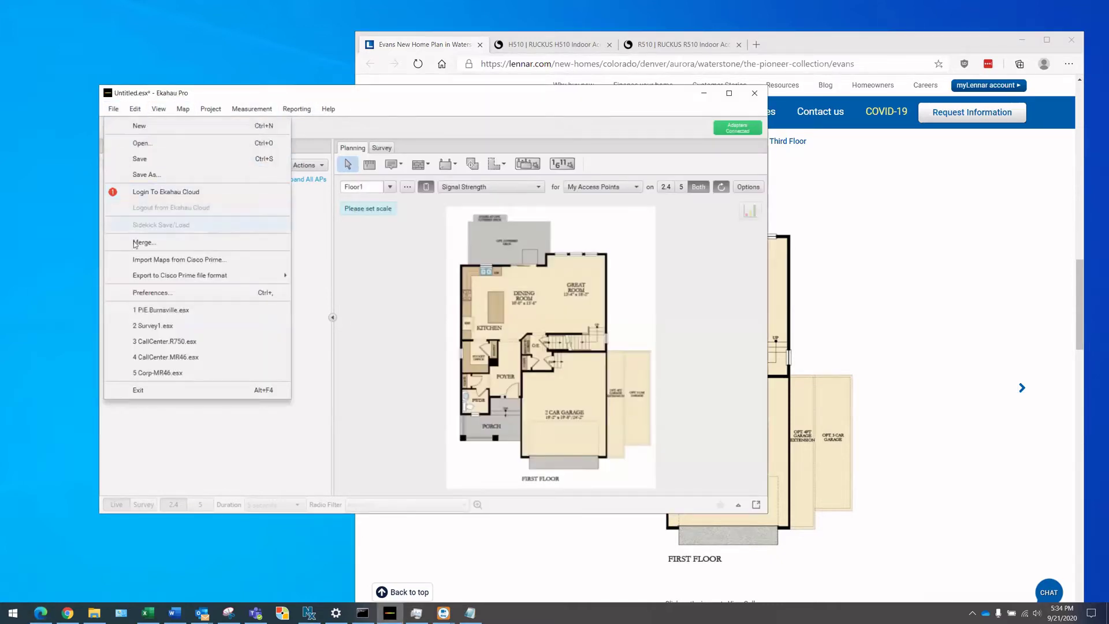
left_click(148, 293)
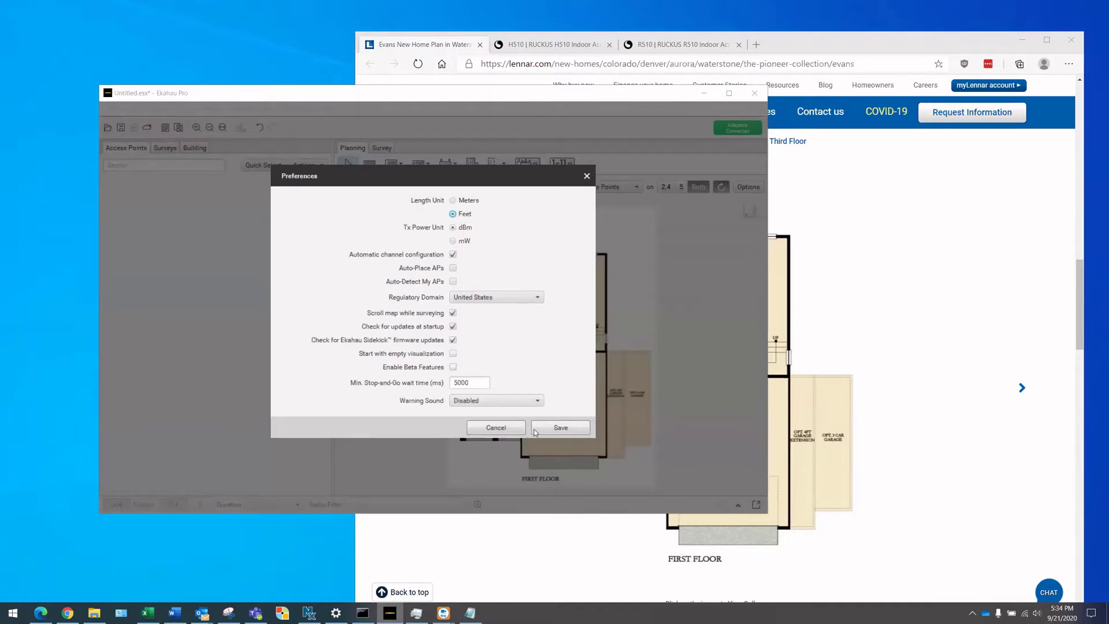
left_click(495, 428)
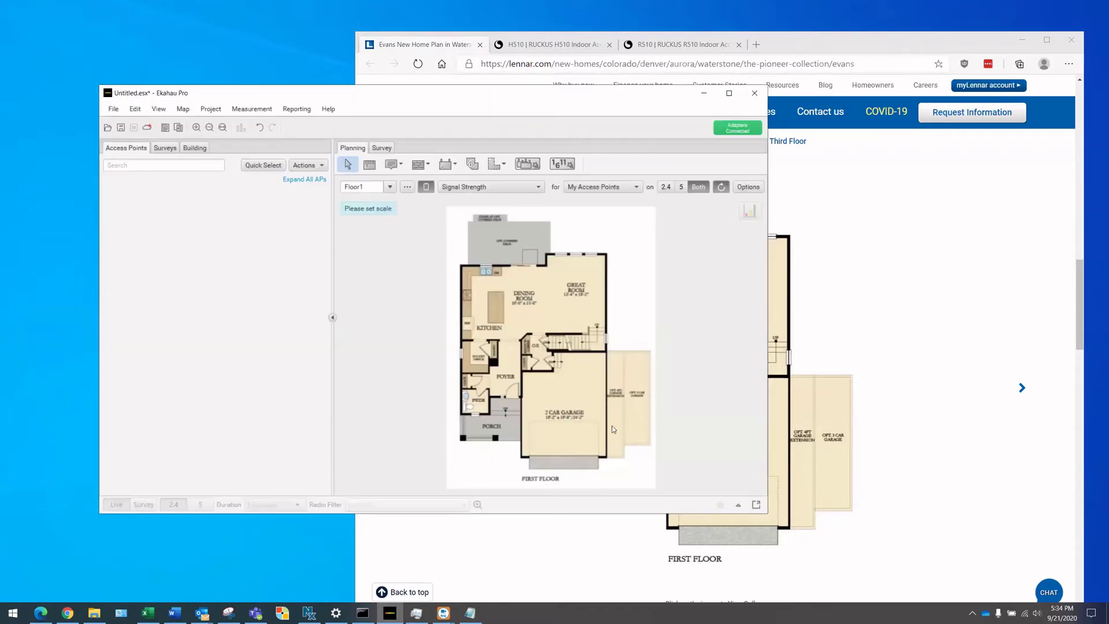
Step: Set the Floor1 map scale to 24 ft along the garage front, from the garage's left wall to the 4 ft extension's outer edge
left_click(729, 93)
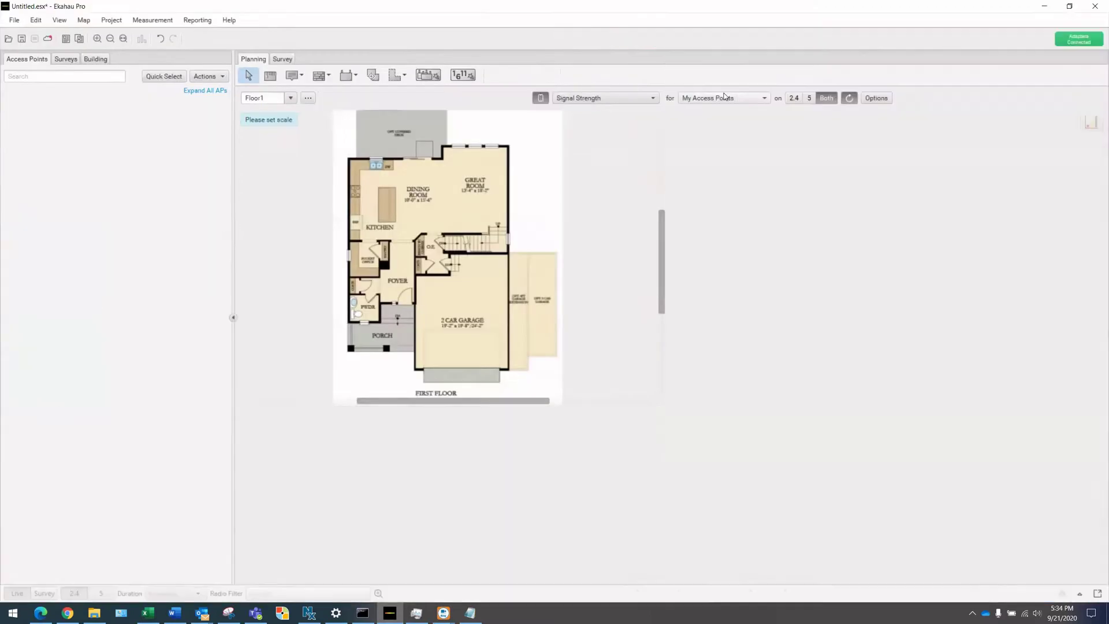
scroll(486, 333, "up", 3)
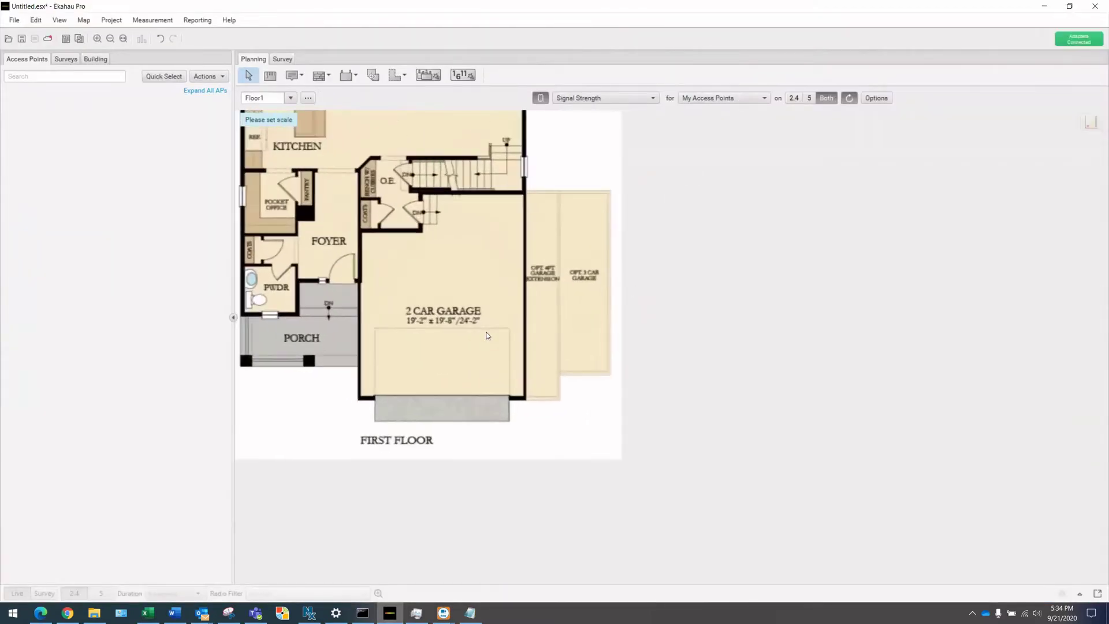
left_click_drag(475, 363, 648, 410)
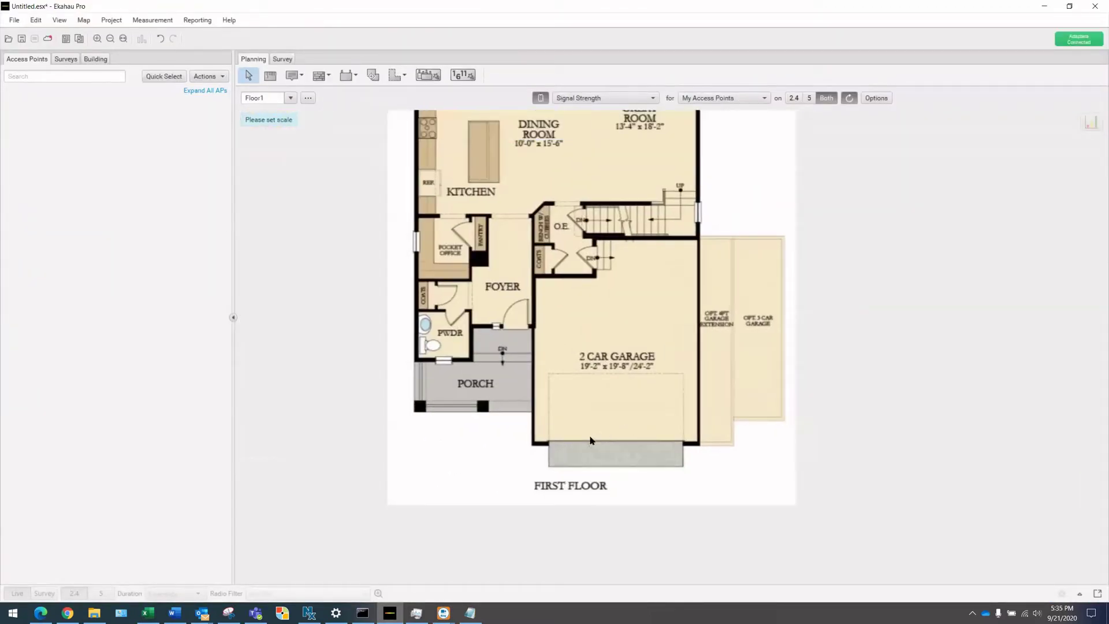
left_click(270, 75)
left_click_drag(536, 438, 731, 441)
type("2")
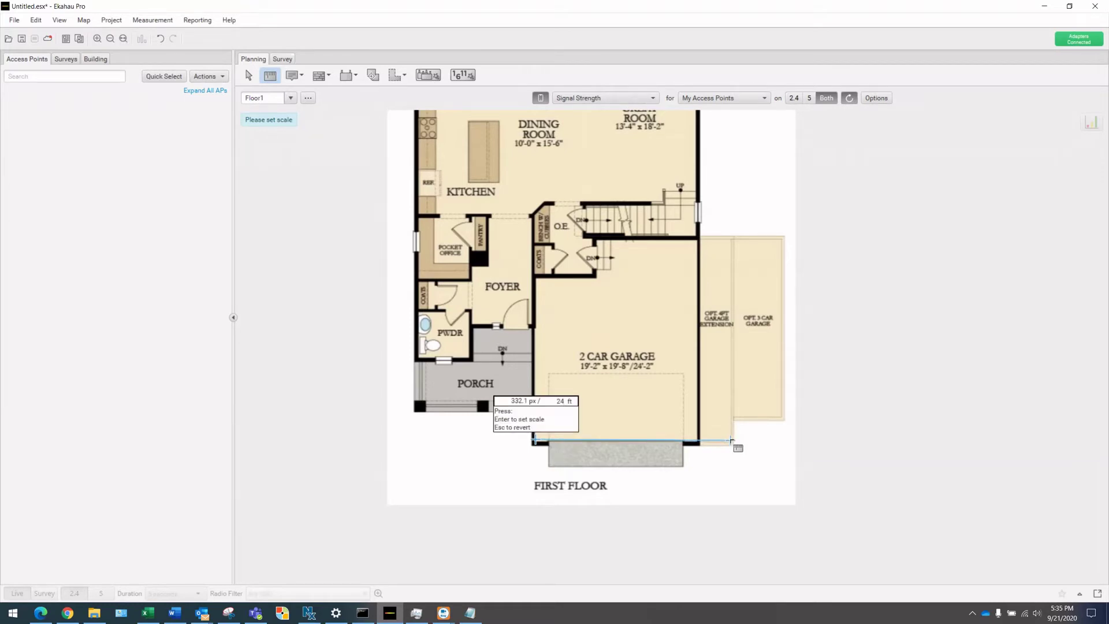
type("4")
key("Return")
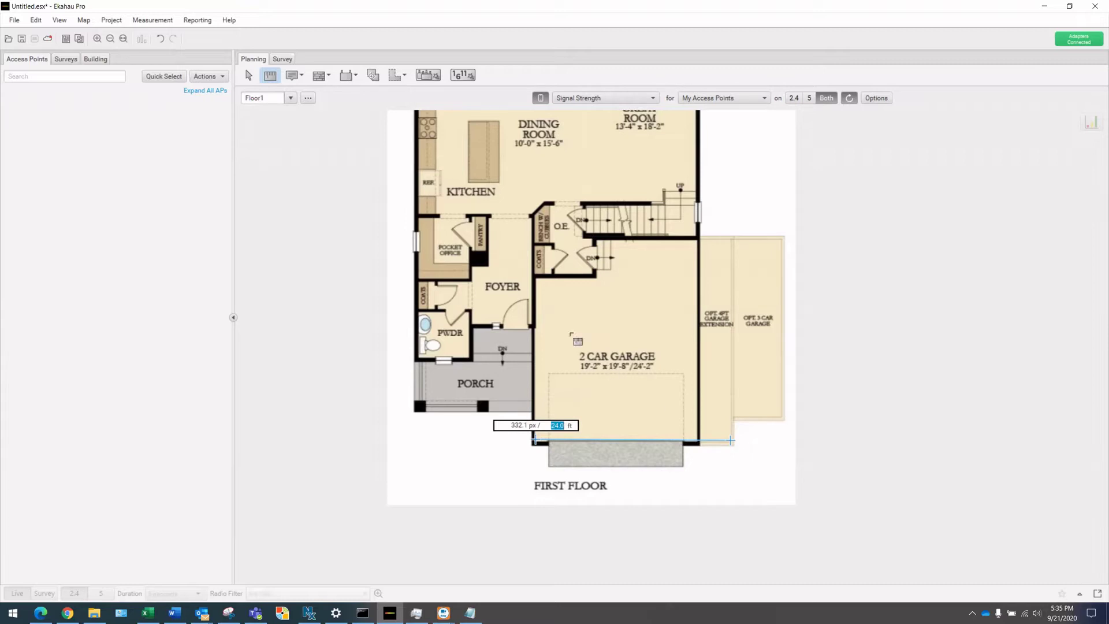
left_click(248, 75)
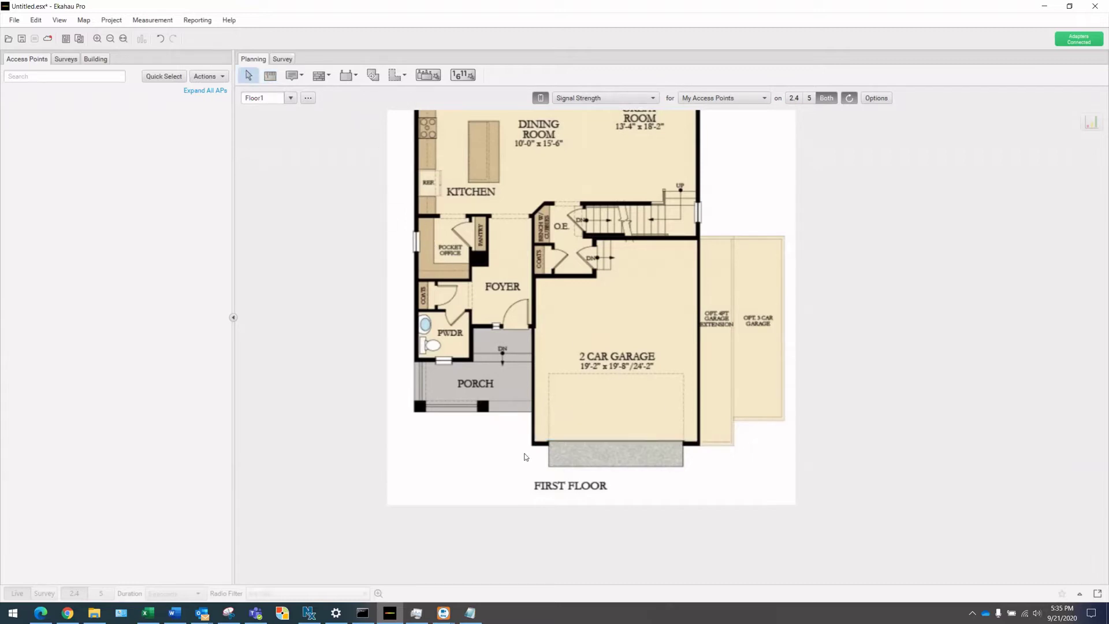
Step: Check the Floor1 scale by measuring the width of the opening between the dining room and the O.E. area
left_click(272, 76)
scroll(563, 214, "up", 3)
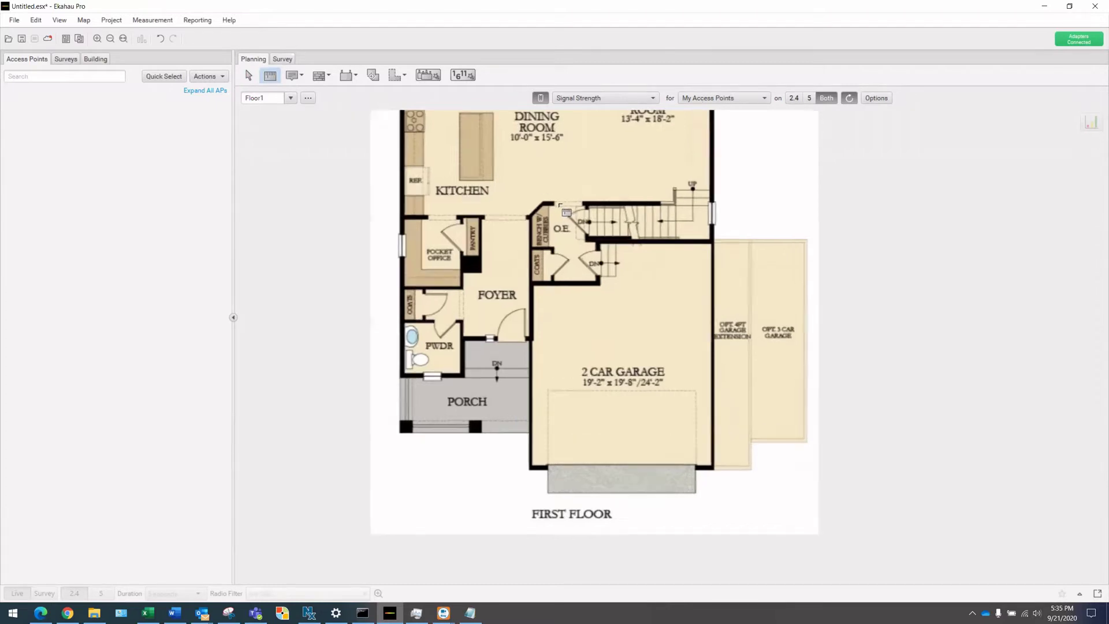
scroll(559, 225, "up", 2)
left_click_drag(545, 191, 635, 191)
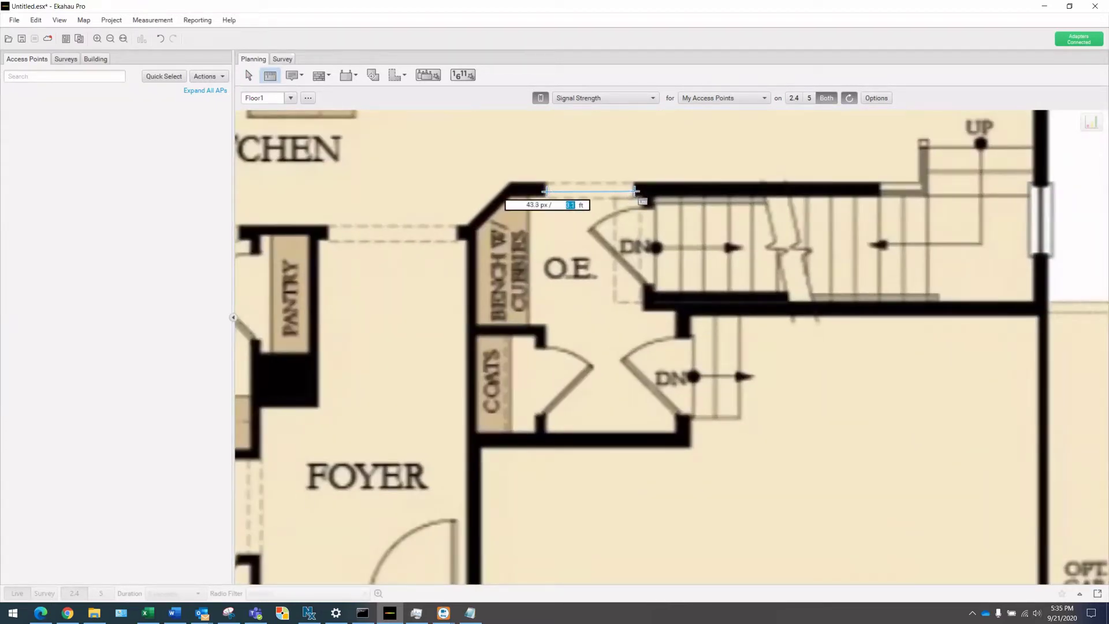
left_click_drag(638, 197, 636, 197)
key("Return")
scroll(642, 372, "down", 5)
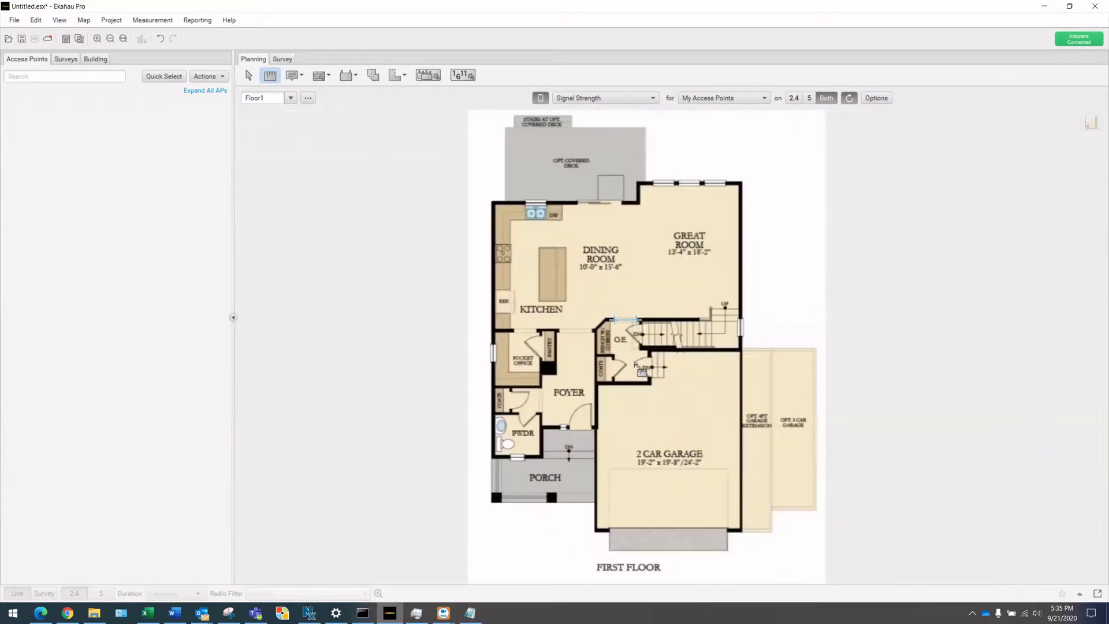
left_click(249, 76)
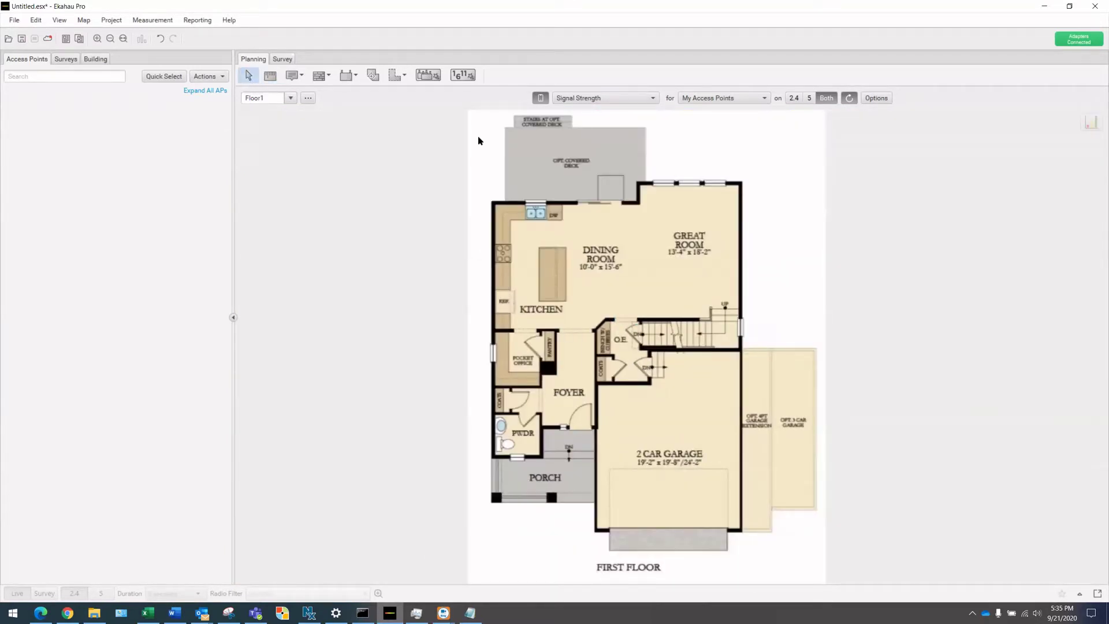
Step: Add Floor2.PNG from the House.Sim folder as another map in the project
left_click(307, 99)
left_click(332, 113)
left_click(255, 103)
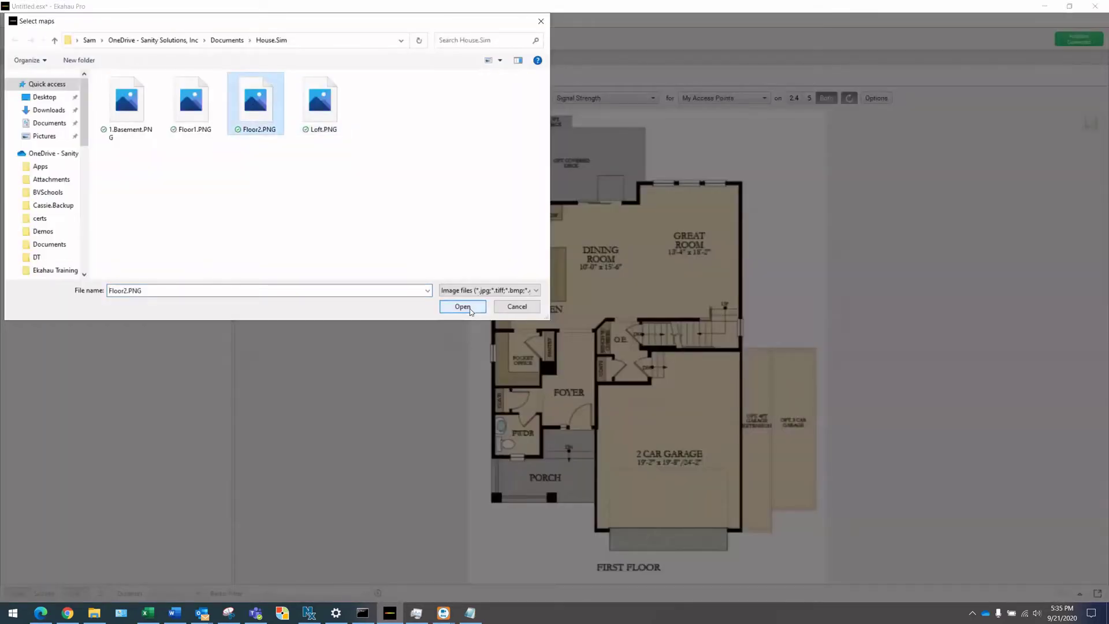
left_click(471, 310)
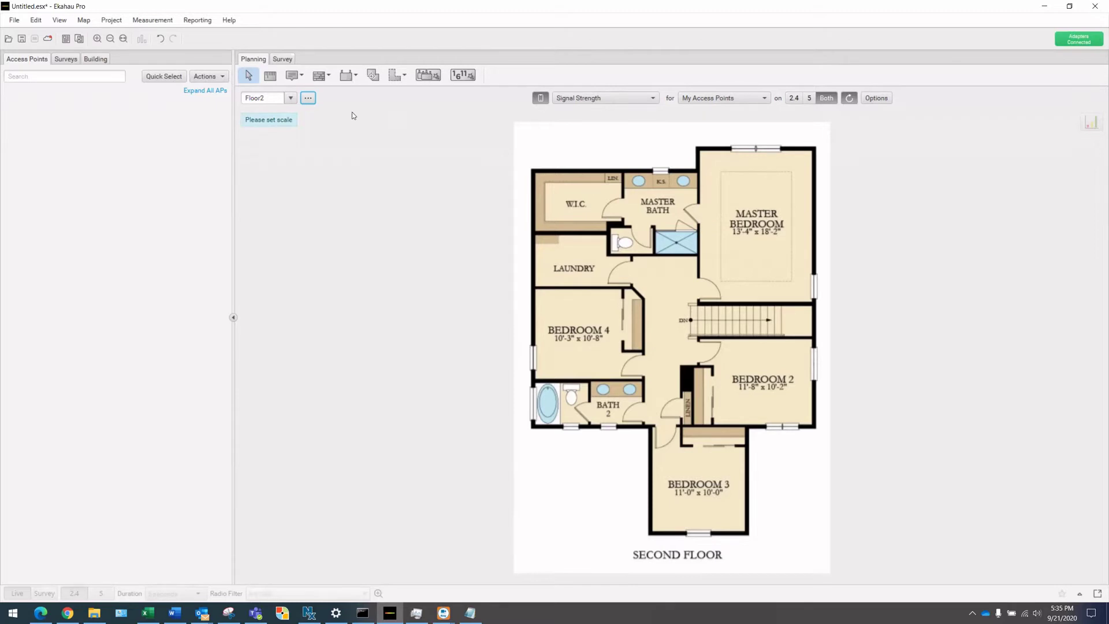
Step: Set the Floor2 map scale to 18 ft along the full length of the master bedroom's left wall
left_click(270, 75)
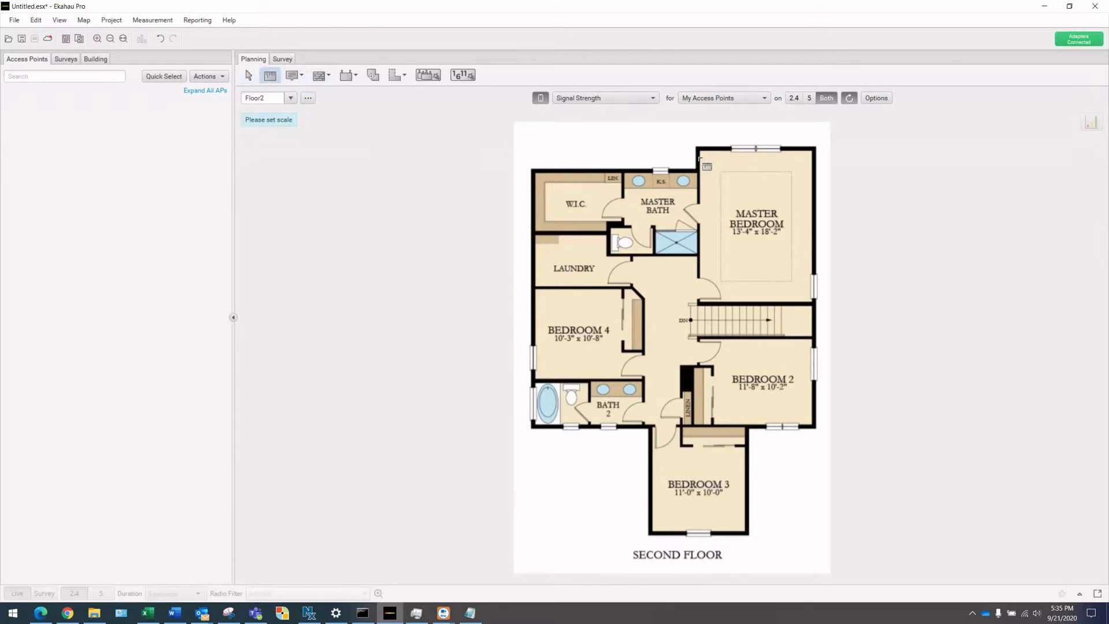
scroll(751, 223, "up", 3)
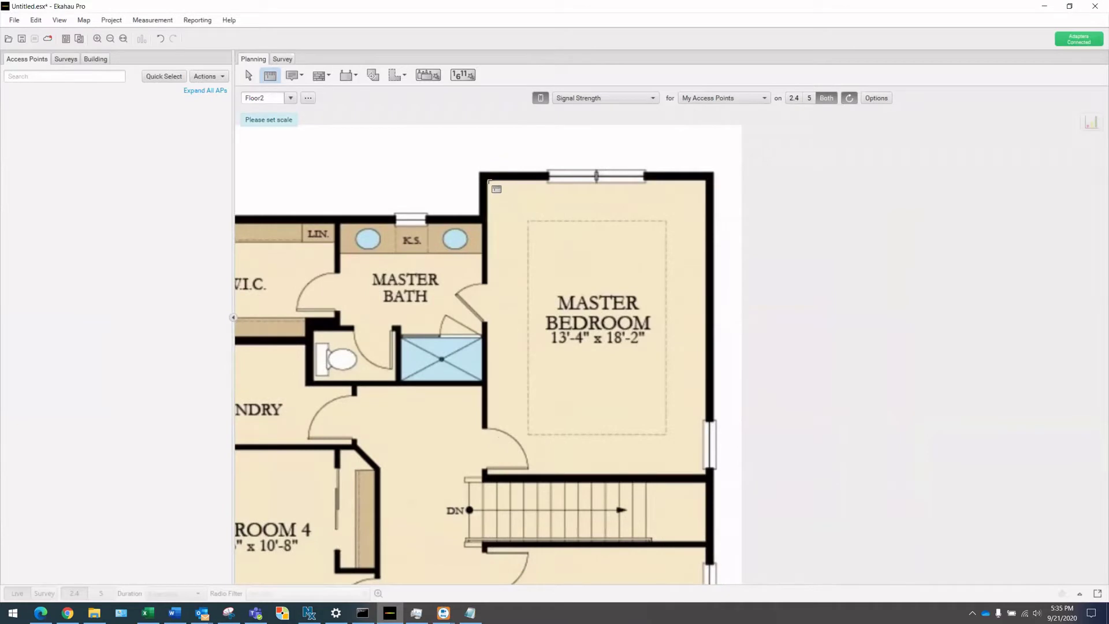
left_click_drag(489, 182, 489, 474)
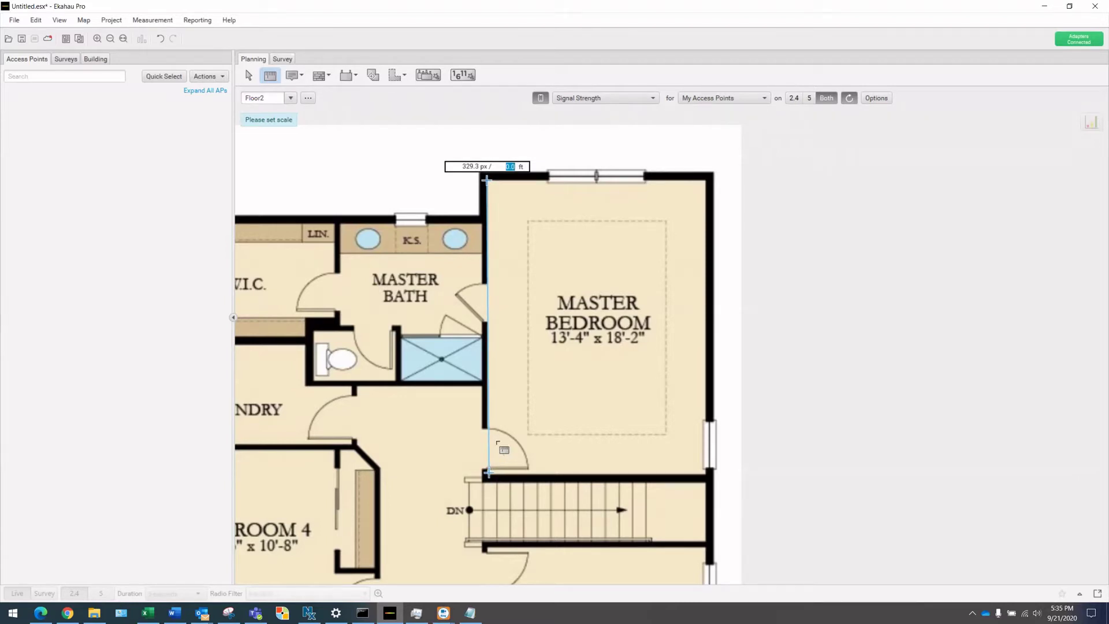
type("18")
key("Return")
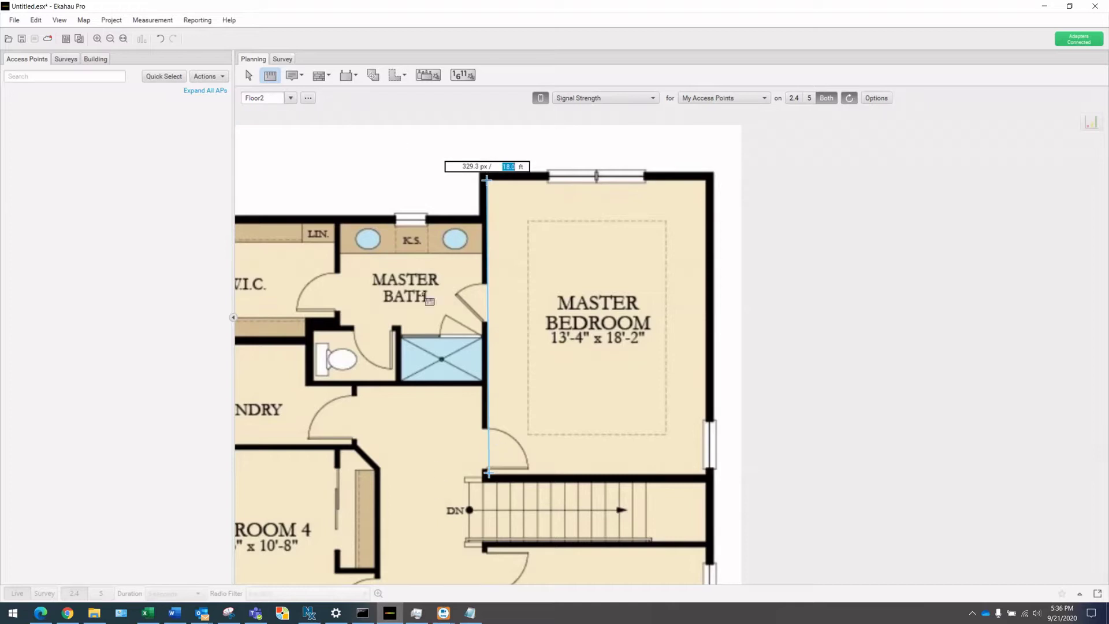
left_click(248, 75)
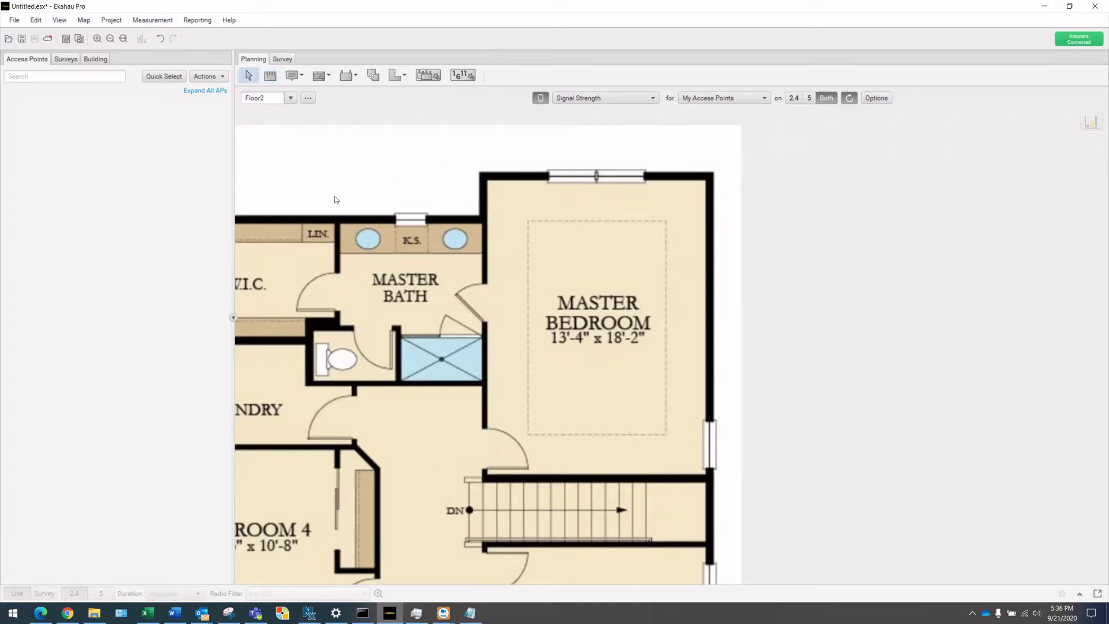
Step: Add Loft.PNG from the House.Sim folder as another map in the project
left_click_drag(422, 317, 715, 231)
scroll(715, 231, "down", 5)
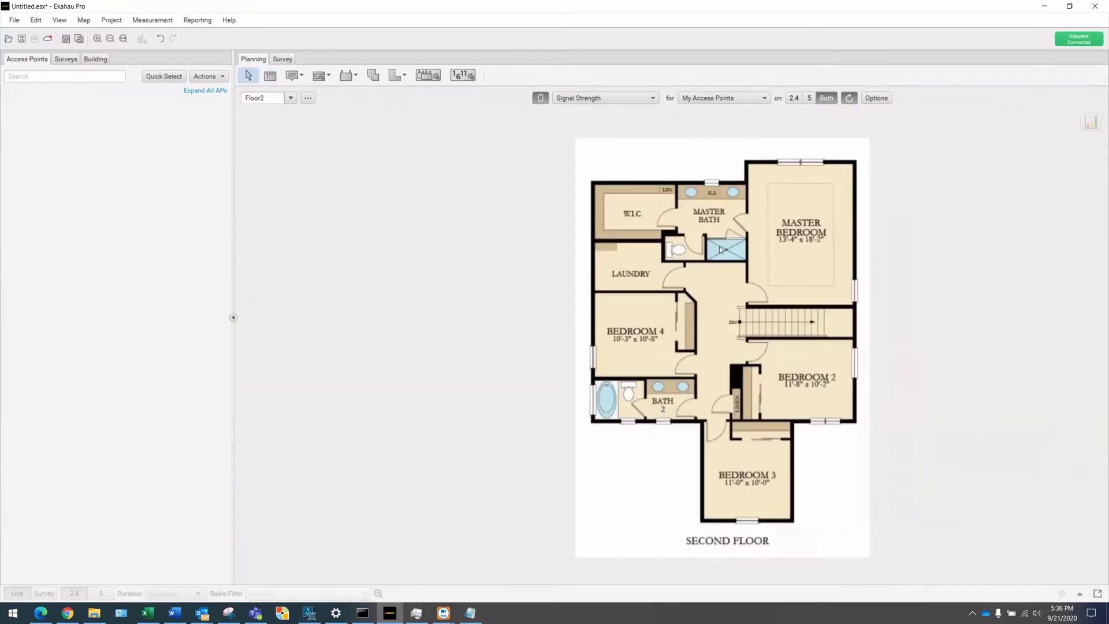
left_click(291, 98)
left_click(300, 104)
left_click(308, 98)
left_click(319, 113)
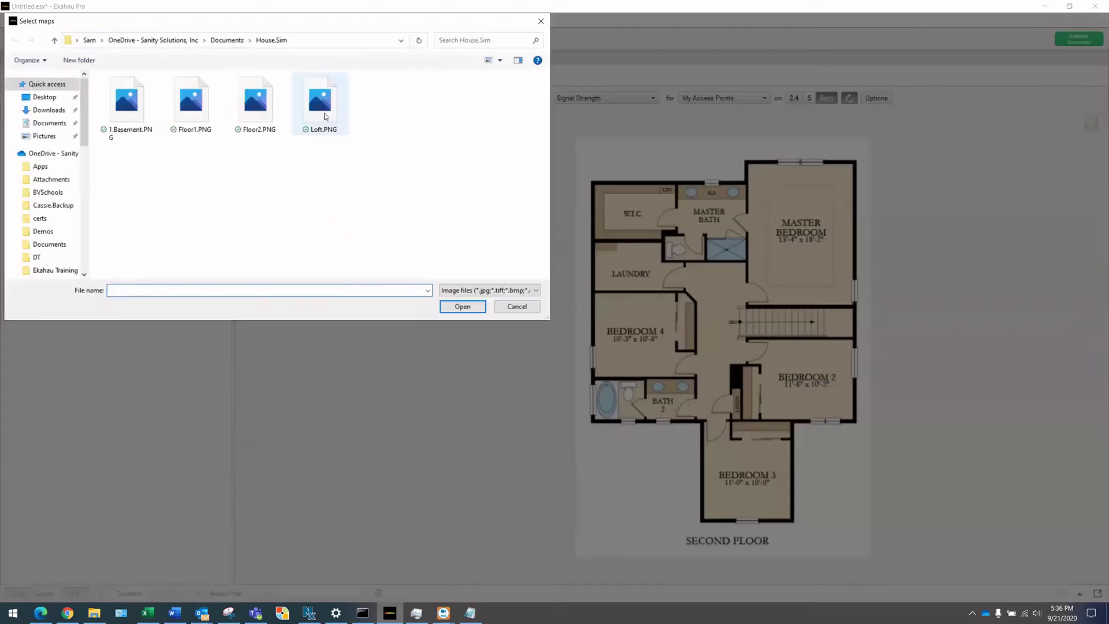
left_click(324, 112)
left_click(463, 307)
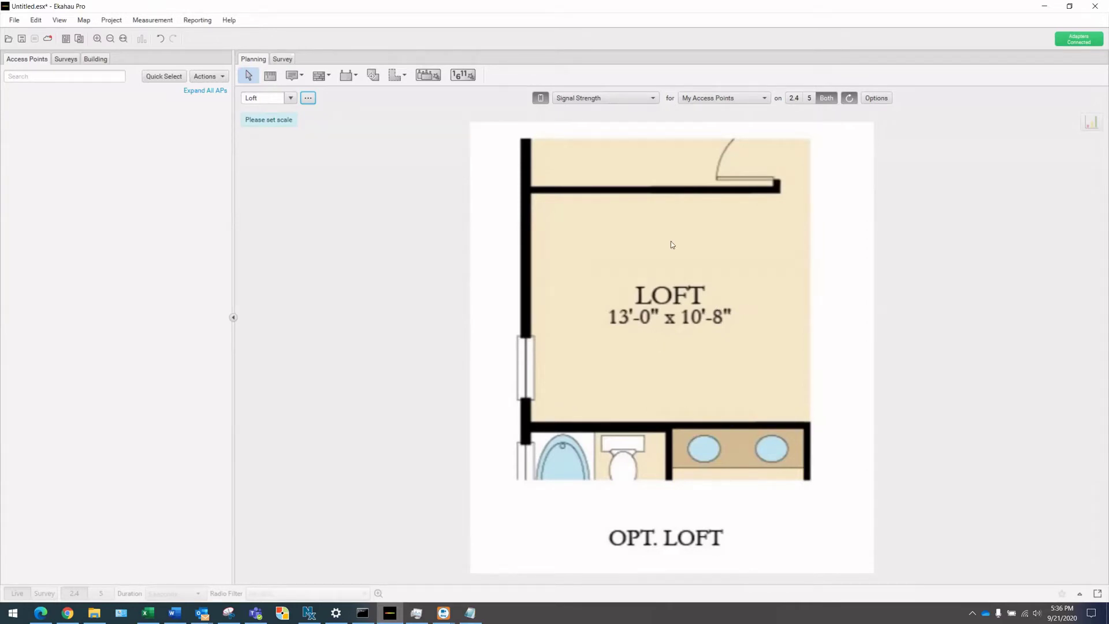
Step: Set the Loft map scale to 13 ft along the loft's lower wall, from the left wall to the plan's right edge
left_click(269, 77)
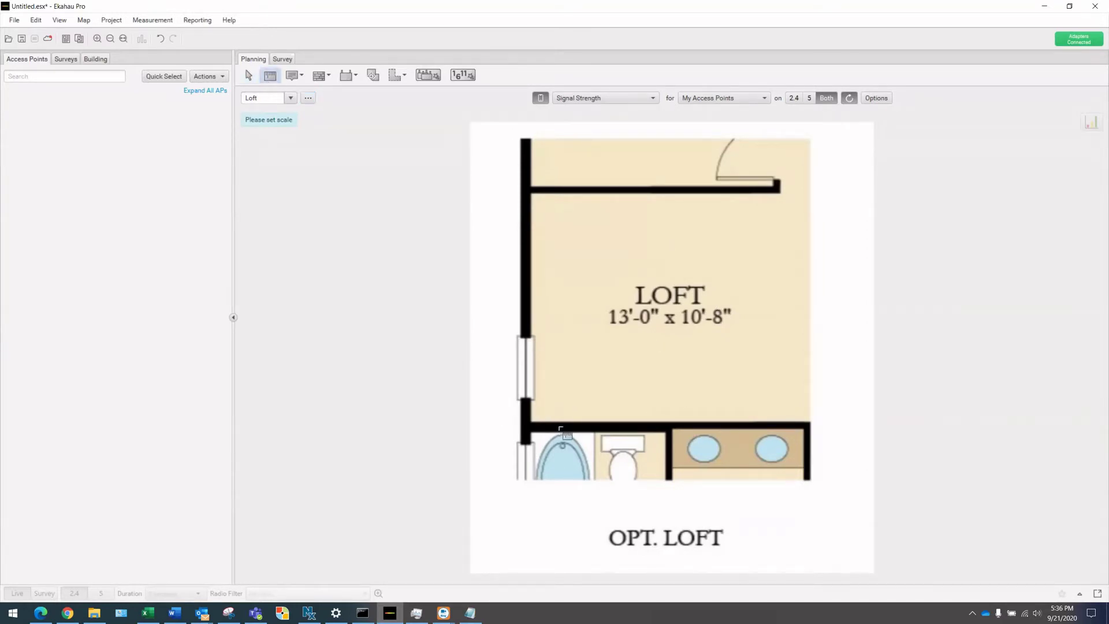
left_click_drag(530, 418, 629, 416)
left_click_drag(711, 412, 810, 421)
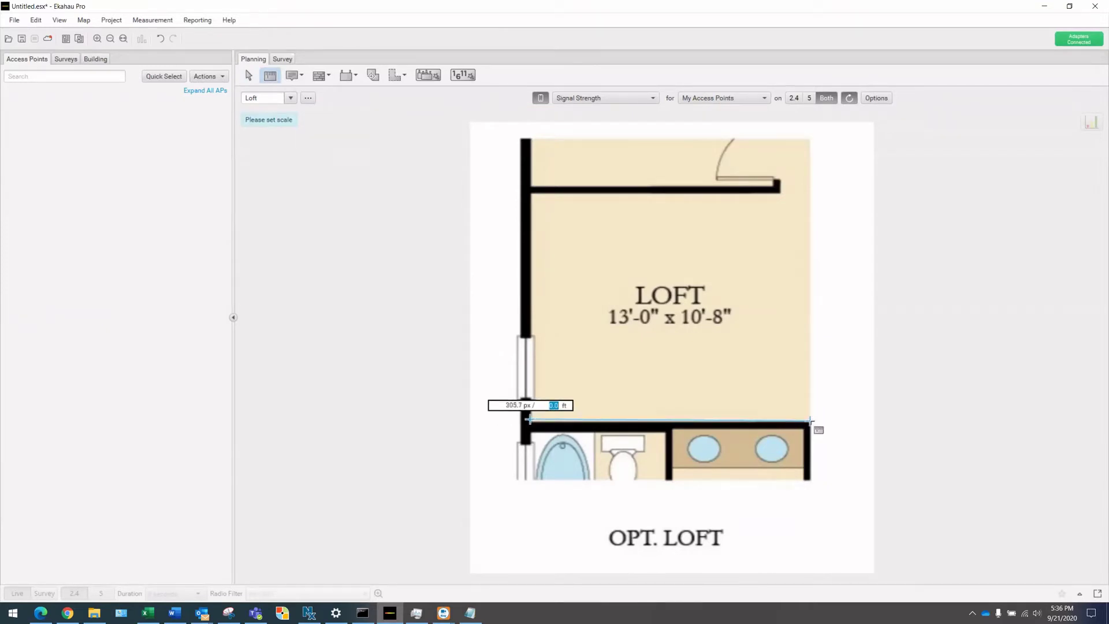
type("13")
key("Return")
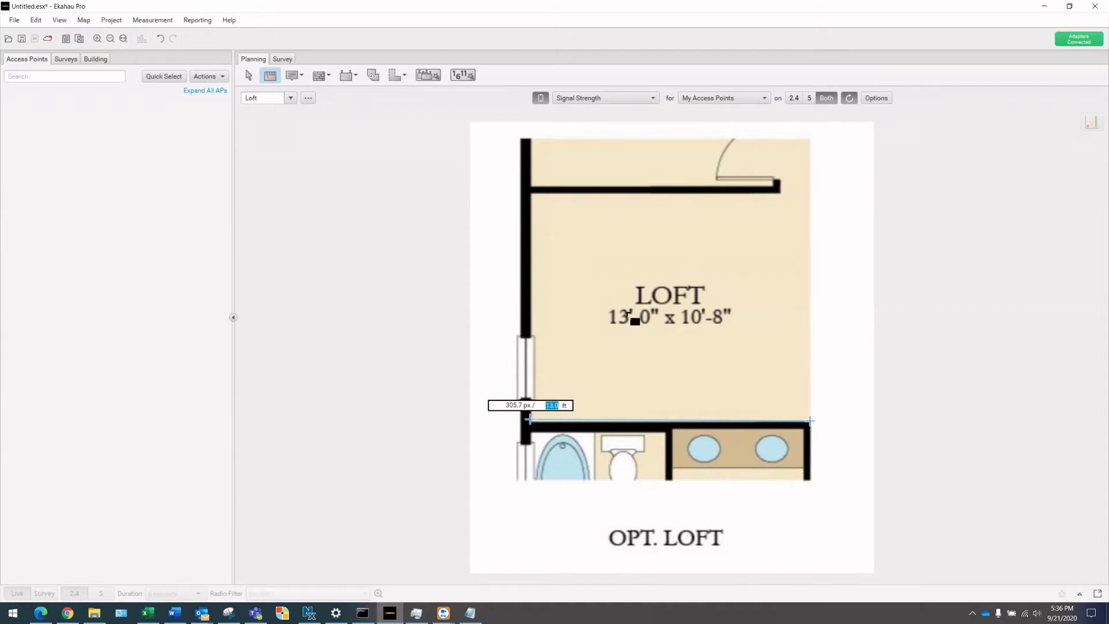
Step: Add 1.Basement.PNG as a map and set its scale to 18 ft along the great room's left side, down to the stair wall
left_click(308, 98)
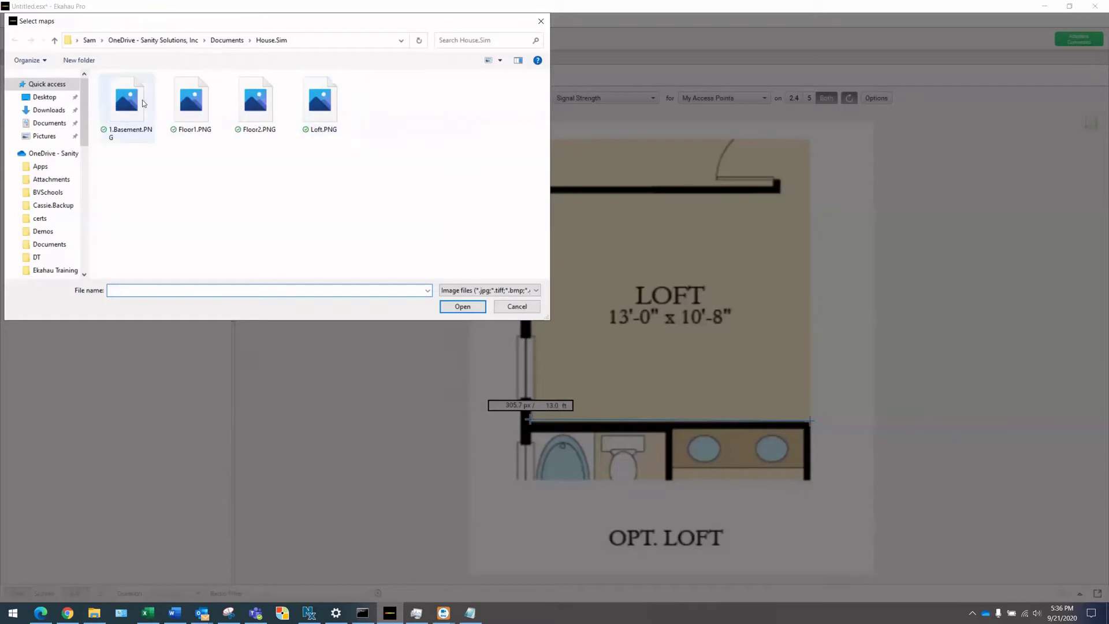
left_click(483, 307)
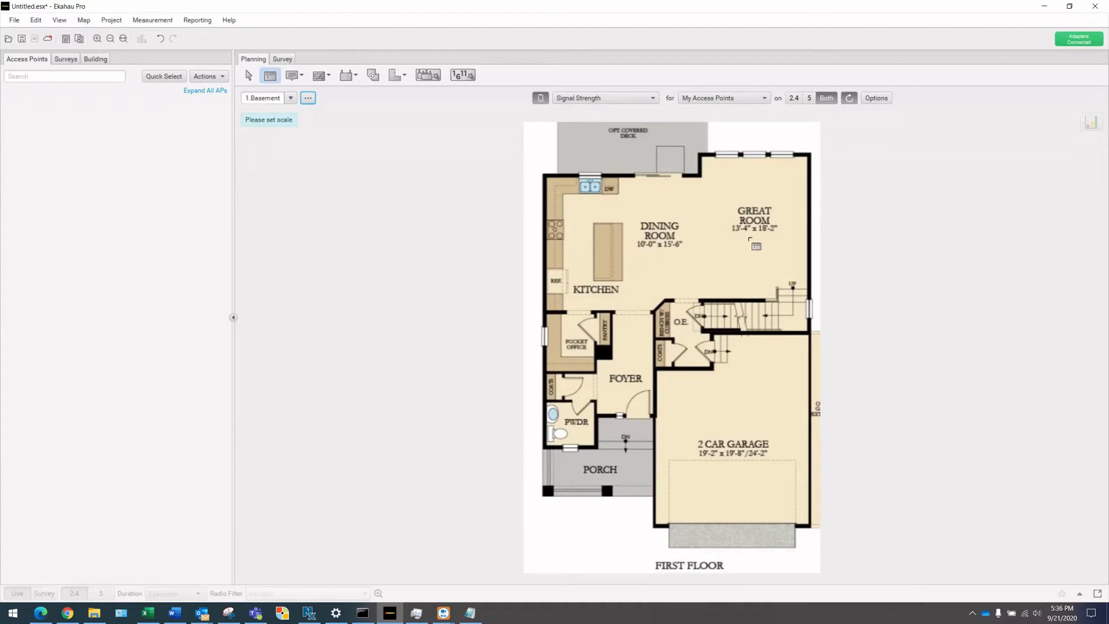
scroll(771, 242, "up", 4)
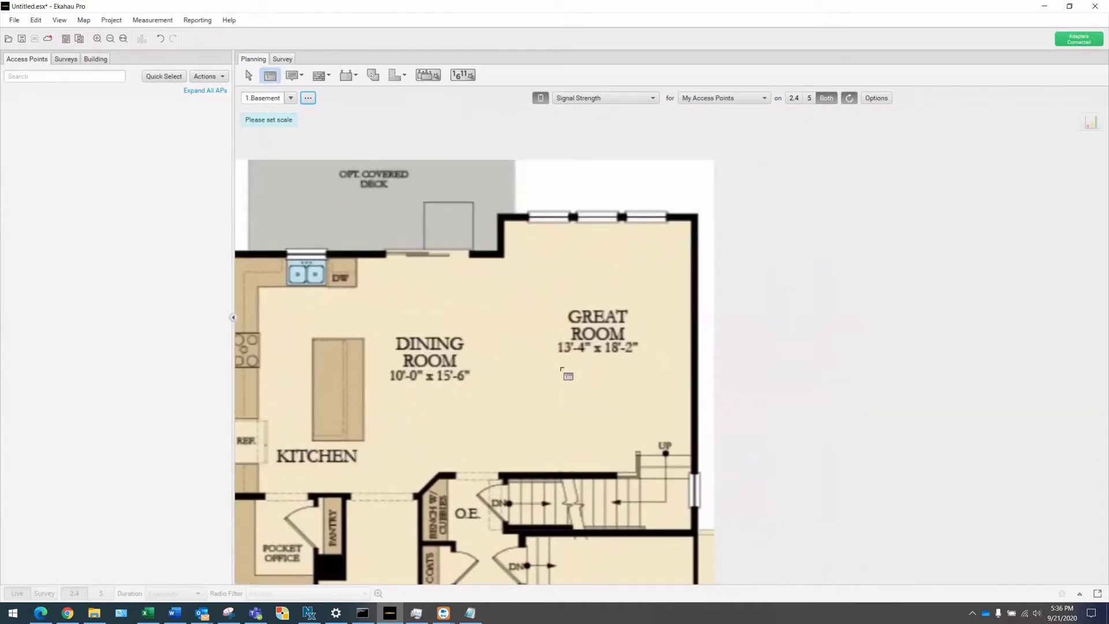
left_click_drag(536, 395, 632, 316)
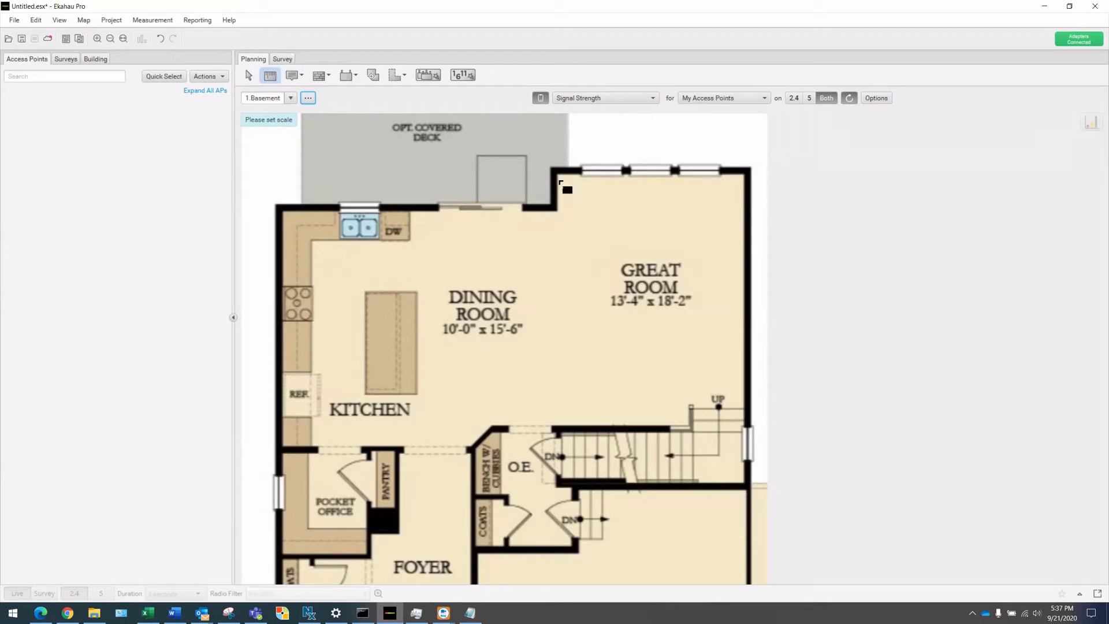
mouse_move(556, 173)
left_mouse_down()
mouse_move(571, 369)
mouse_move(560, 427)
left_mouse_up()
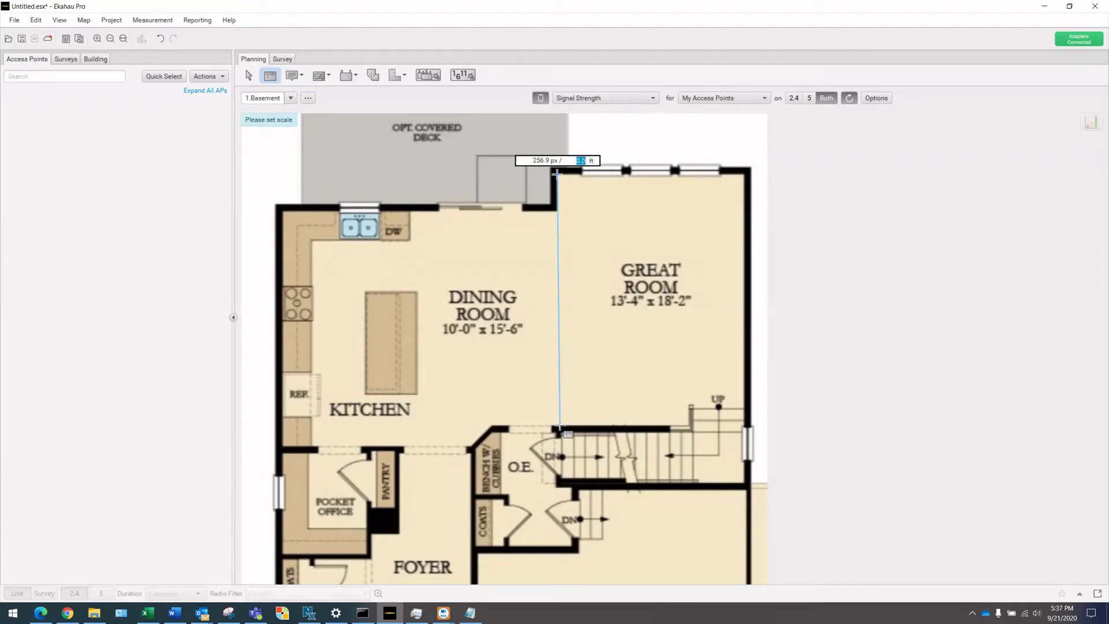
type("18")
key("Return")
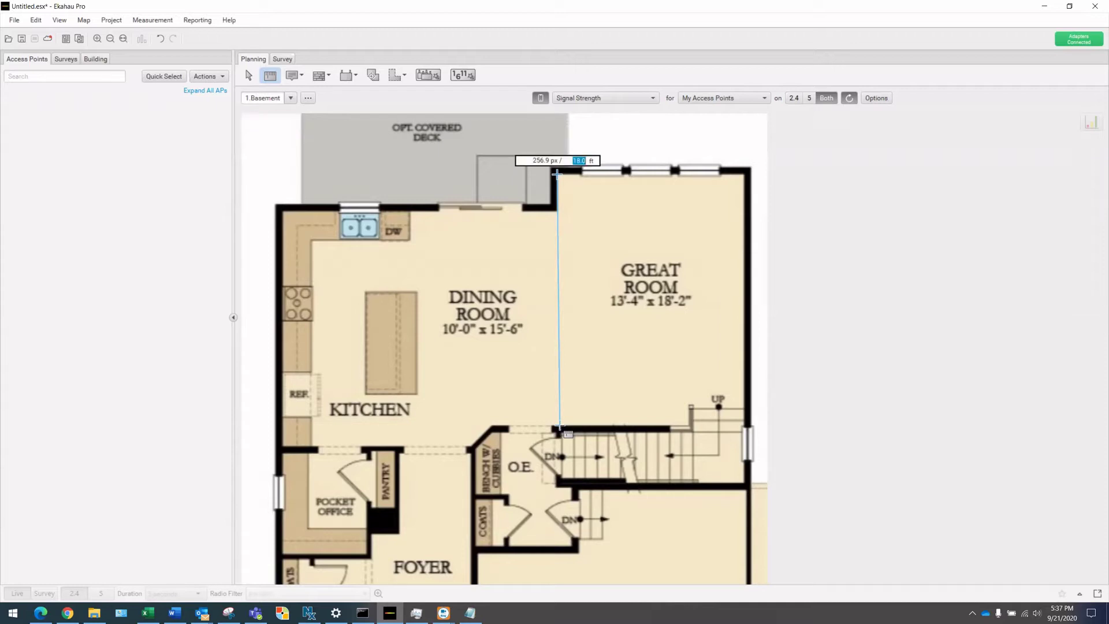
left_click(247, 74)
left_click(290, 98)
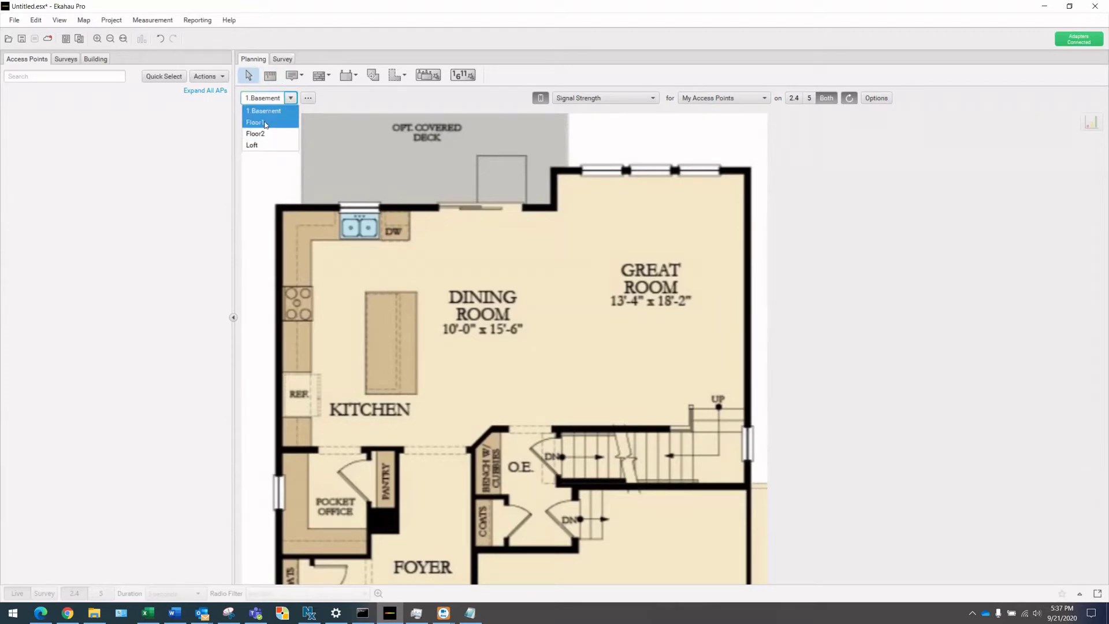
left_click(262, 165)
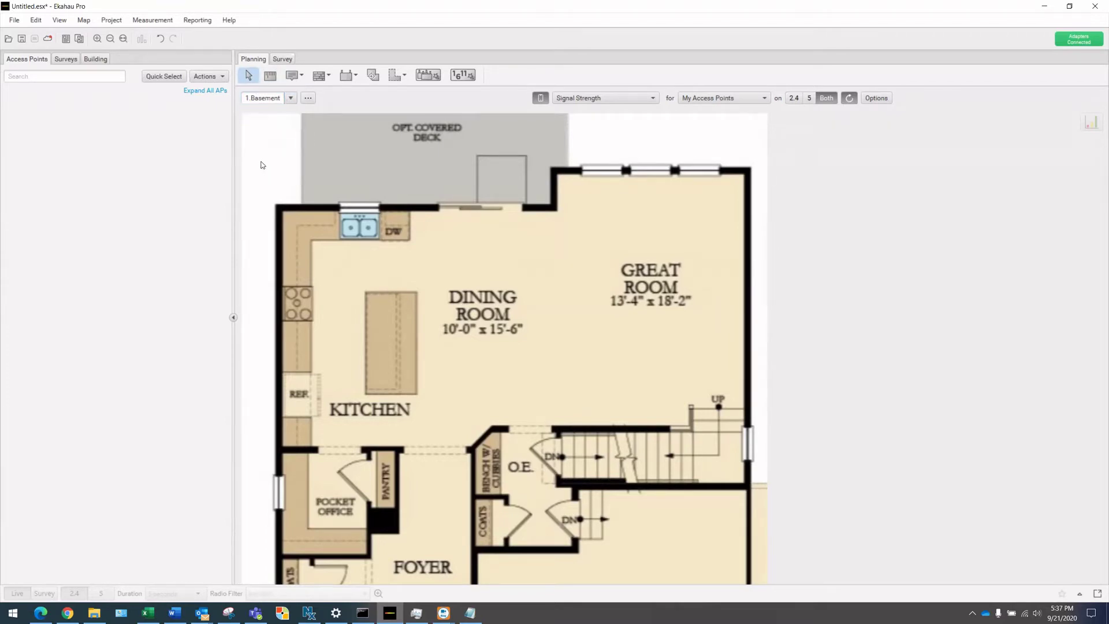
left_click(291, 99)
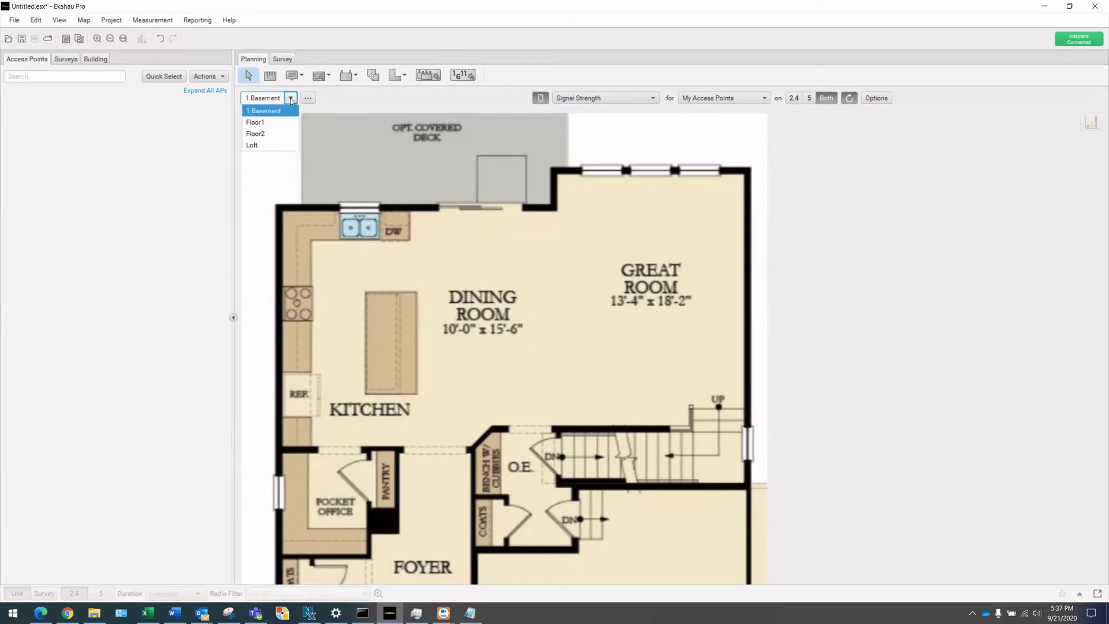
left_click(270, 166)
Step: Create a new building and add the 1.Basement, Floor1, Floor2 and Loft maps to it as floors
left_click(95, 59)
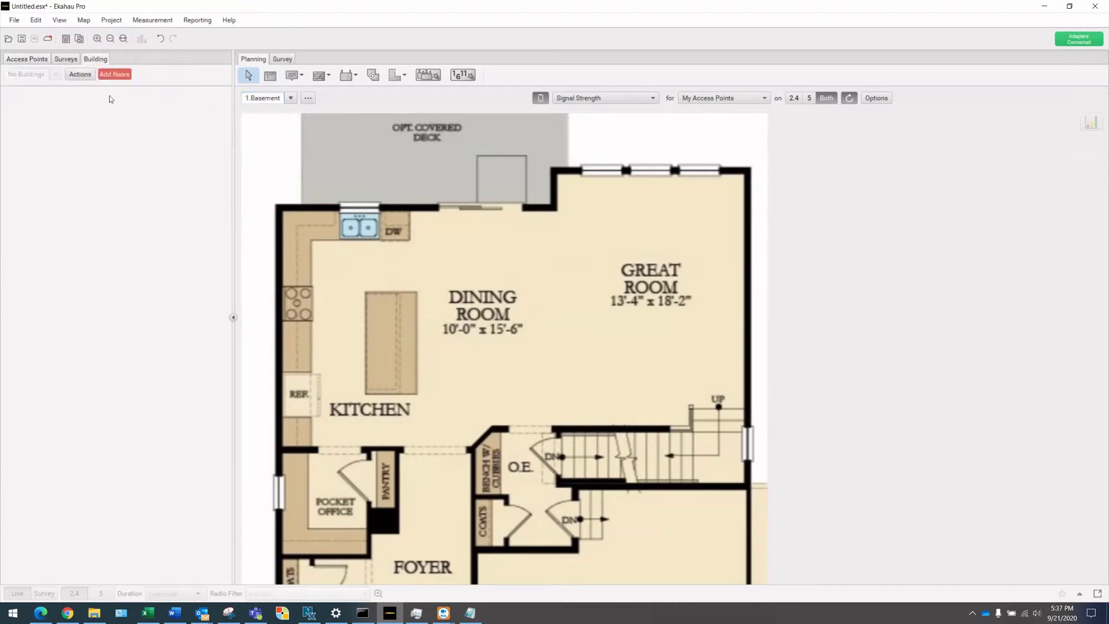
left_click(80, 74)
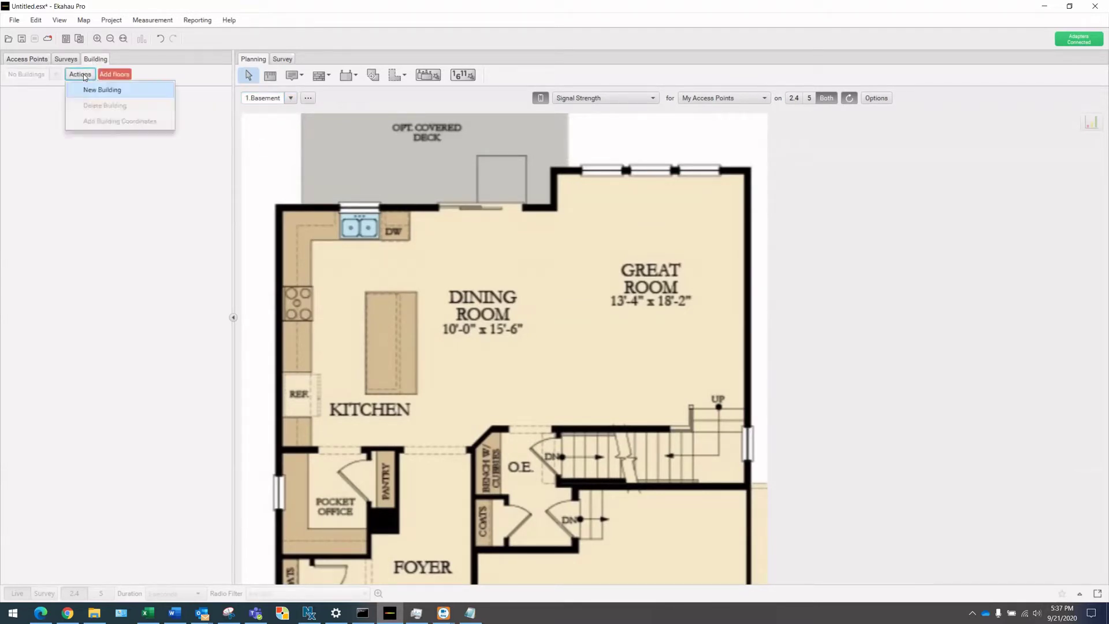
left_click(90, 93)
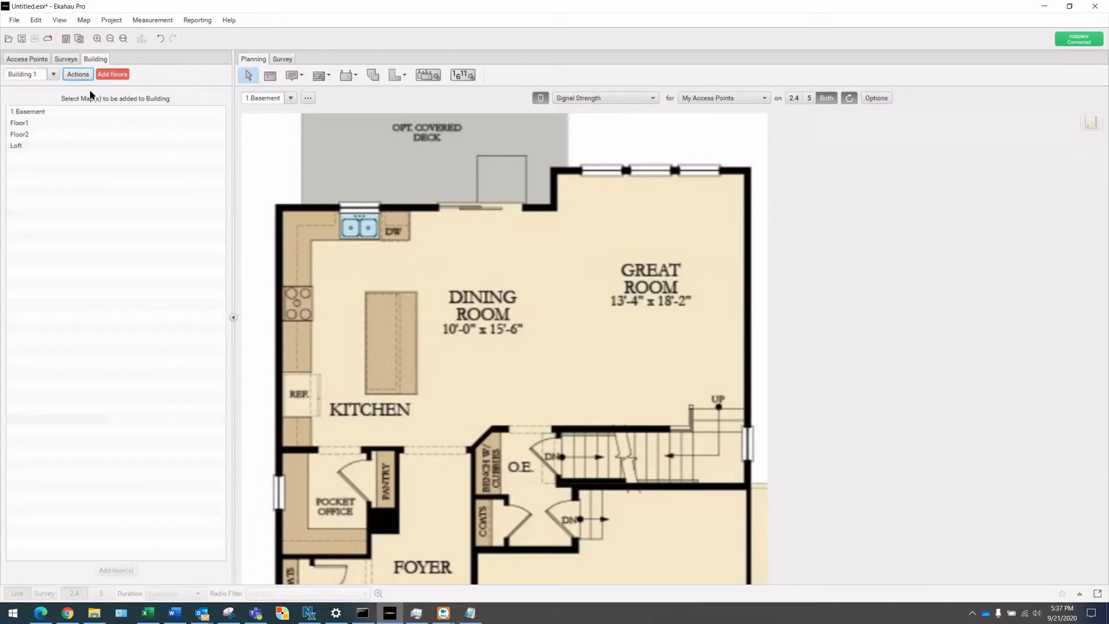
left_click(37, 113)
left_click(34, 147, "shift")
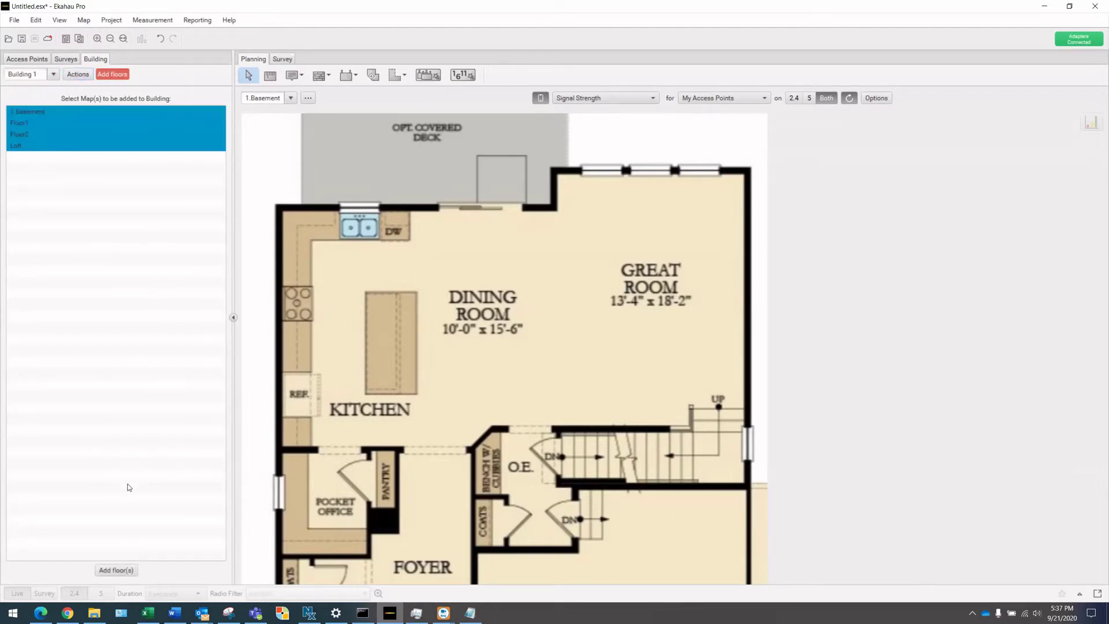
left_click(116, 570)
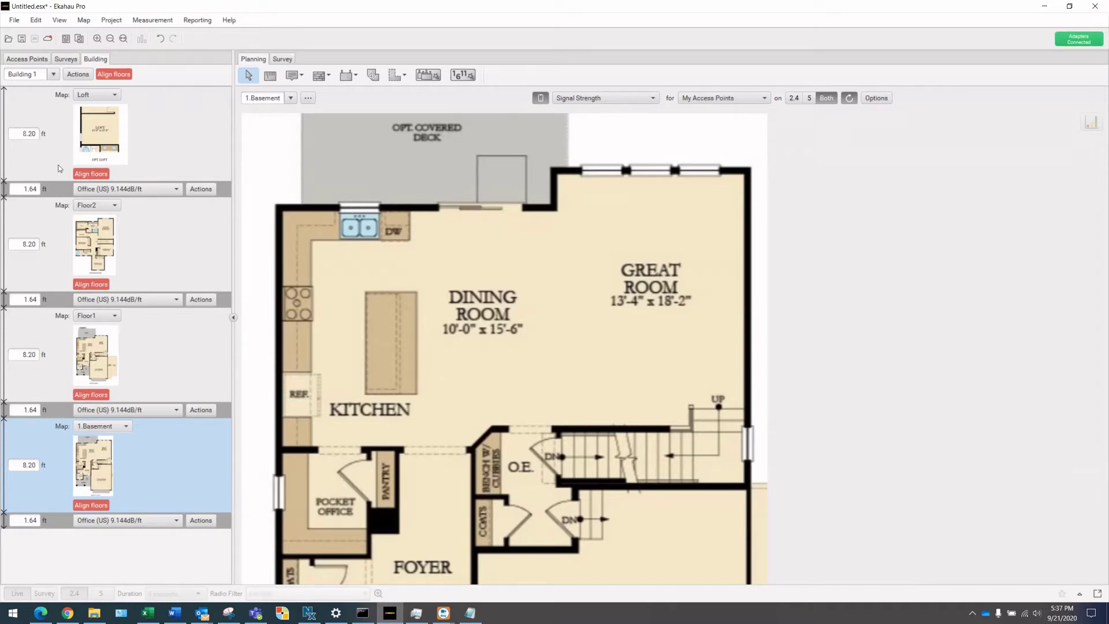
Step: Set the heights of Floor2 and Floor1 in the building to 10 ft each
left_click_drag(25, 243, 38, 244)
type("10")
left_click(23, 354)
type("10")
left_click(56, 562)
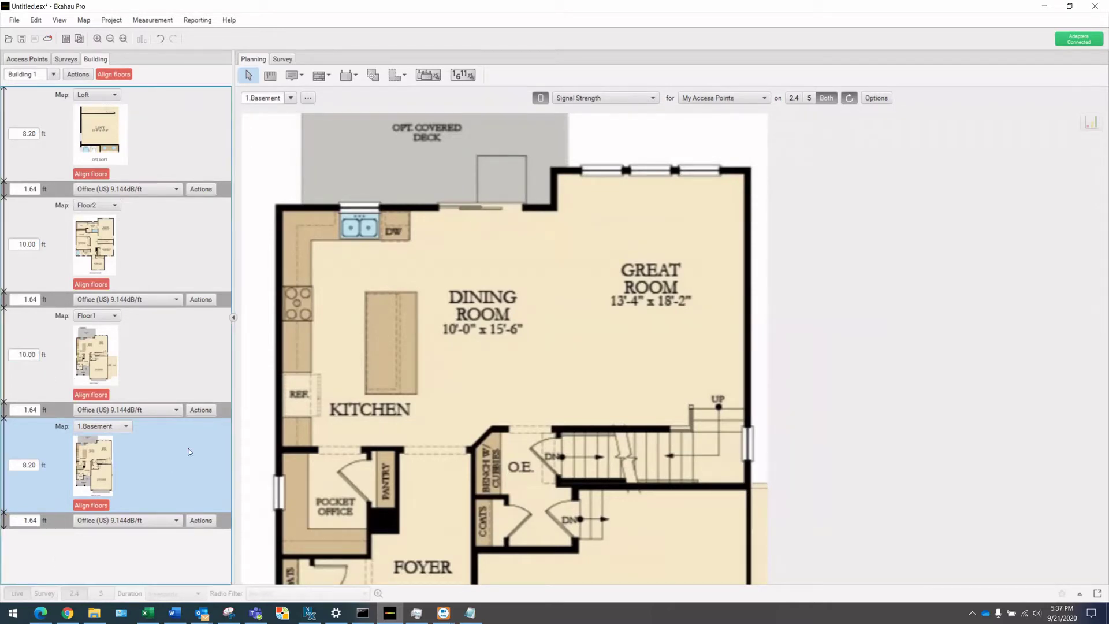
left_click(171, 411)
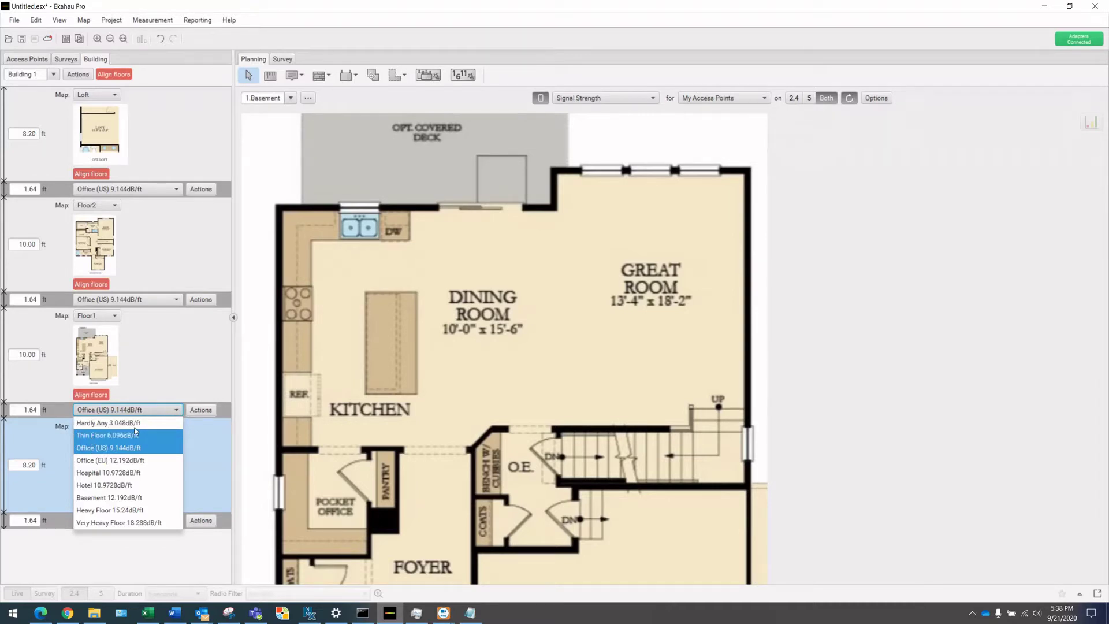
left_click(167, 409)
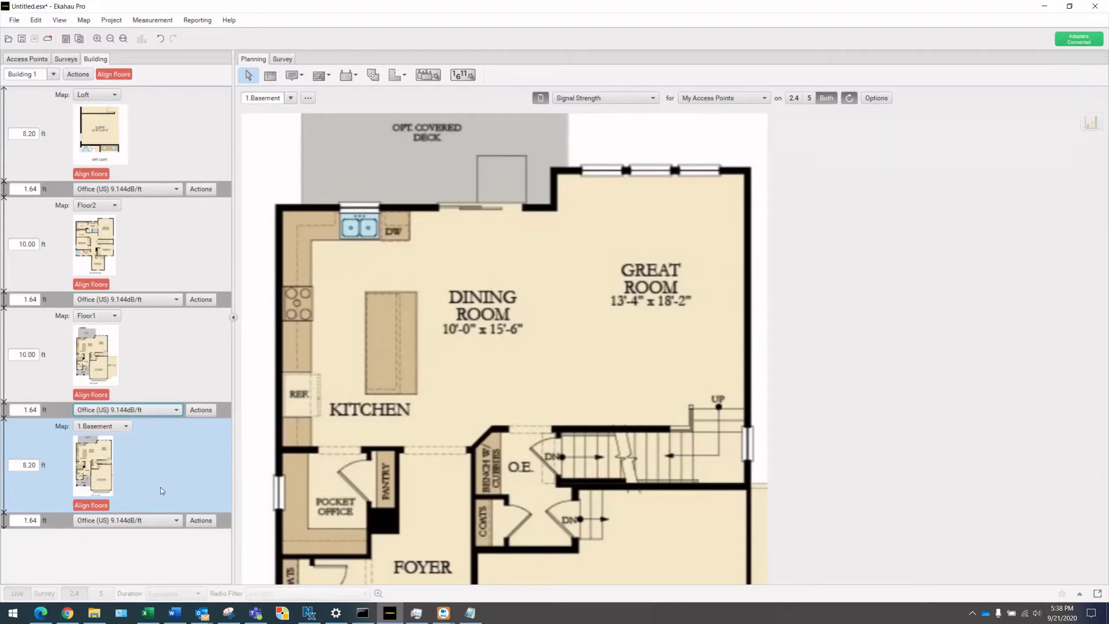
left_click(174, 553)
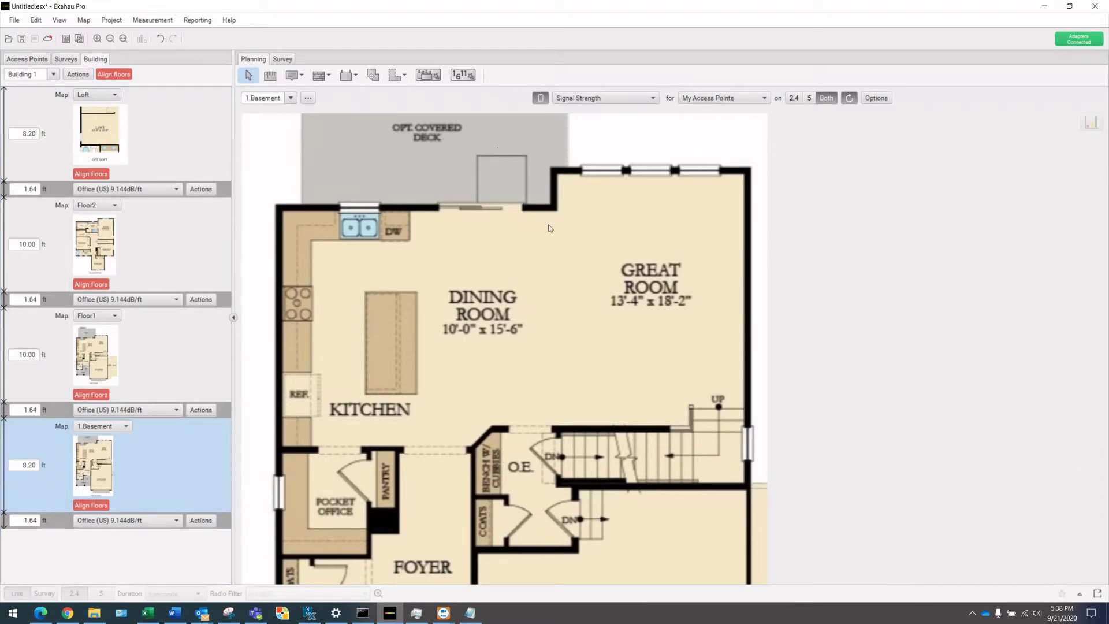
Step: Place three floor alignment points on 1.Basement: the powder room's lower-left corner, the kitchen's upper-left corner, and the wall corner between dining and great rooms
scroll(550, 228, "down", 3)
scroll(647, 231, "up", 3)
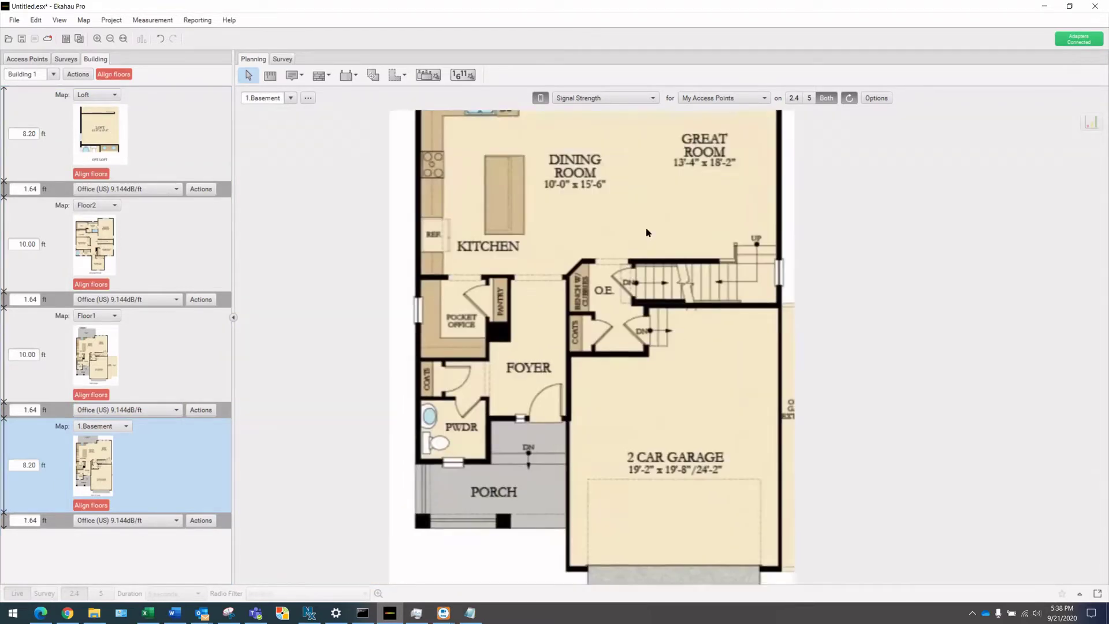
scroll(634, 317, "down", 3)
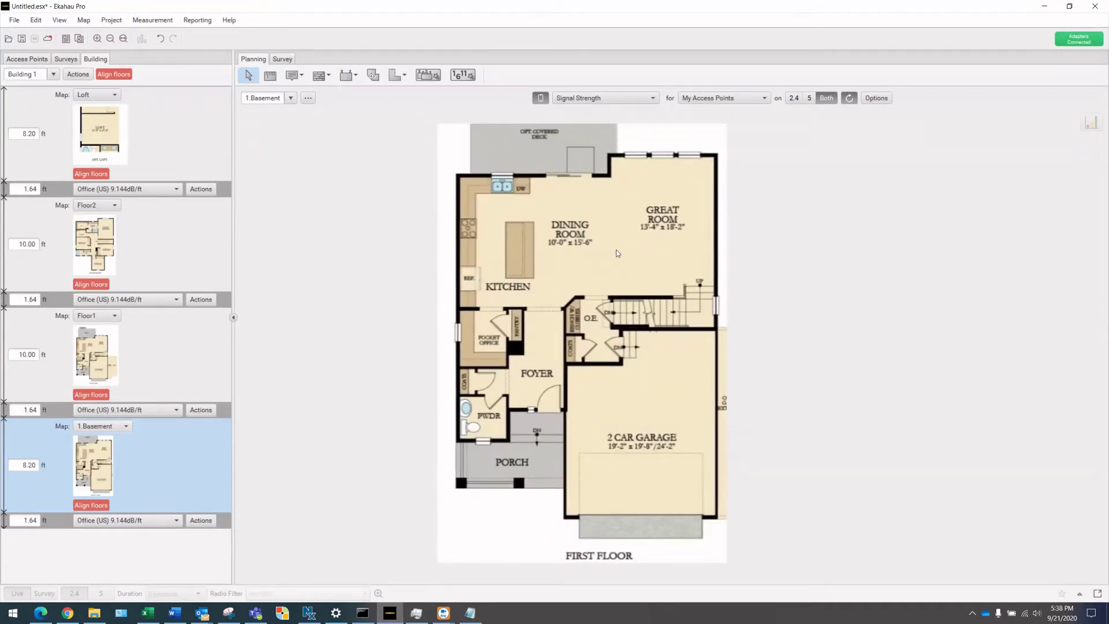
left_click(371, 76)
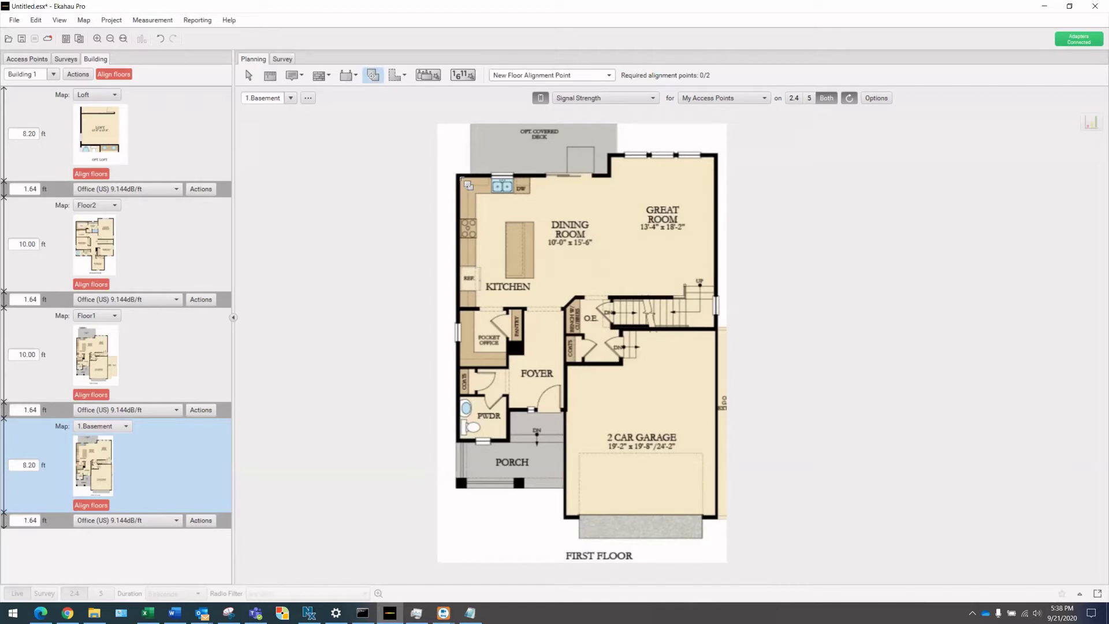
left_click(459, 436)
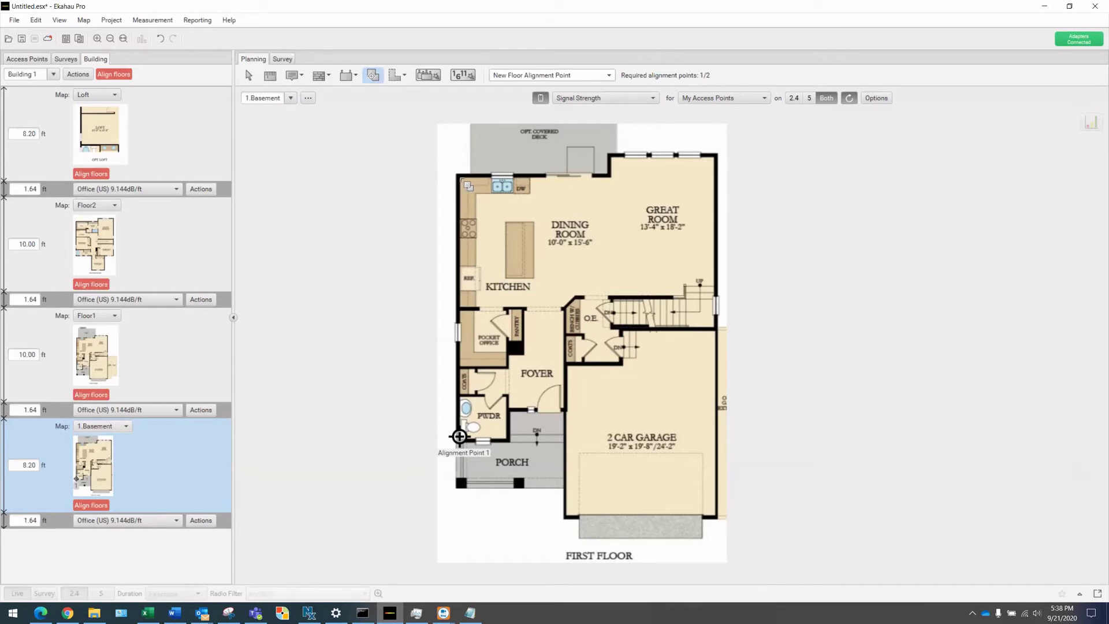
left_click(459, 178)
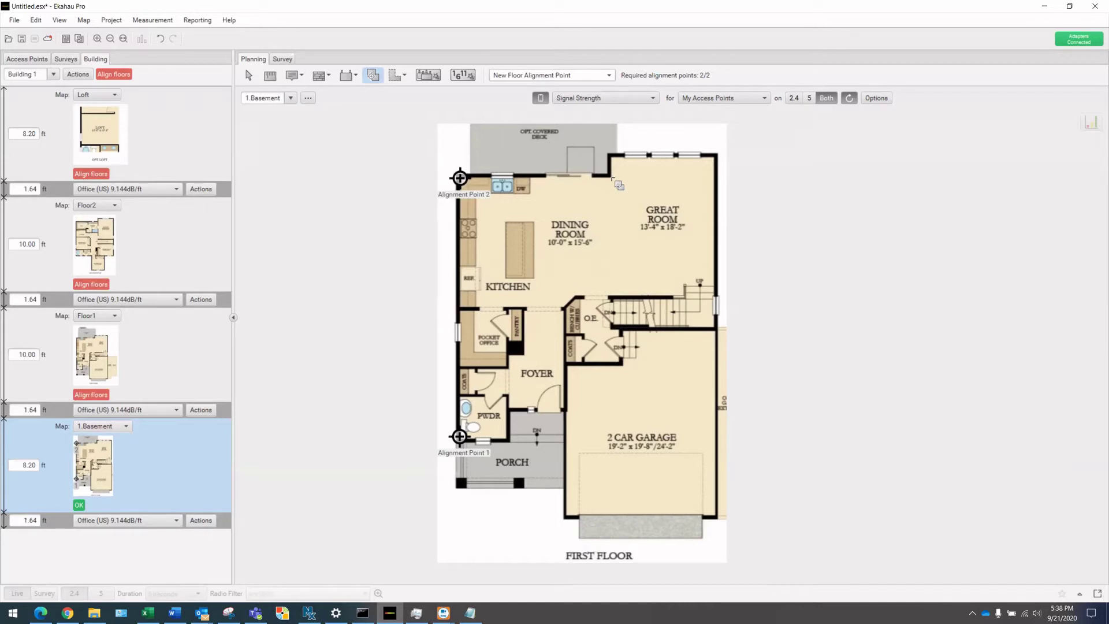
left_click(612, 178)
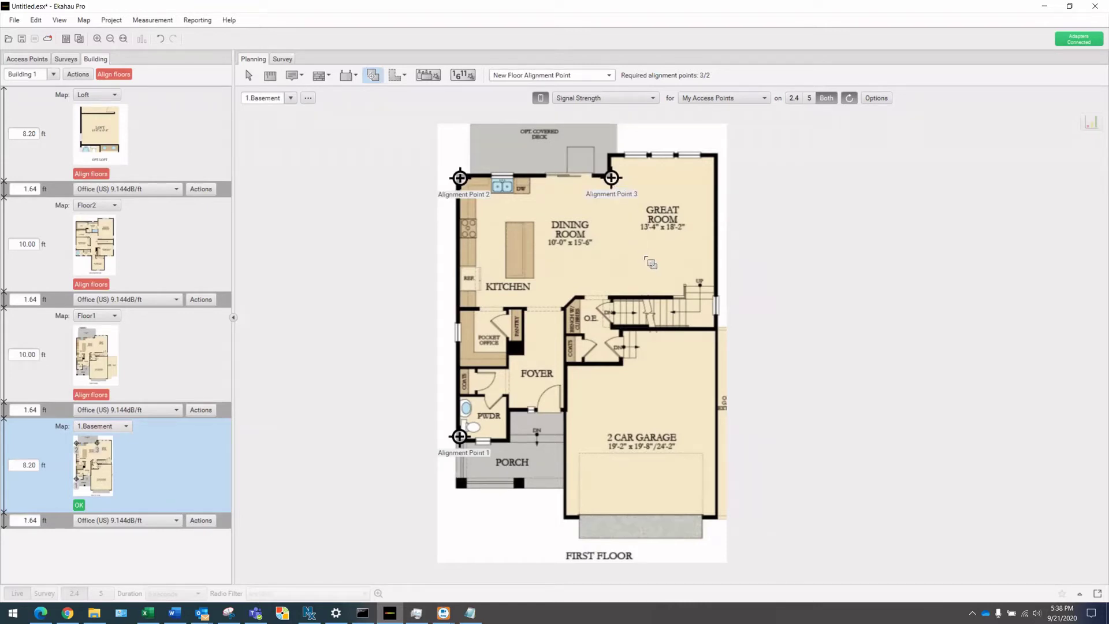
Step: Place Alignment Points 1, 2 and 3 on Floor1 at the powder room's lower-left corner, kitchen's upper-left corner and dining/great room wall corner
left_click(291, 99)
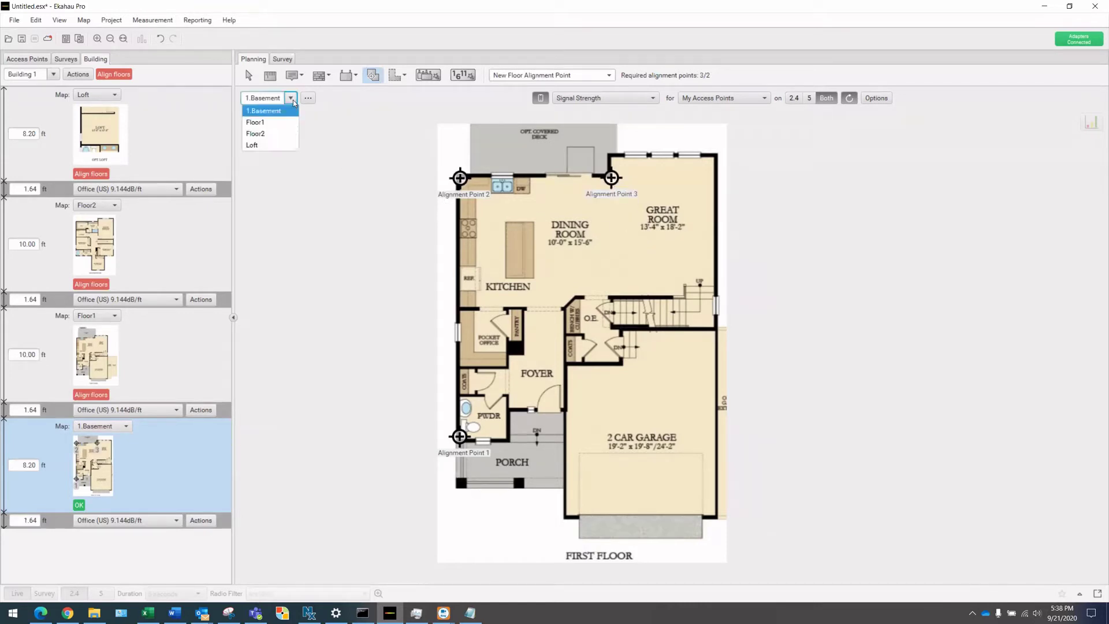
left_click(269, 123)
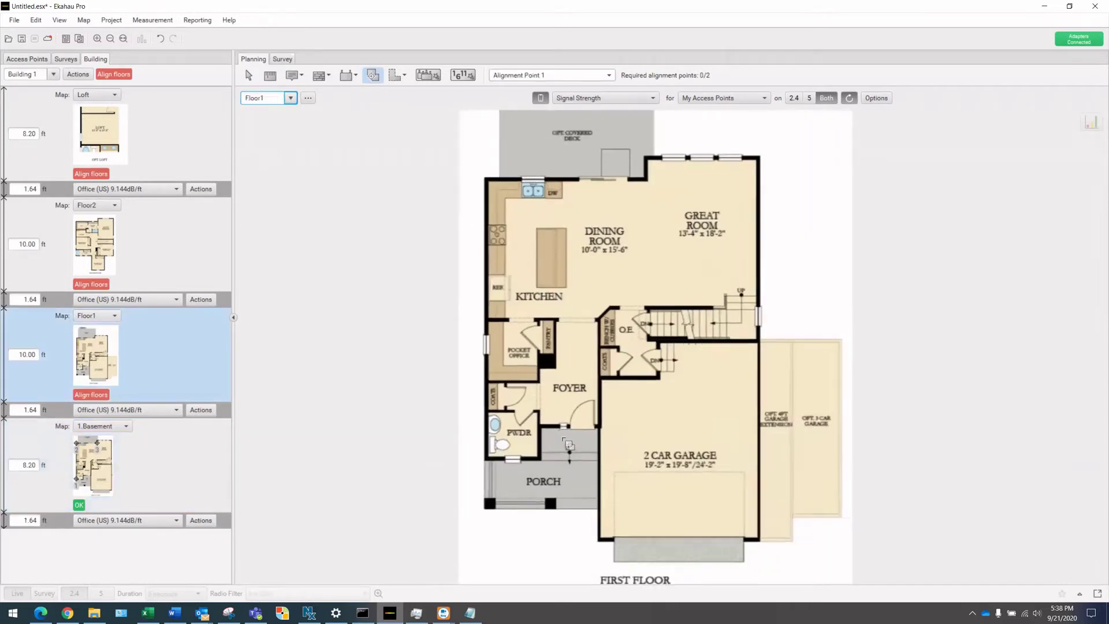
scroll(565, 439, "up", 1)
left_click_drag(571, 435, 460, 455)
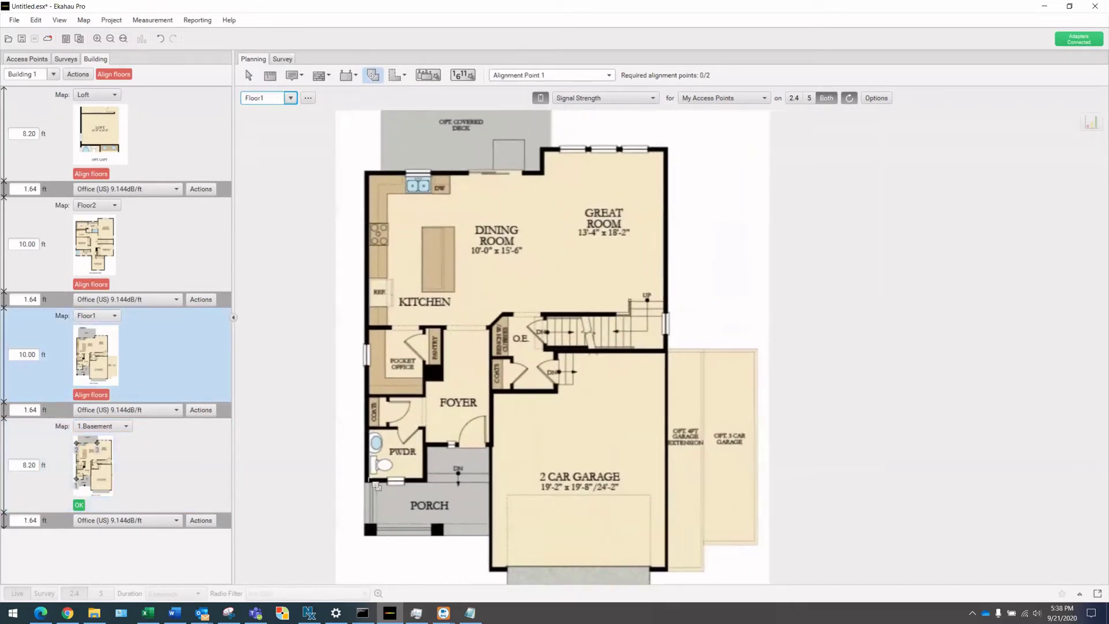
left_click(368, 477)
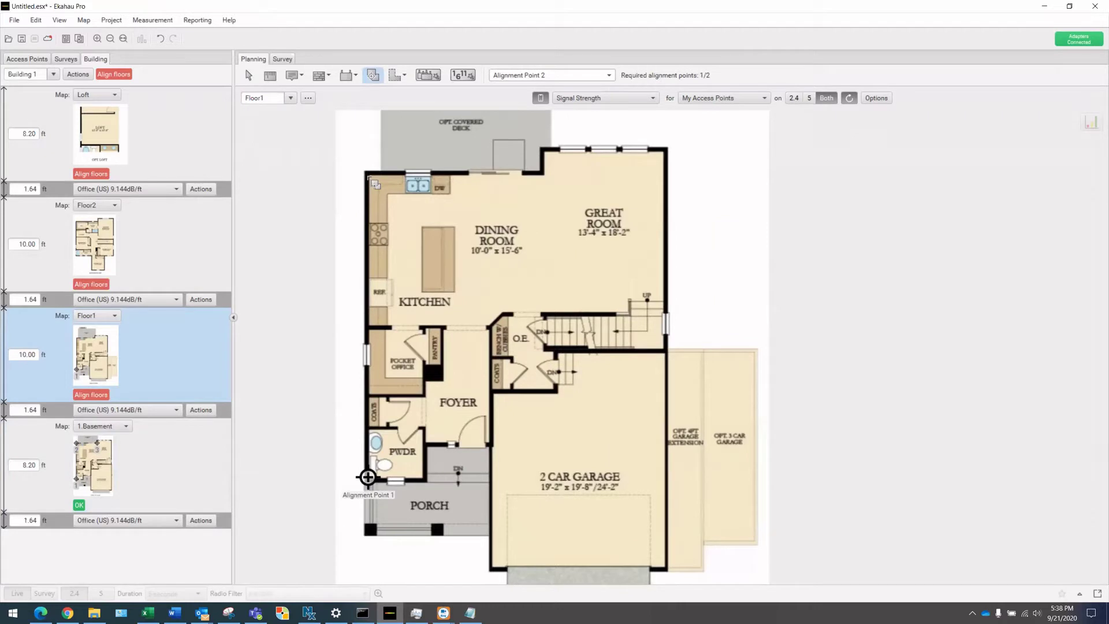
left_click(369, 174)
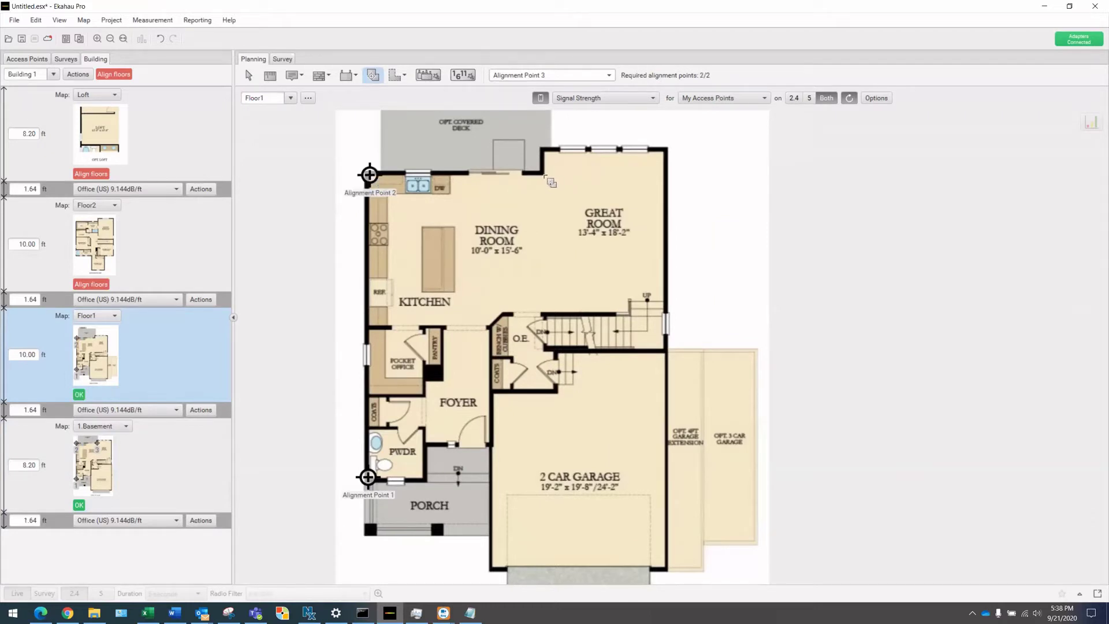
left_click(544, 175)
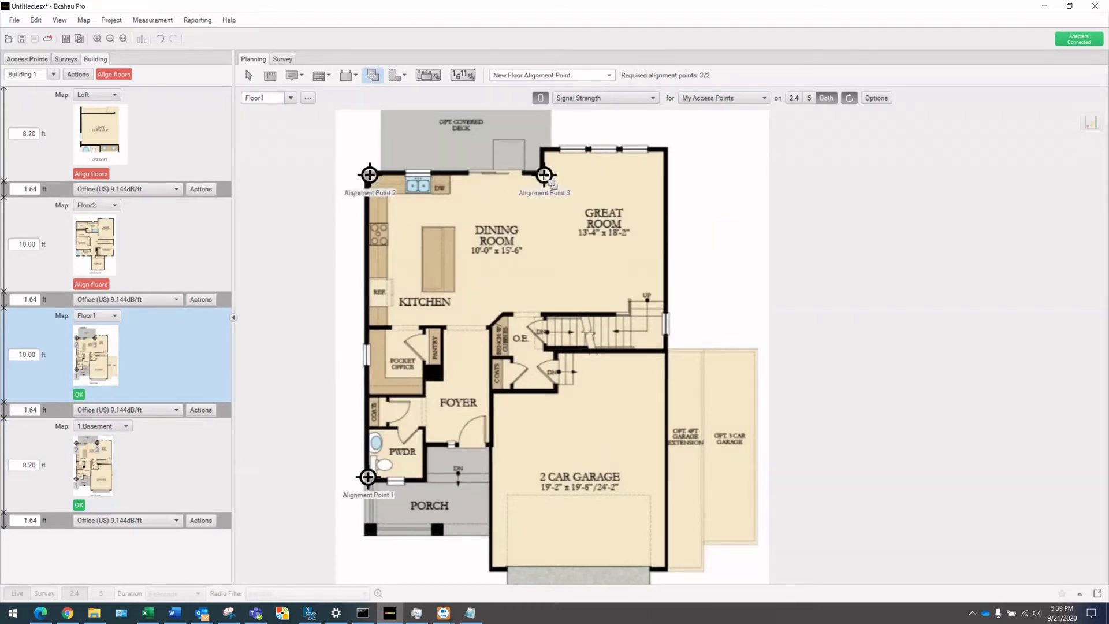
Step: Check Floor2 for matching corners and move Alignment Point 1 on 1.Basement to where the foyer's front wall meets the garage wall
left_click(292, 99)
left_click(283, 132)
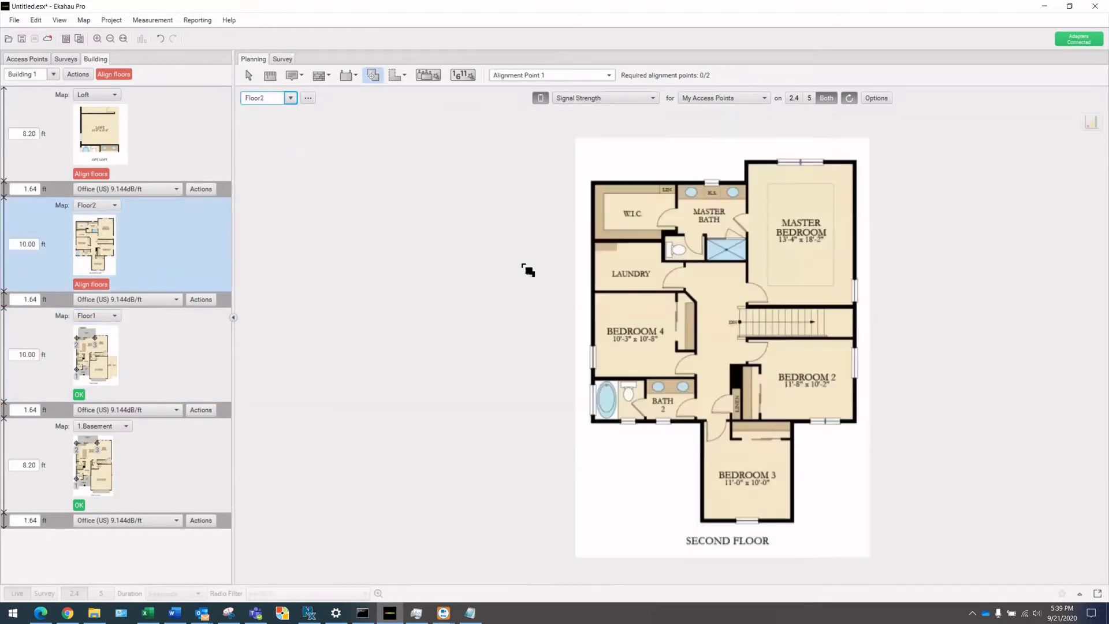
left_click_drag(697, 366, 585, 377)
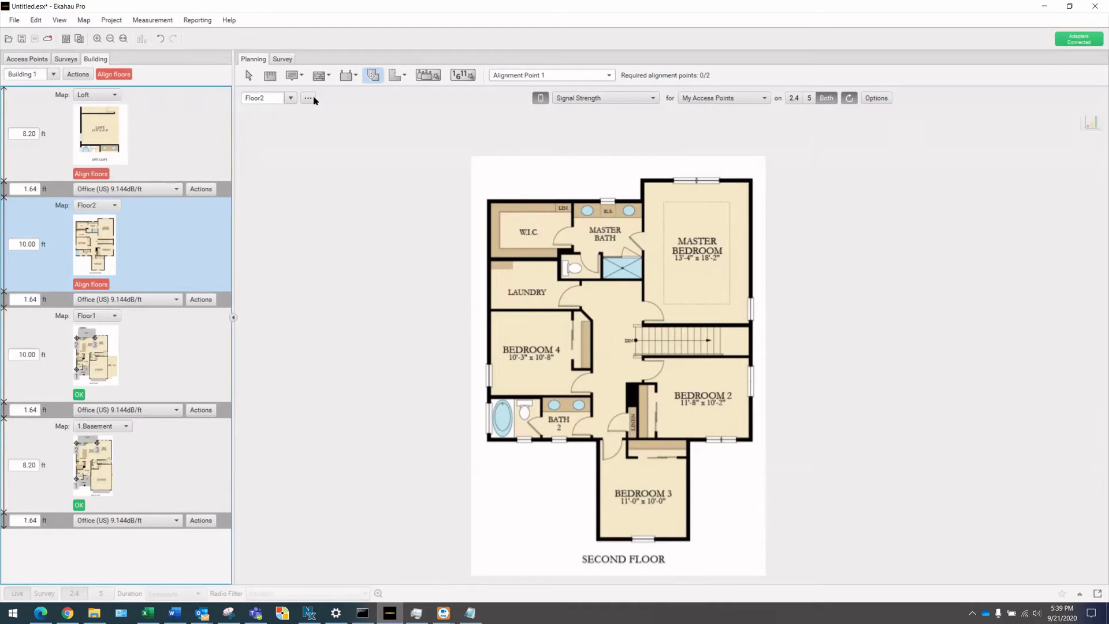
left_click(291, 100)
left_click(283, 116)
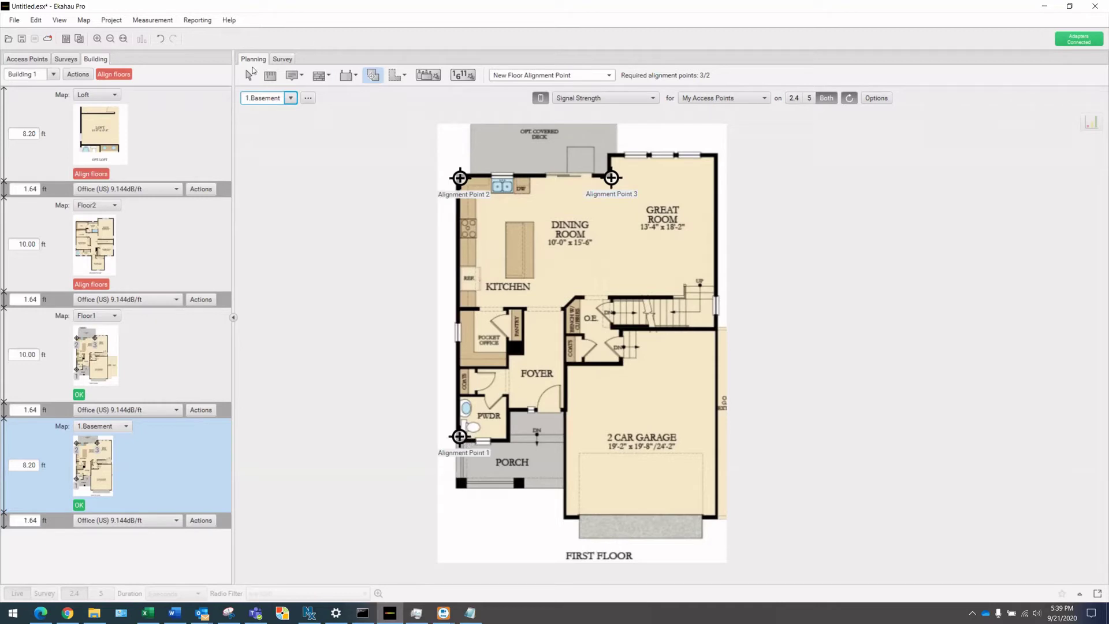
left_click(250, 72)
left_click_drag(459, 437, 564, 408)
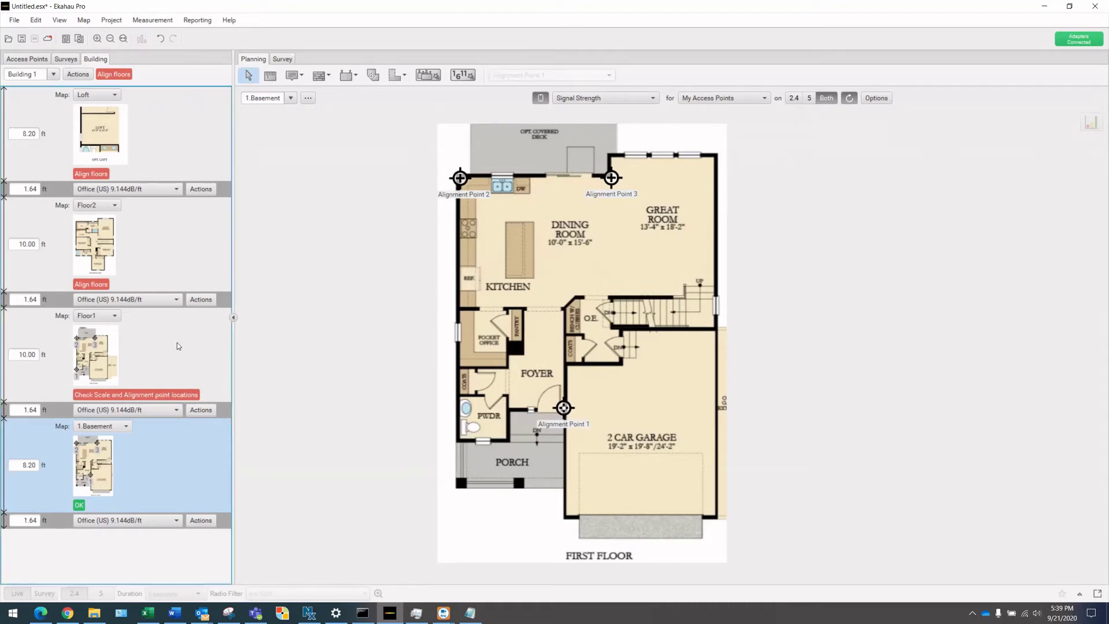
Step: Move Alignment Point 1 on Floor1 to the corner where the foyer's front wall meets the garage wall
left_click(291, 98)
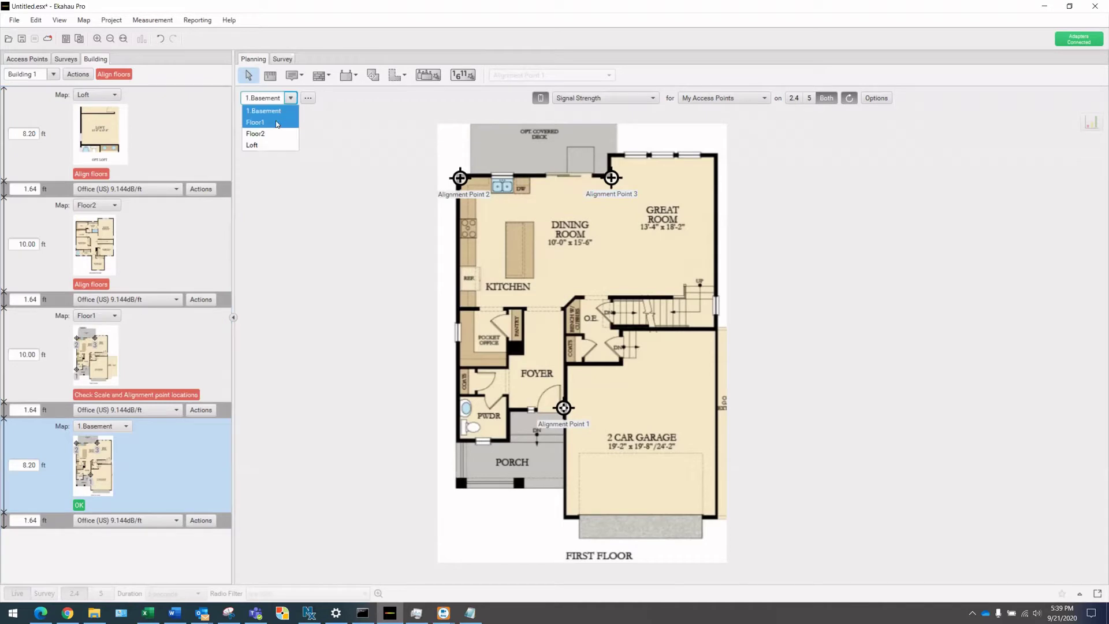
left_click(271, 123)
left_click_drag(368, 477, 489, 440)
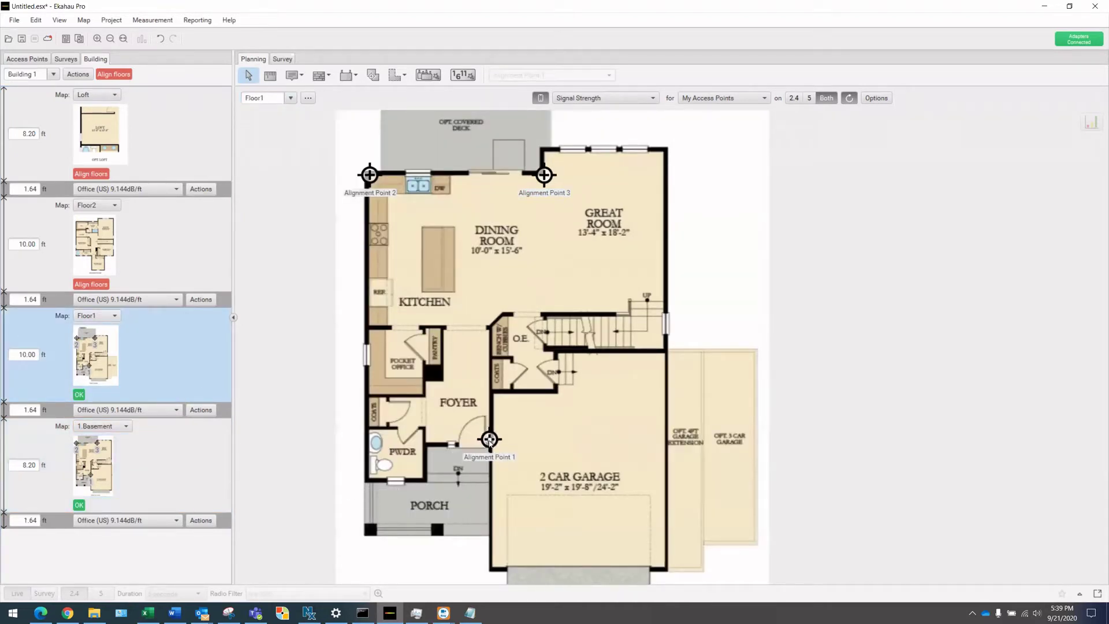
left_click(149, 248)
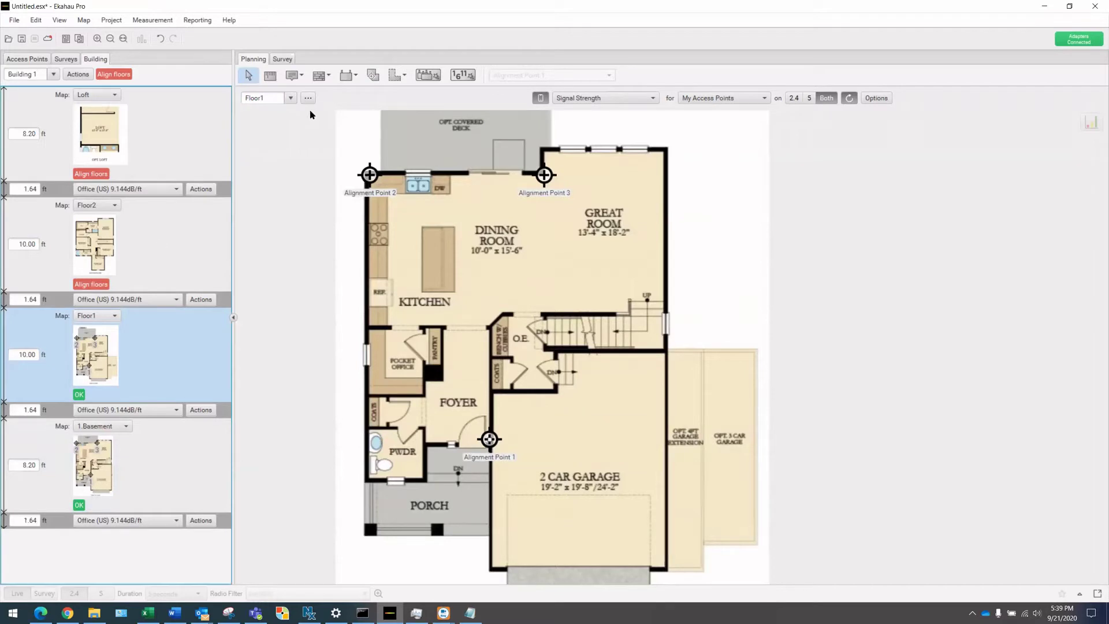
Step: Place Alignment Points 1, 2 and 3 on Floor2 at Bedroom 3's upper wall below the linen closet, W.I.C.'s upper-left corner and master bath's upper-right corner
left_click(291, 98)
left_click(276, 141)
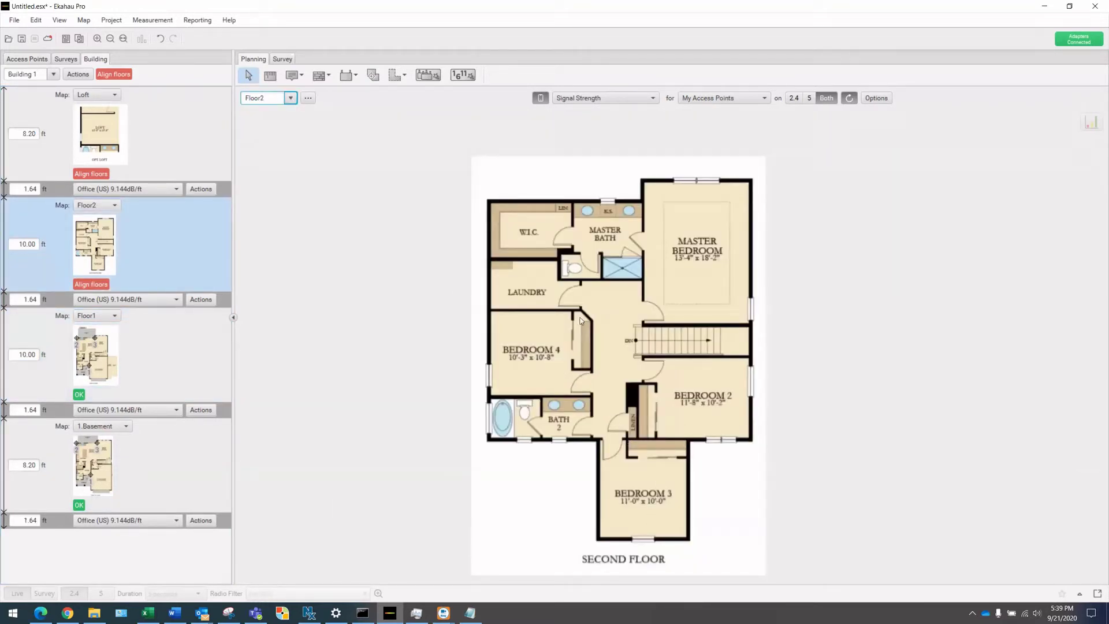
left_click(370, 77)
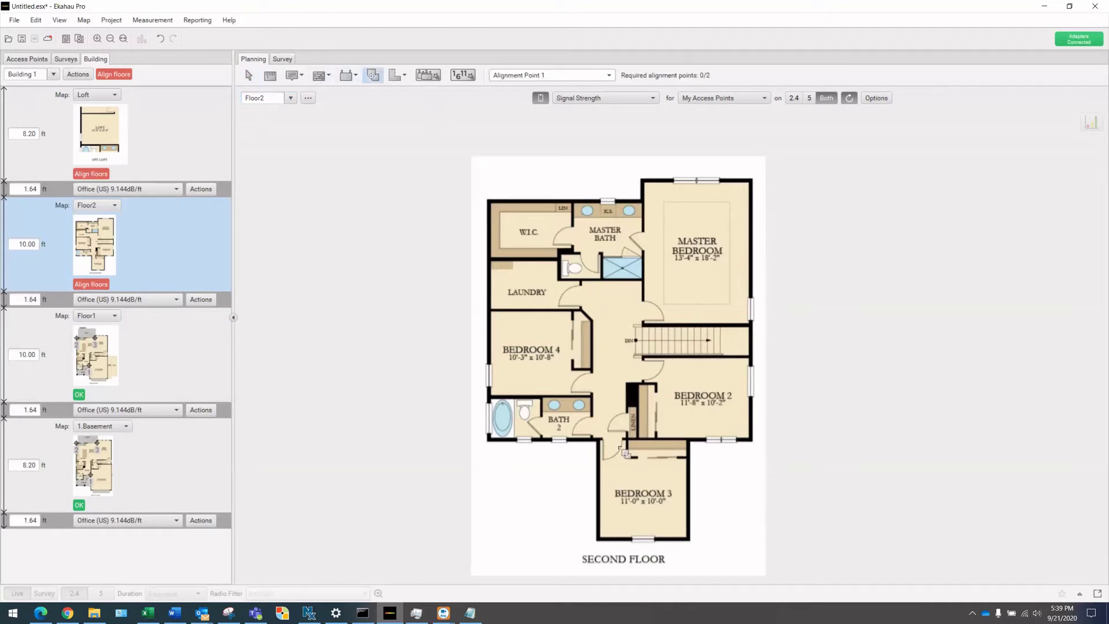
left_click(624, 437)
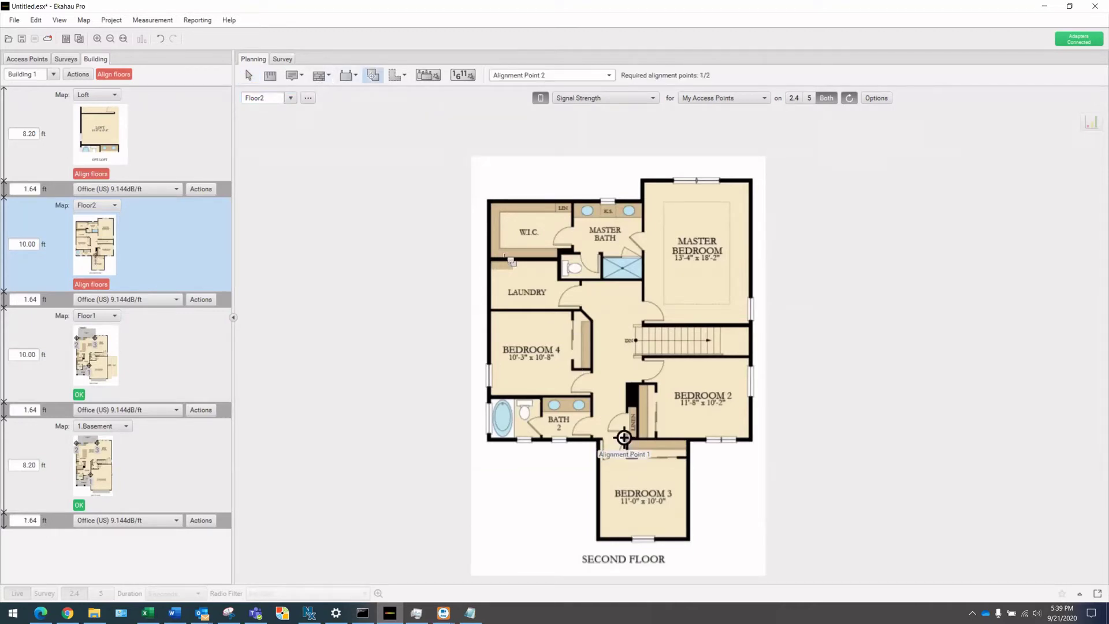
left_click(491, 203)
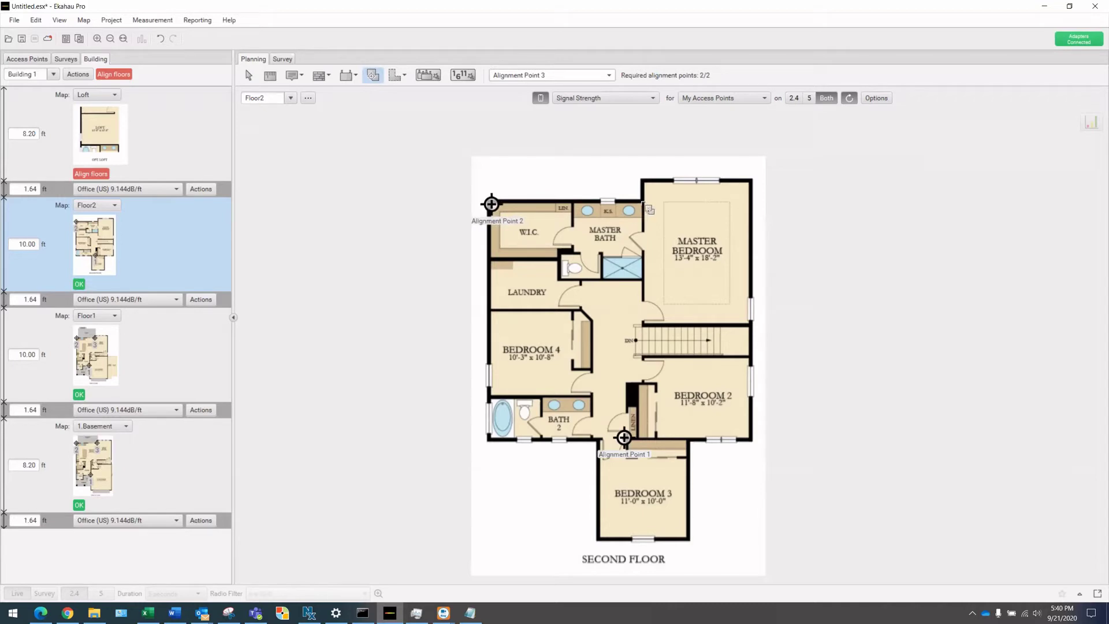
left_click(641, 204)
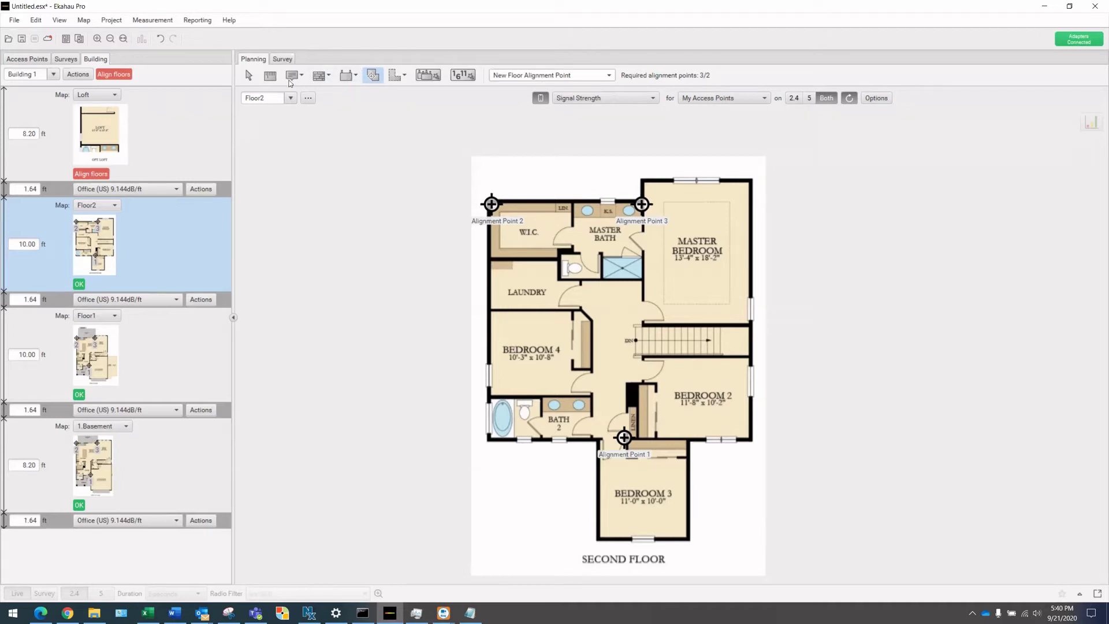
Step: Move Floor2's Alignment Points 1, 2 and 3 to Bedroom 4's lower-right, lower-left and upper-left corners
left_click(248, 75)
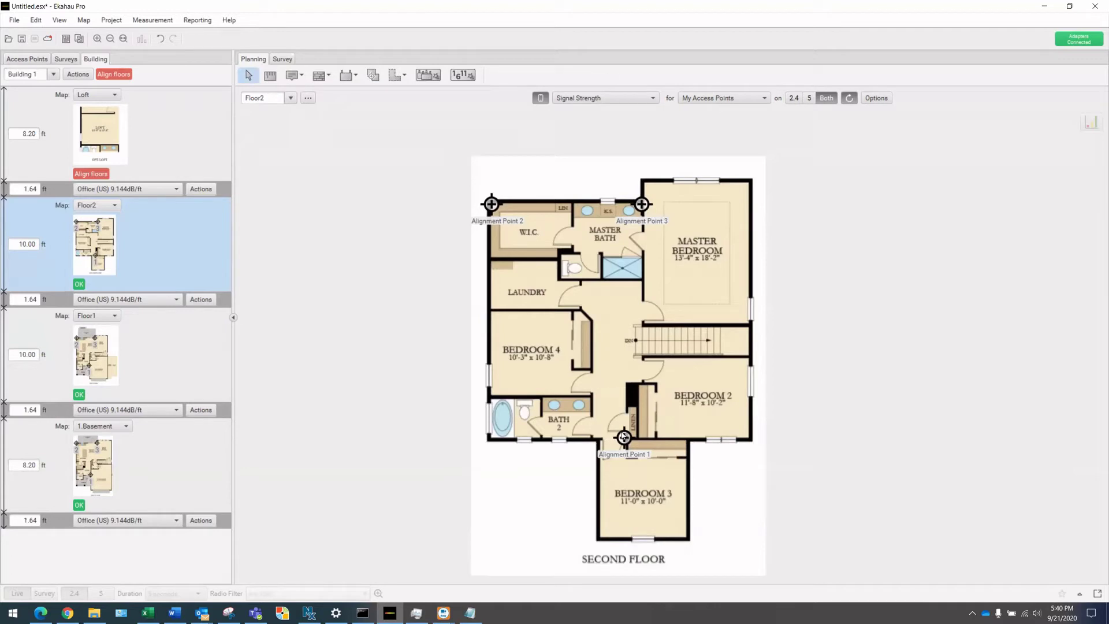
left_click_drag(624, 437, 590, 395)
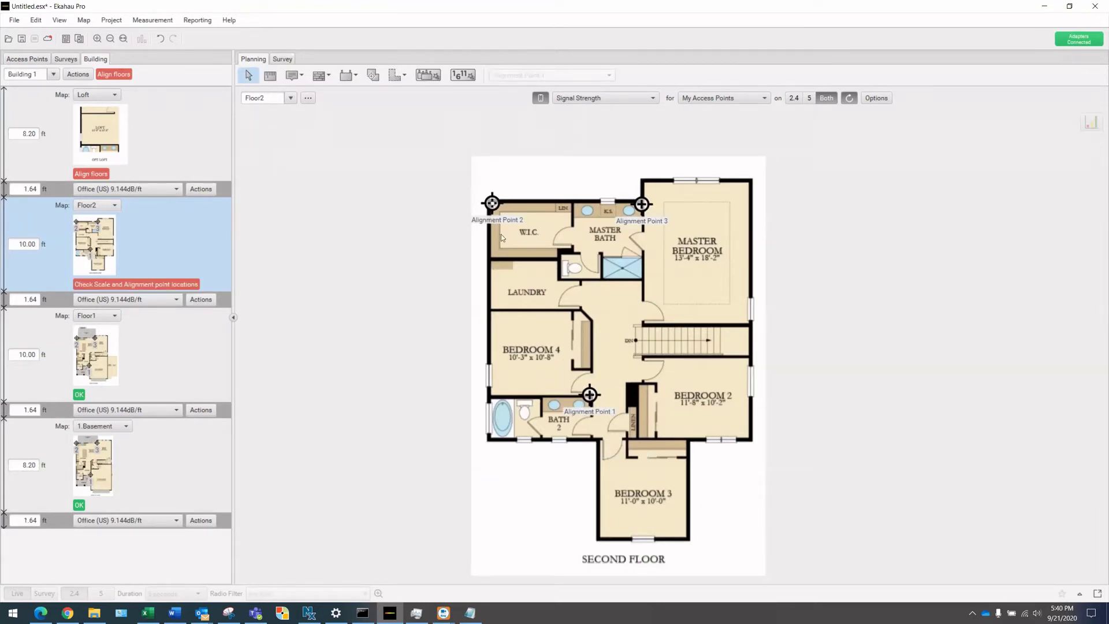
left_click_drag(492, 203, 493, 396)
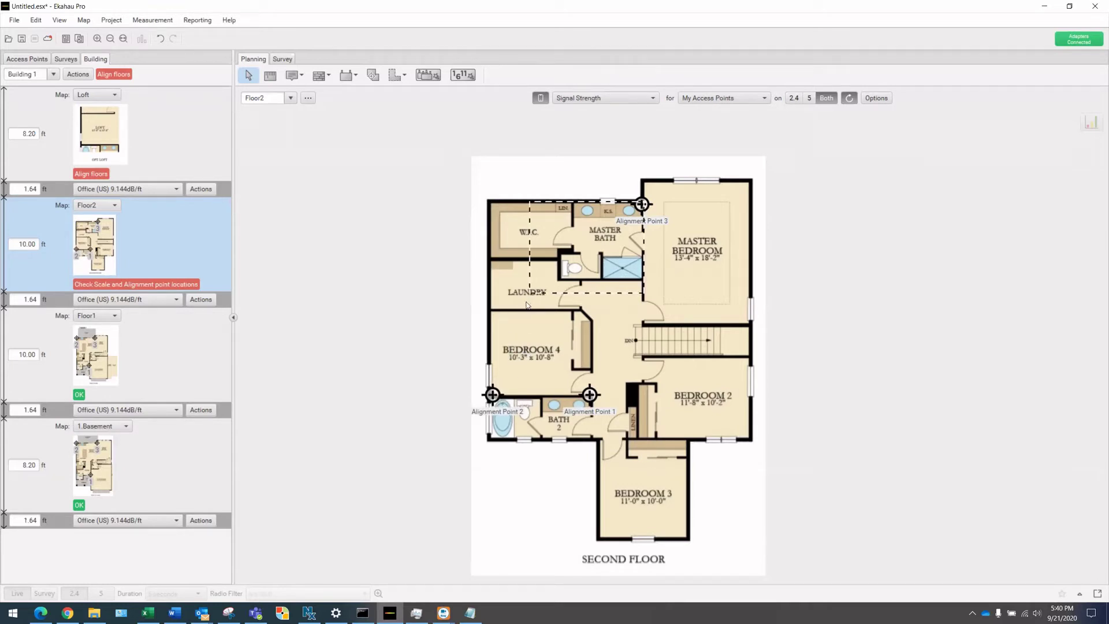
left_click_drag(642, 205, 491, 312)
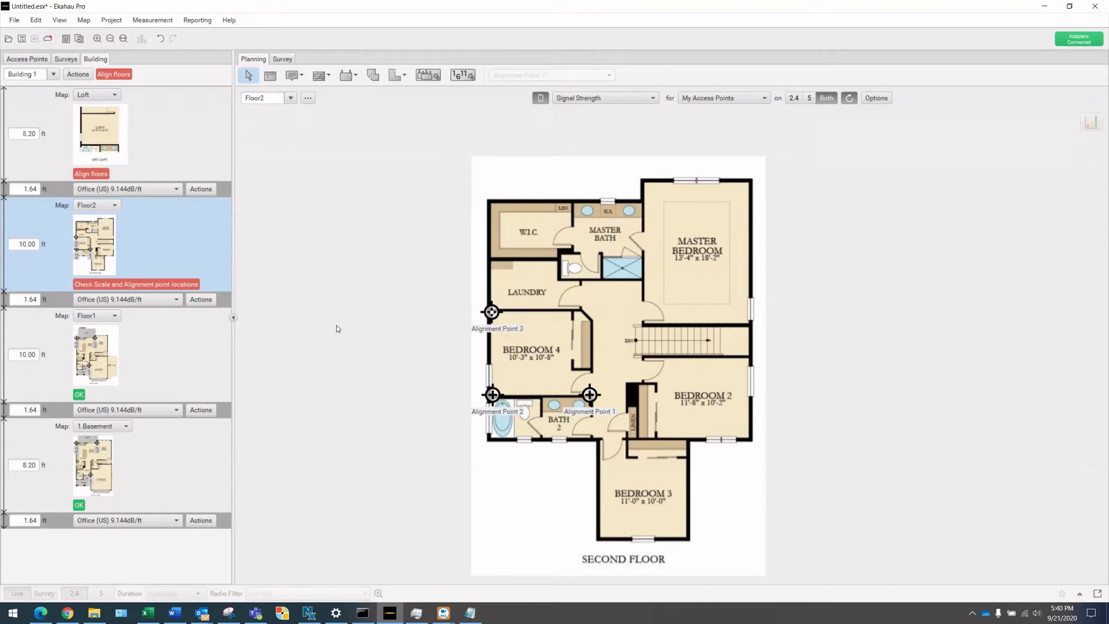
left_click(150, 127)
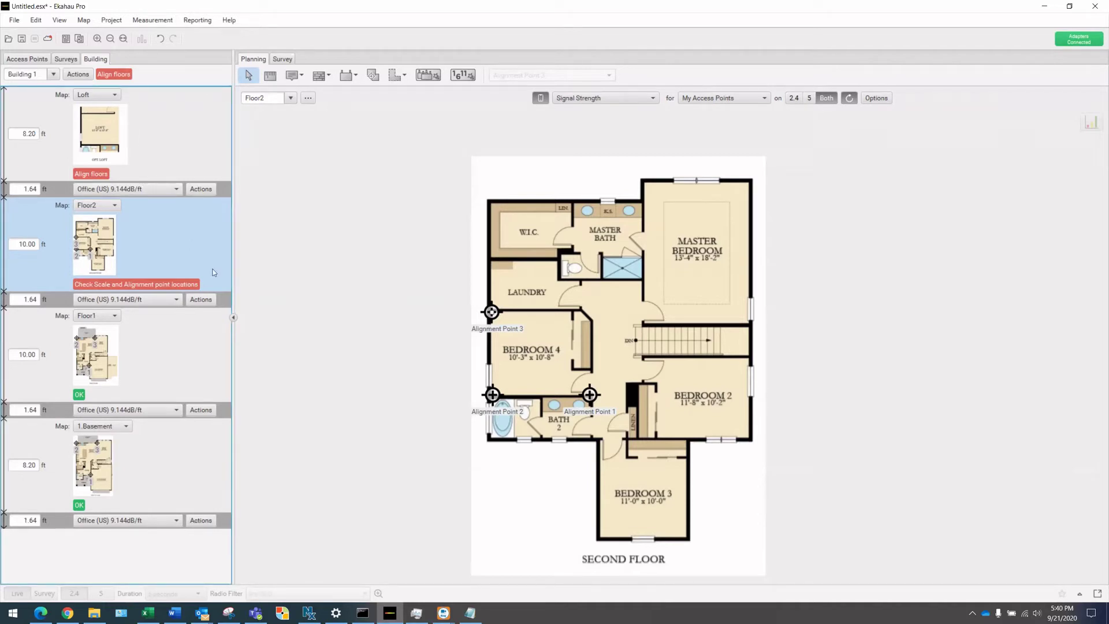
Step: Place Alignment Points 1, 2 and 3 on the Loft map at the loft room's lower-right, lower-left and upper-left corners
left_click(290, 99)
left_click(270, 143)
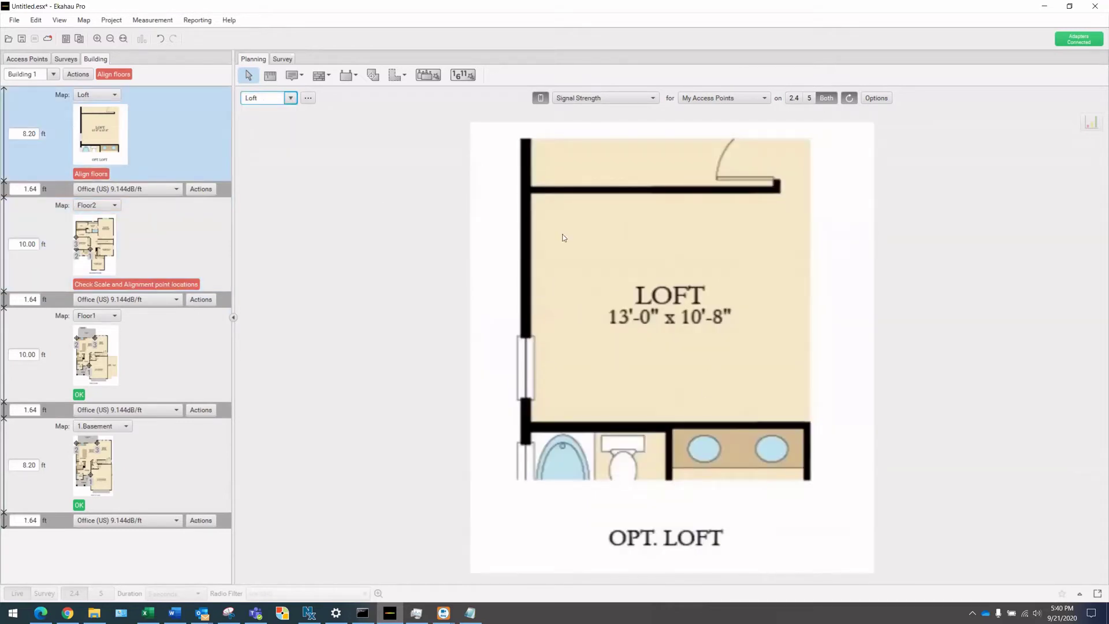
left_click(374, 75)
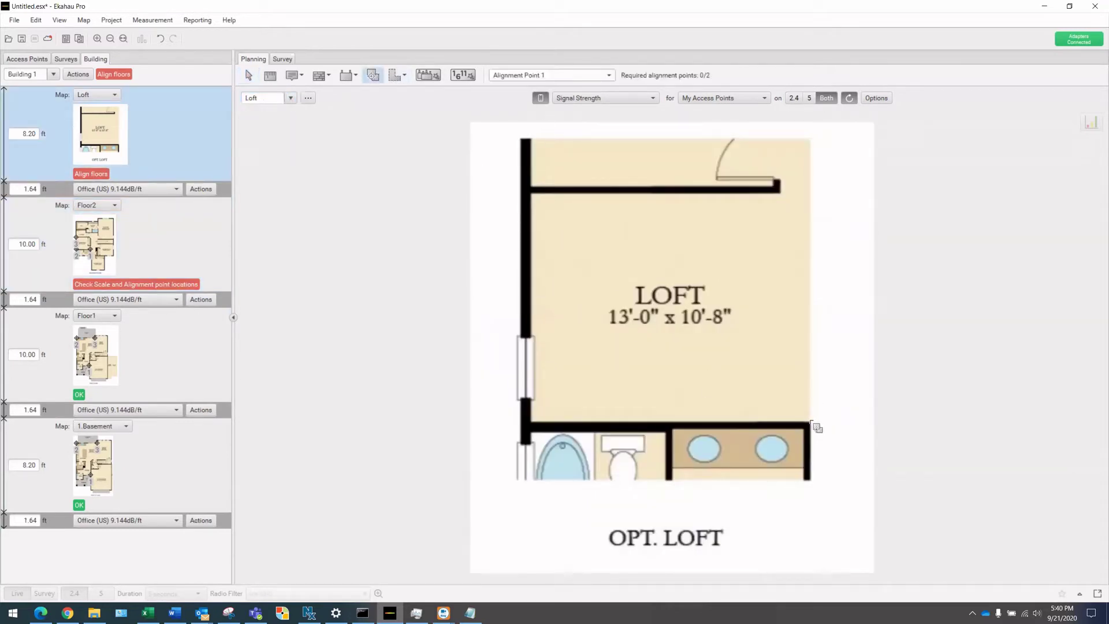
left_click(809, 419)
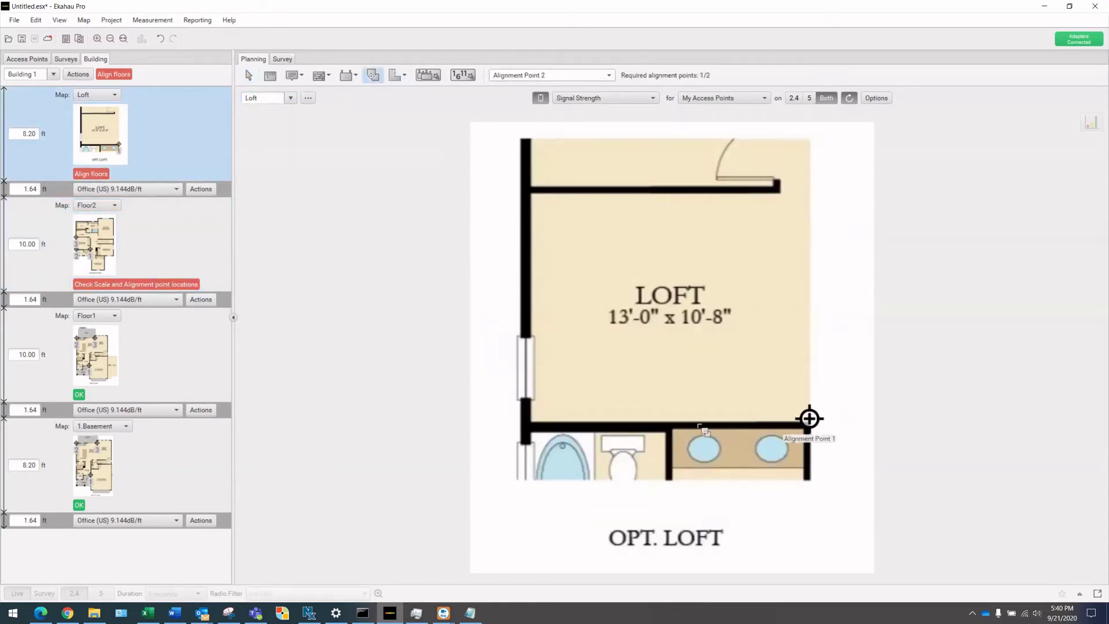
left_click(532, 418)
left_click(532, 195)
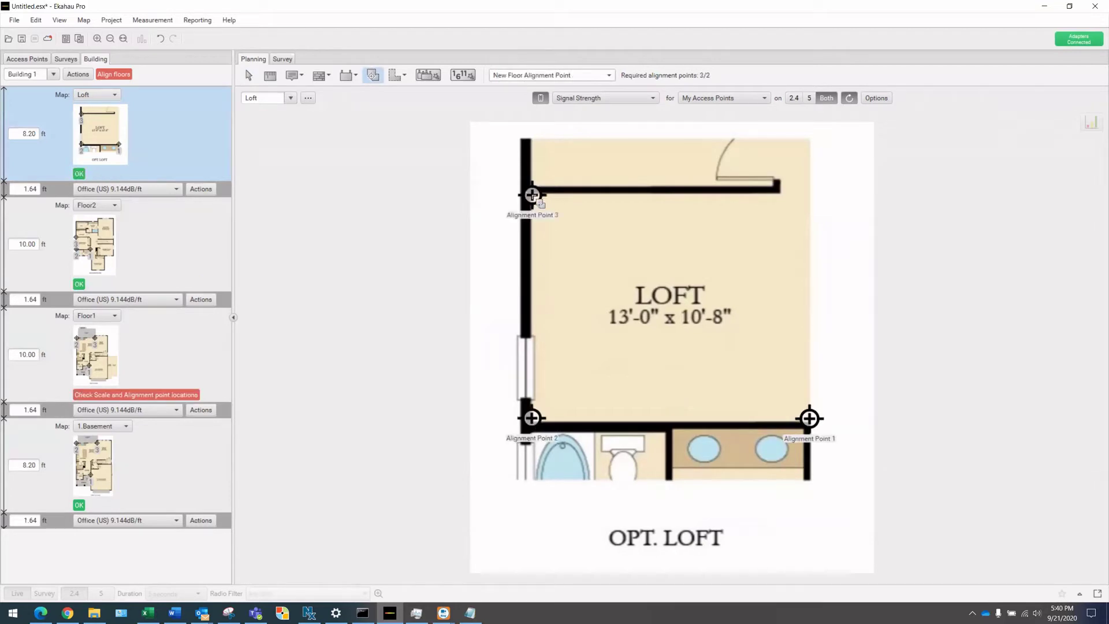
Step: Move Floor1's Alignment Point 2 to the pocket office's left wall, Point 3 to the pantry's right wall and Point 1 to the powder room's left wall
left_click(292, 99)
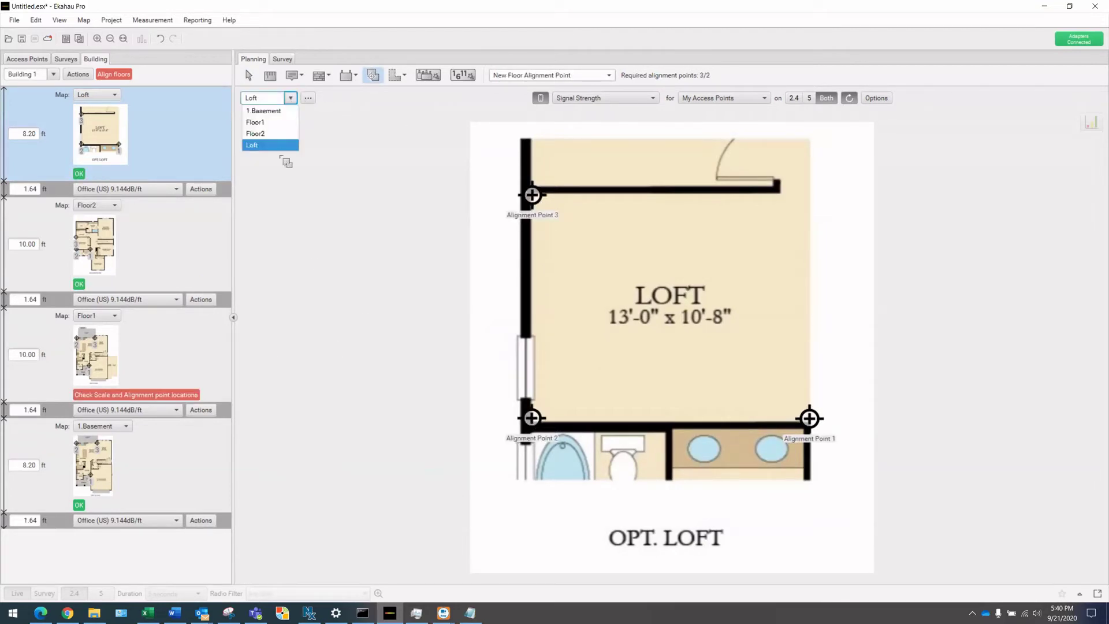
left_click(263, 121)
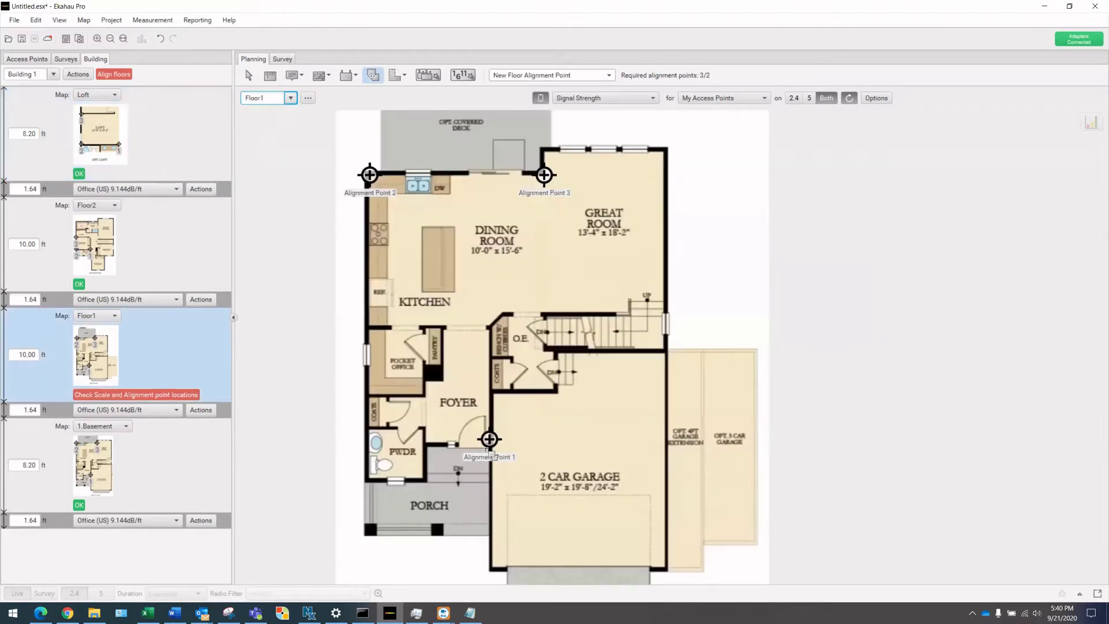
left_click(248, 76)
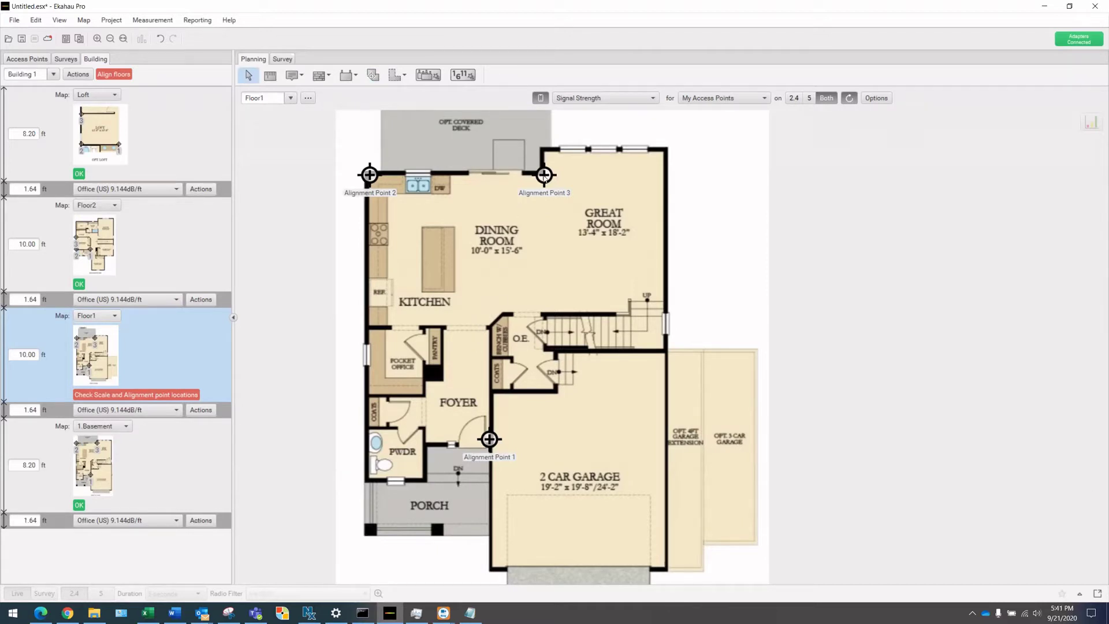
left_click_drag(544, 175, 371, 428)
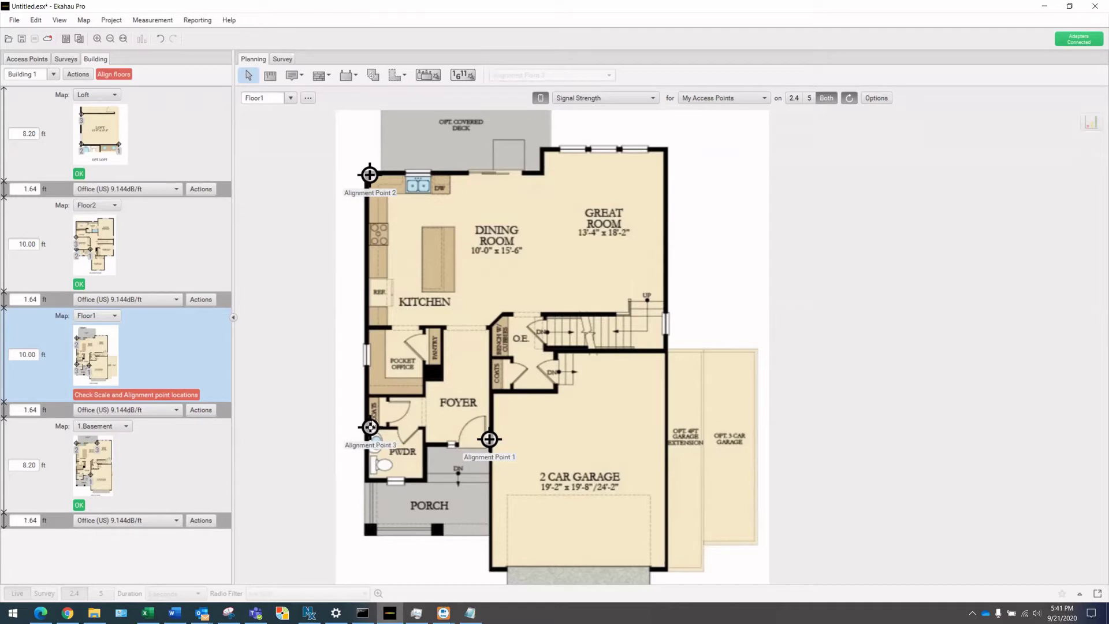
left_click_drag(373, 177, 372, 347)
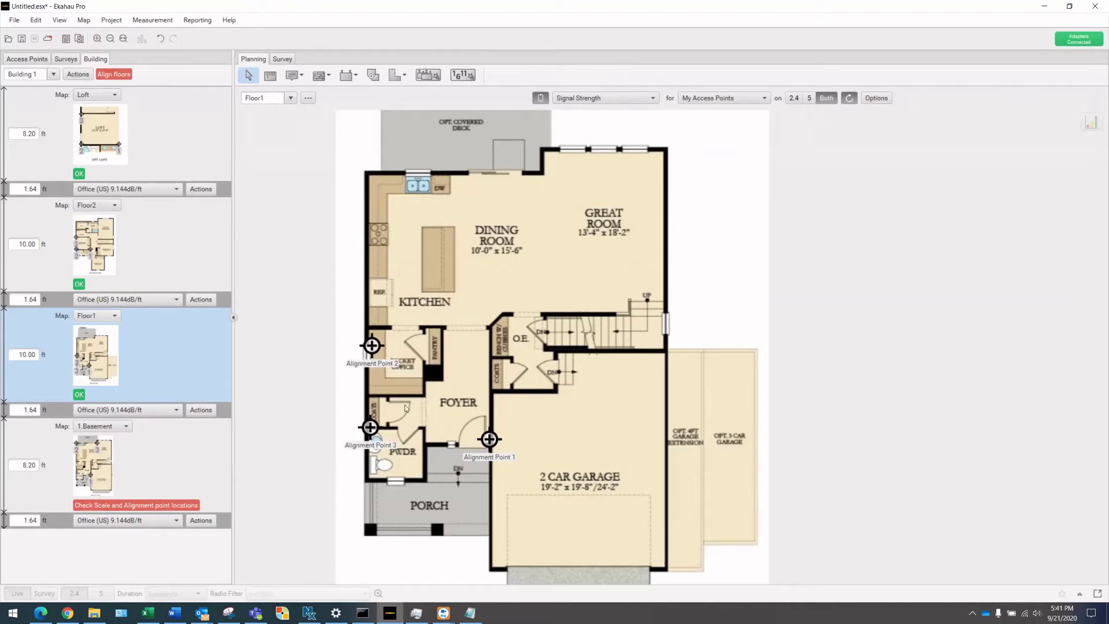
left_click_drag(374, 428, 443, 347)
left_click_drag(490, 440, 371, 441)
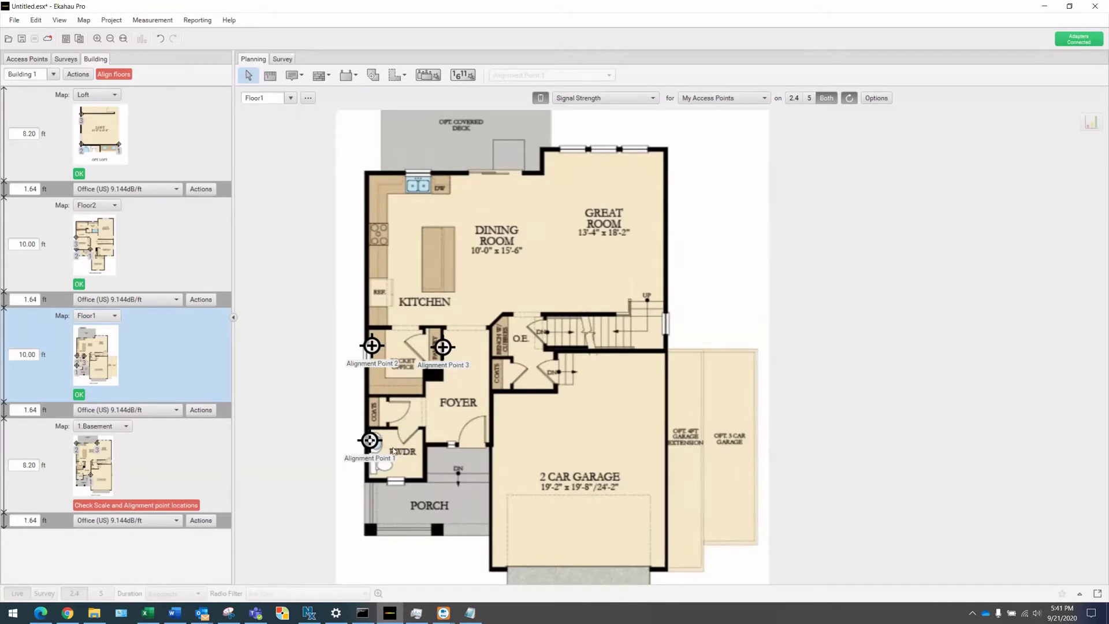
Step: On the 1.Basement map, move Alignment Point 1 to the powder room's left wall, Point 2 to the pocket office's left wall and Point 3 beside the coats closet
left_click(291, 98)
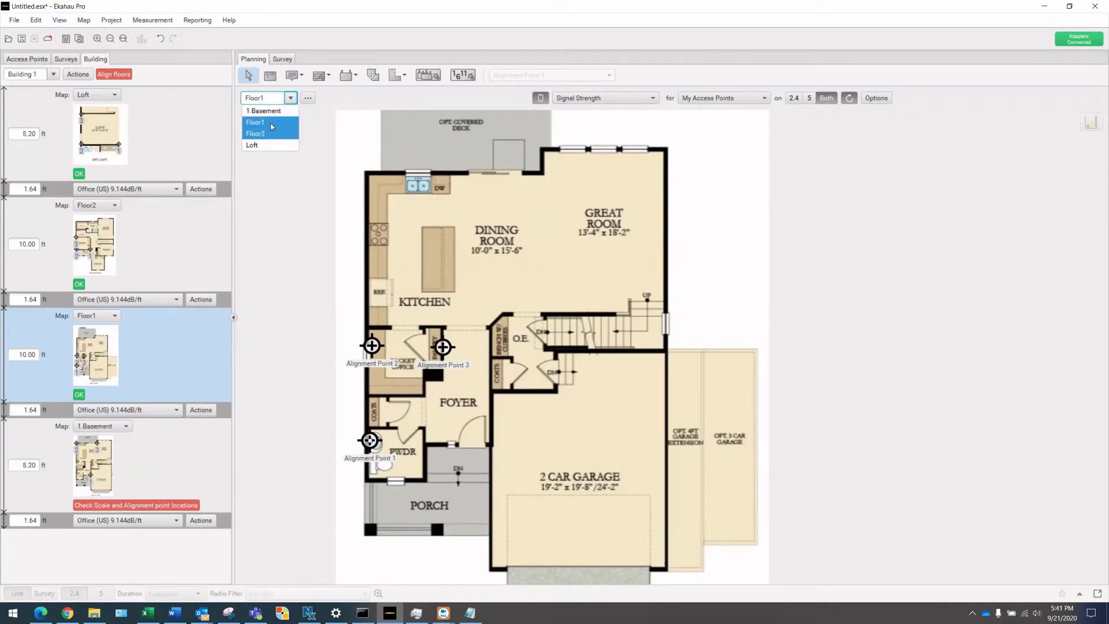
left_click(273, 110)
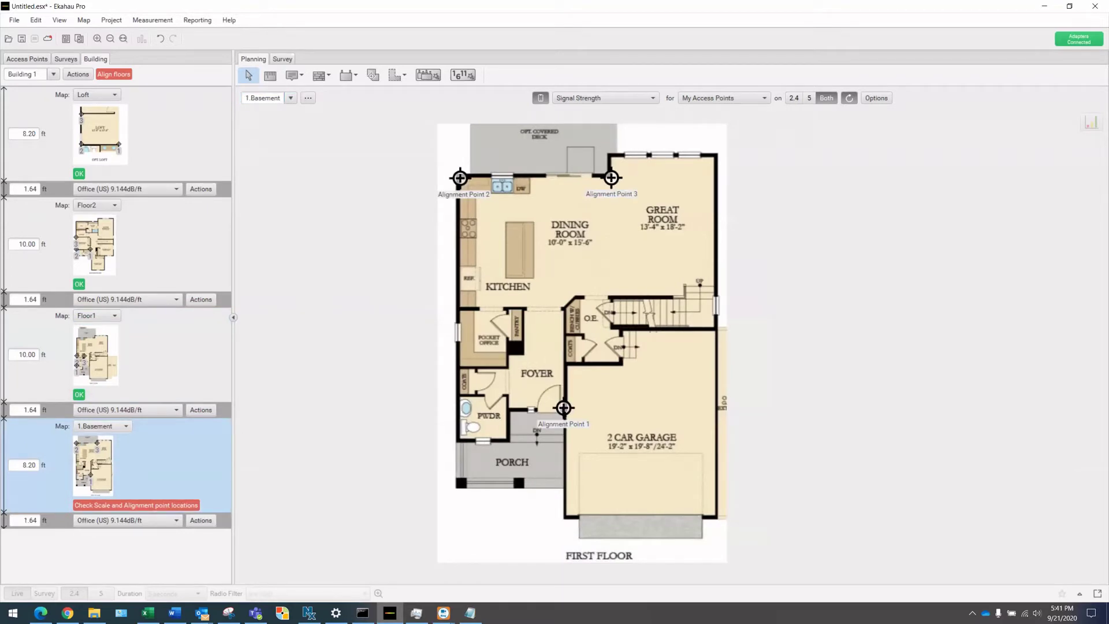
left_click_drag(564, 407, 461, 409)
mouse_move(461, 179)
left_mouse_down()
mouse_move(499, 237)
mouse_move(478, 333)
mouse_move(456, 346)
mouse_move(461, 358)
left_mouse_up()
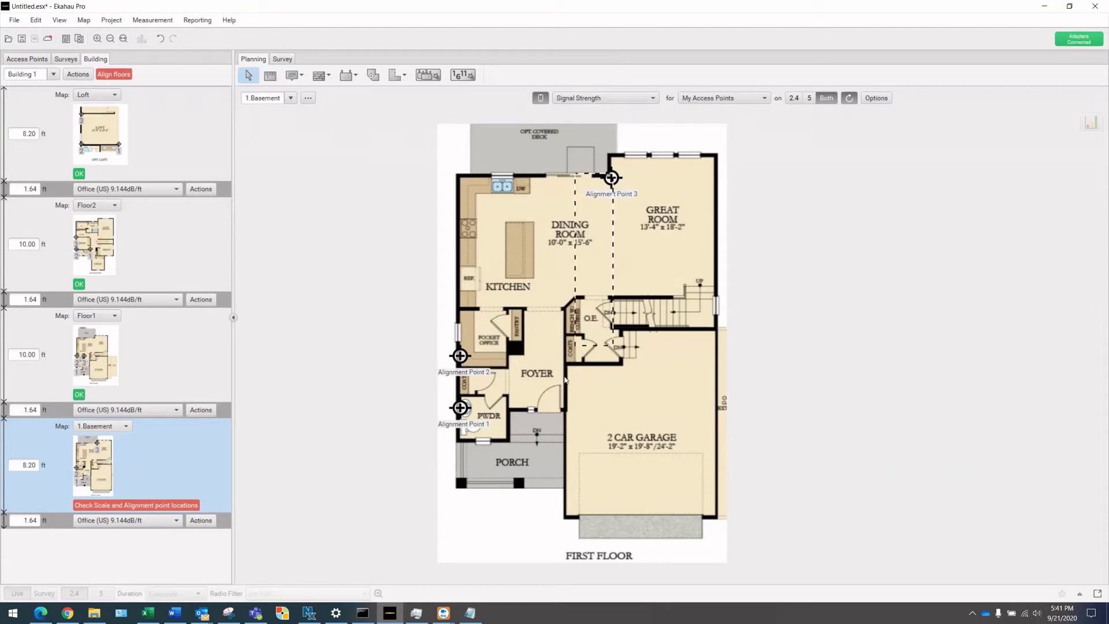
mouse_move(614, 184)
left_mouse_down()
mouse_move(601, 191)
mouse_move(568, 379)
mouse_move(567, 346)
mouse_move(564, 358)
left_mouse_up()
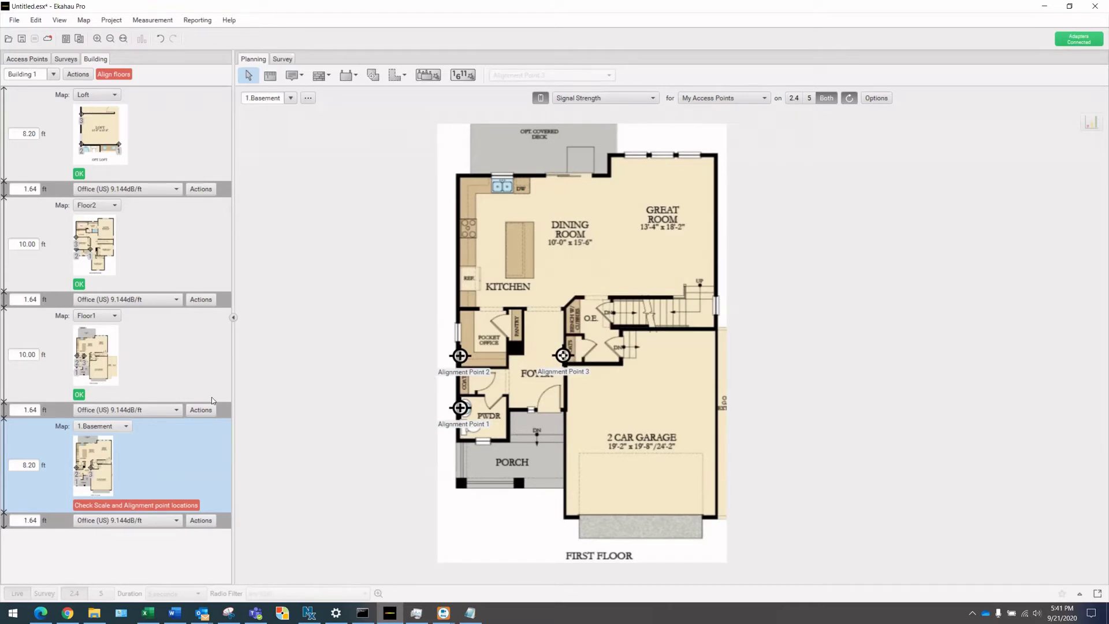
Step: Check Floor2's and Floor1's alignment points, and move 1.Basement's Point 3 slightly up and Point 2 up to mid-height of the pocket office's left wall
left_click(287, 97)
left_click(269, 134)
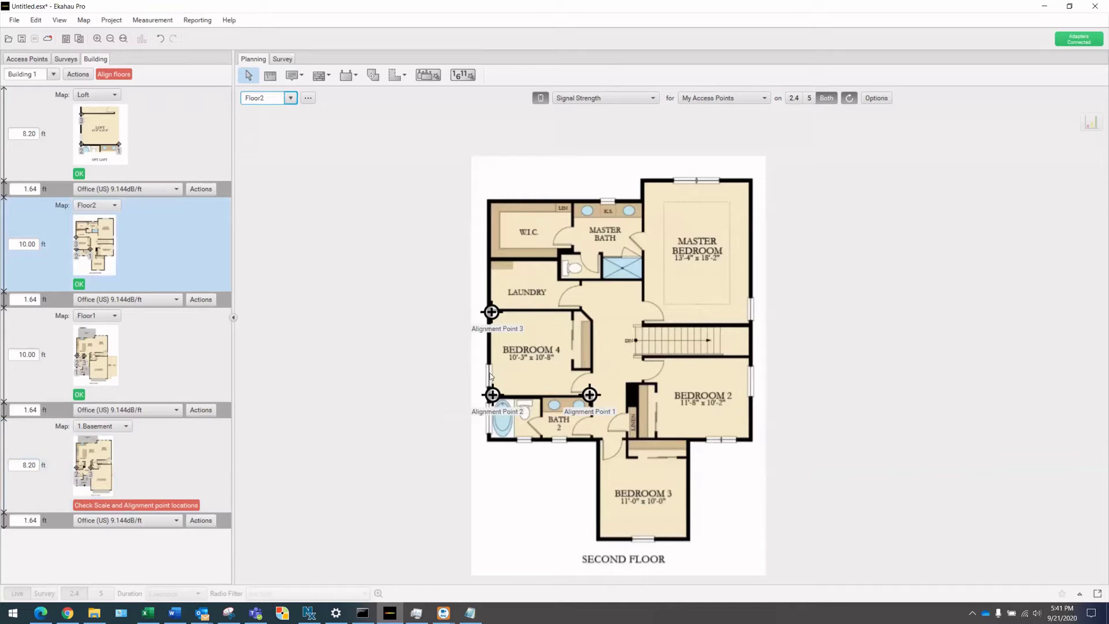
left_click(289, 97)
left_click(272, 125)
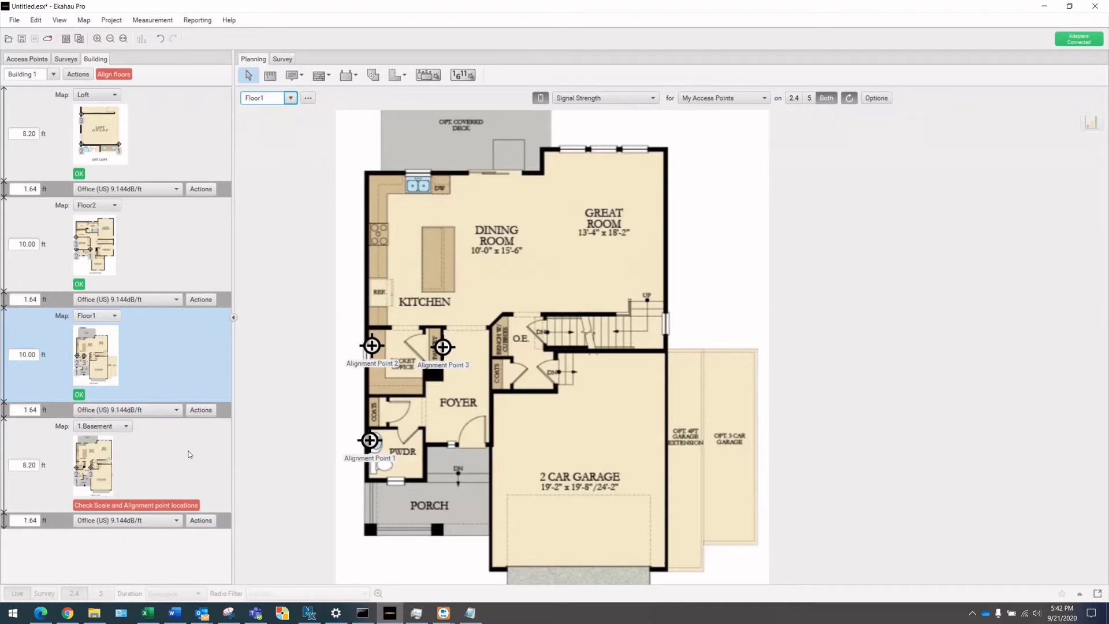
left_click(190, 454)
left_click(295, 98)
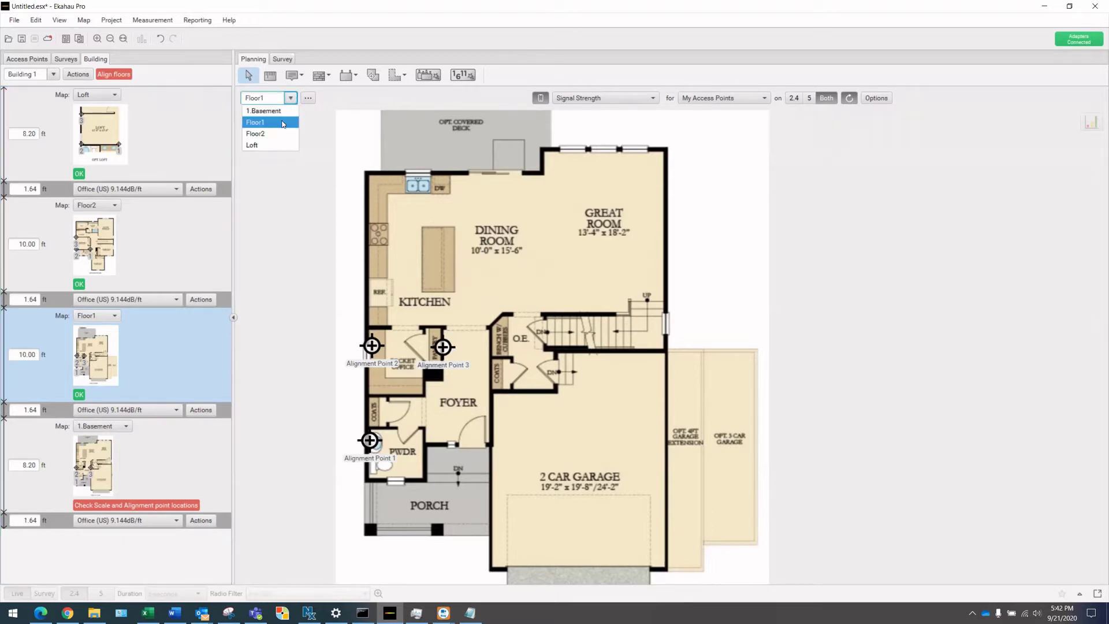
left_click(283, 112)
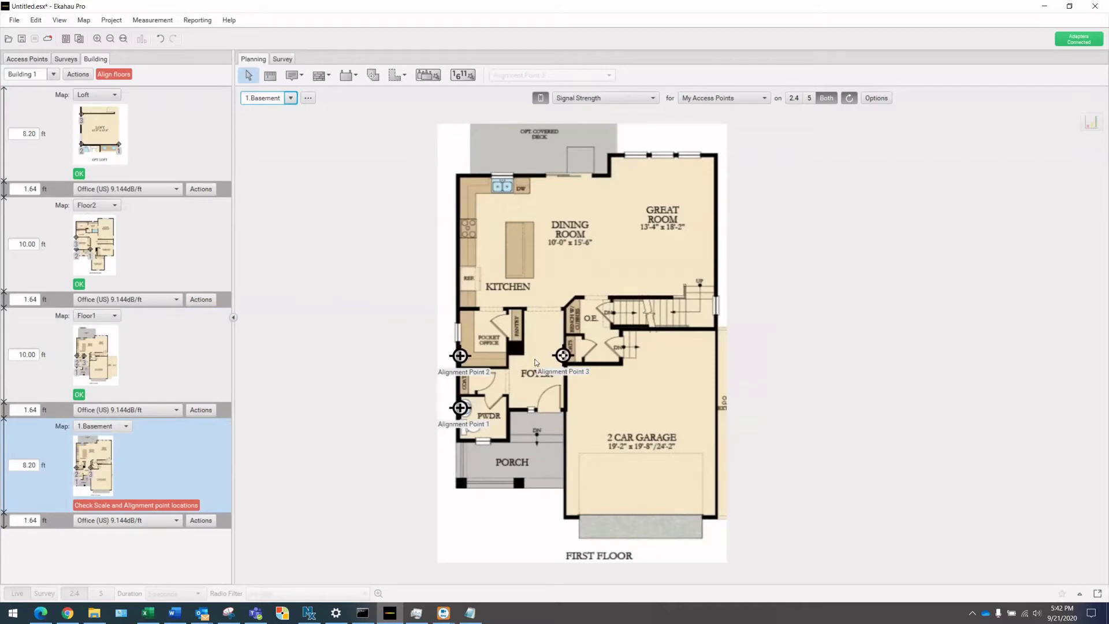
left_click_drag(563, 356, 564, 346)
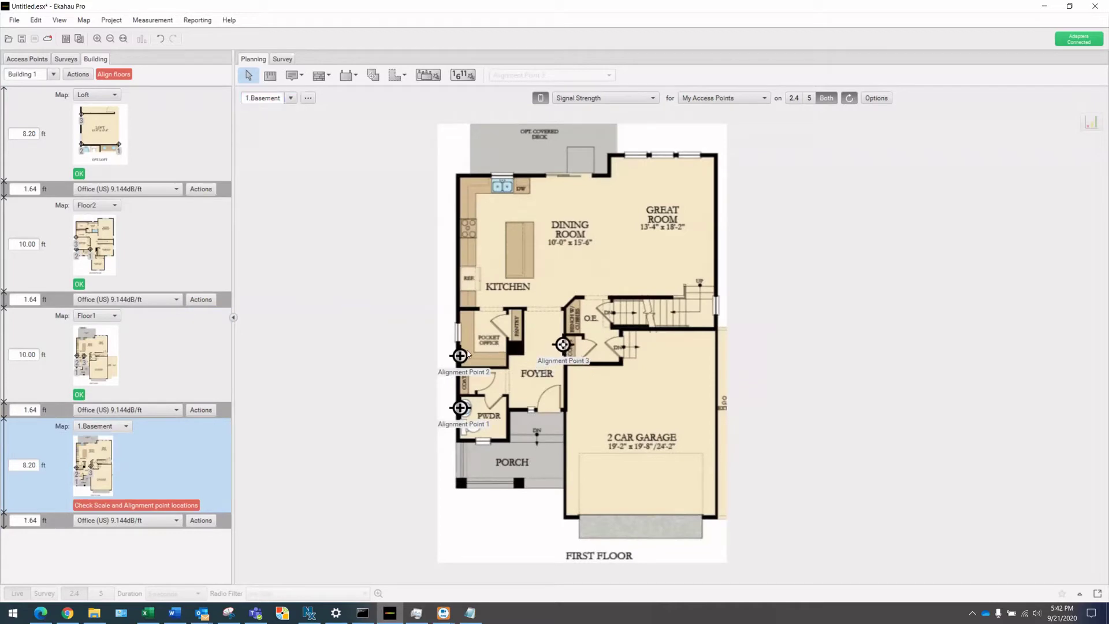
left_click_drag(460, 357, 461, 335)
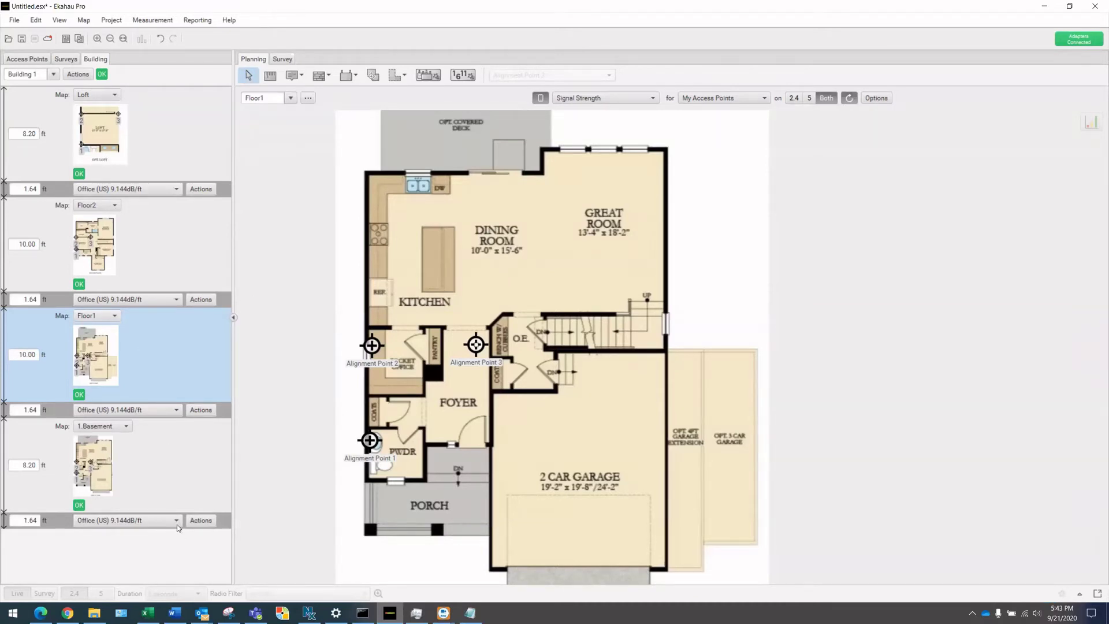
Step: Show the access point list and hide the floor alignment points on the map
left_click(66, 60)
left_click(26, 60)
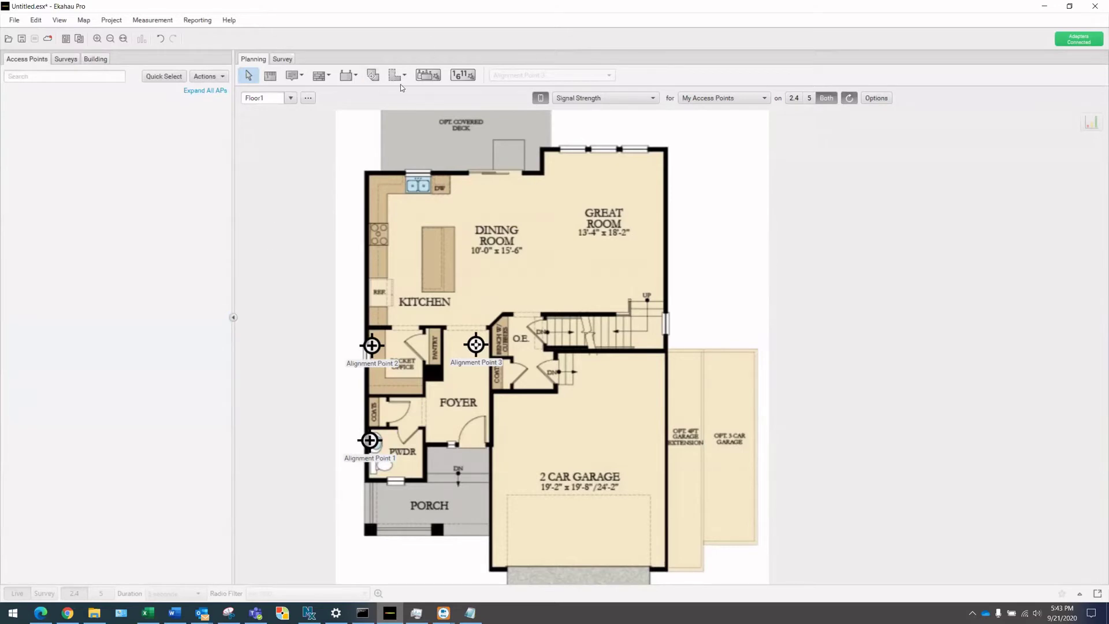
left_click(69, 20)
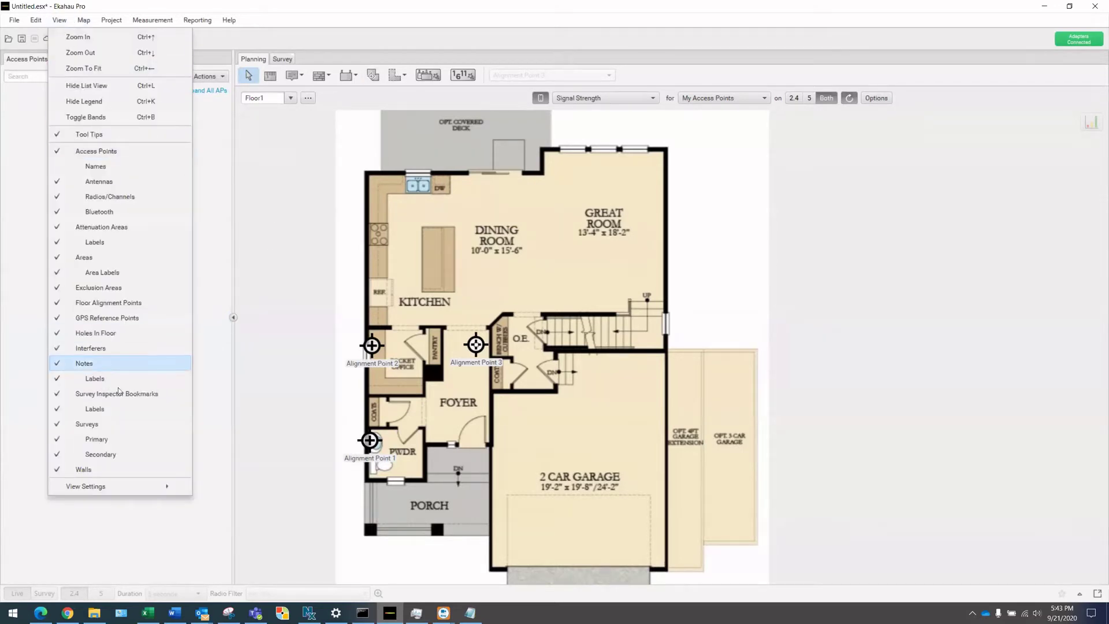
left_click(107, 306)
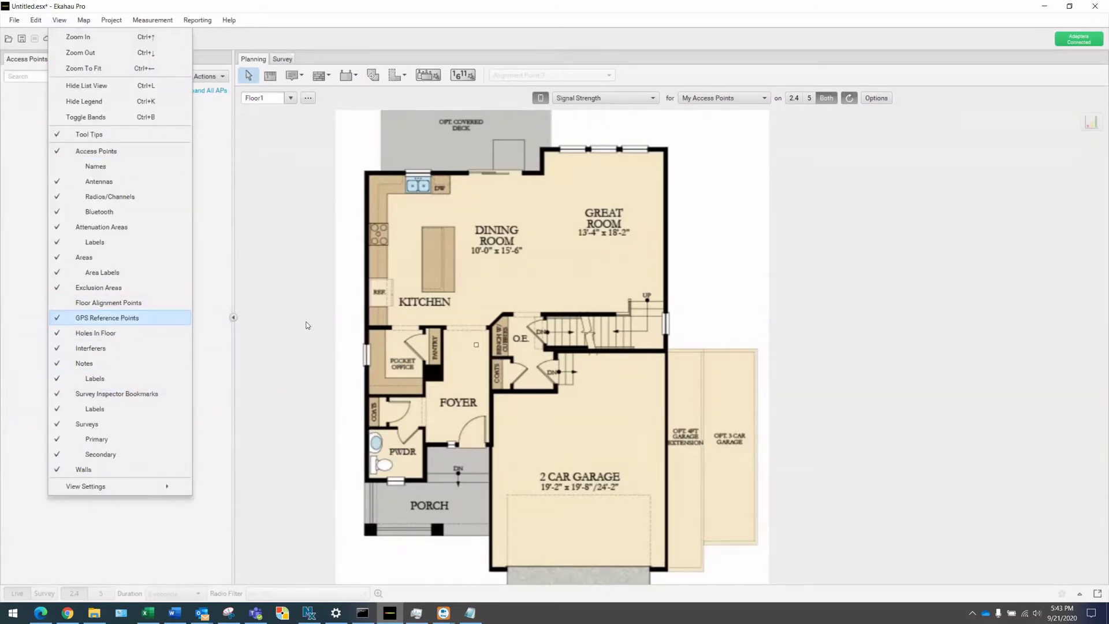
left_click(306, 322)
left_click(455, 291)
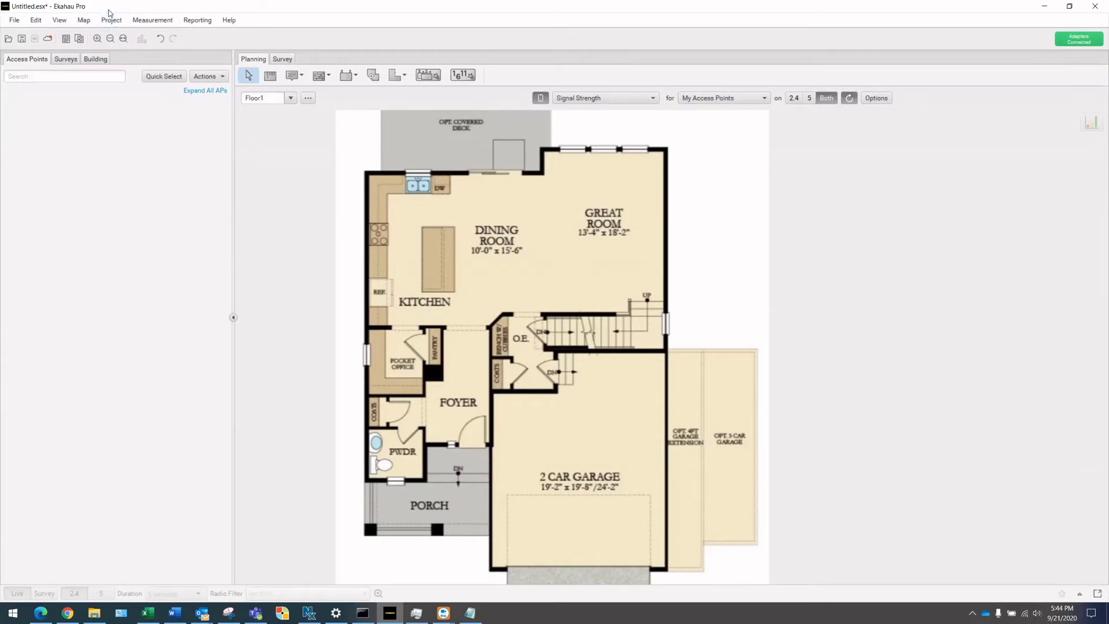
Step: Open the project's coverage requirements and select the Ruckus Best Practices requirement
left_click(111, 21)
left_click(125, 40)
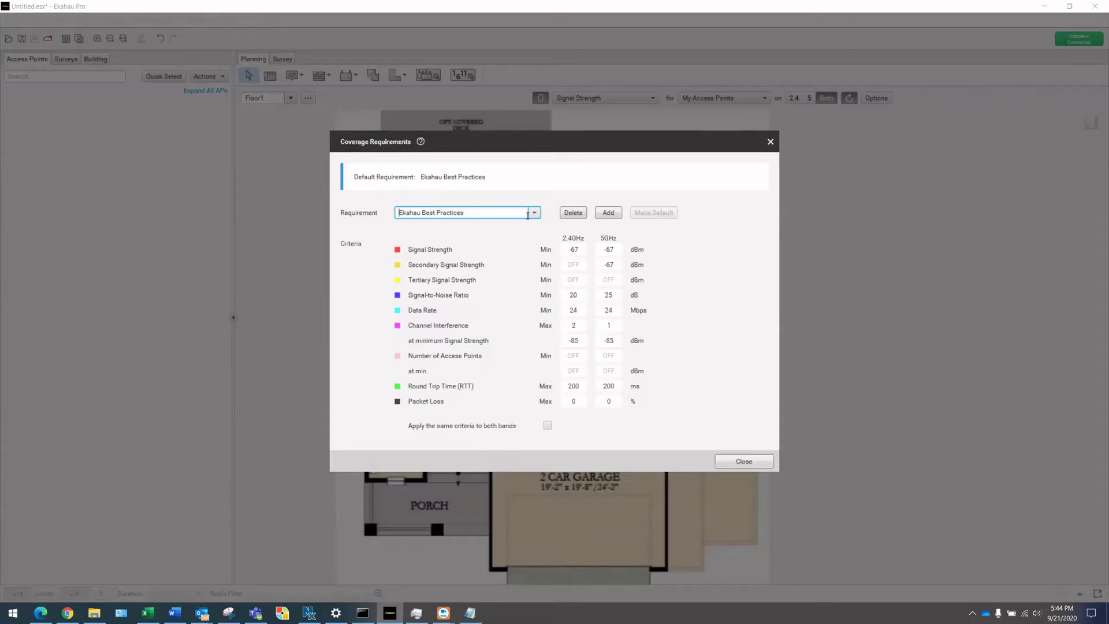
left_click(533, 214)
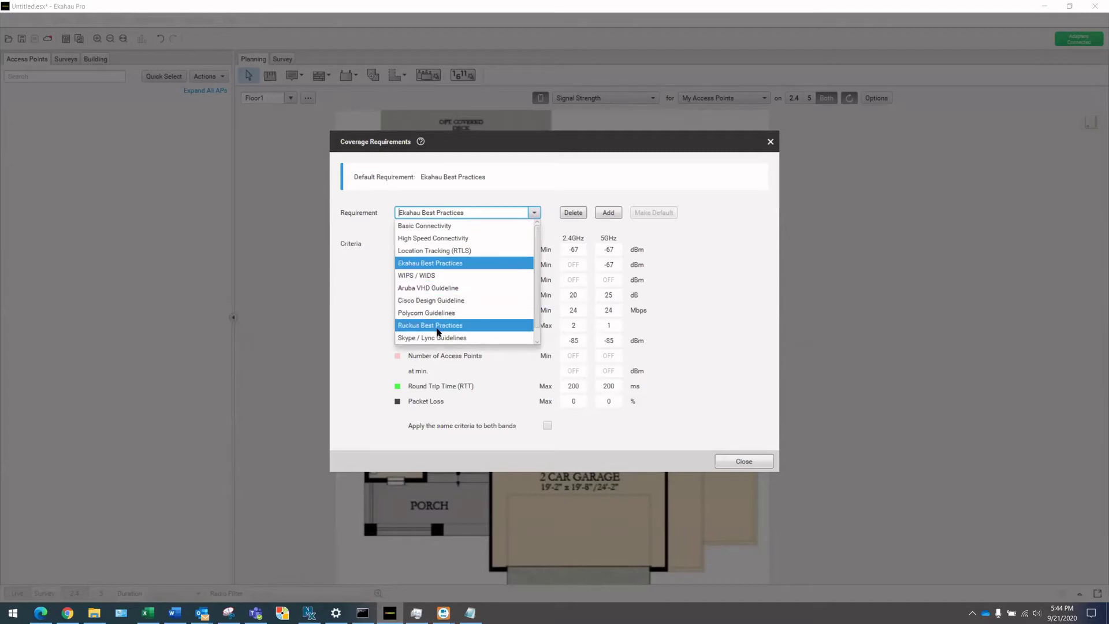
left_click(437, 325)
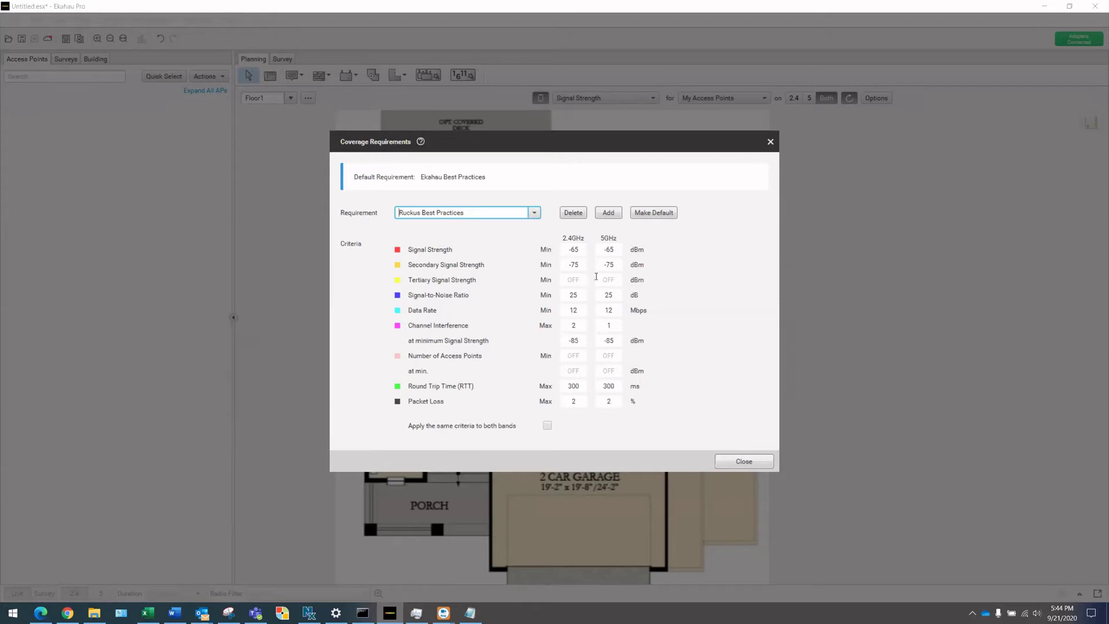
Step: Set the minimum data rate to 100 Mbps for 2.4 GHz and 150 Mbps for 5 GHz, and make Ruckus Best Practices the default requirement
double_click(572, 309)
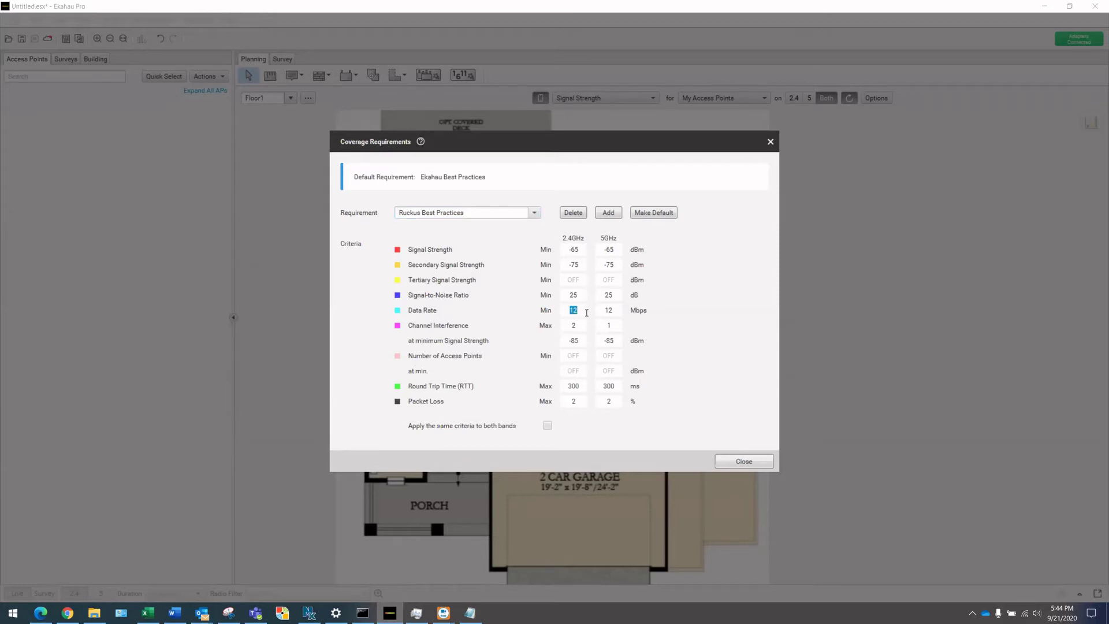
type("100")
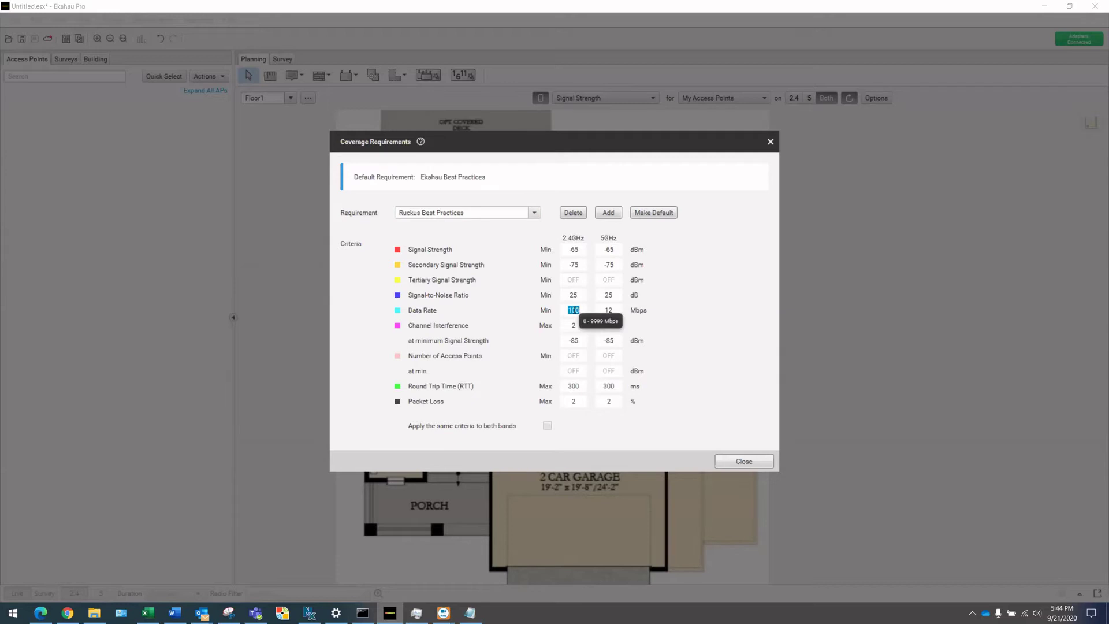
key("Tab")
type("100")
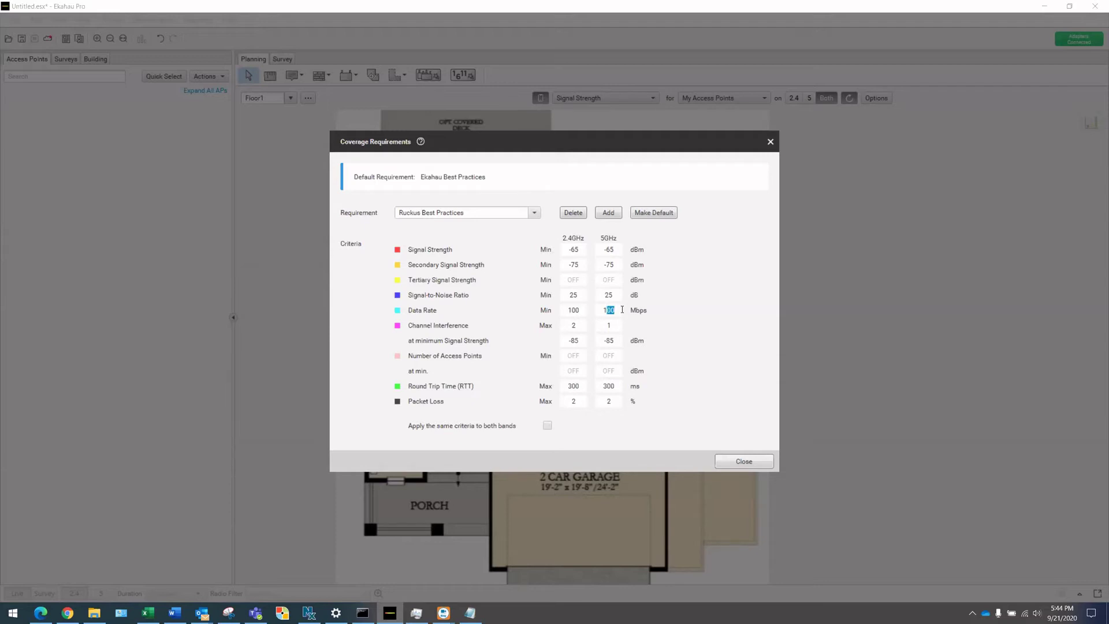
type("50")
left_click(652, 214)
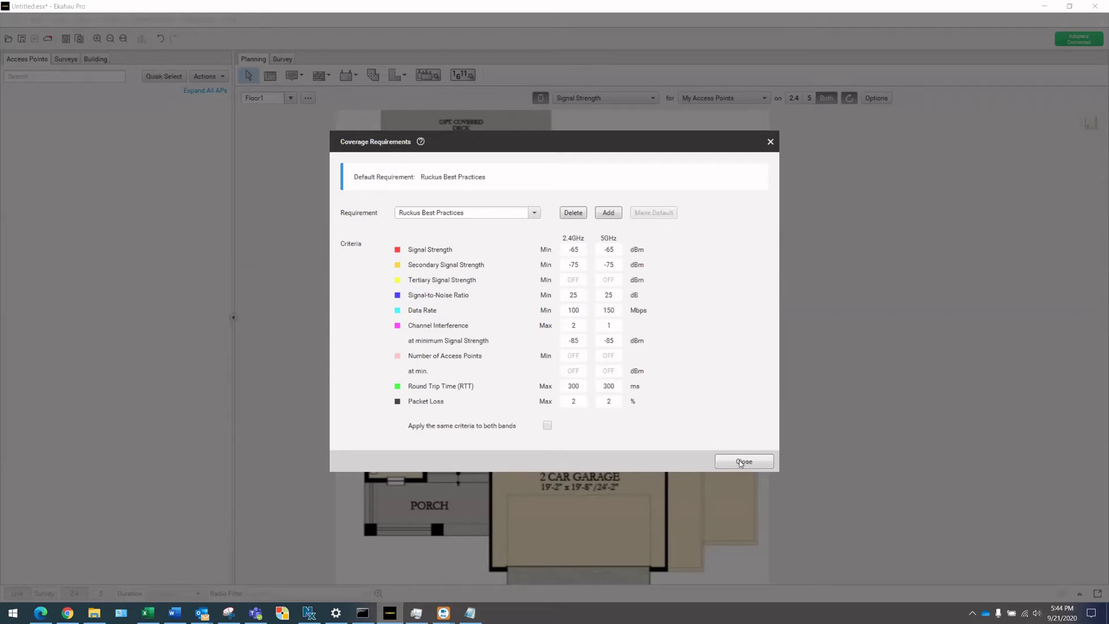
left_click(744, 462)
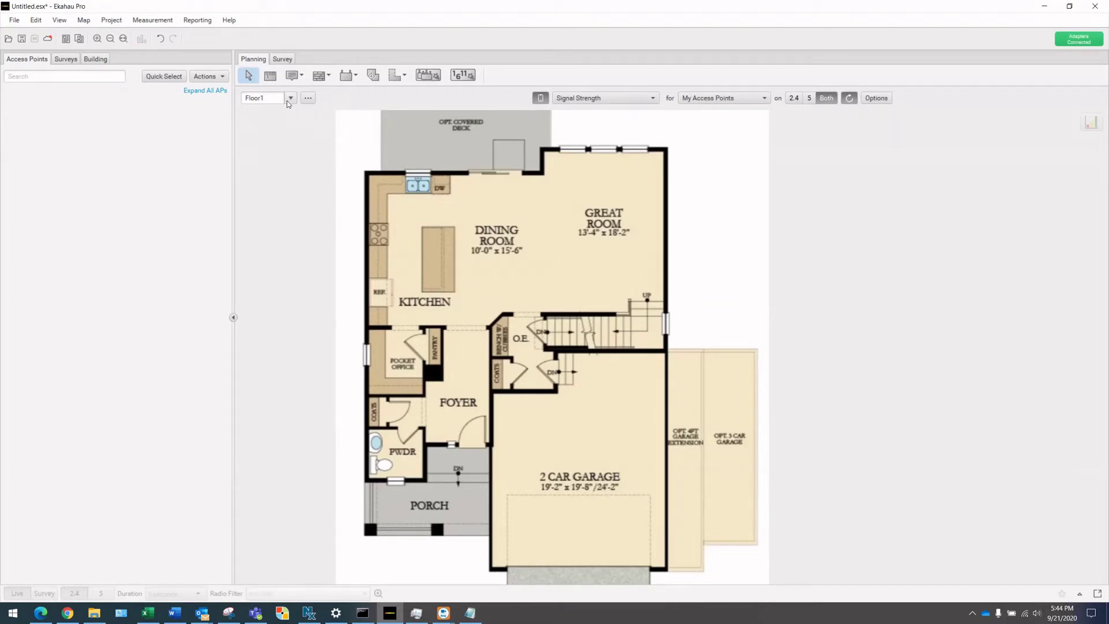
Step: On the 1.Basement map, draw a coverage requirement area along the house's exterior walls, including the garage and excluding the porch and deck
left_click(289, 100)
left_click(283, 111)
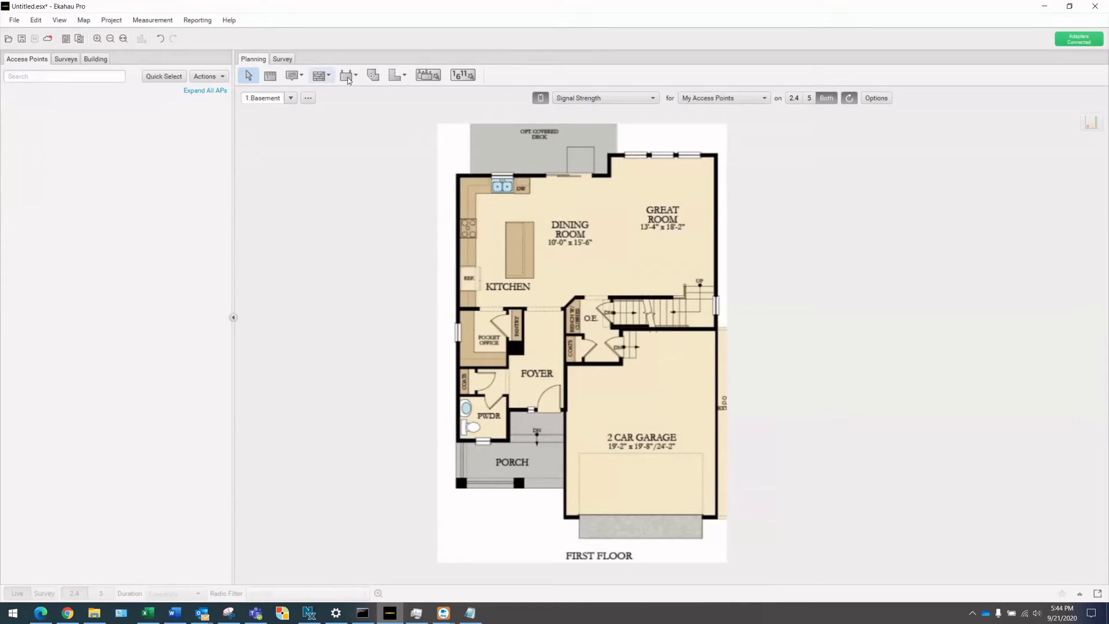
left_click(391, 77)
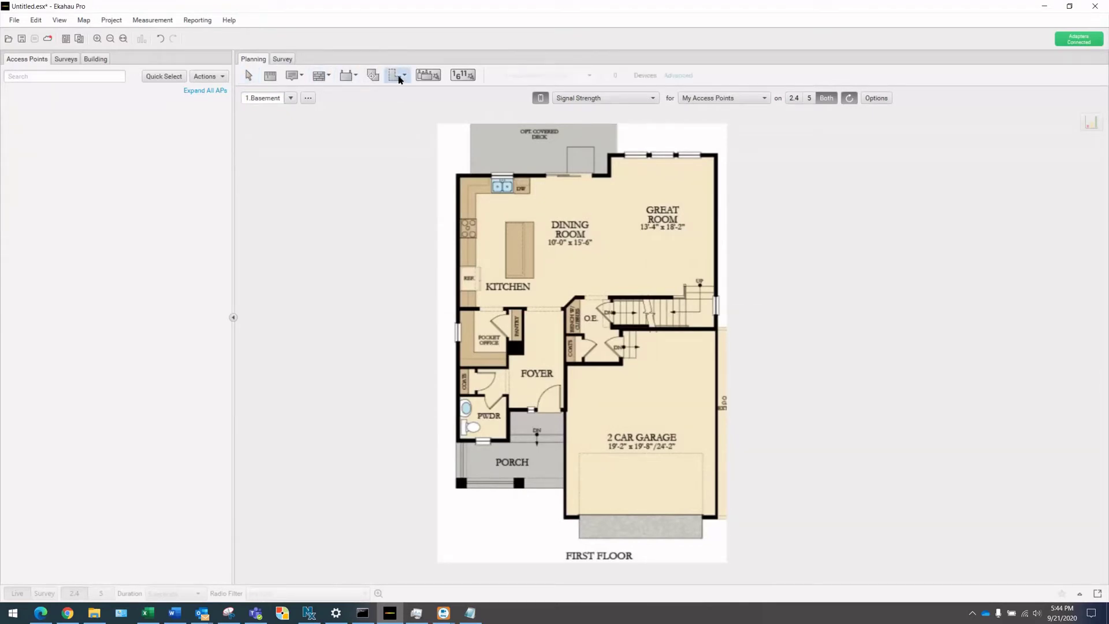
left_click(403, 77)
left_click(411, 88)
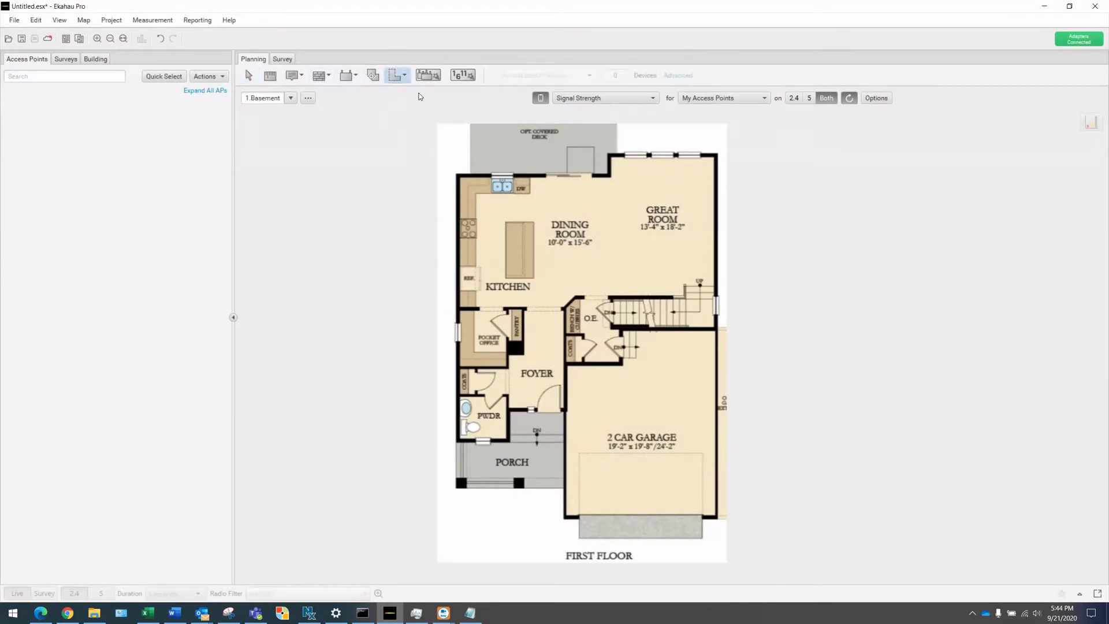
left_click(460, 176)
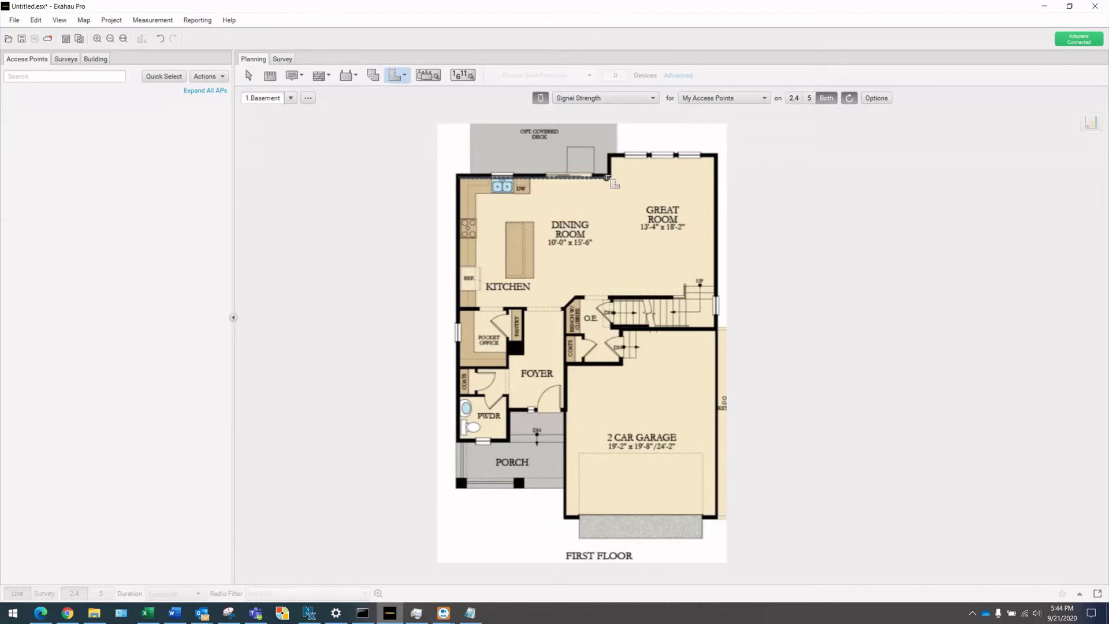
left_click(611, 177)
left_click(610, 154)
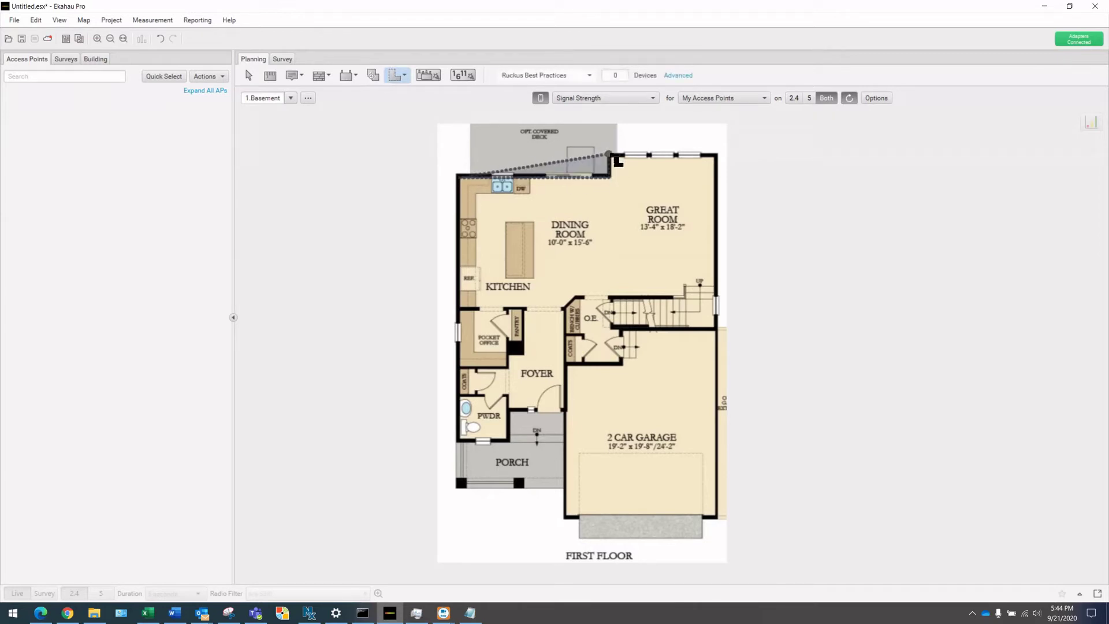
left_click(717, 154)
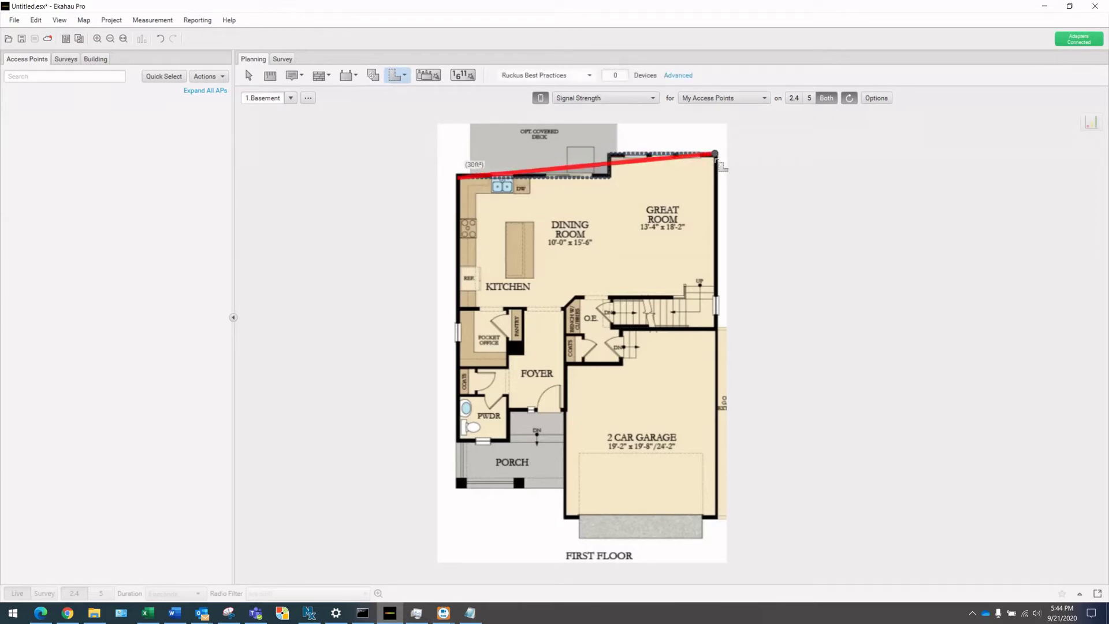
double_click(717, 312)
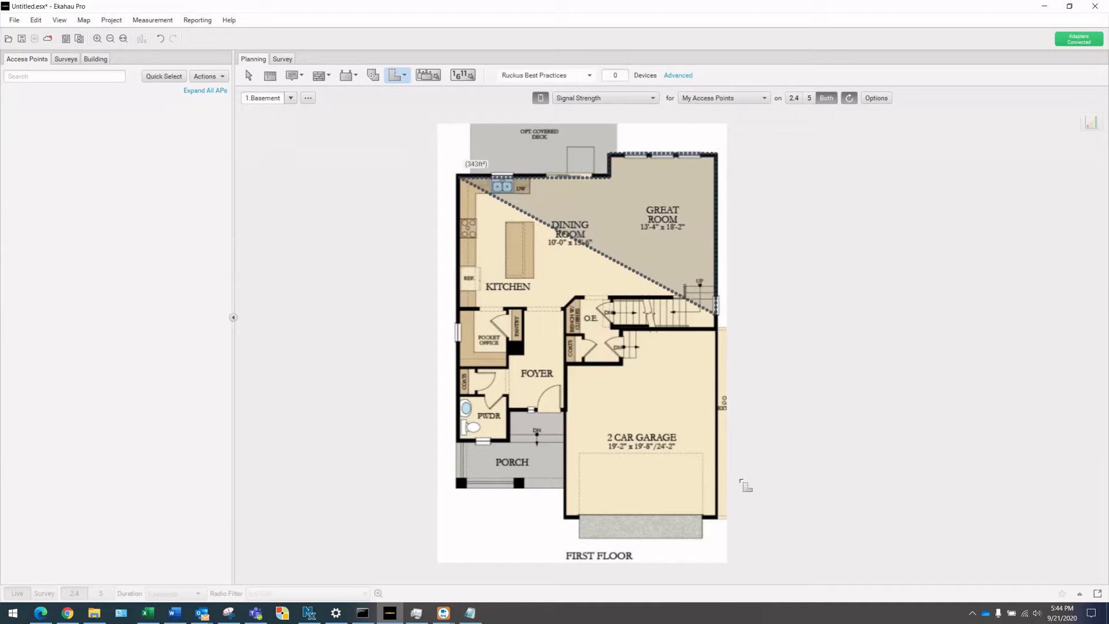
left_click(716, 515)
left_click(566, 516)
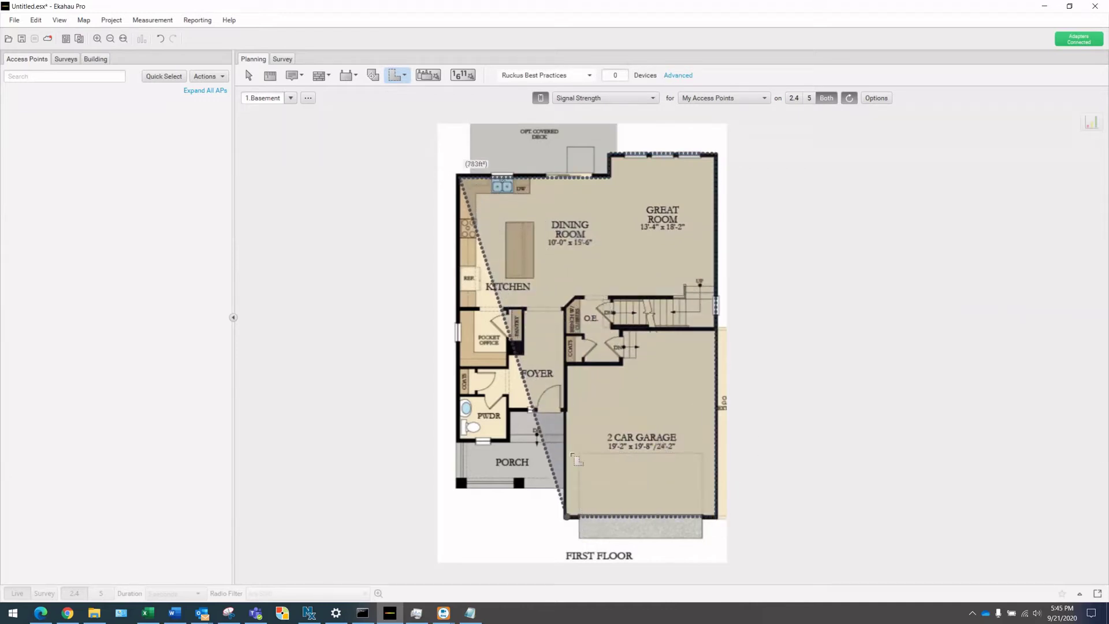
left_click(566, 409)
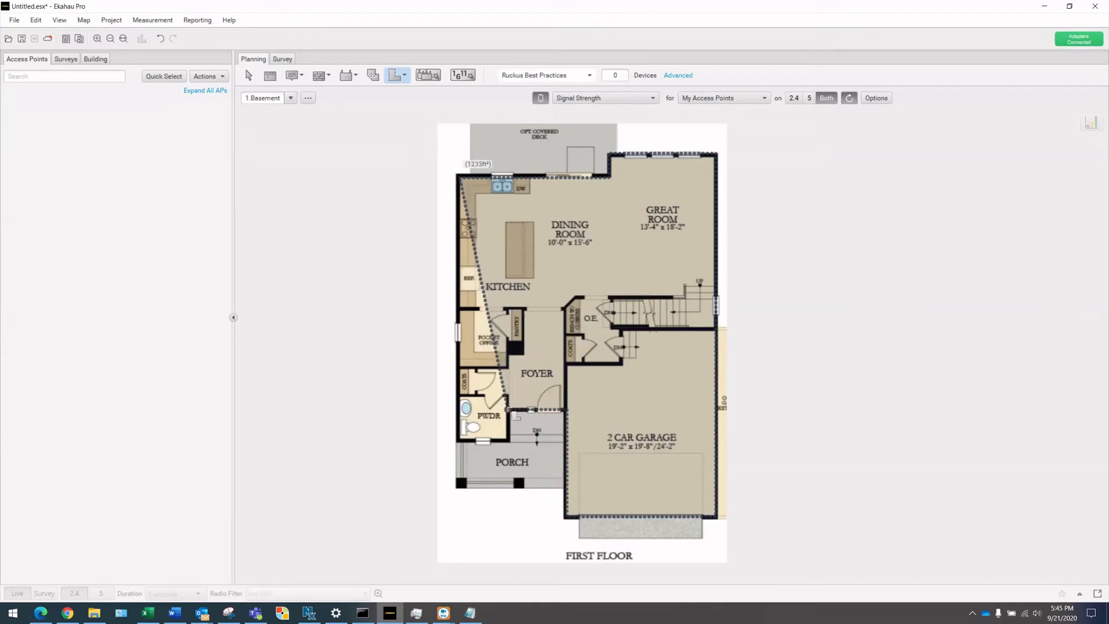
left_click(508, 440)
left_click(461, 440)
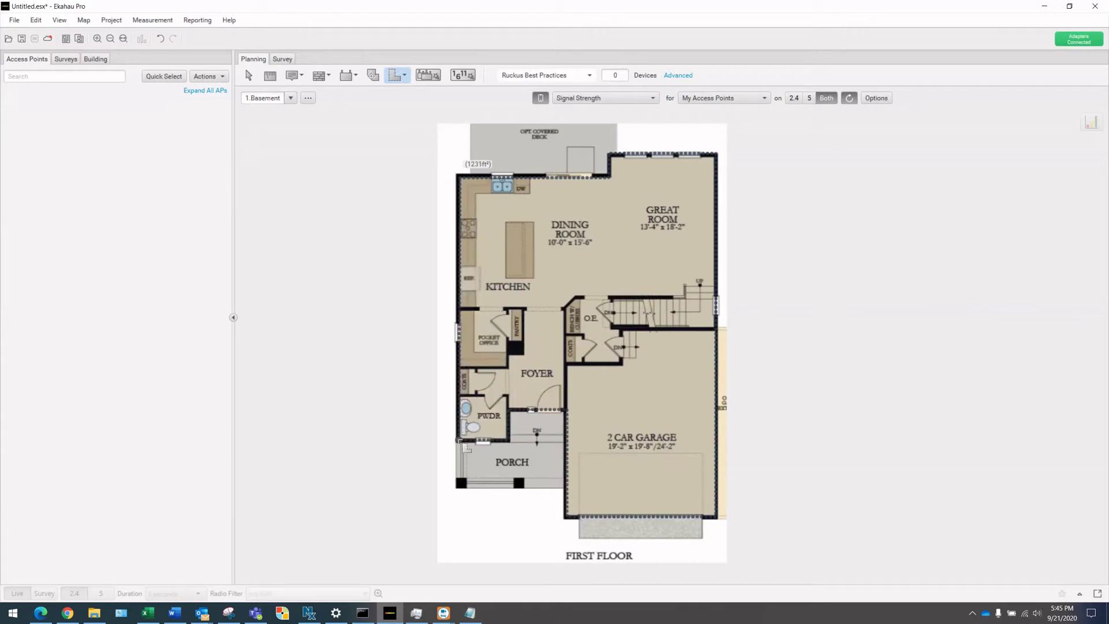
right_click(482, 347)
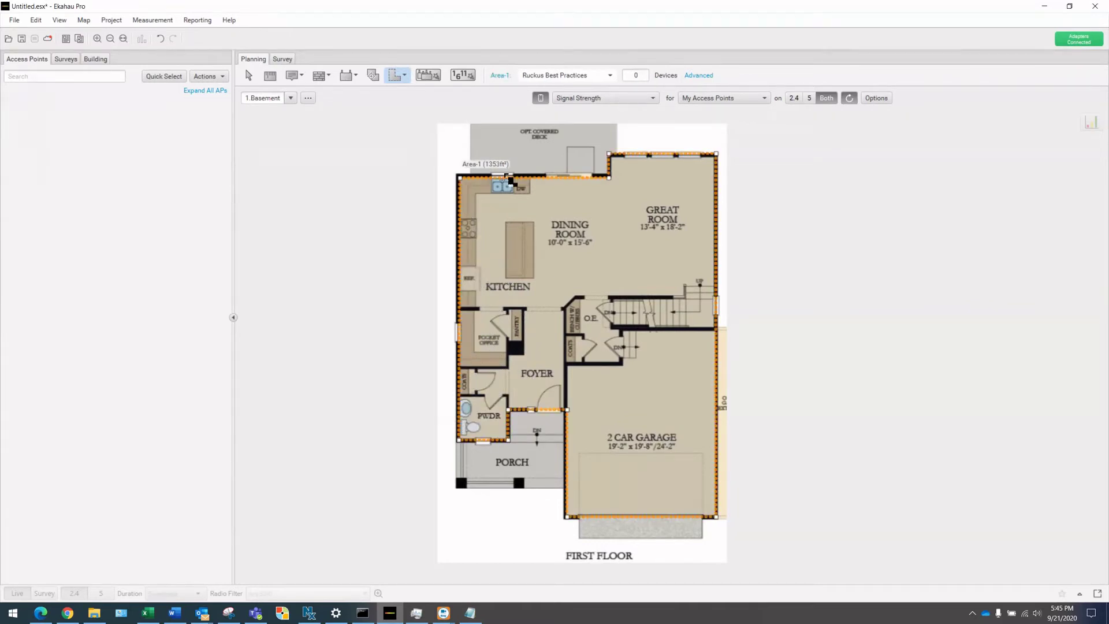
Step: On the Floor1 map, draw a coverage requirement area around the house, including the porch, garage and optional garage extensions, and excluding the deck
left_click(291, 98)
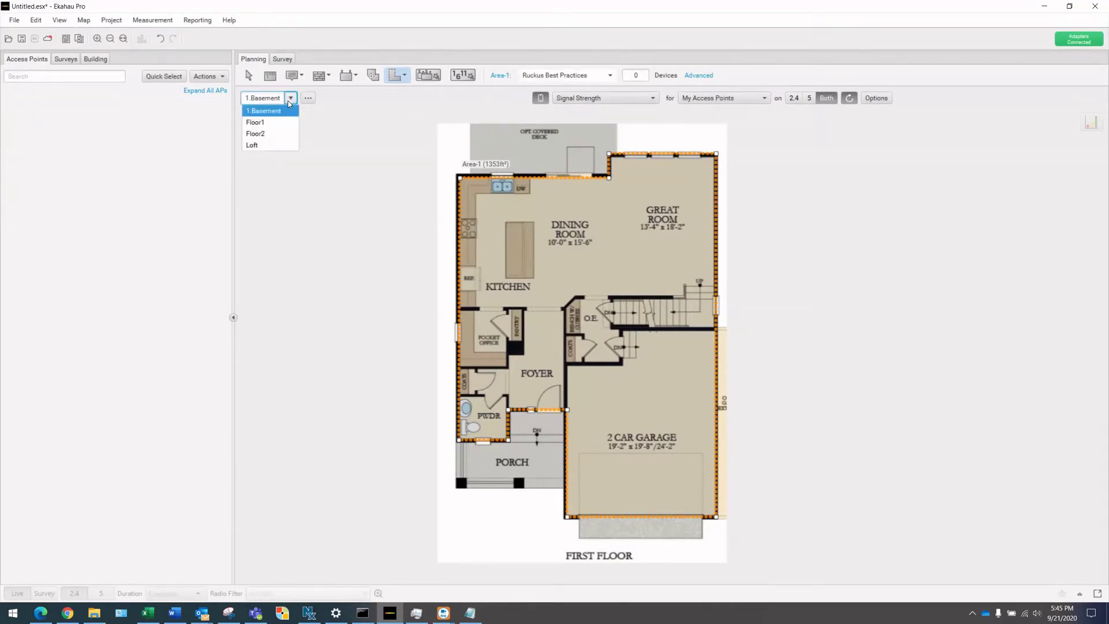
left_click(280, 122)
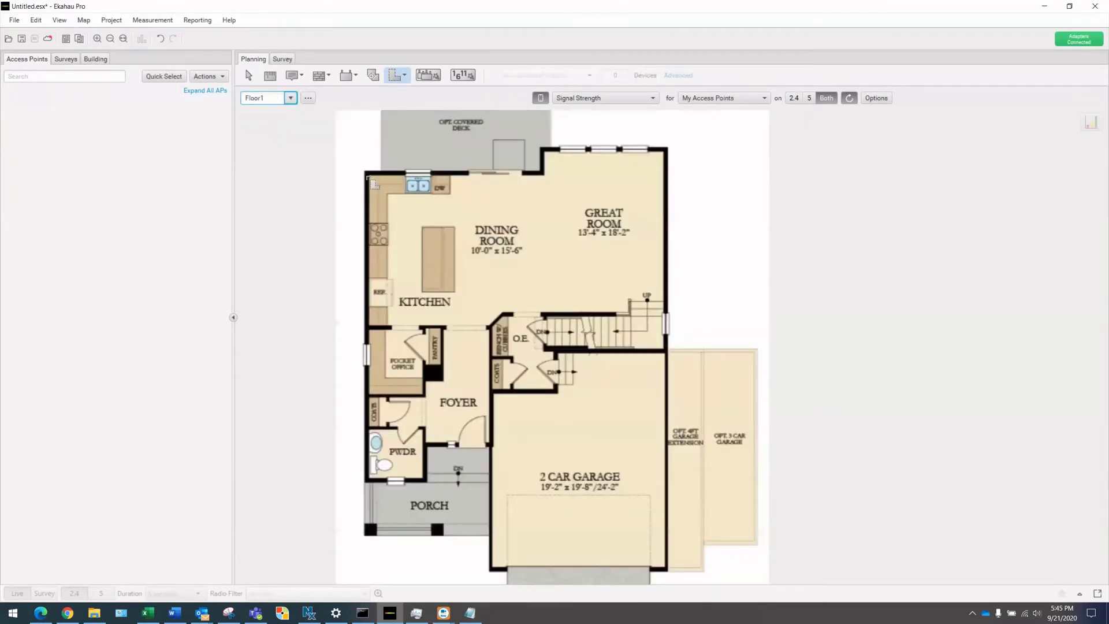
left_click(369, 175)
left_click(543, 174)
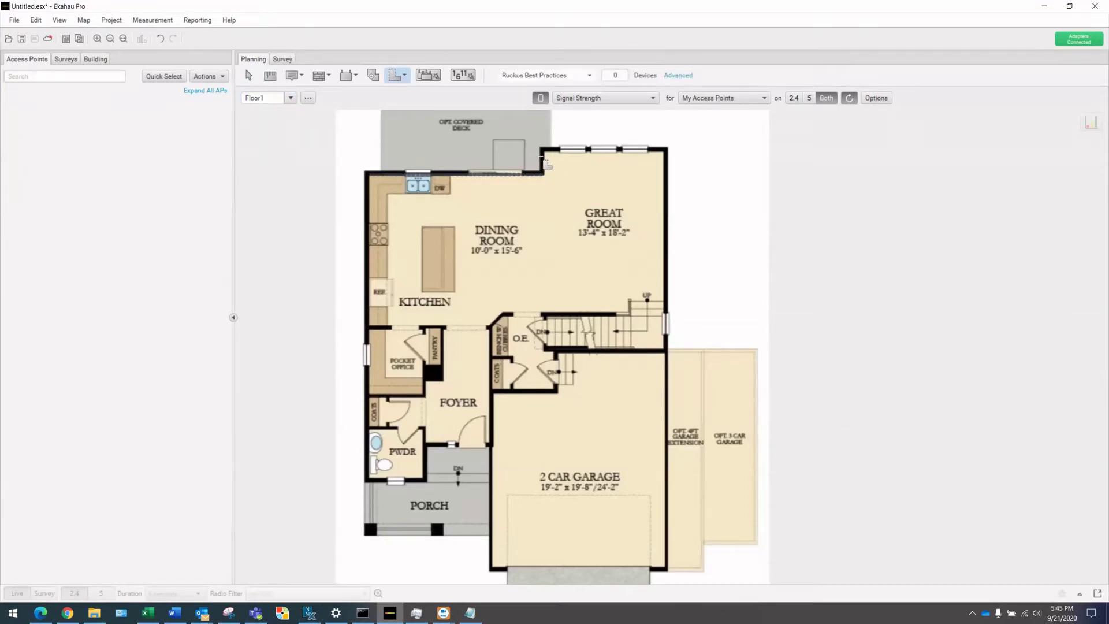
left_click(543, 152)
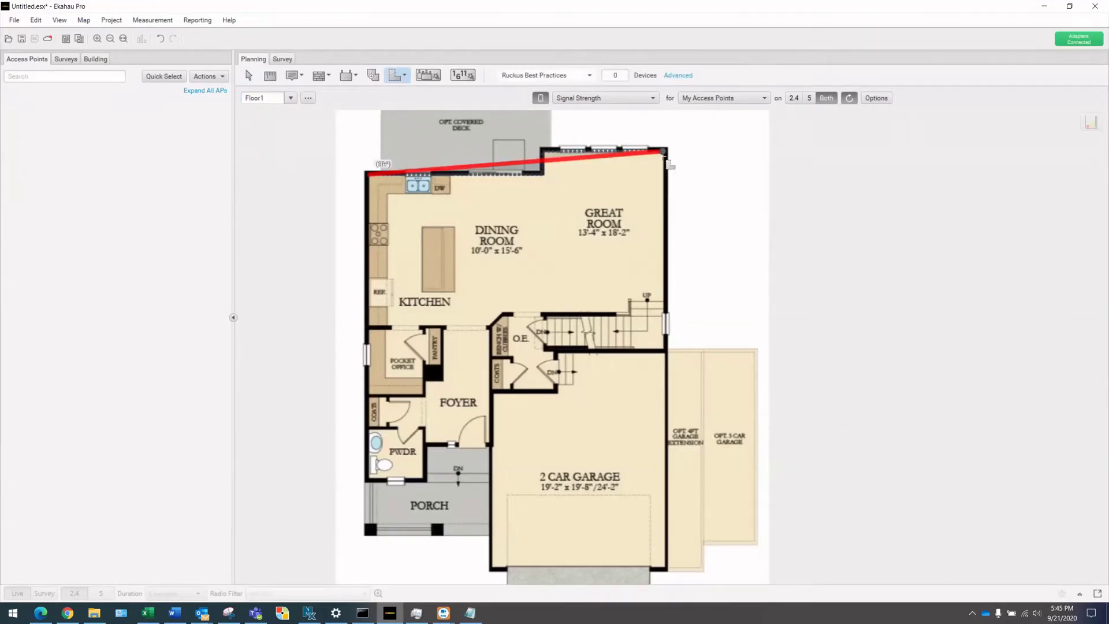
left_click(663, 151)
double_click(649, 449)
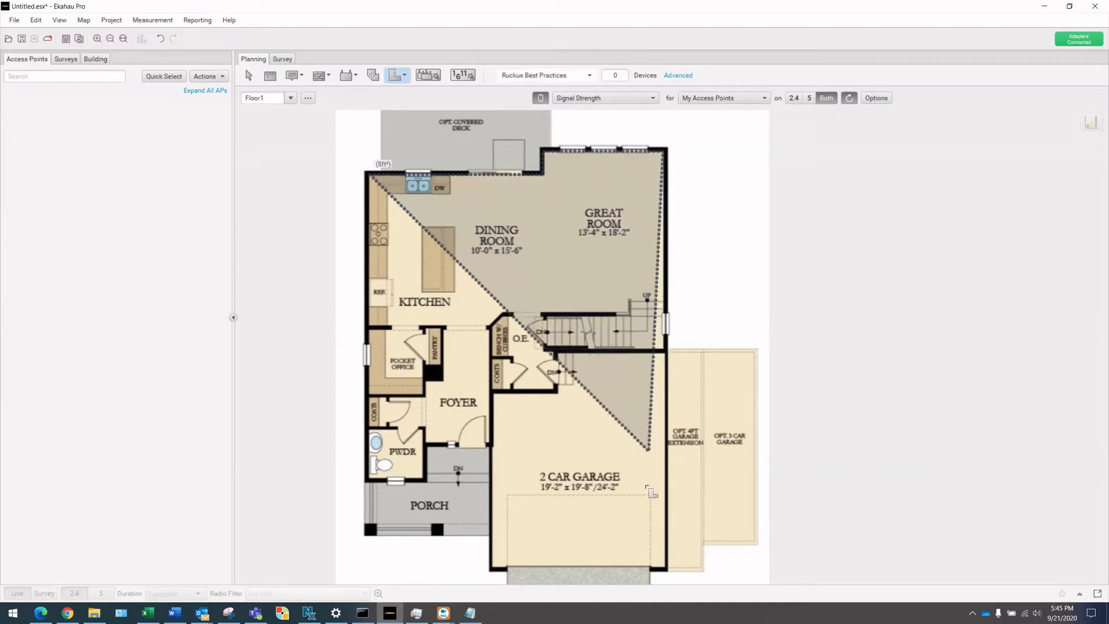
left_click(663, 349)
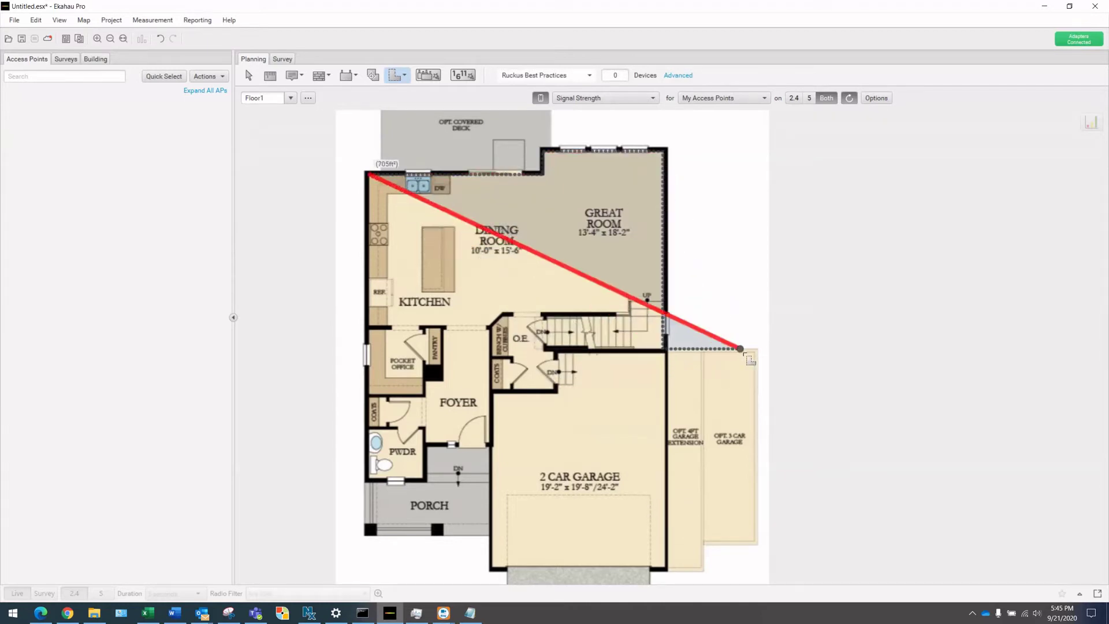
left_click(755, 349)
double_click(756, 543)
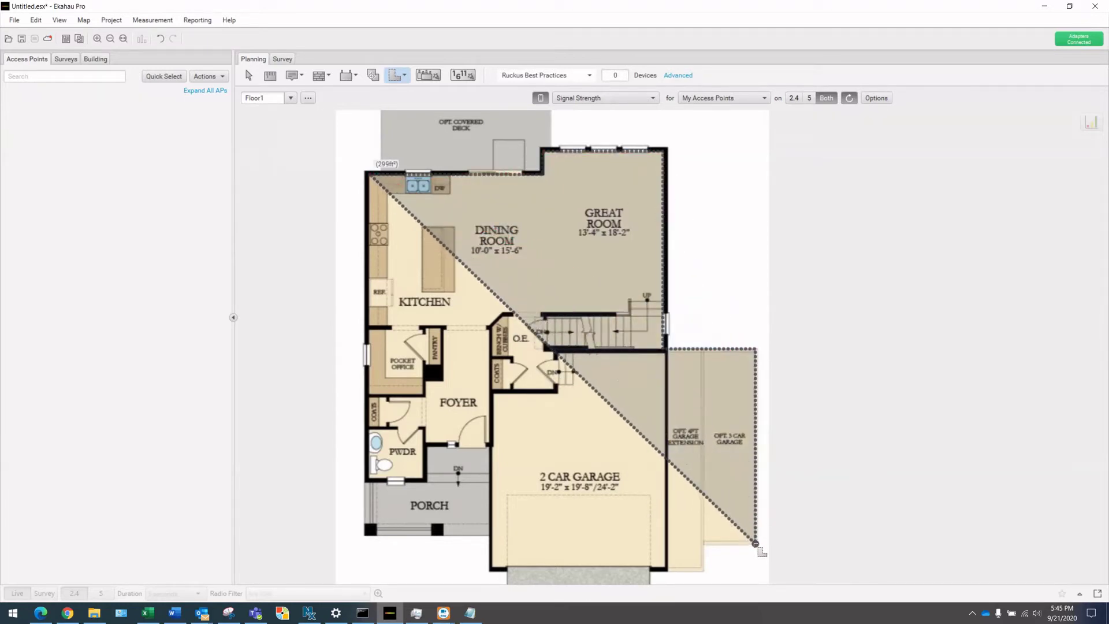
left_click(703, 541)
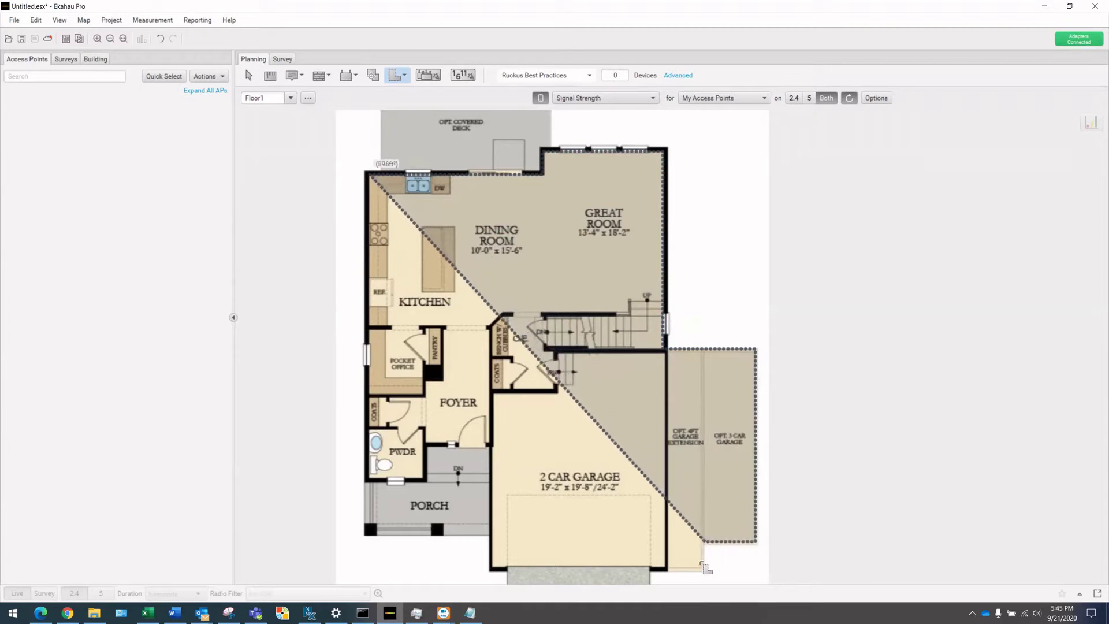
left_click(700, 569)
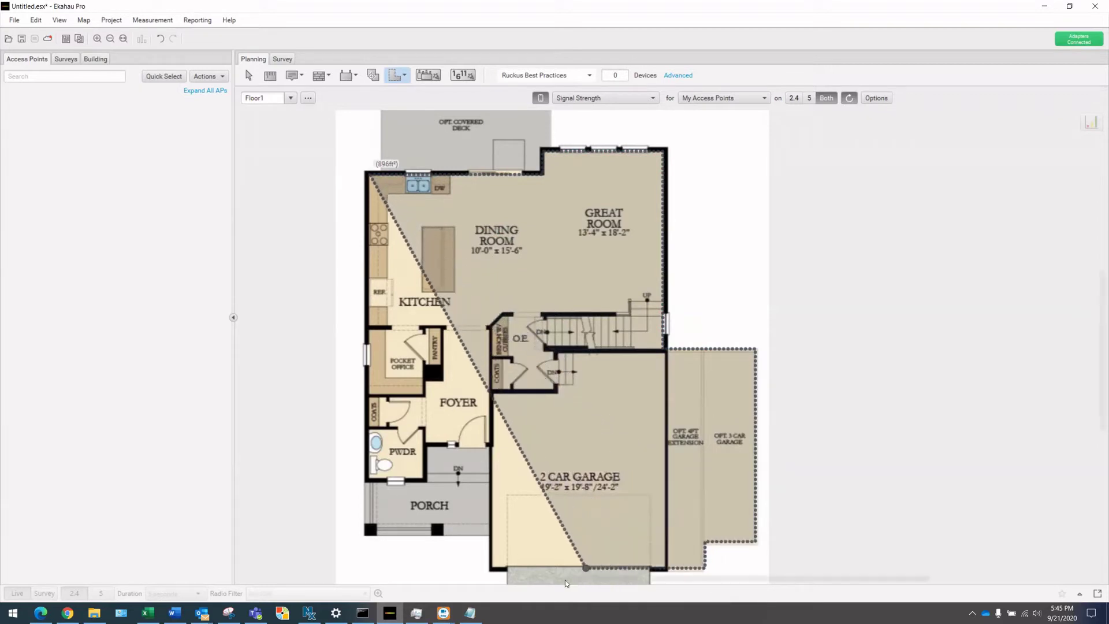
left_click(491, 572)
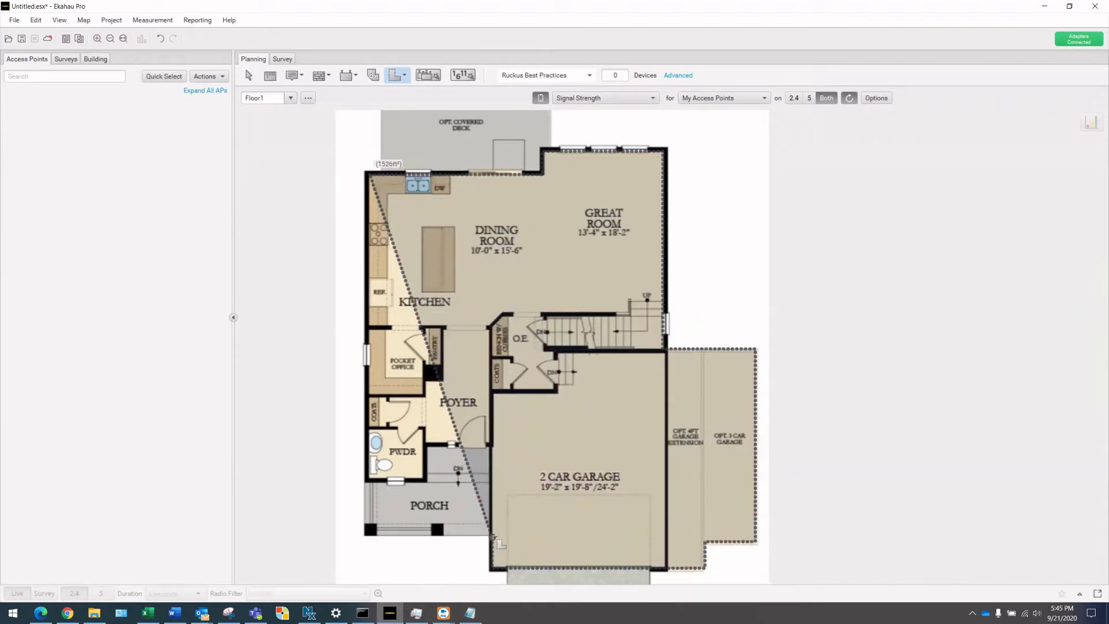
left_click(492, 536)
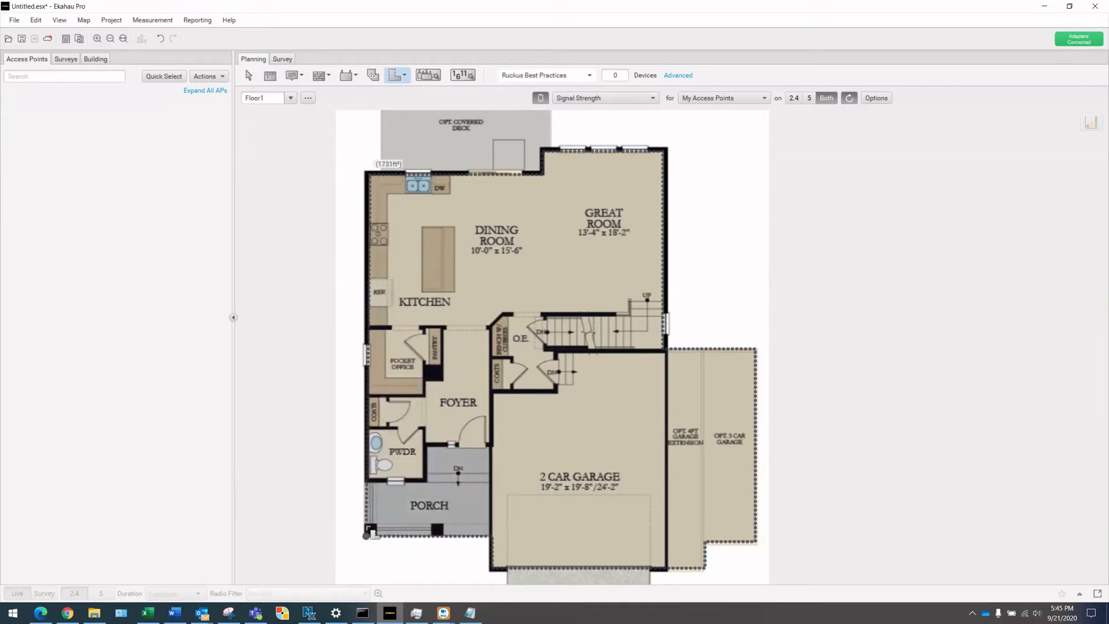
left_click(369, 528)
left_click(370, 174)
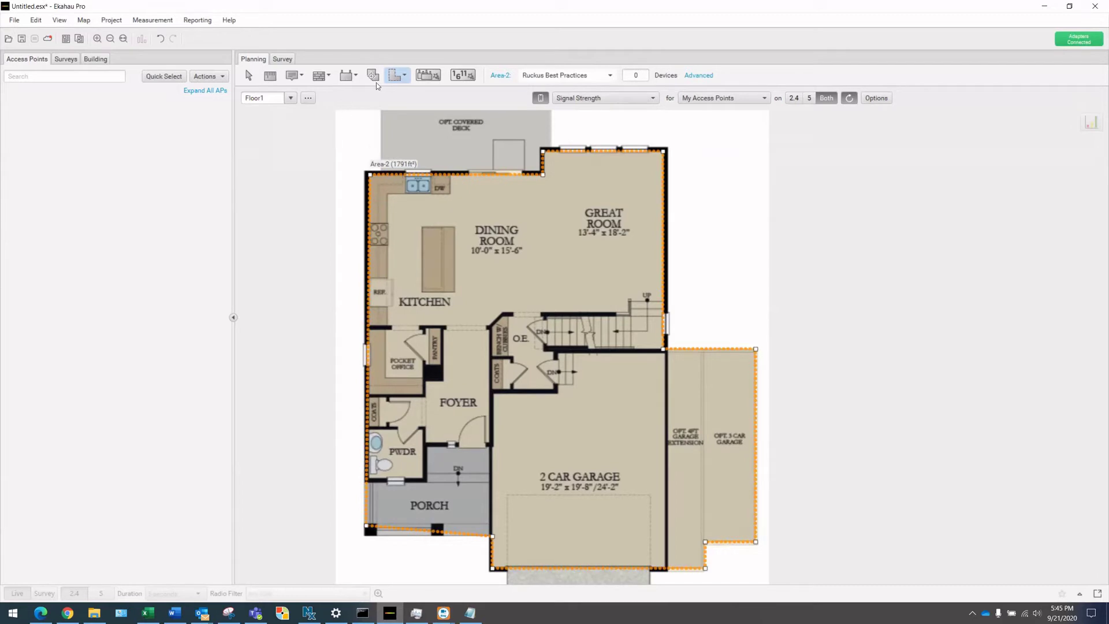
Step: On the Floor2 map, draw a coverage requirement area along the exterior walls, including the protruding Bedroom 3
left_click(292, 99)
left_click(274, 134)
left_click(488, 202)
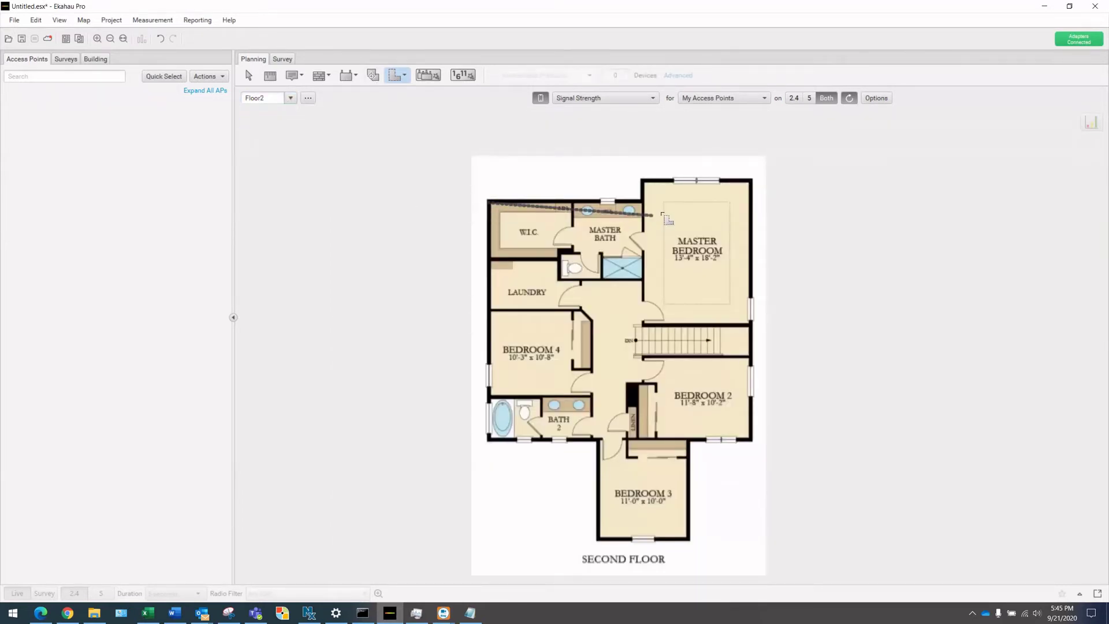
left_click(642, 202)
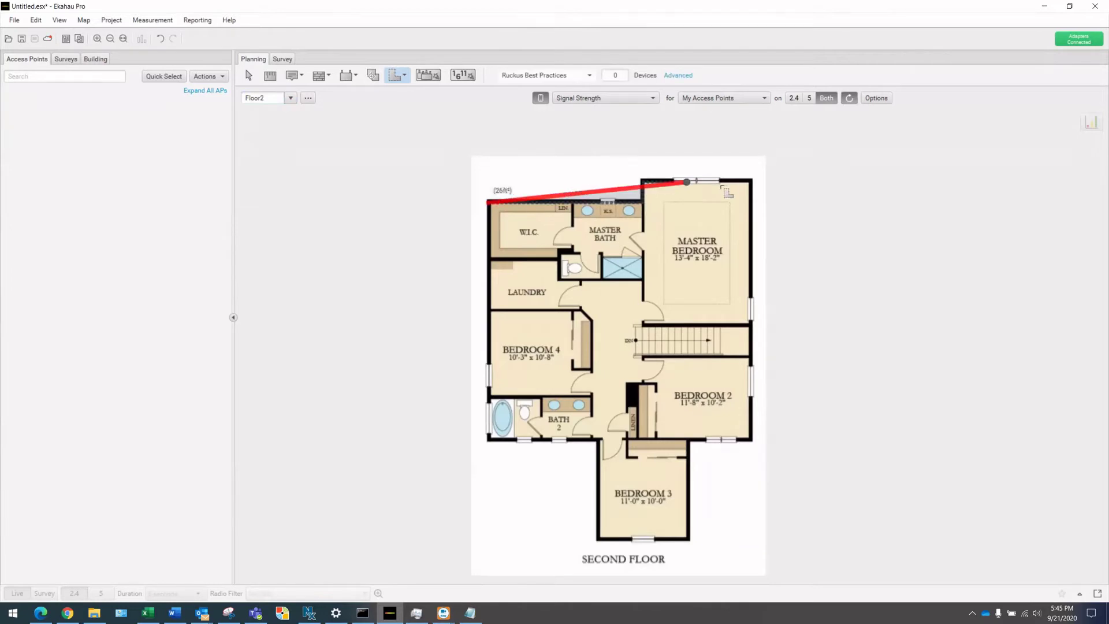
left_click(751, 440)
left_click(690, 440)
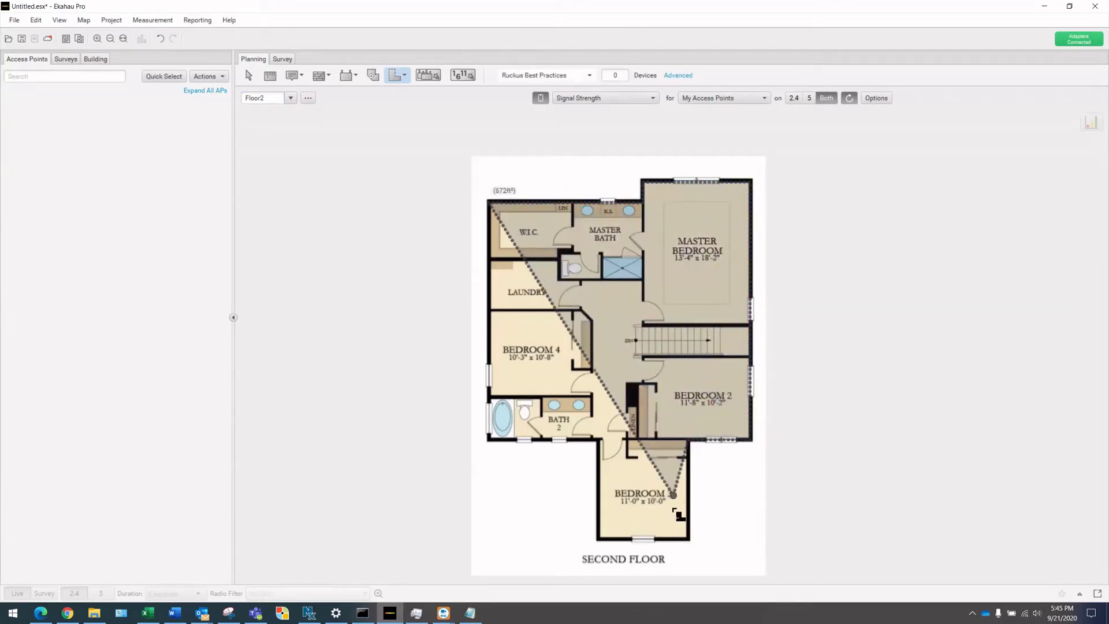
left_click(690, 538)
left_click(600, 538)
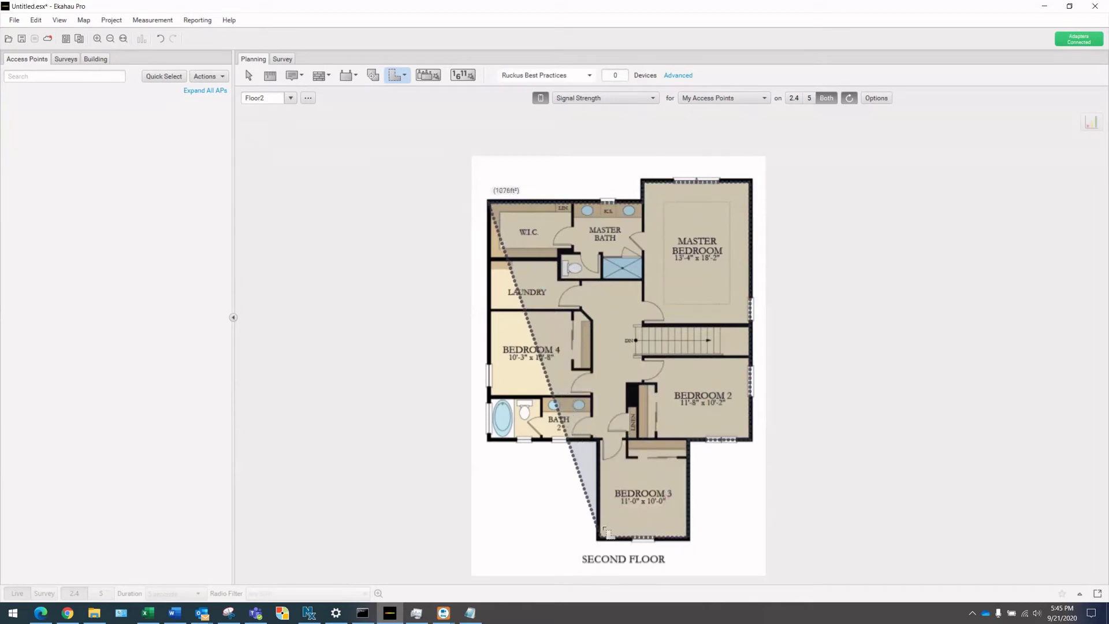
left_click(601, 440)
left_click(490, 440)
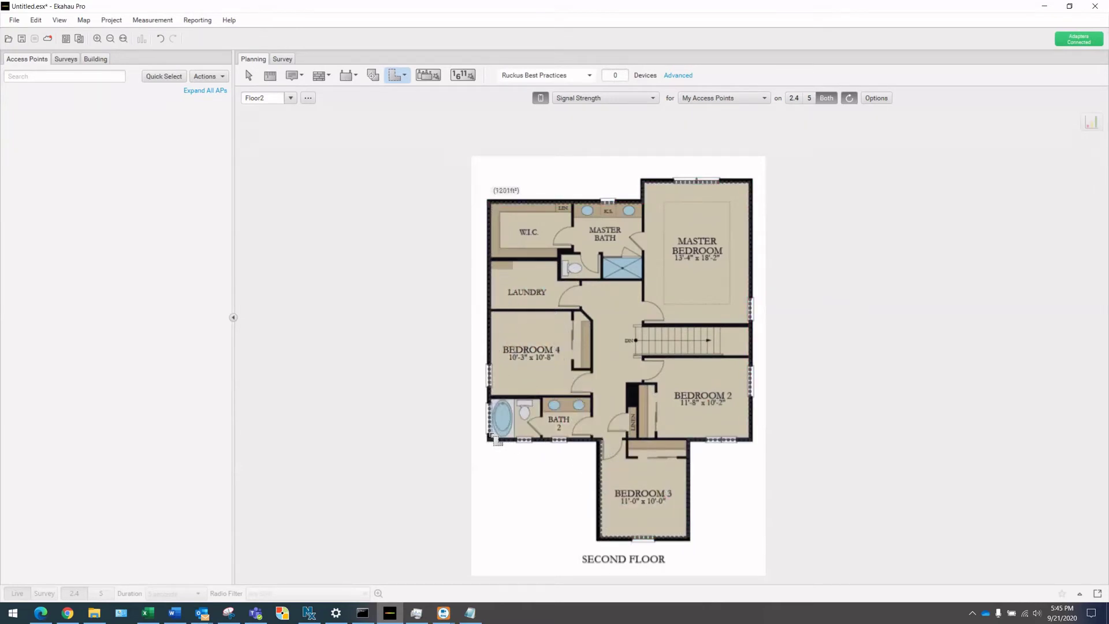
left_click(490, 202)
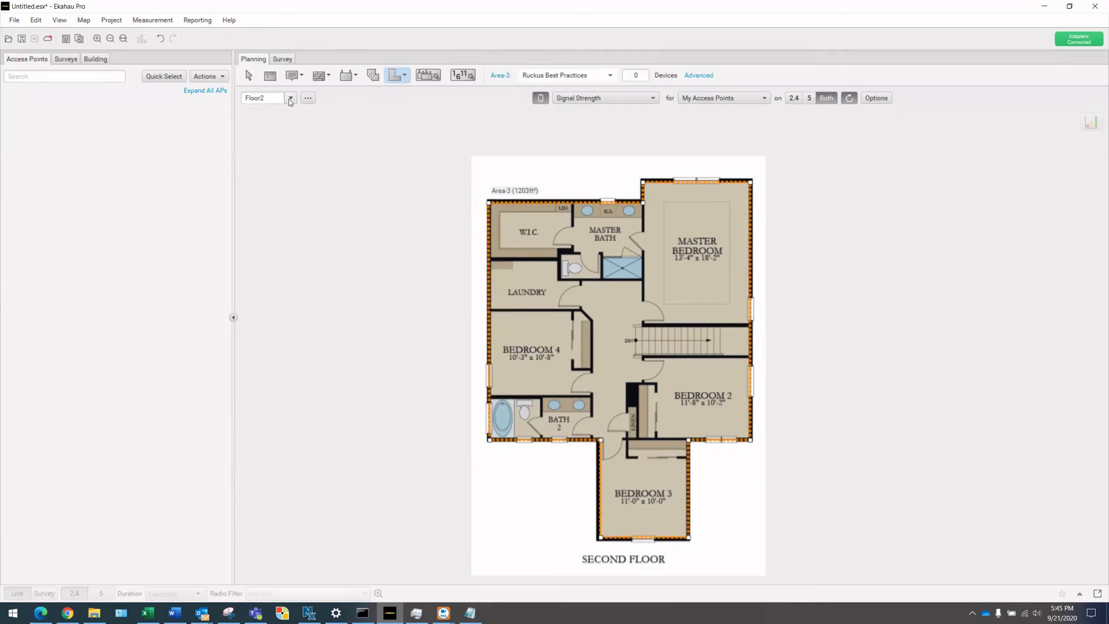
Step: On the Loft map, draw a rectangular coverage requirement area over the loft room, excluding the bathroom fixtures and the doorway strip
left_click(290, 100)
left_click(274, 145)
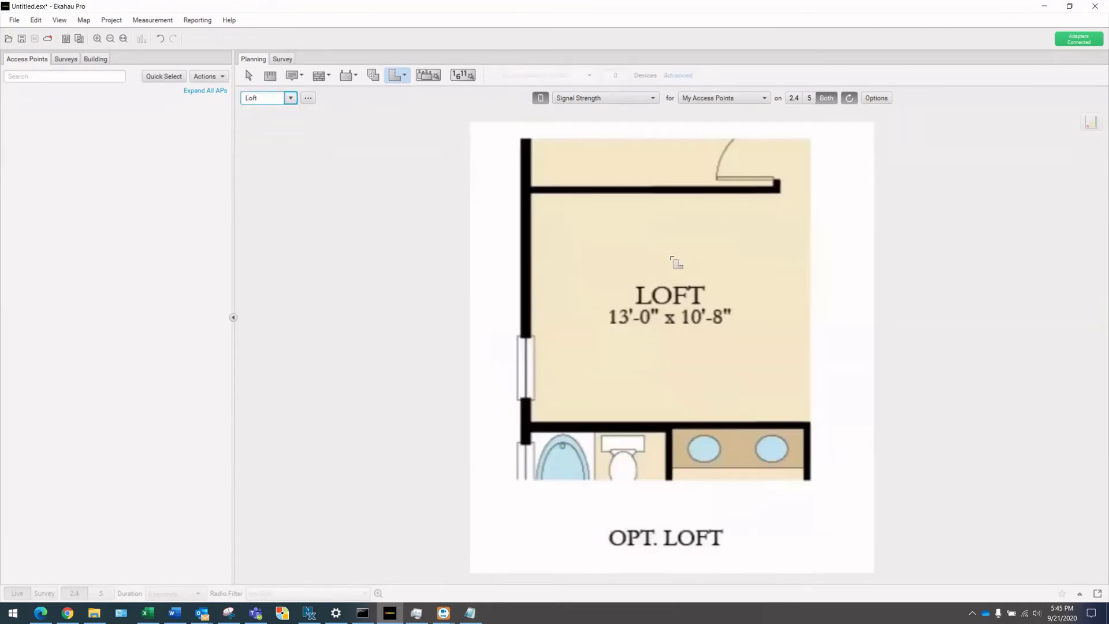
left_click(533, 196)
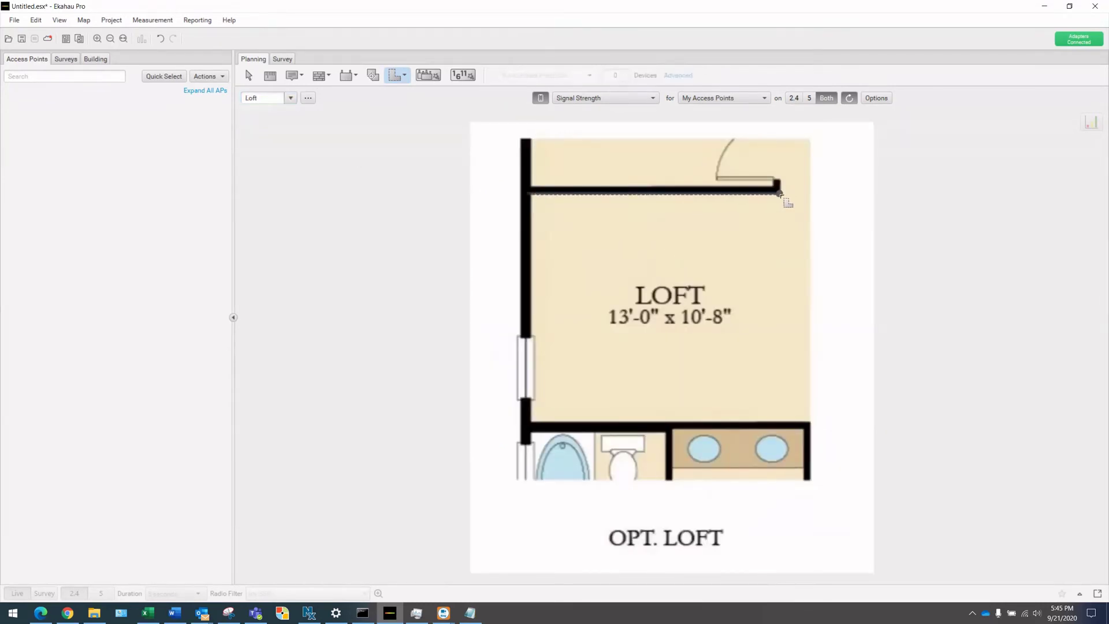
left_click(806, 193)
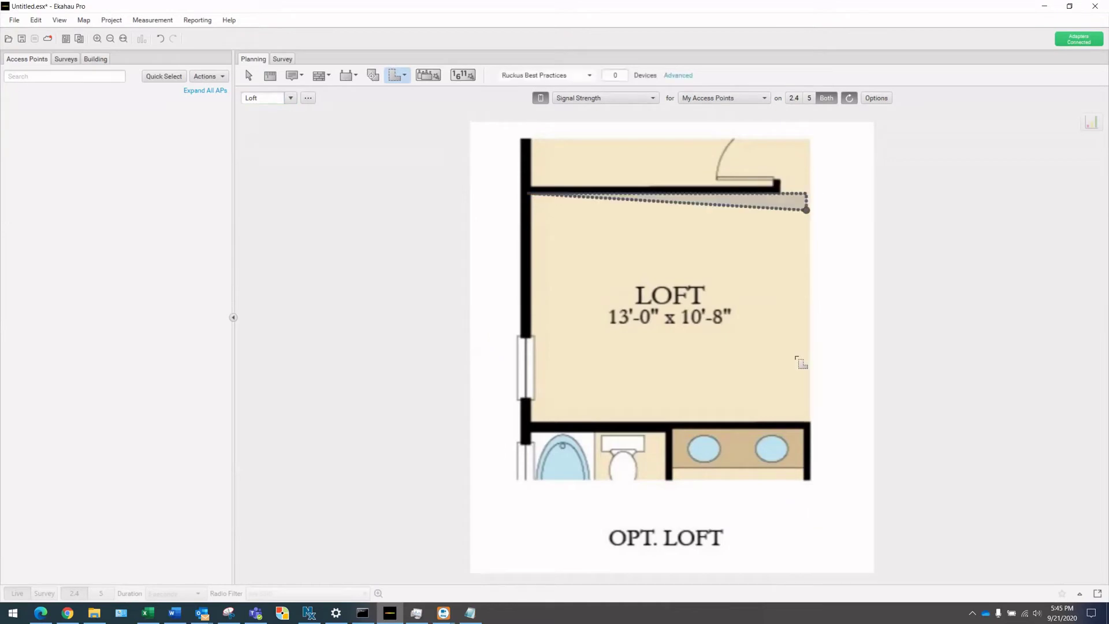
left_click(808, 423)
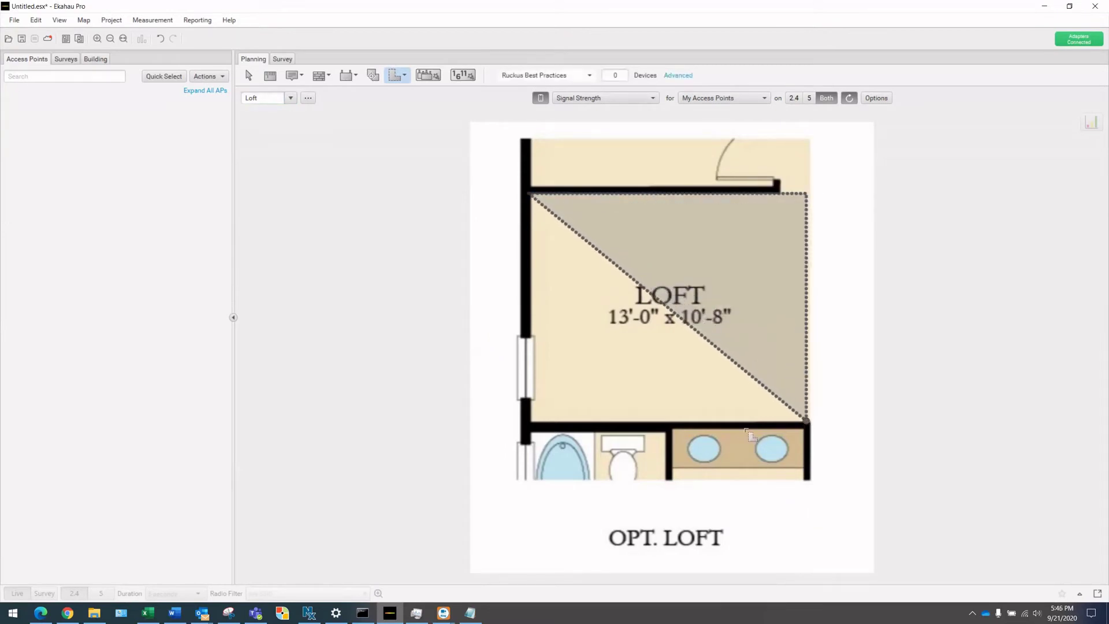
double_click(531, 422)
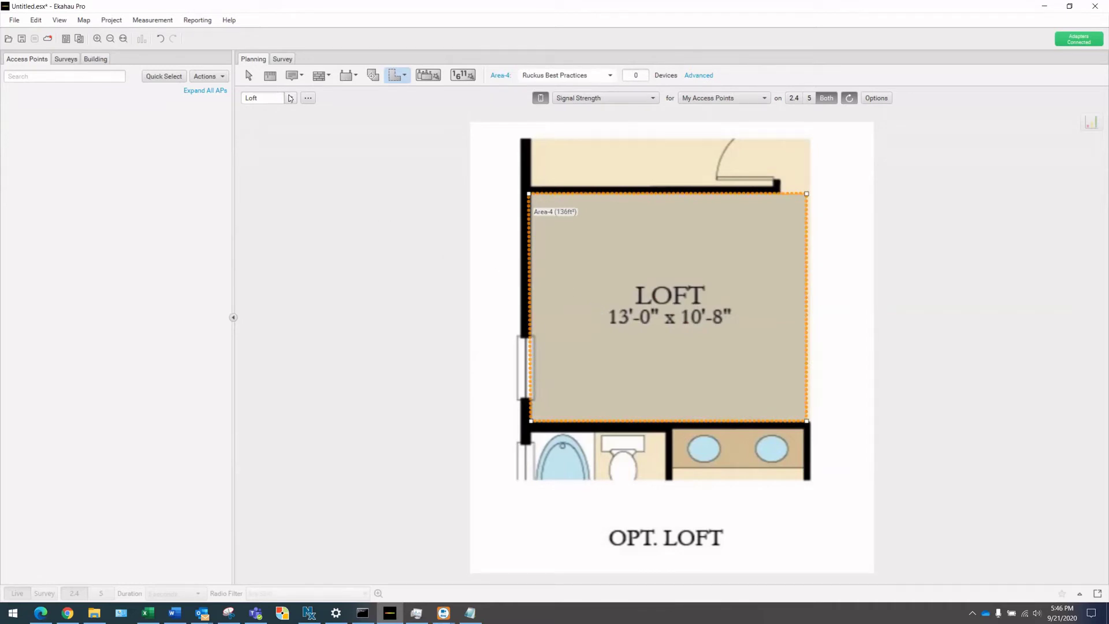
Step: Open the loft area's options, look through the available coverage profiles, and close the options without changing the profile
left_click(250, 75)
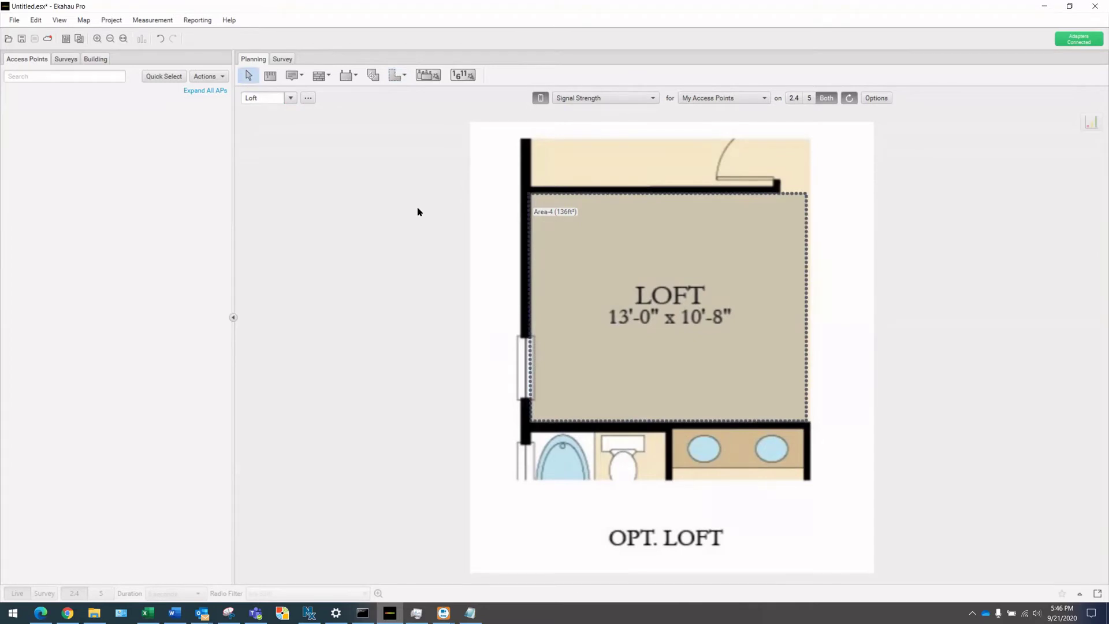
left_click(591, 227)
right_click(591, 227)
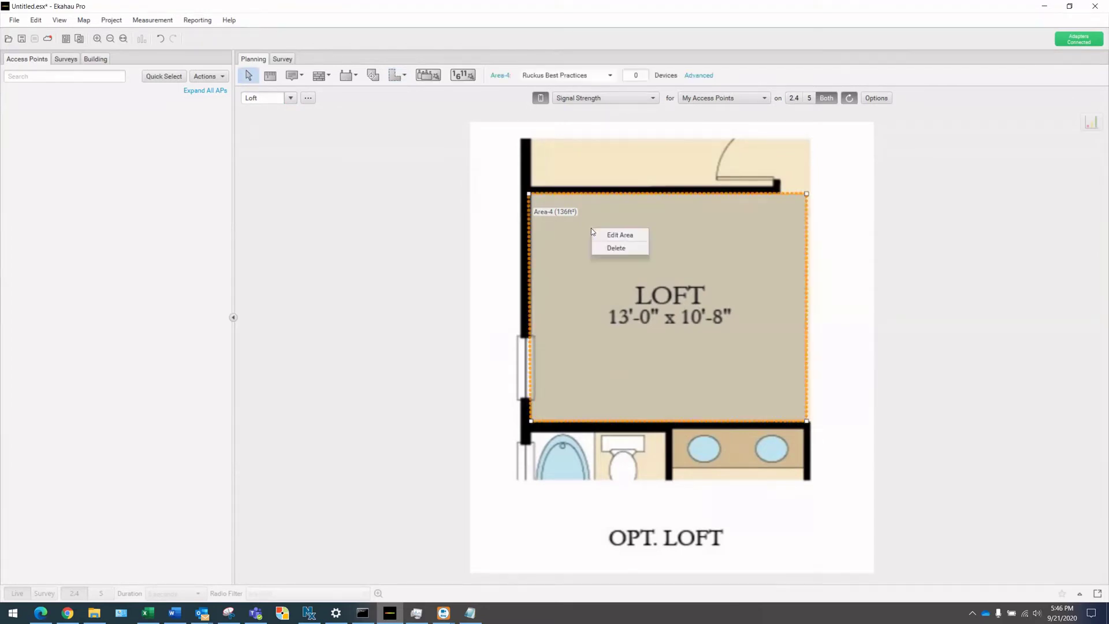
left_click(604, 234)
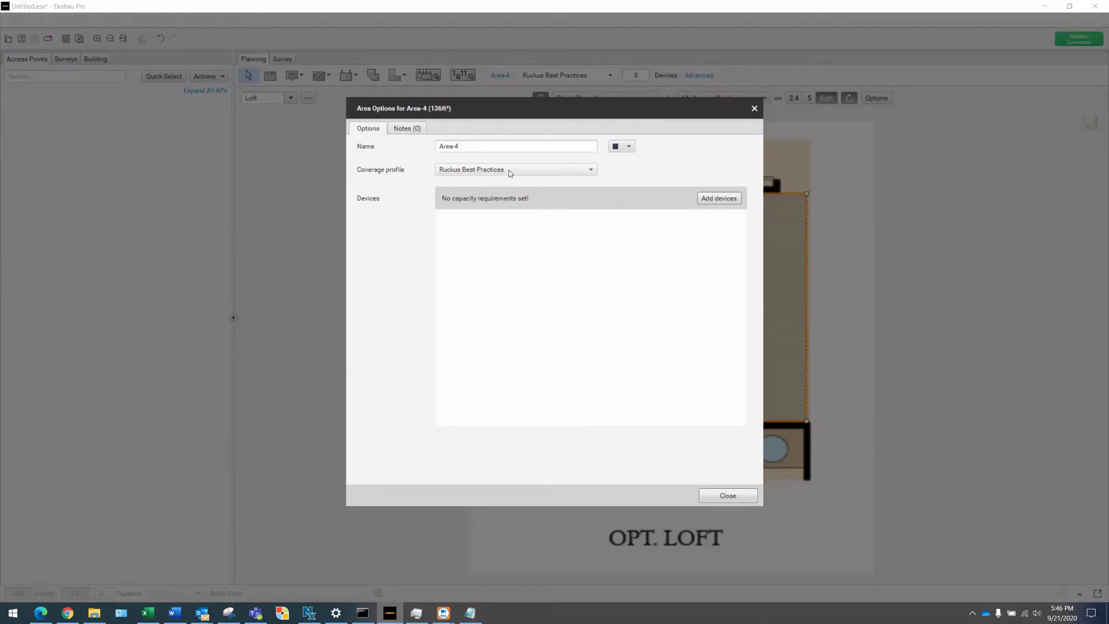
left_click(469, 170)
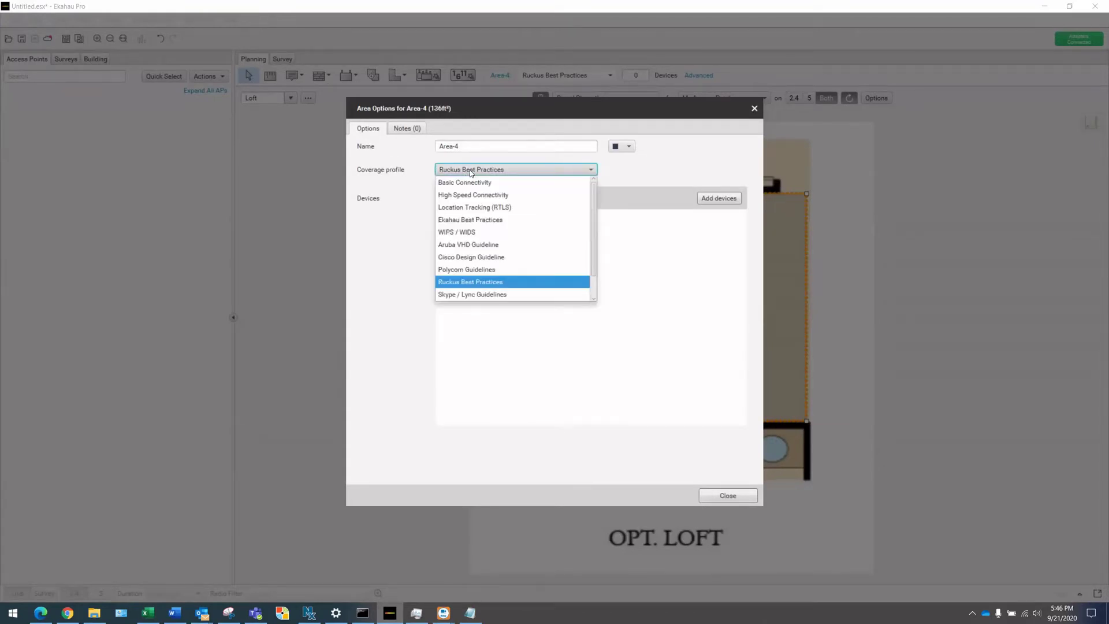
left_click(643, 175)
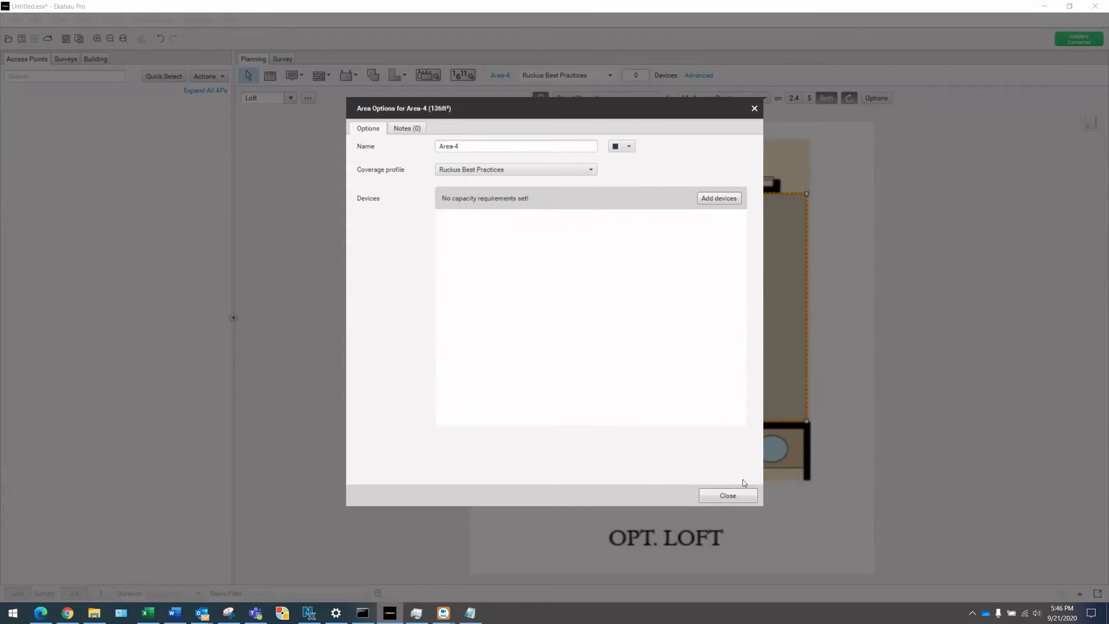
left_click(727, 495)
left_click(516, 270)
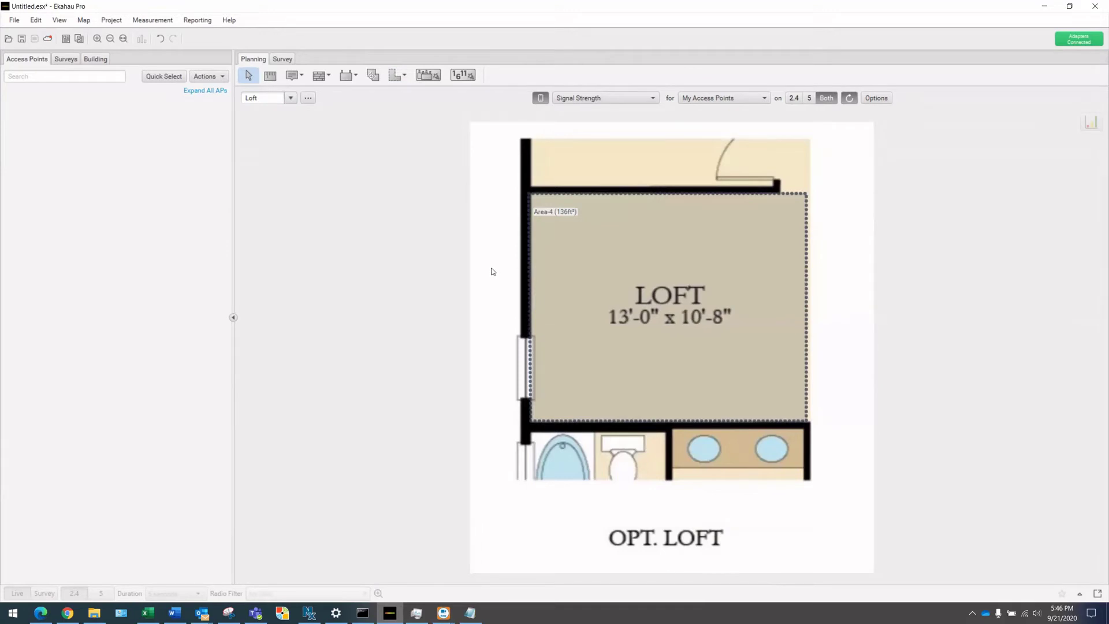
Step: Return to the Floor1 map and hide the coverage areas from the view
scroll(493, 272, "down", 1)
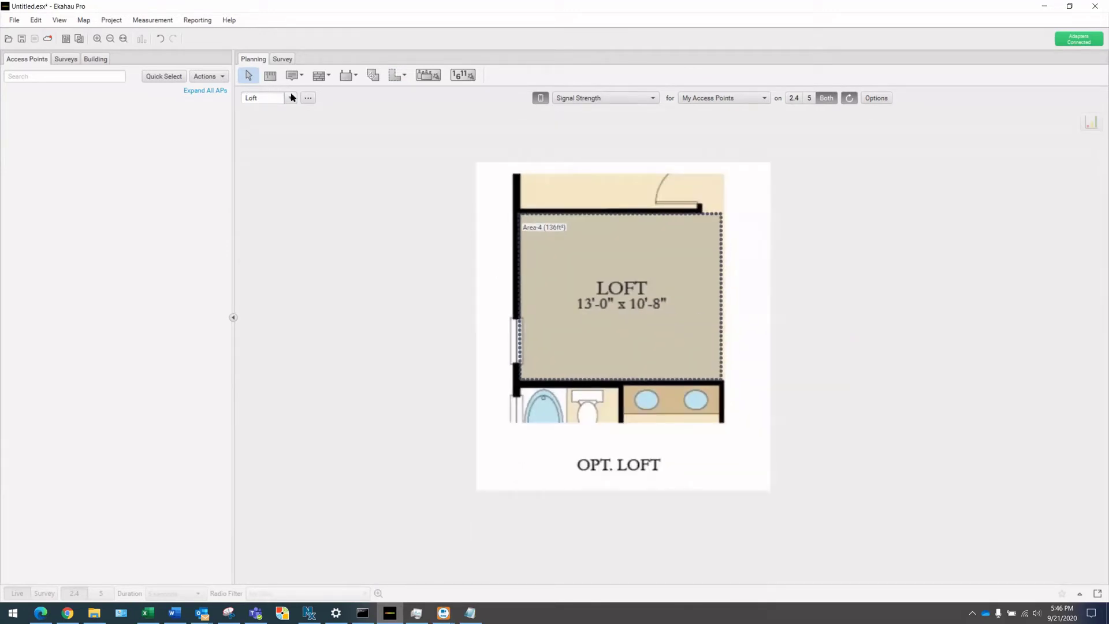
left_click(291, 98)
left_click(266, 123)
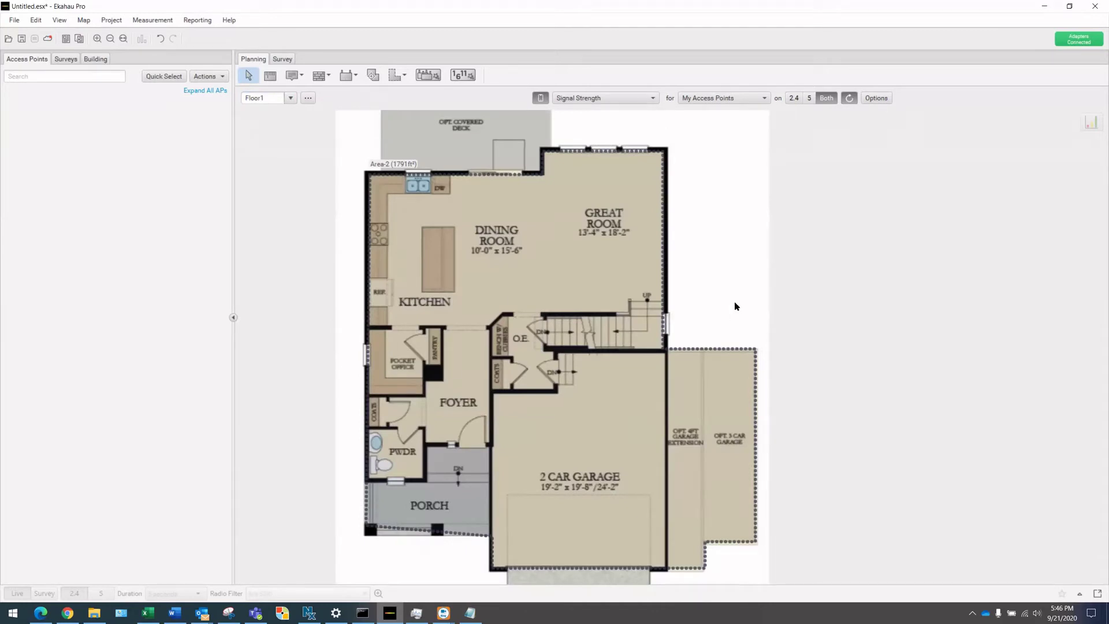
left_click(62, 20)
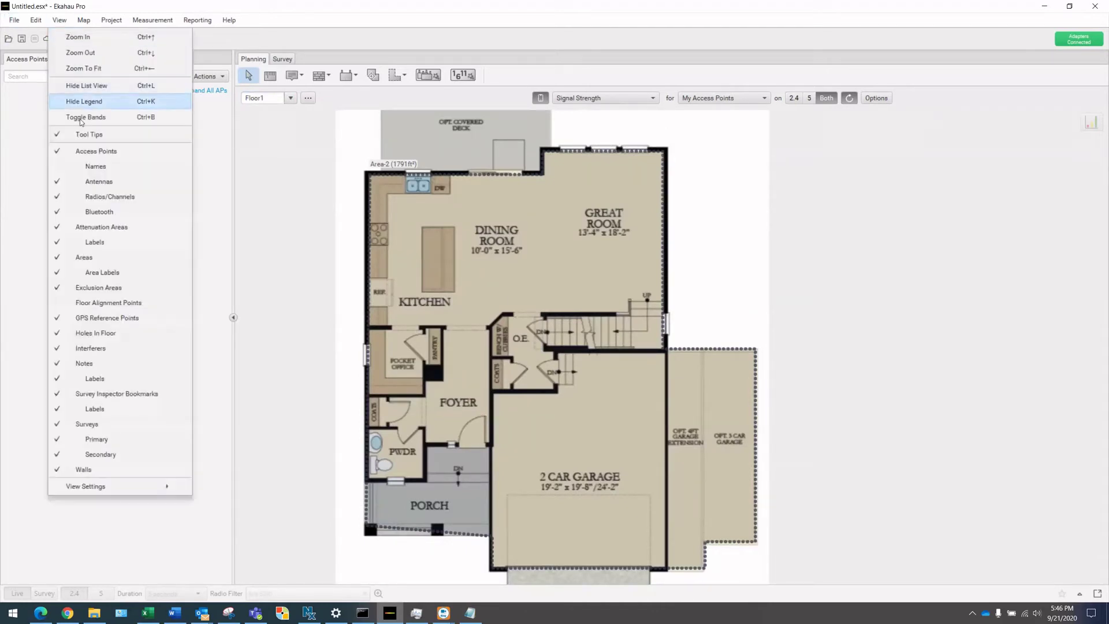
left_click(68, 257)
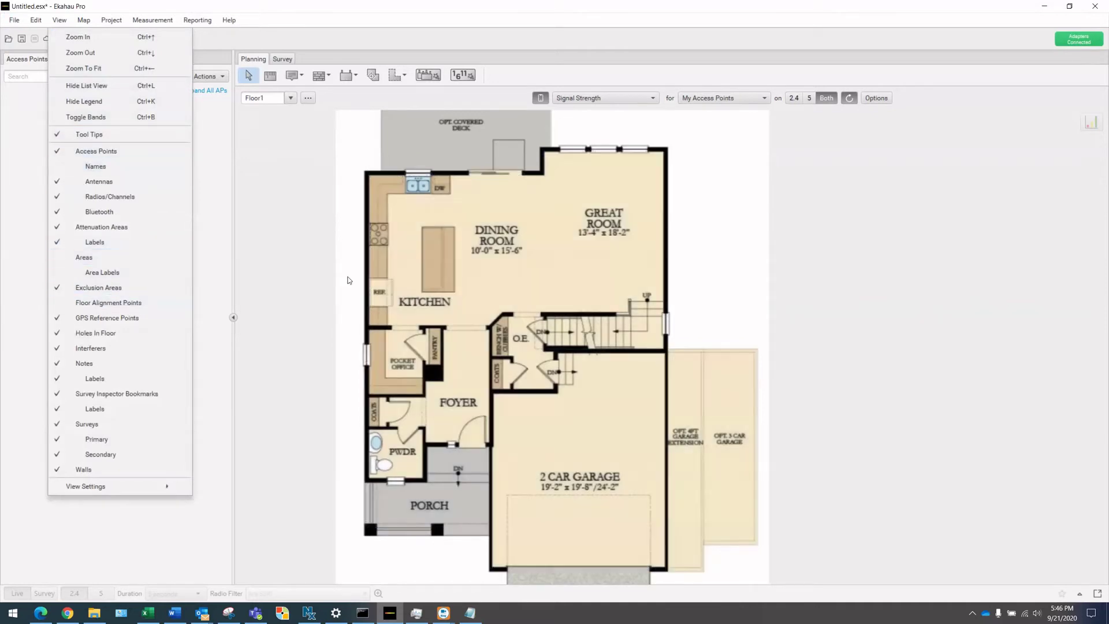
left_click(353, 281)
Step: Activate wall drawing on the Floor1 map and check the available wall types, keeping Wall, Dry (3.0 dB)
left_click(321, 77)
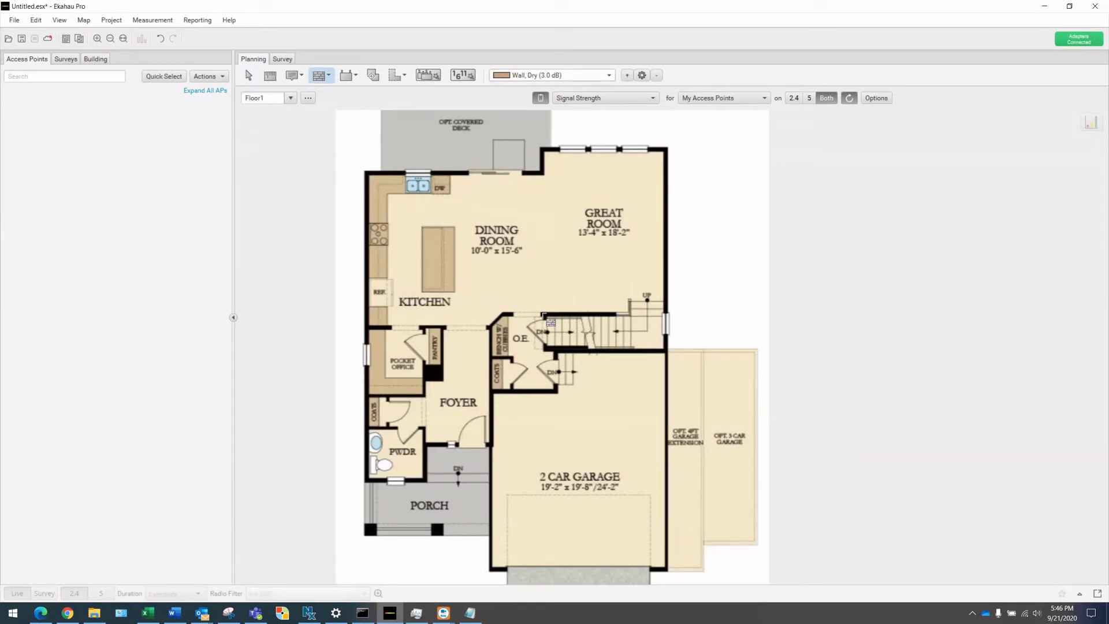
left_click(611, 75)
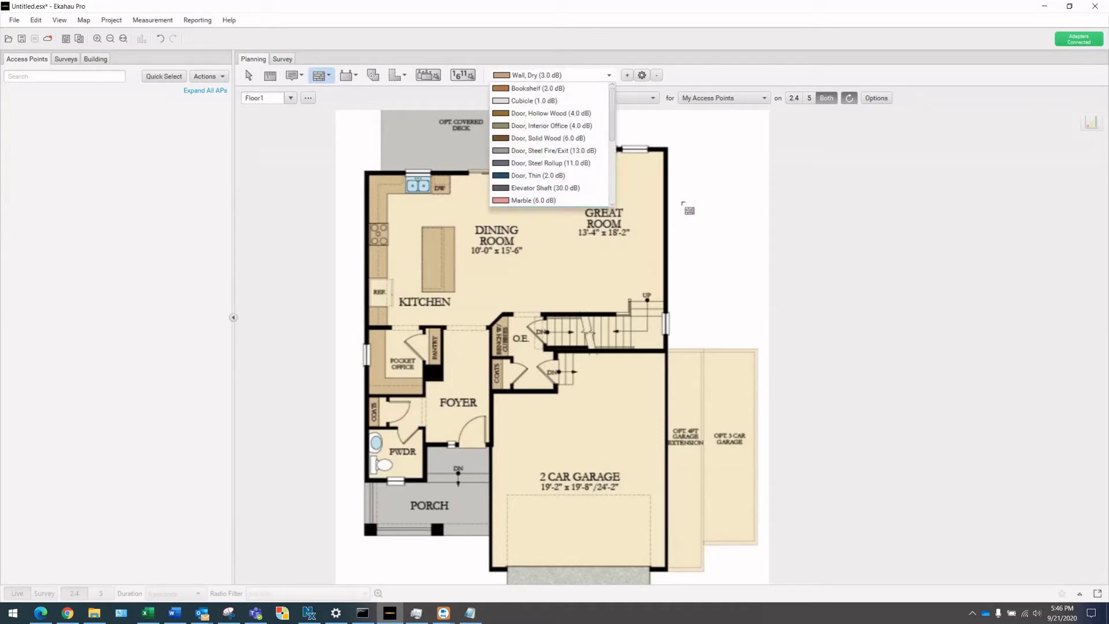
left_click(686, 127)
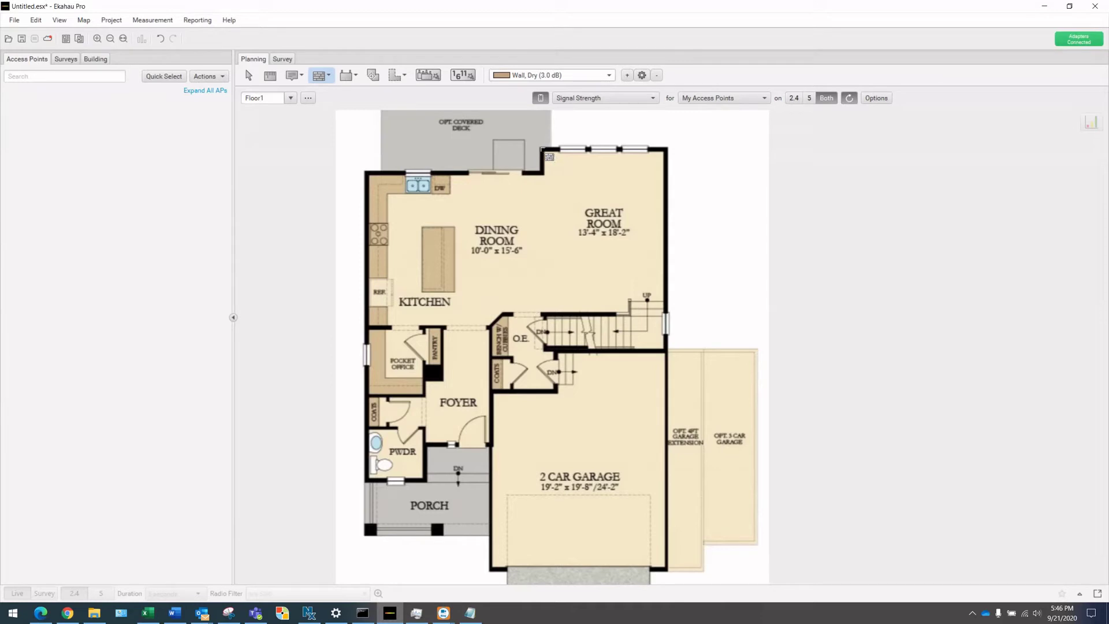
left_click(542, 148)
left_click(668, 149)
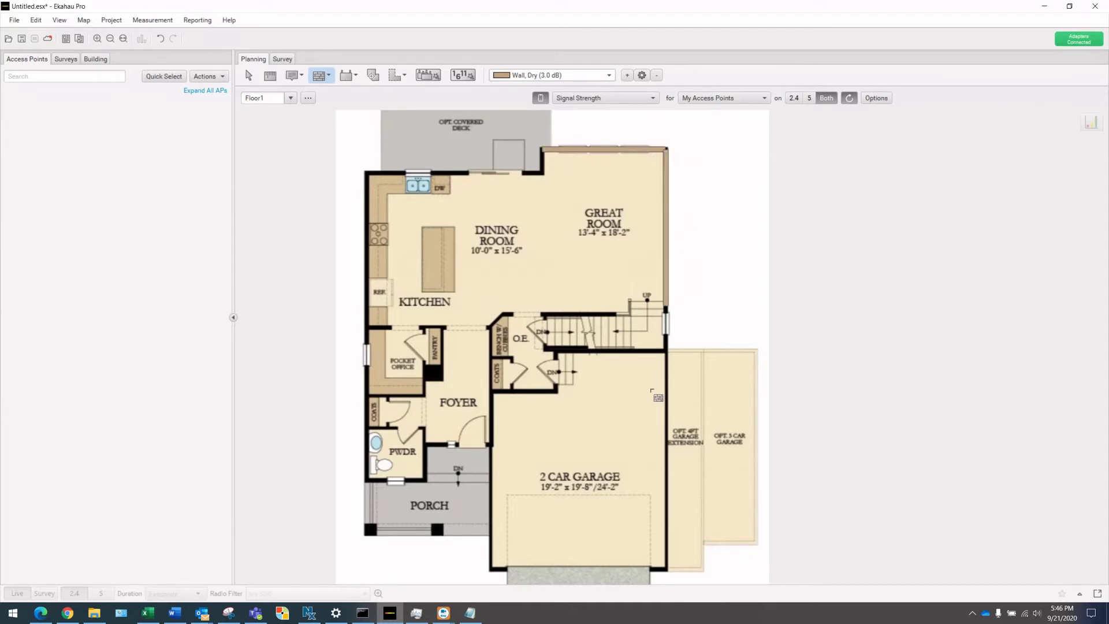
left_click(667, 350)
left_click(757, 350)
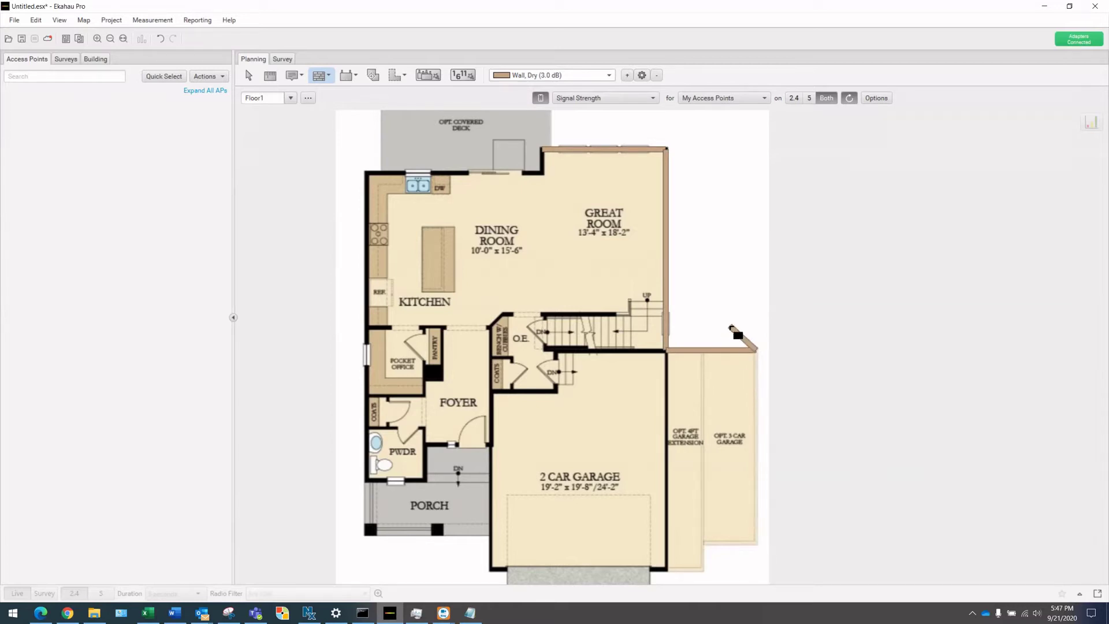
key("Escape")
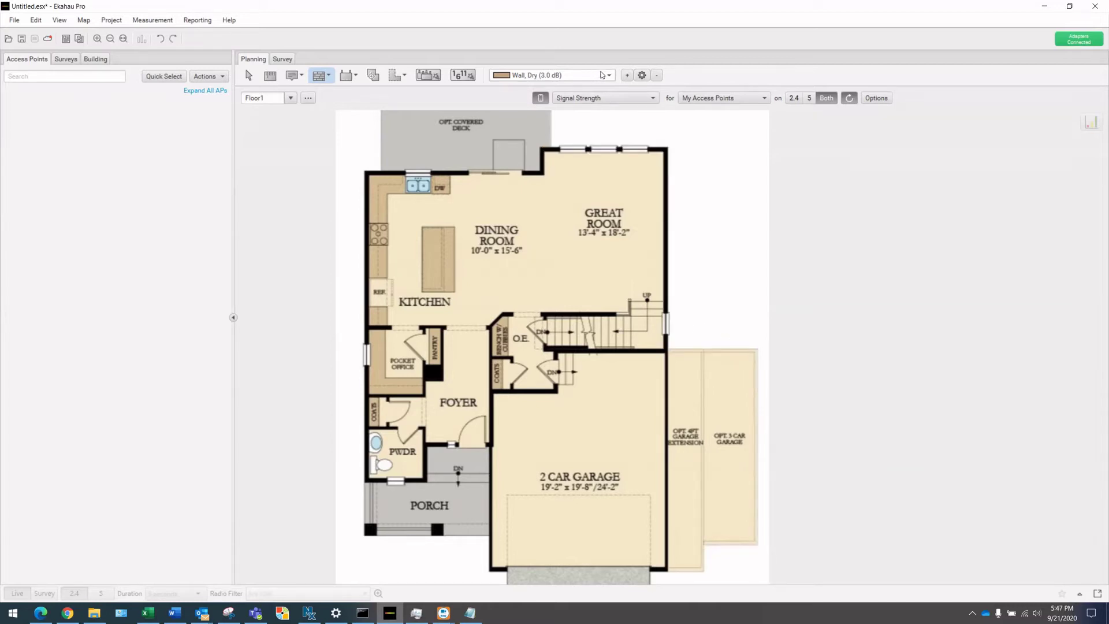
Step: Look through the full list of wall types and choose Door, Hollow Wood (4.0 dB) for drawing
left_click(609, 77)
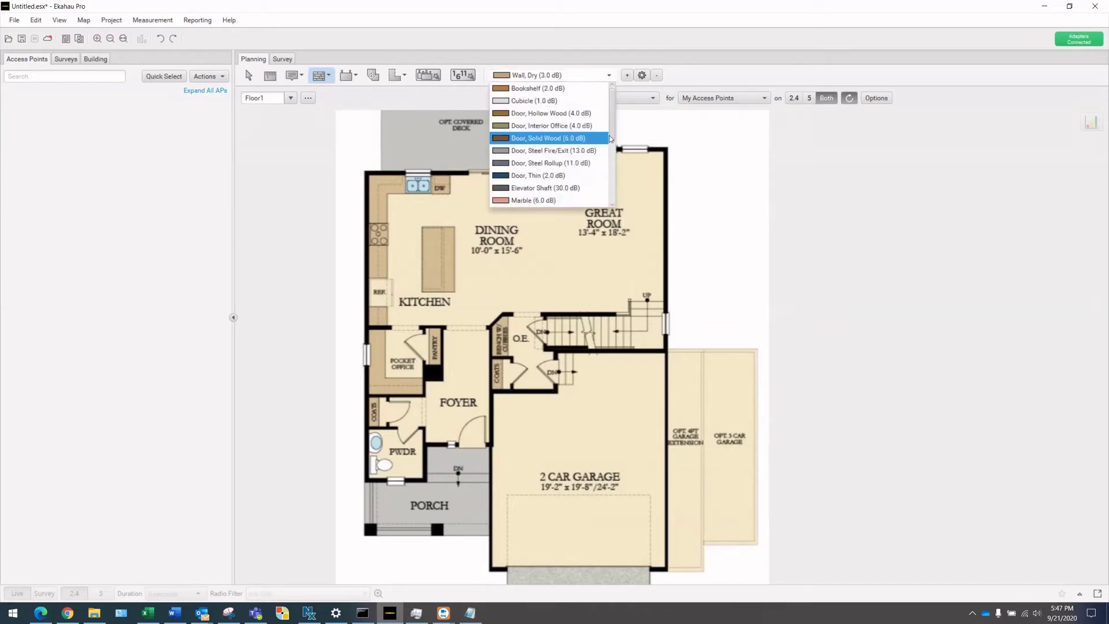
left_click_drag(612, 133, 612, 138)
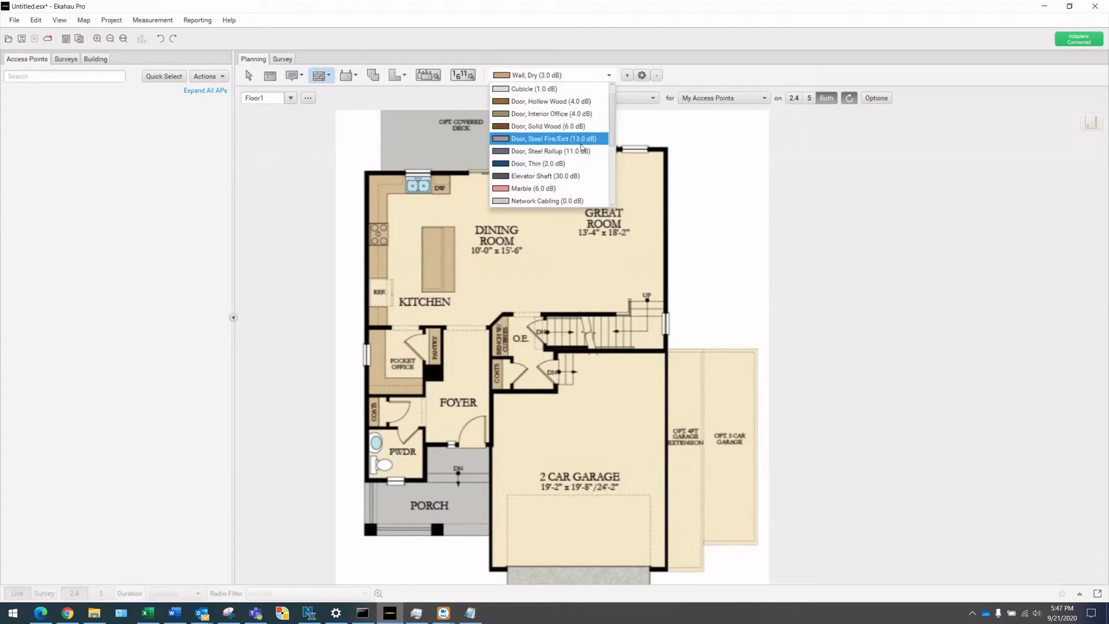
scroll(580, 157, "up", 1)
scroll(580, 157, "down", 9)
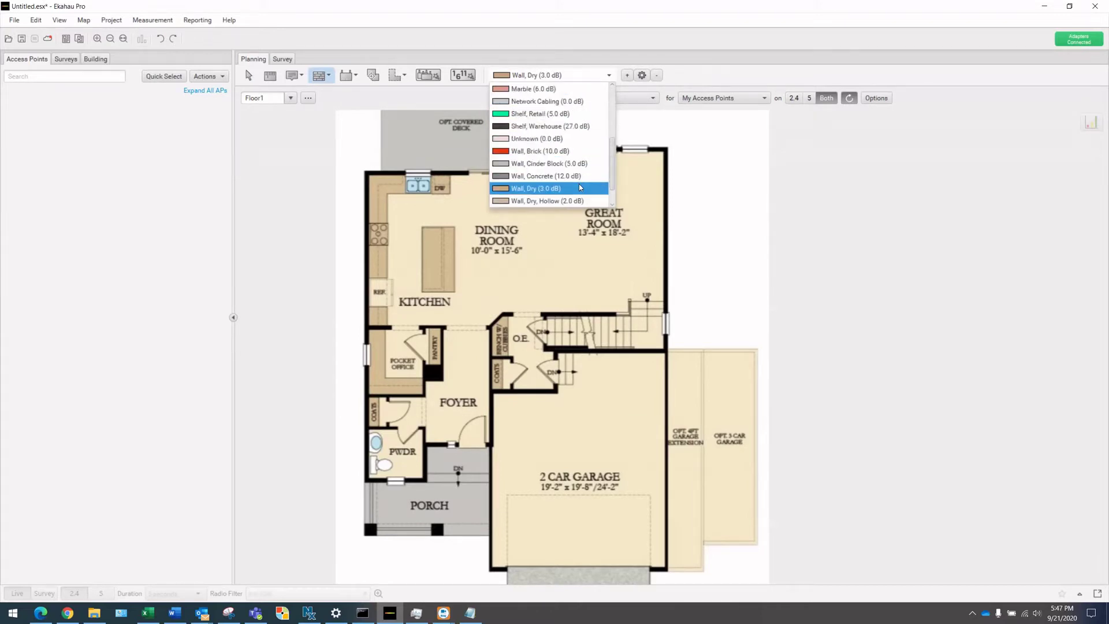
scroll(580, 179, "down", 2)
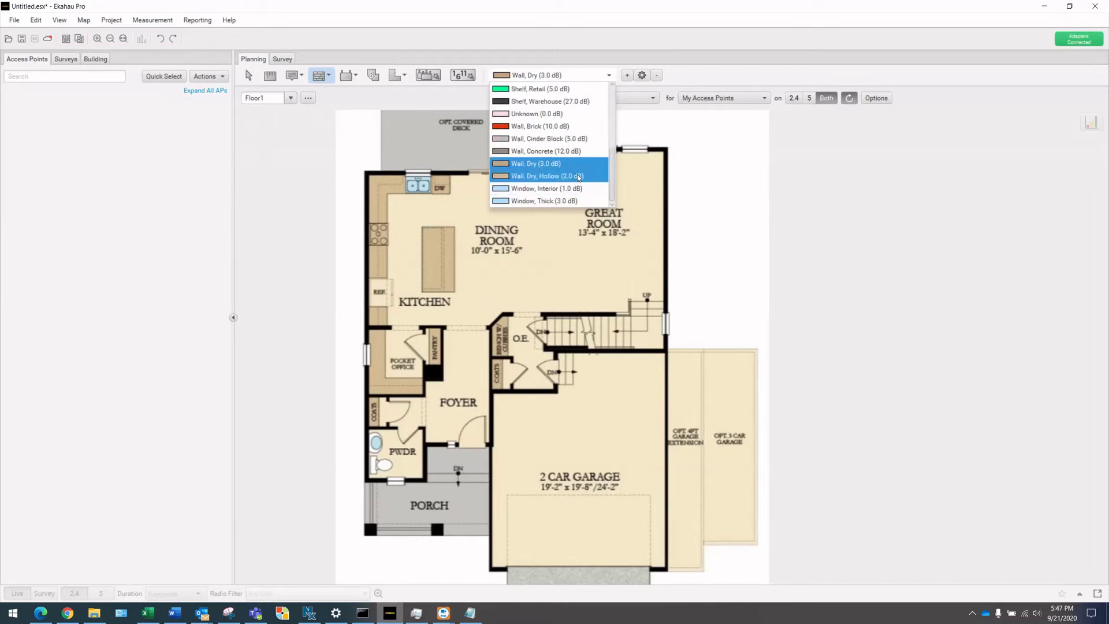
scroll(579, 176, "up", 11)
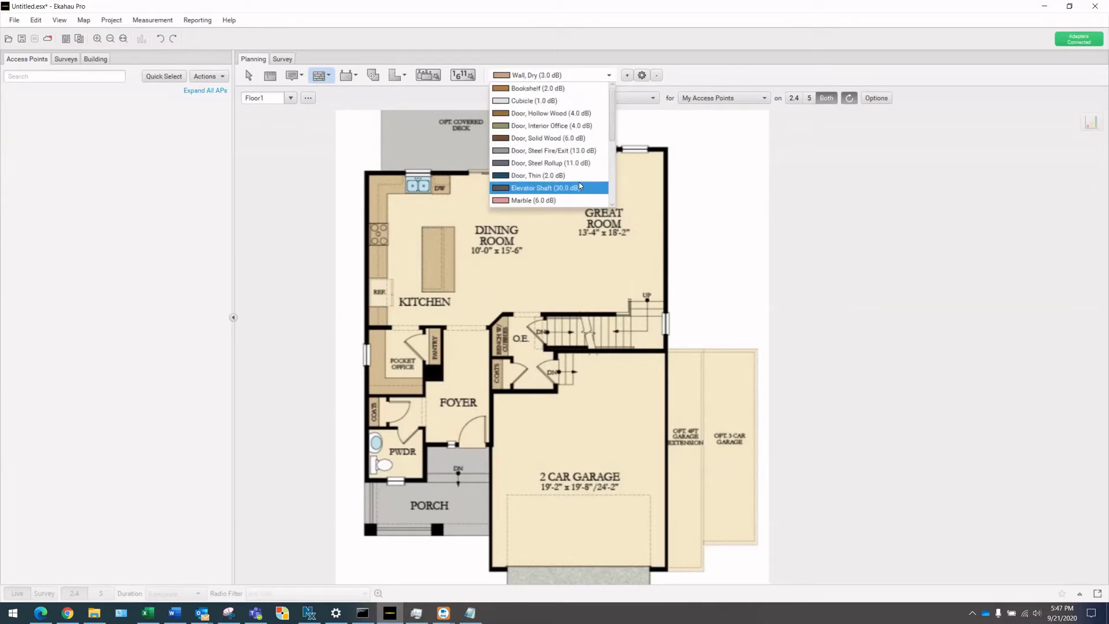
left_click(576, 114)
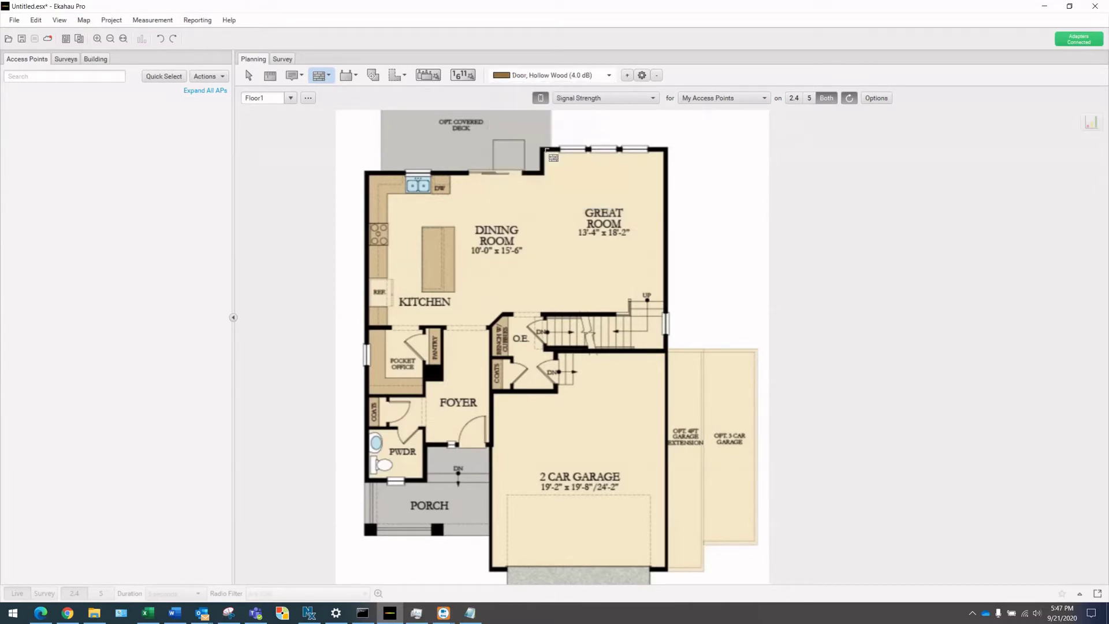
Step: Draw the exterior walls from the great room's window wall down its outer side, around the optional 3-car garage, and across the garage front
left_click(543, 150)
left_click(667, 150)
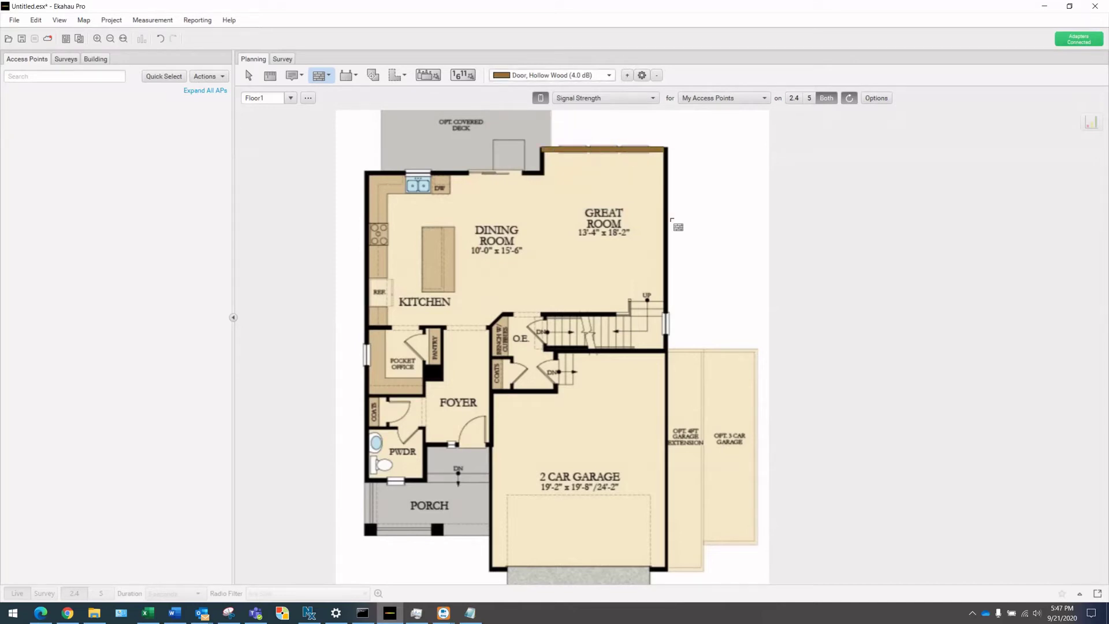
left_click(668, 350)
left_click(759, 351)
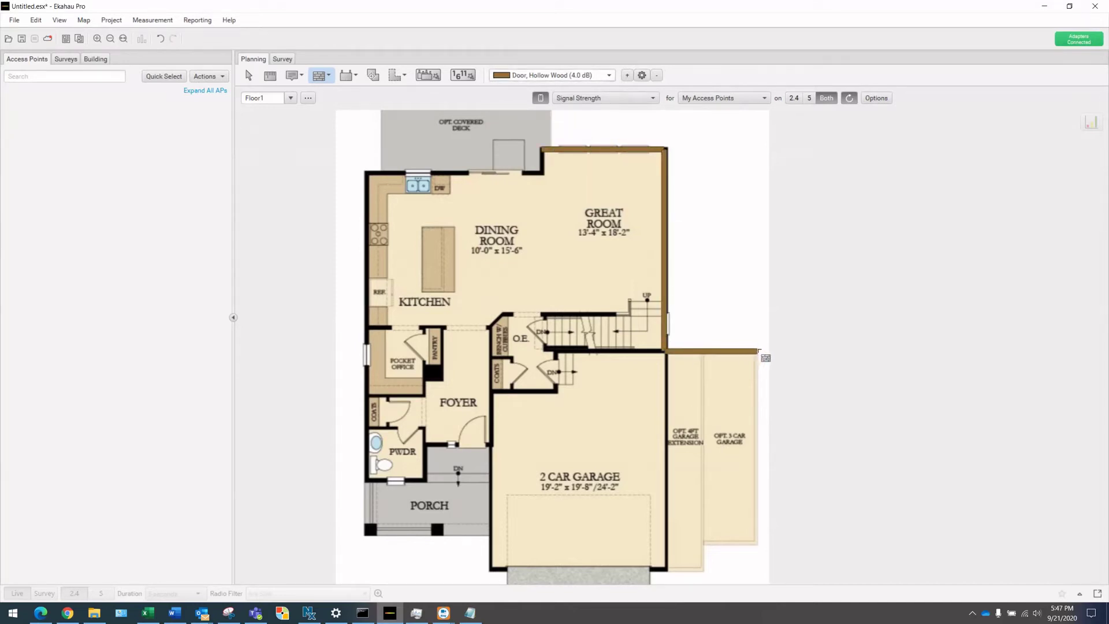
left_click(758, 541)
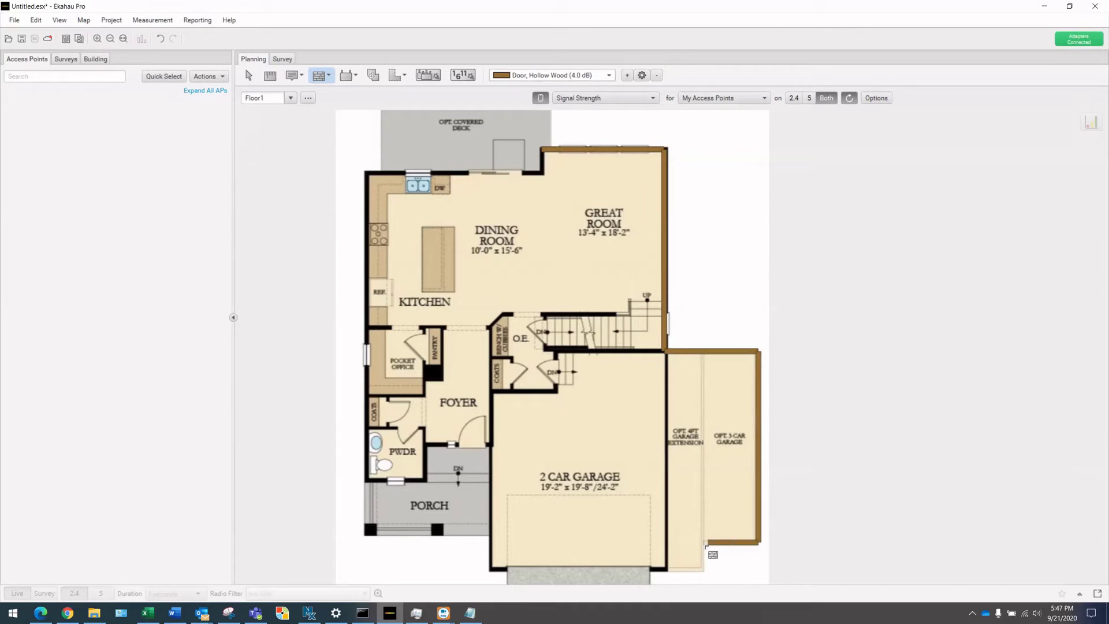
left_click(704, 543)
left_click(705, 569)
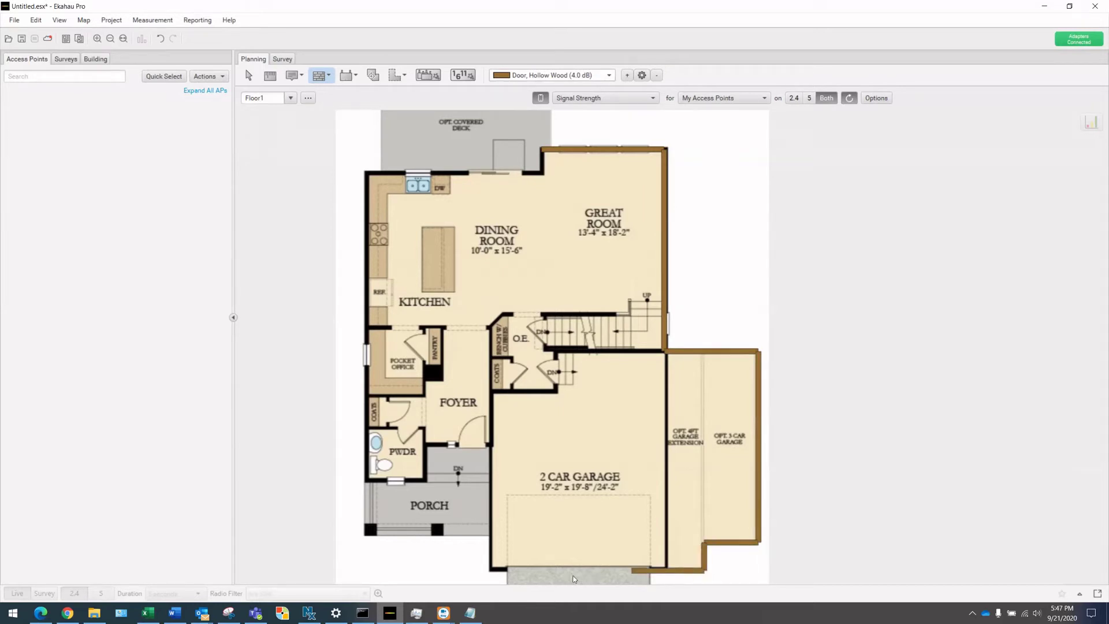
left_click(490, 571)
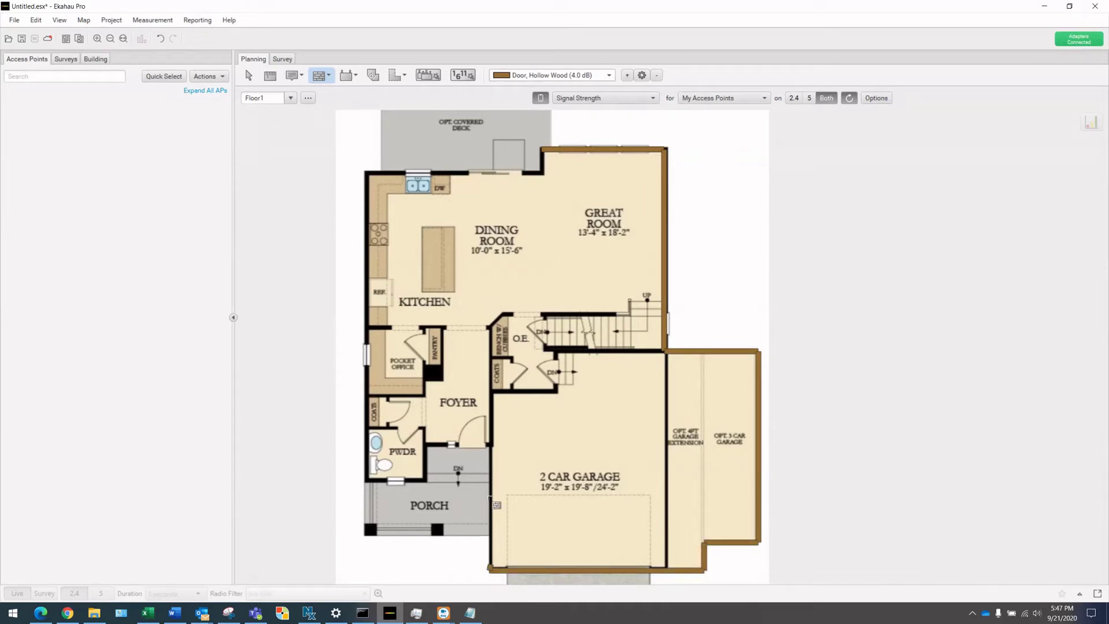
Step: Continue the exterior walls along the garage's porch side, across the foyer entrance, and around the powder room's front
left_click(490, 445)
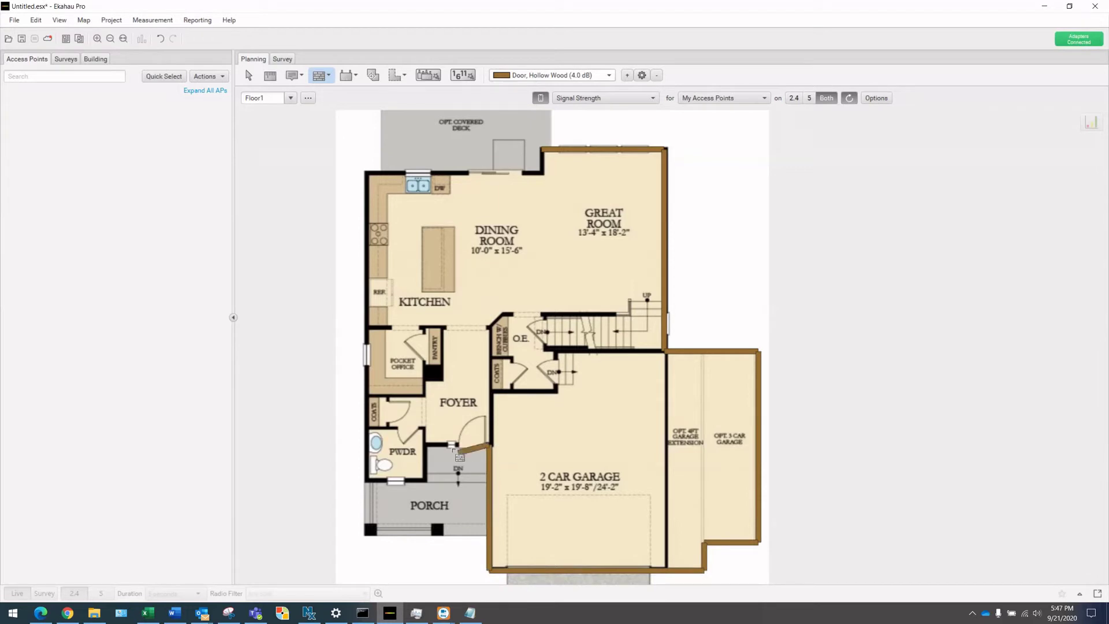
left_click(425, 446)
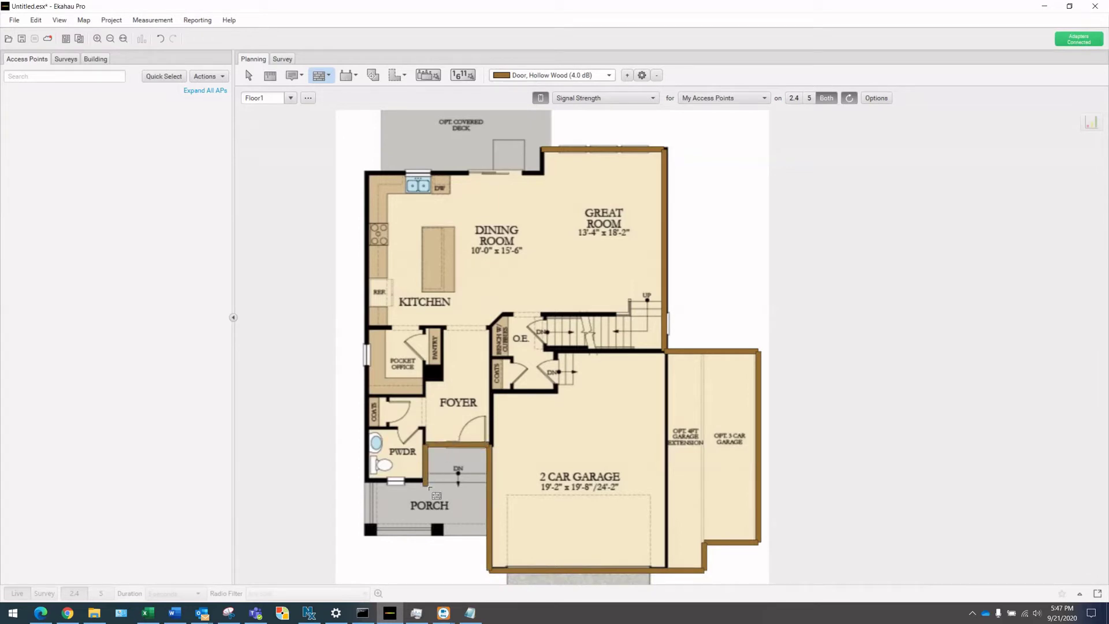
left_click(428, 481)
left_click(369, 482)
key("Escape")
left_click(427, 483)
left_click(367, 482)
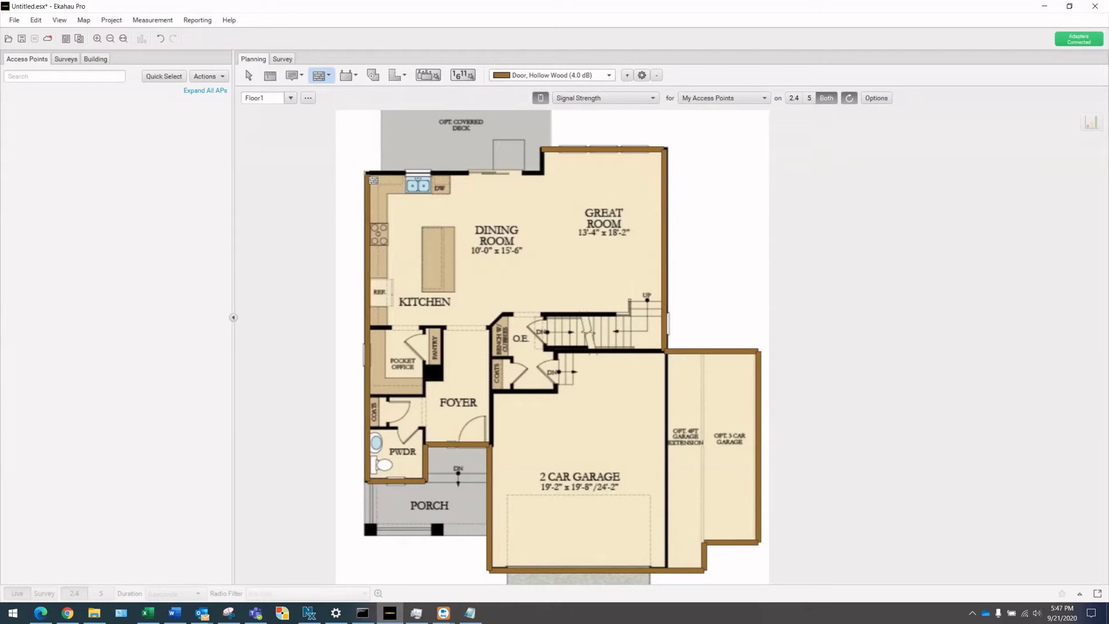
Step: Close the exterior outline along the kitchen's outer side and the dining room's deck side to the great room corner
left_click(368, 171)
left_click(544, 173)
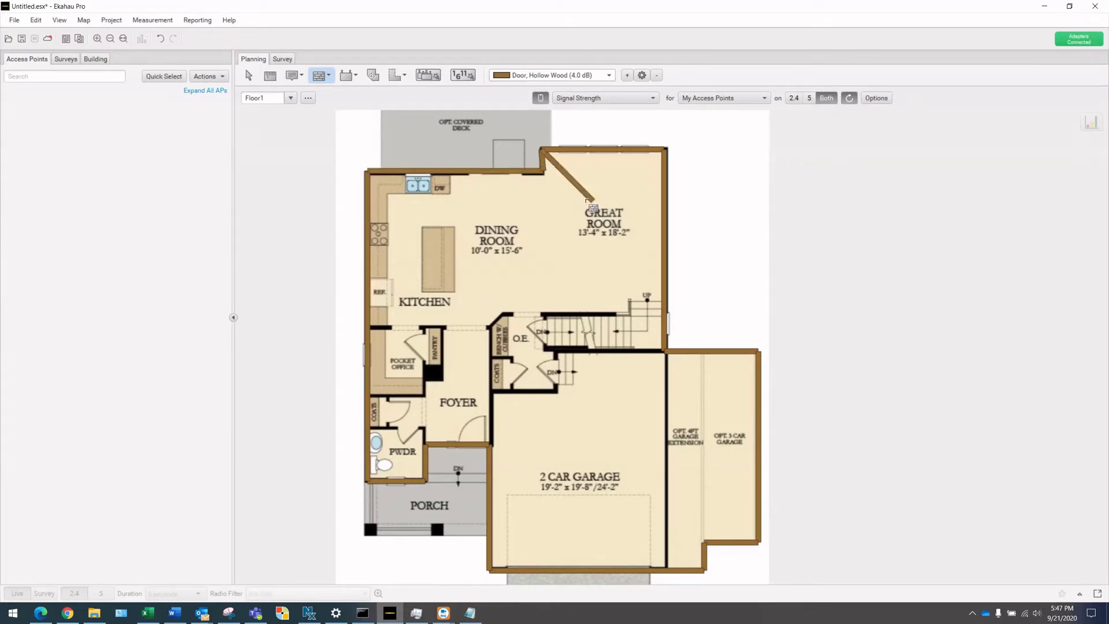
scroll(535, 349, "up", 2)
scroll(462, 338, "down", 2)
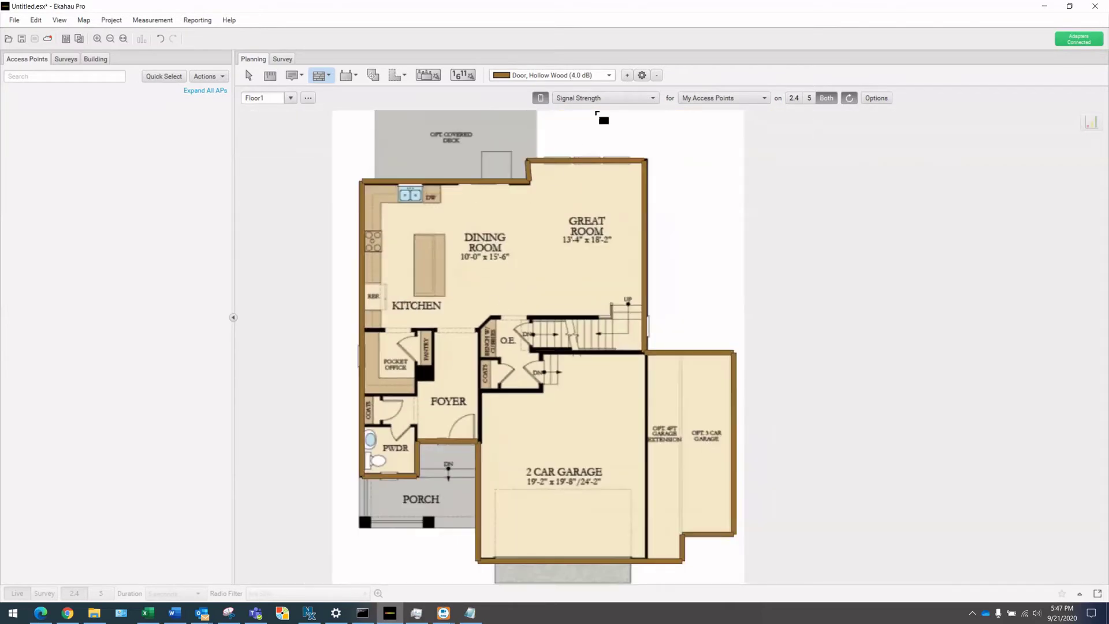
Step: Switch the wall type to Wall, Dry (3.0 dB) and draw the wall between the kitchen and the pocket office, extending past the pantry
left_click(610, 76)
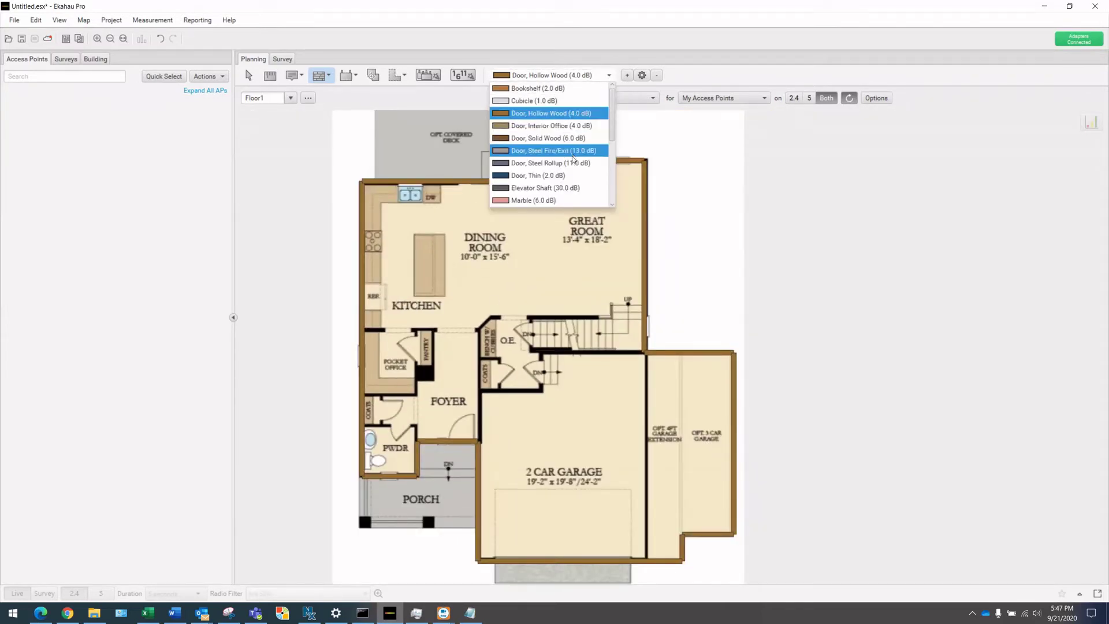
scroll(574, 166, "down", 5)
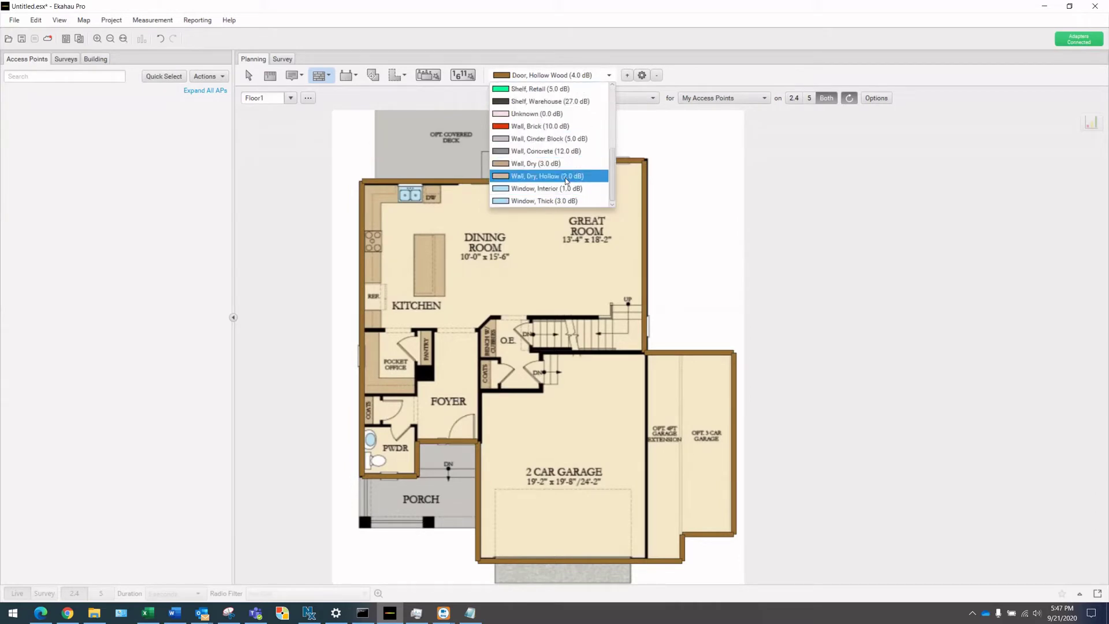
left_click(559, 167)
scroll(492, 369, "up", 2)
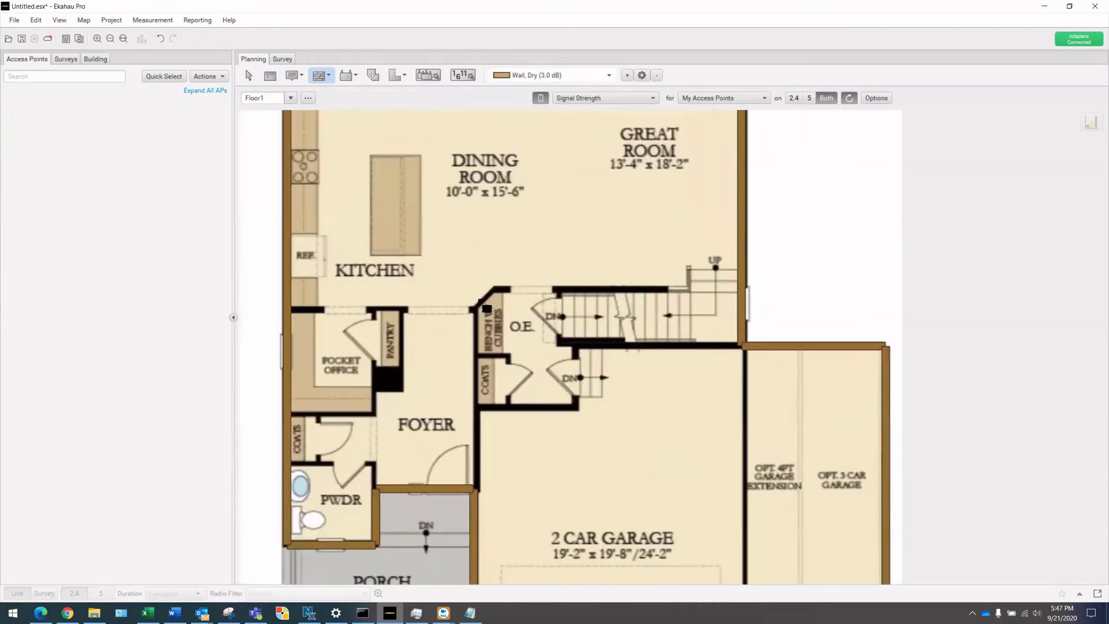
left_click(291, 310)
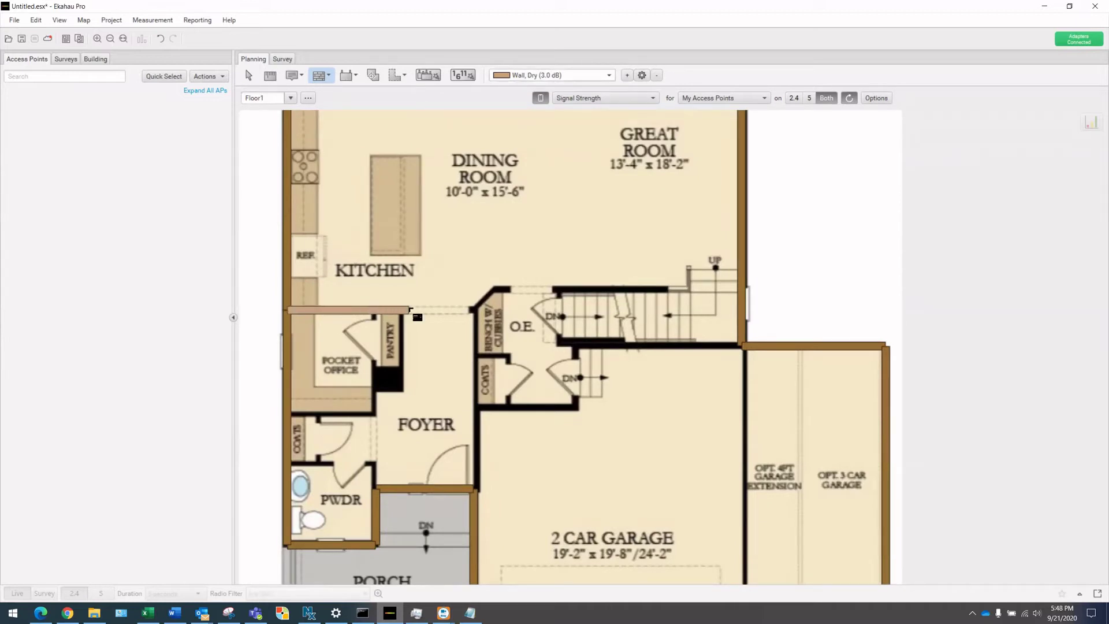
double_click(409, 310)
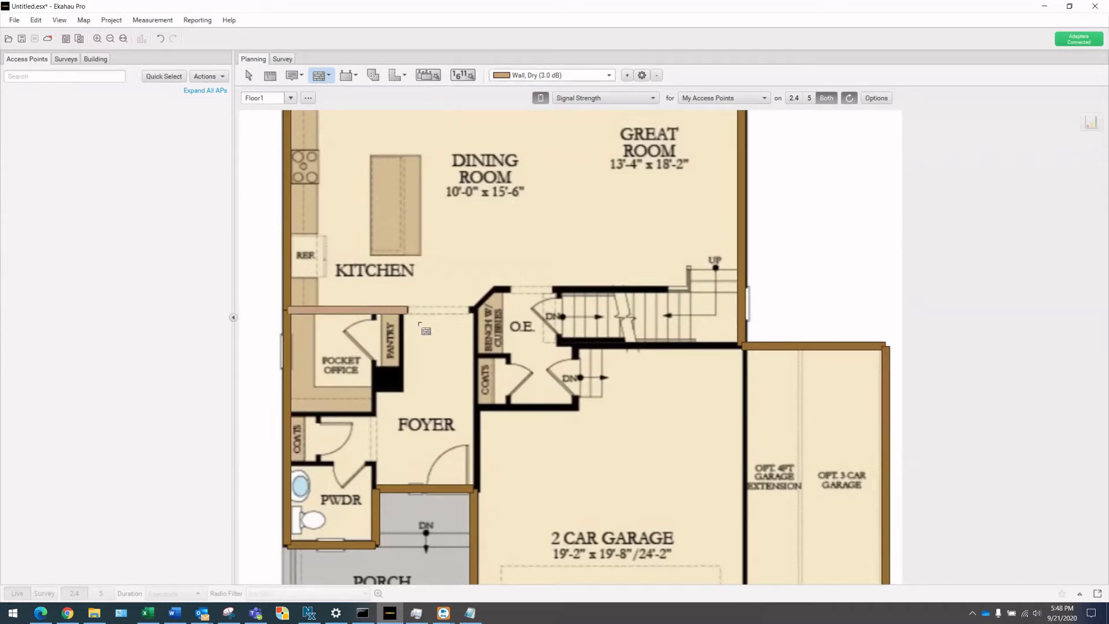
Step: Draw the remaining dry walls around the pocket office and enclose the pantry and the solid block beside it
left_click(295, 416)
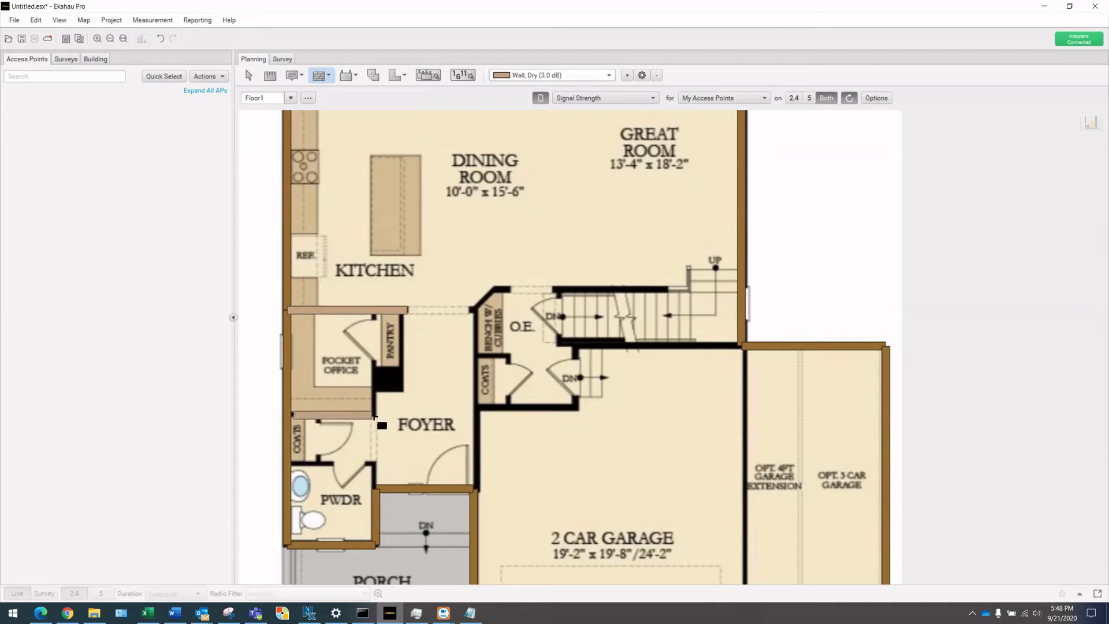
left_click(375, 415)
double_click(379, 314)
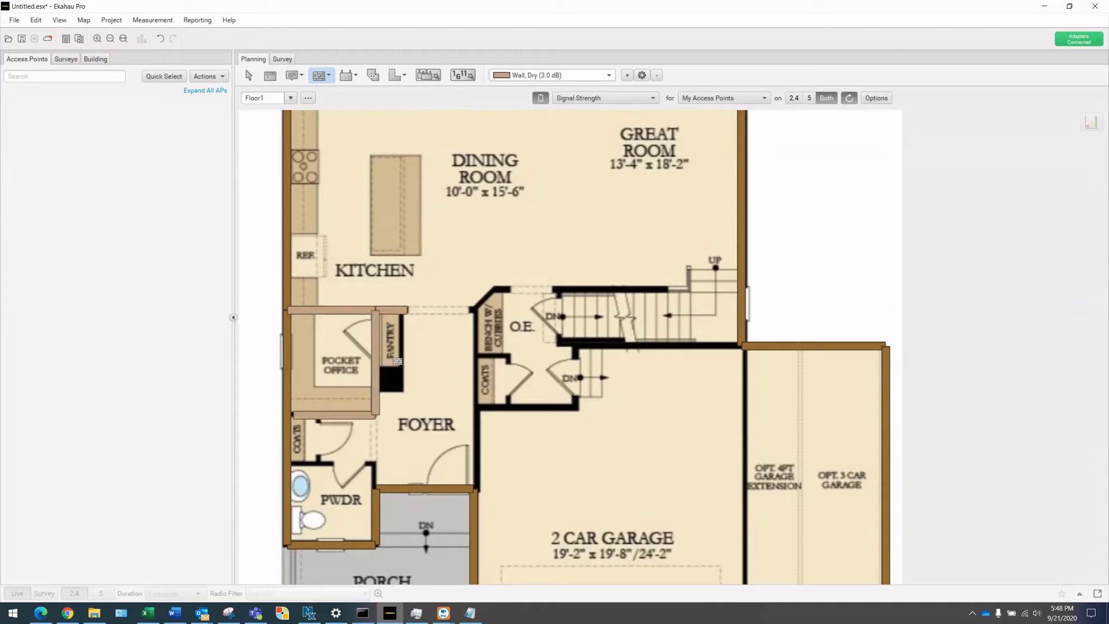
left_click(376, 390)
left_click(409, 391)
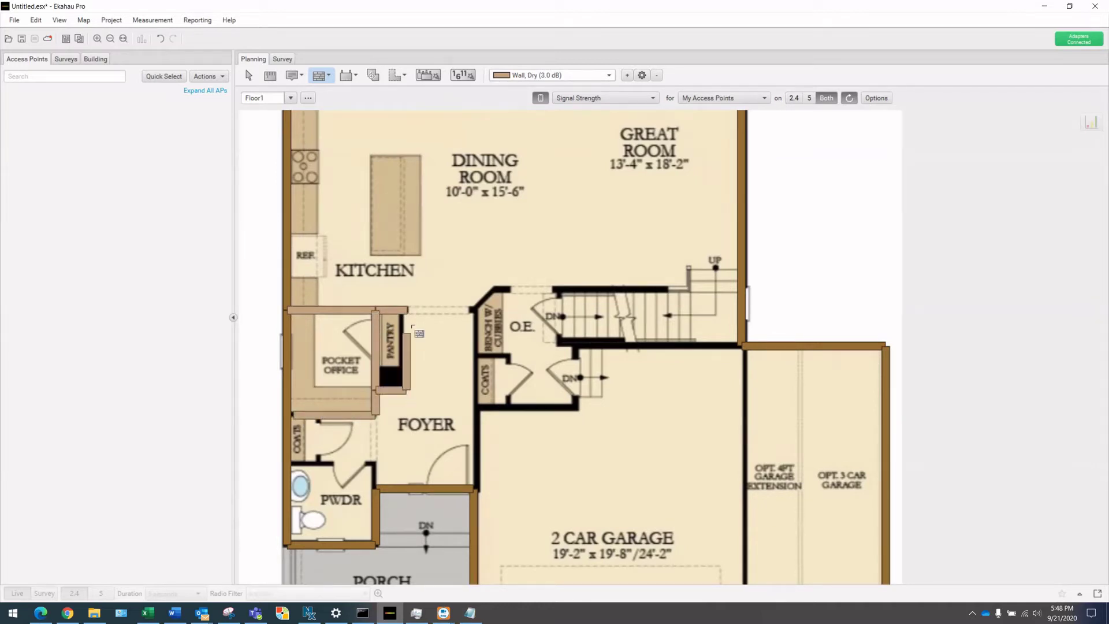
double_click(408, 312)
Step: Draw dry walls between the coat closet area and the powder room, down to the foyer corner, and across the closet's front
left_click(294, 462)
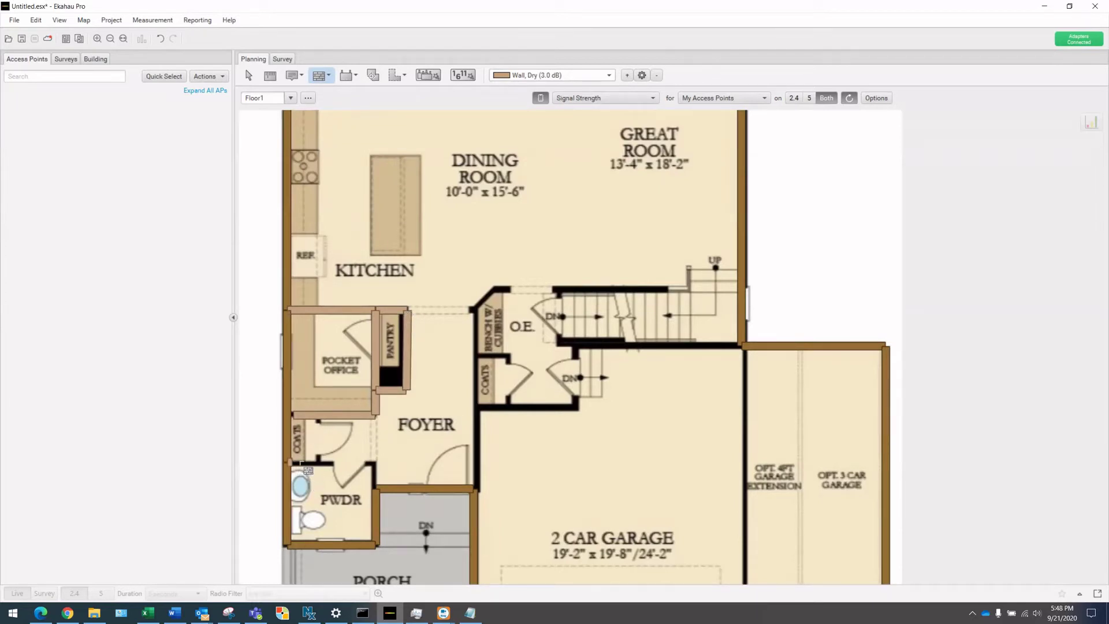
left_click(377, 464)
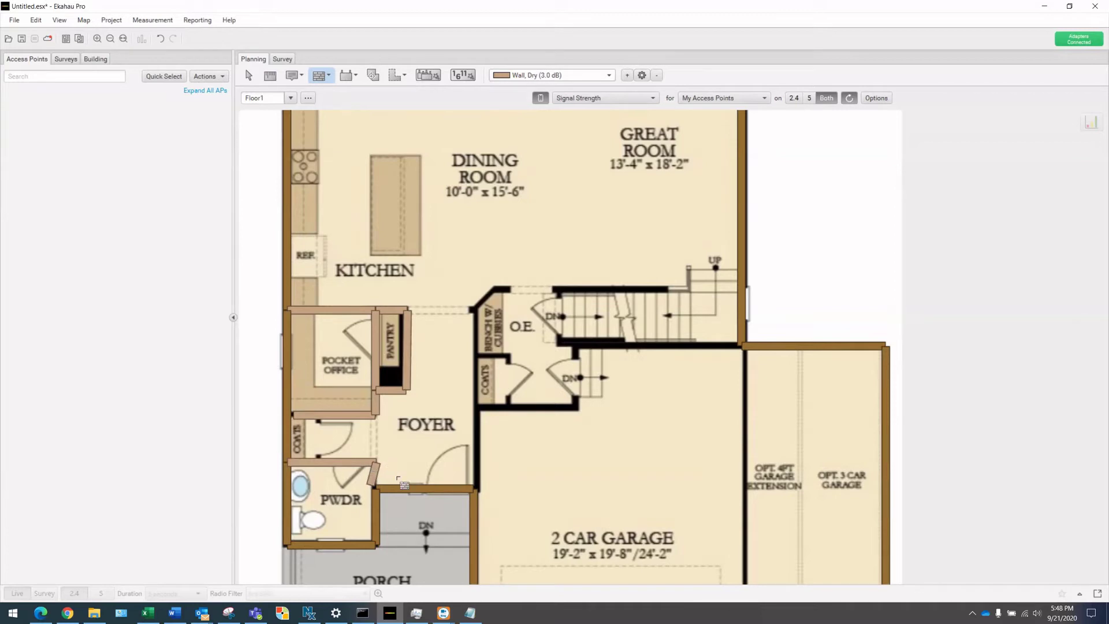
scroll(376, 481, "up", 3)
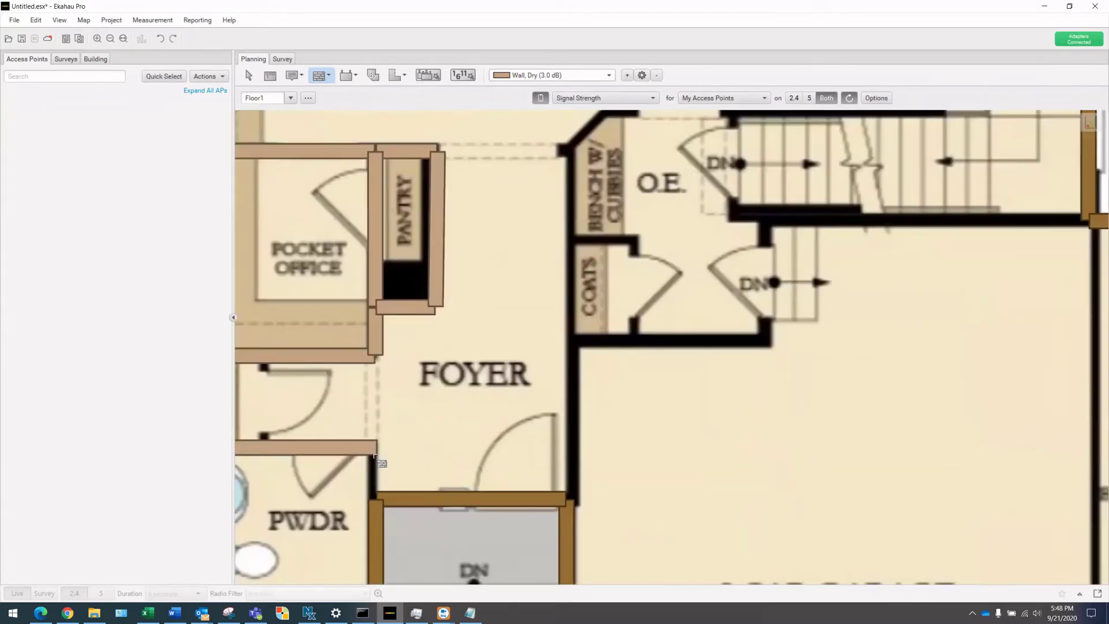
scroll(403, 466, "down", 3)
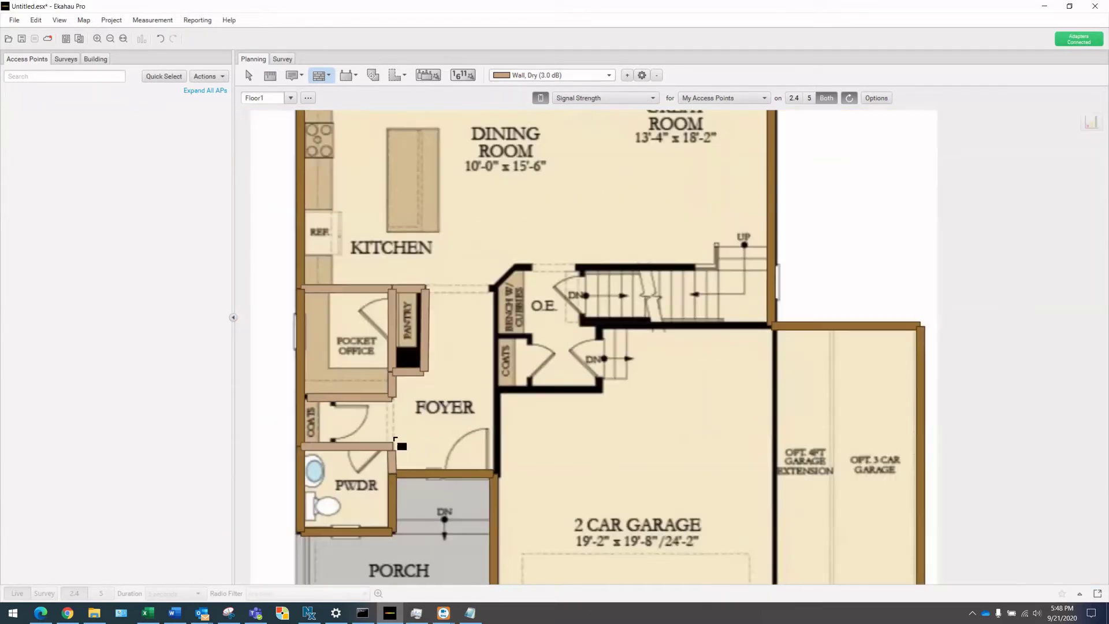
double_click(333, 445)
Step: Draw dry walls along the foyer's garage side and around the angled corner of the bench with cubbies
left_click(496, 475)
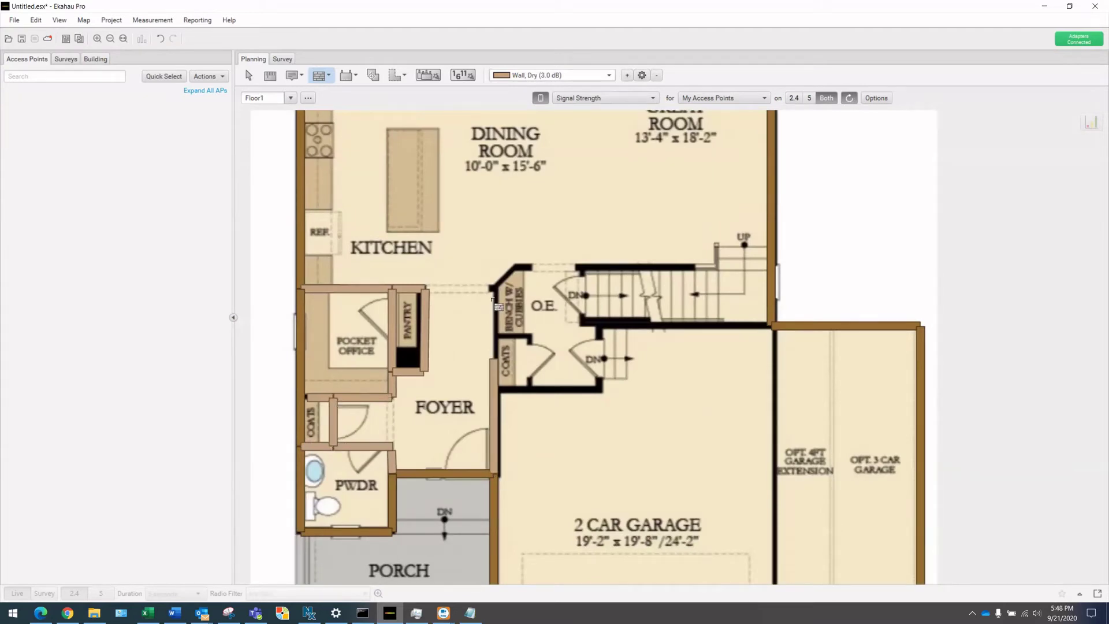
left_click(492, 287)
left_click(517, 267)
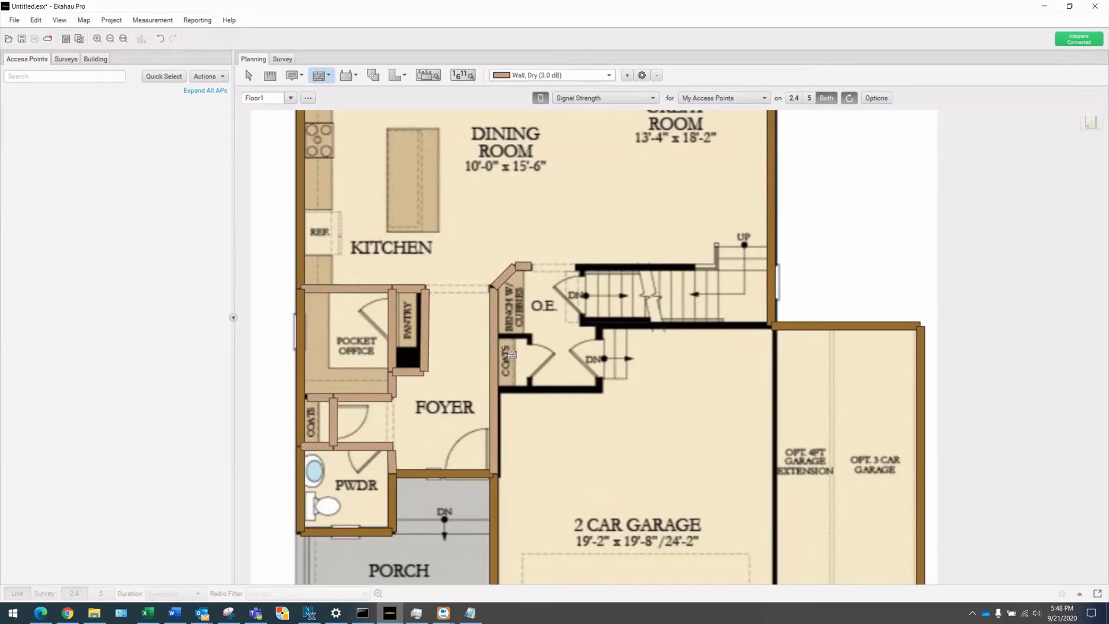
Step: Enclose the coat closet beside the O.E. with dry walls and draw the wall between the O.E. and the garage
left_click(498, 335)
left_click(530, 334)
double_click(529, 388)
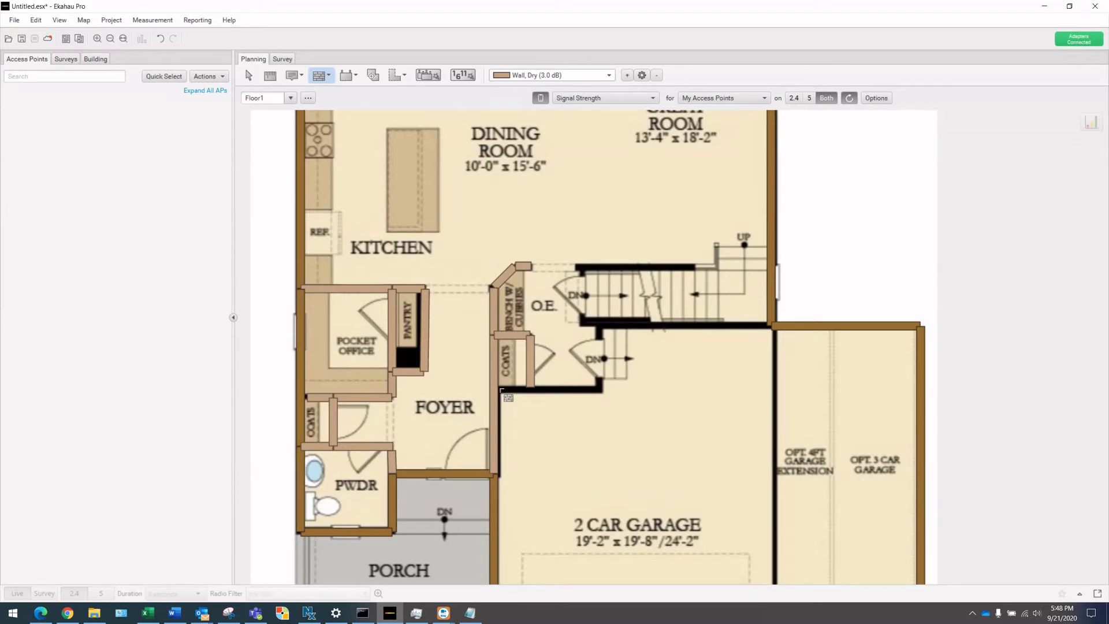
left_click(501, 390)
left_click(599, 390)
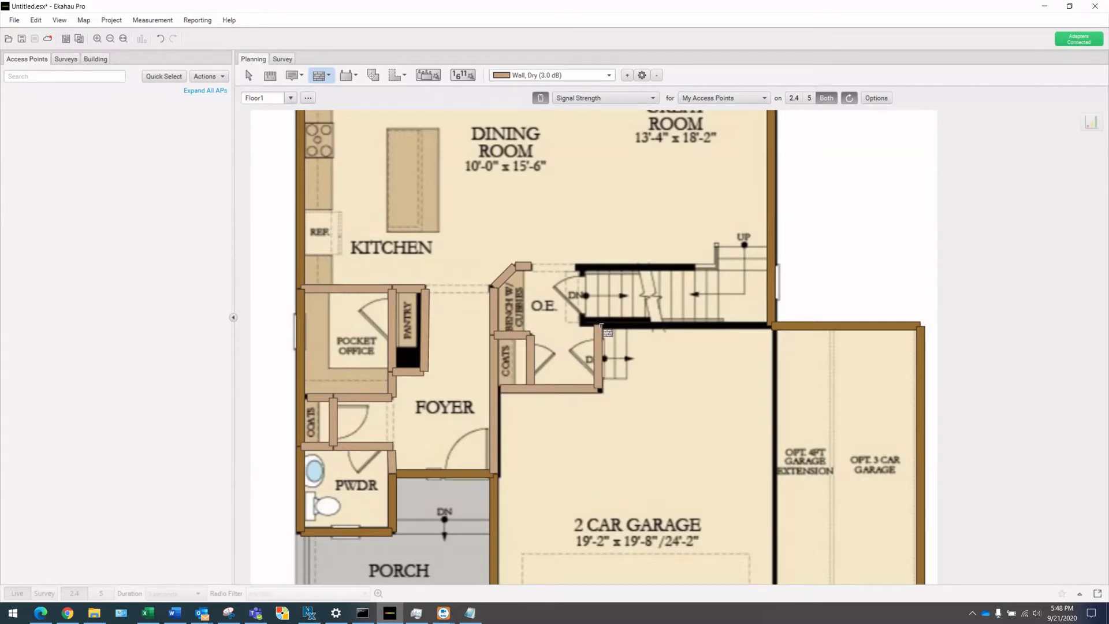
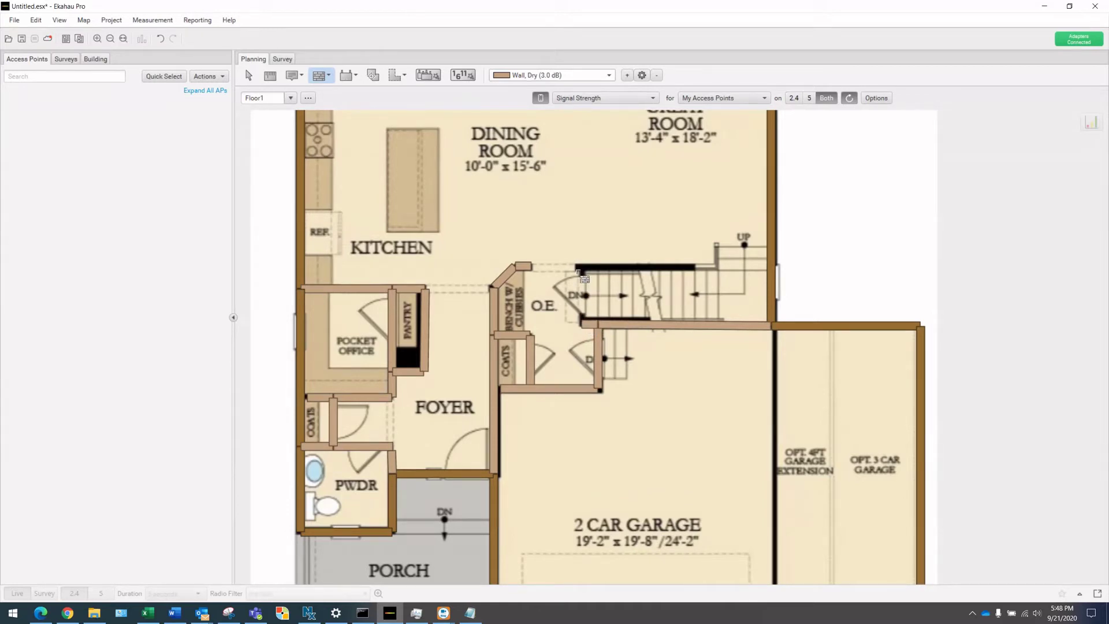
Step: Draw dry walls along the staircase's great room side, including the short return at the UP end
left_click_drag(579, 268, 696, 268)
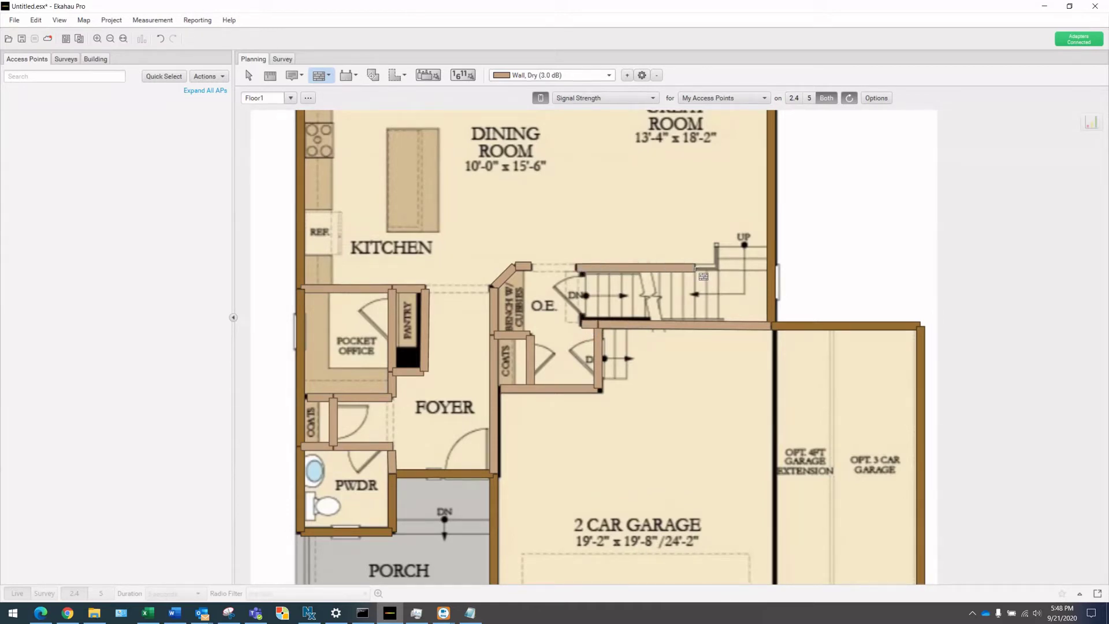
scroll(647, 333, "down", 3)
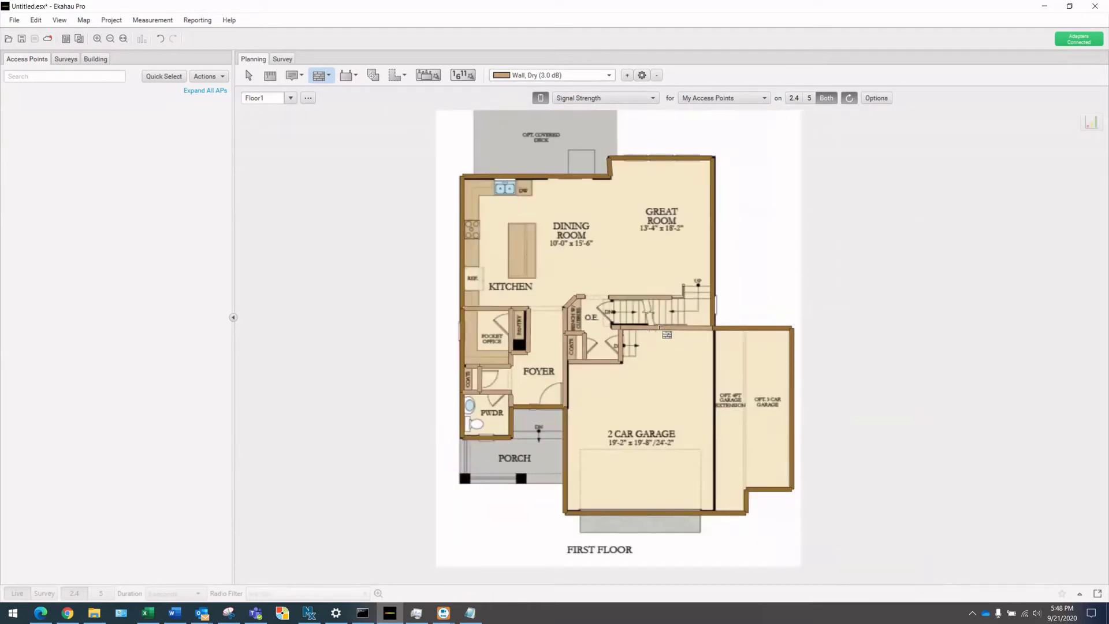
scroll(668, 298, "up", 3)
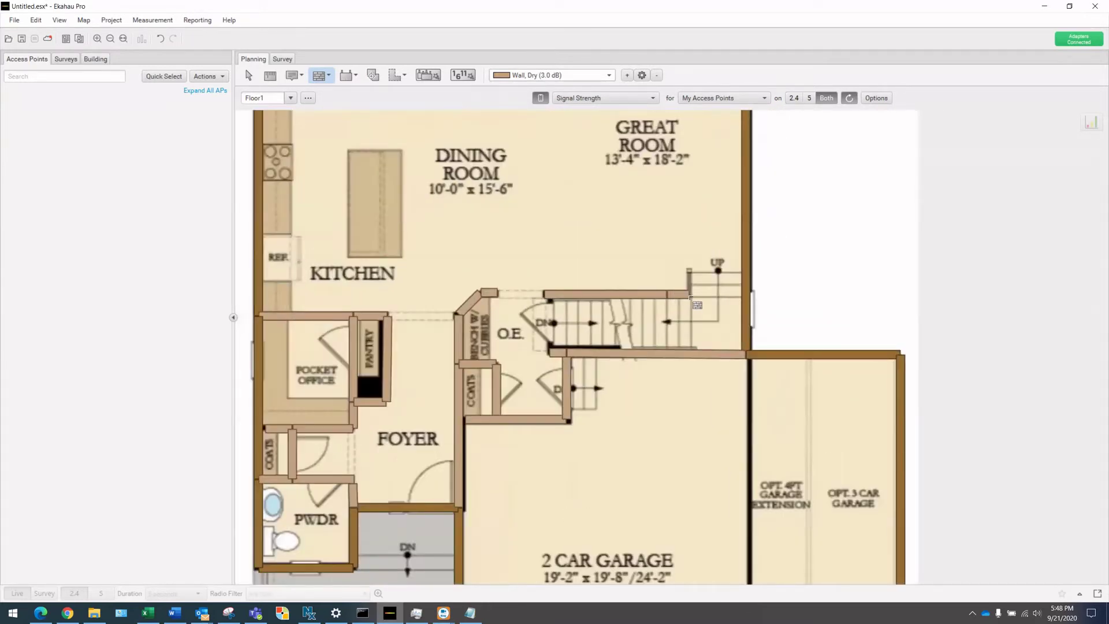
left_click_drag(689, 295, 691, 271)
Step: Switch the plan to Floor2
scroll(653, 273, "down", 3)
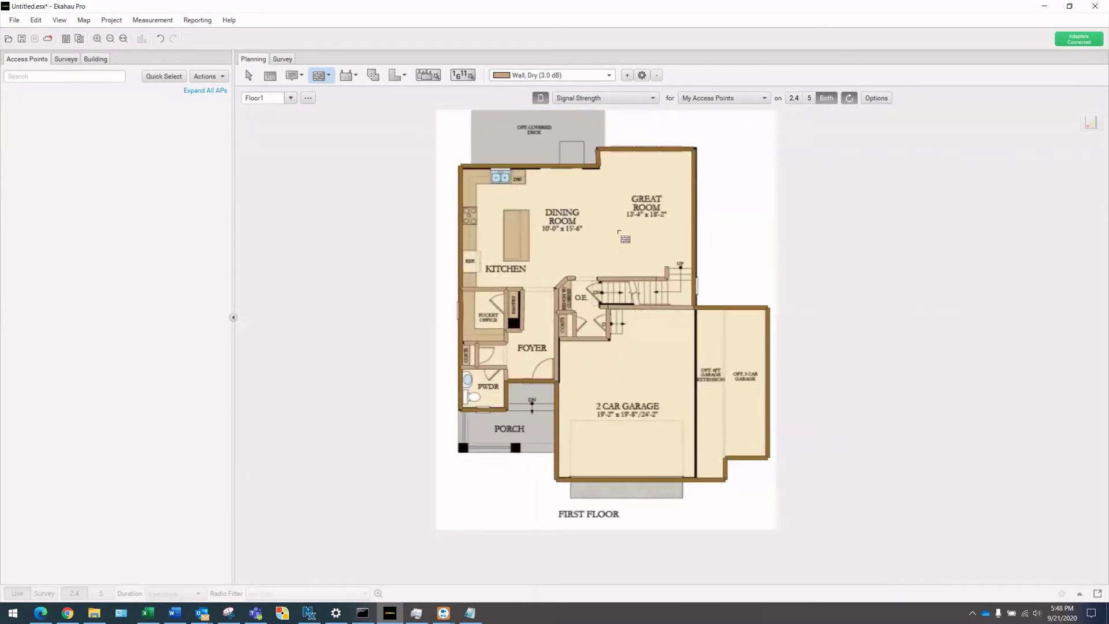
mouse_move(596, 240)
left_mouse_down()
mouse_move(616, 329)
mouse_move(593, 220)
left_mouse_up()
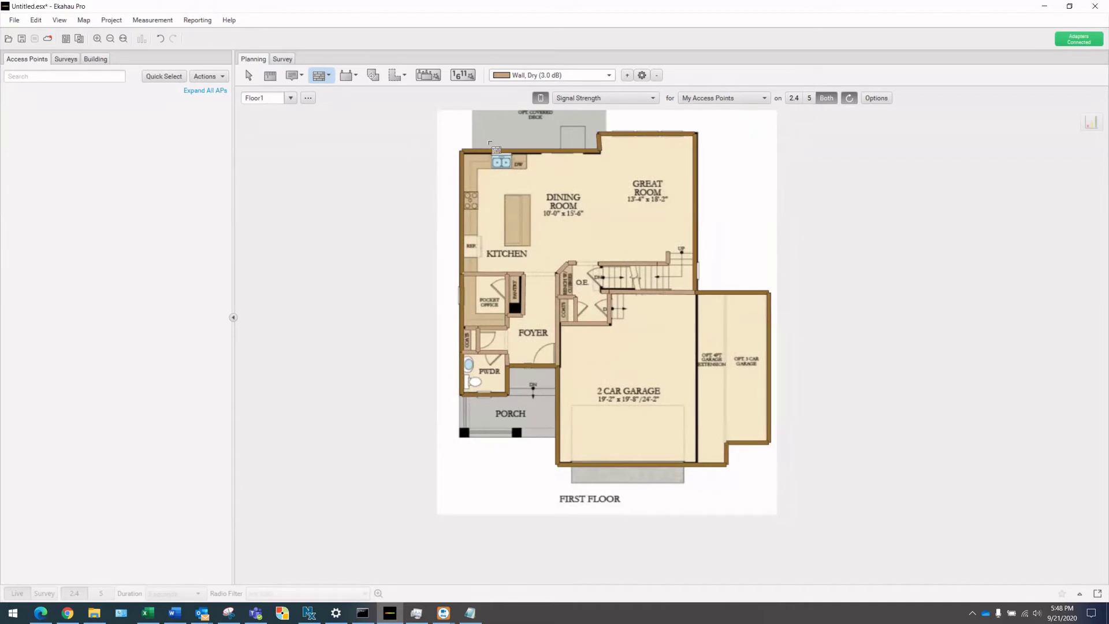
left_click(290, 97)
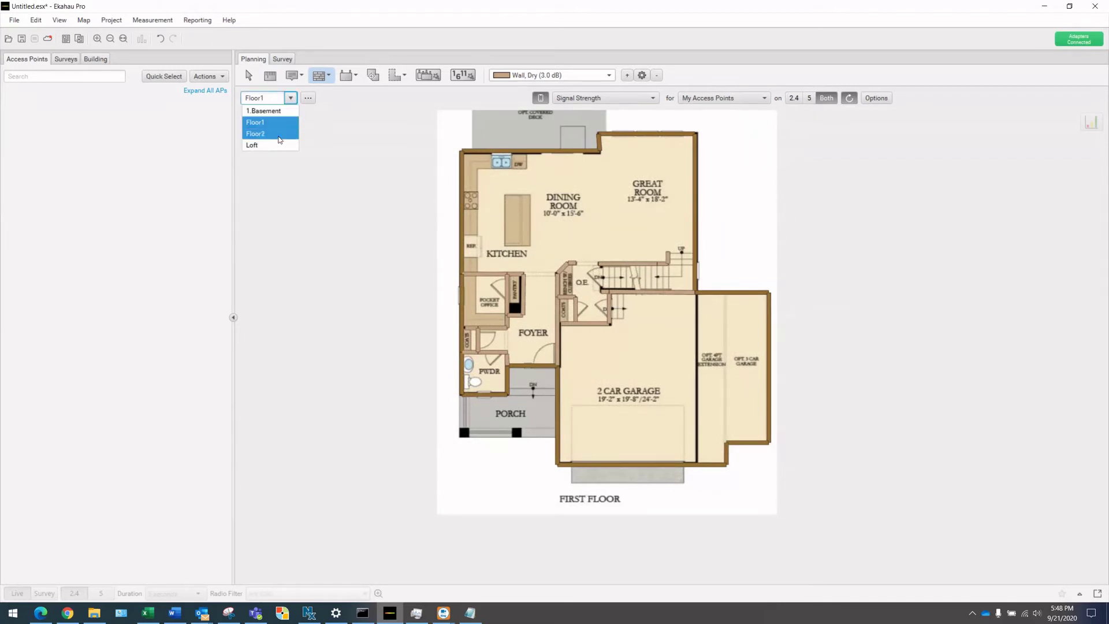
left_click(256, 134)
left_click_drag(605, 243, 544, 256)
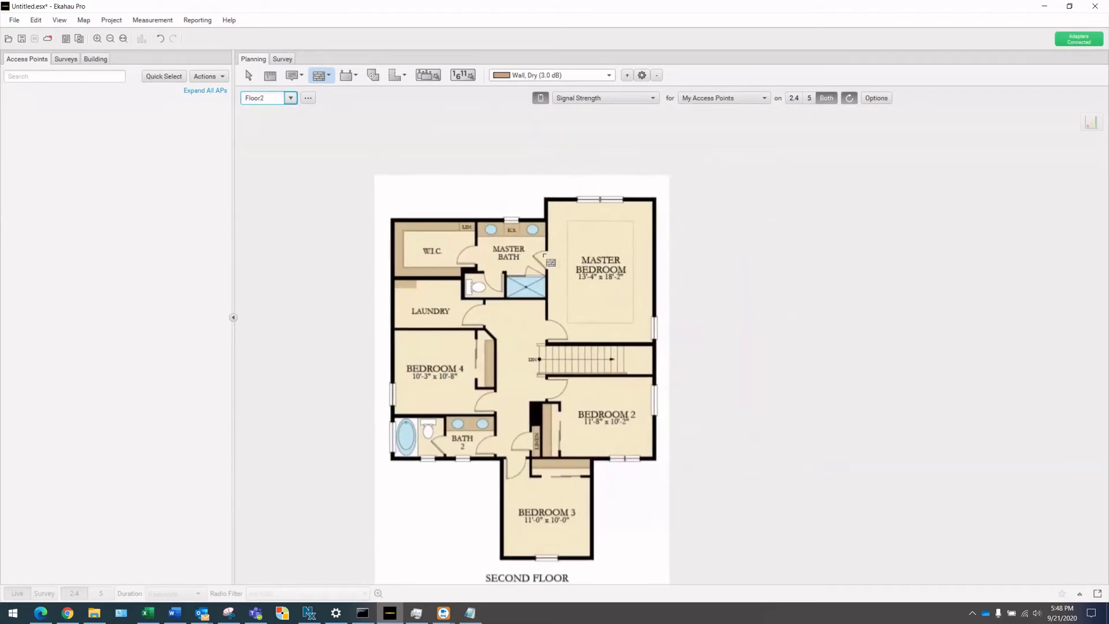
Step: Set the wall type to Door, Hollow Wood (4.0 dB) and draw the exterior wall from the master bedroom's window side to Bedroom 2's outer corner
left_click(610, 76)
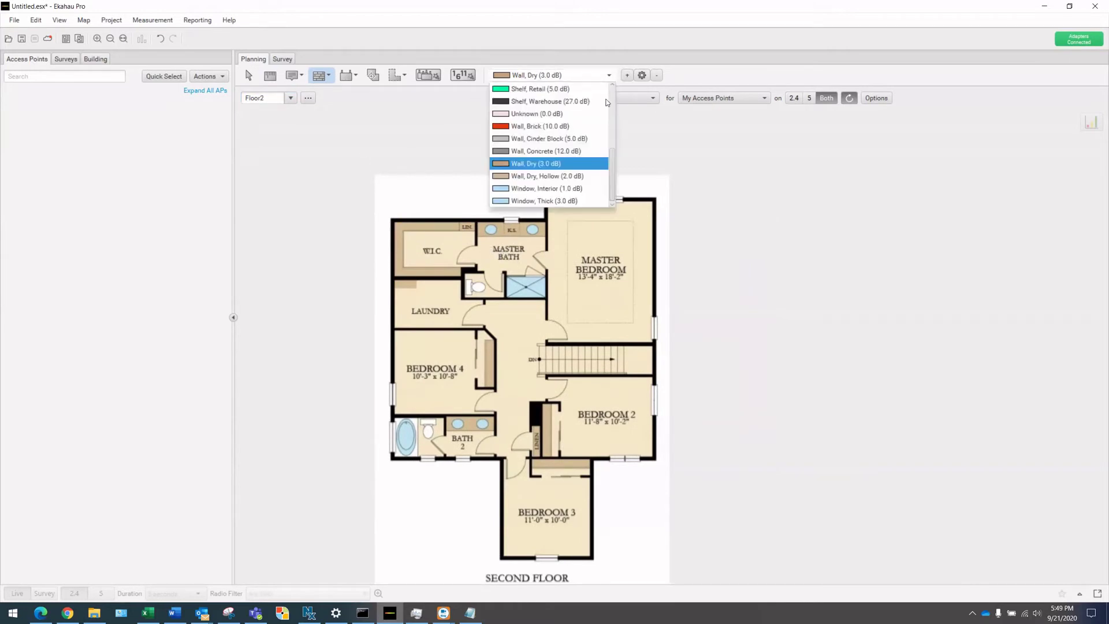
scroll(578, 174, "up", 3)
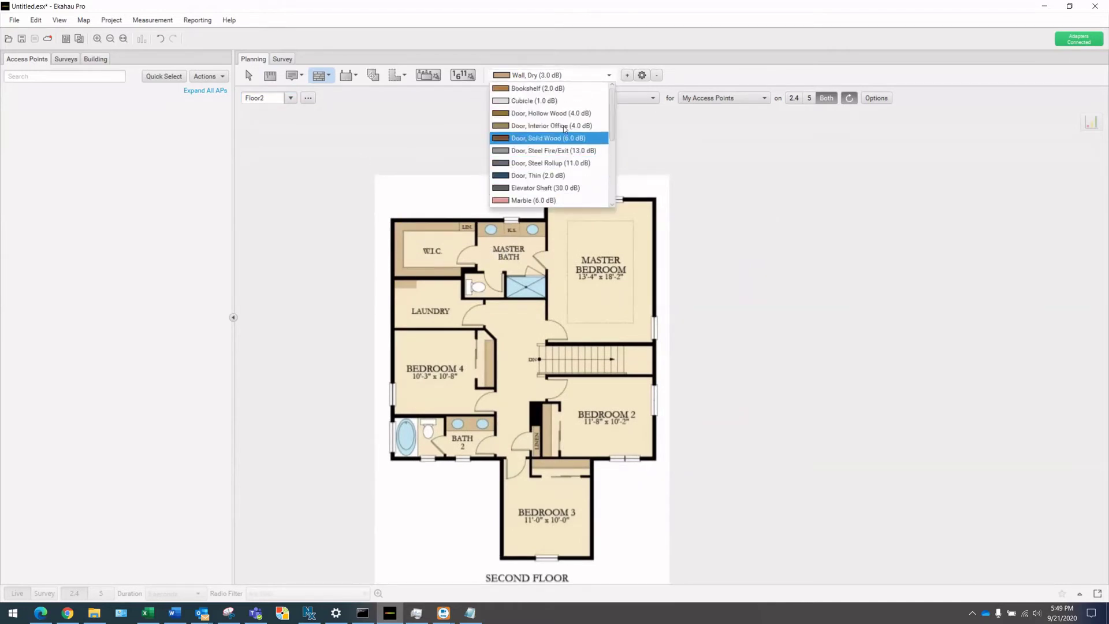
left_click(563, 112)
scroll(563, 216, "up", 3)
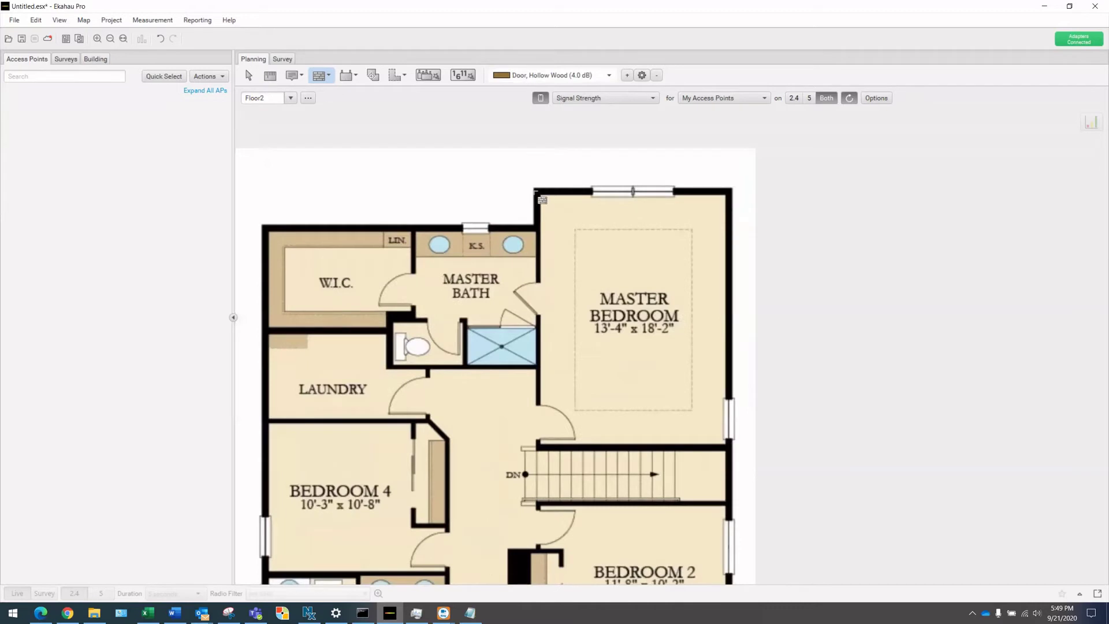
left_click(535, 191)
left_click(730, 192)
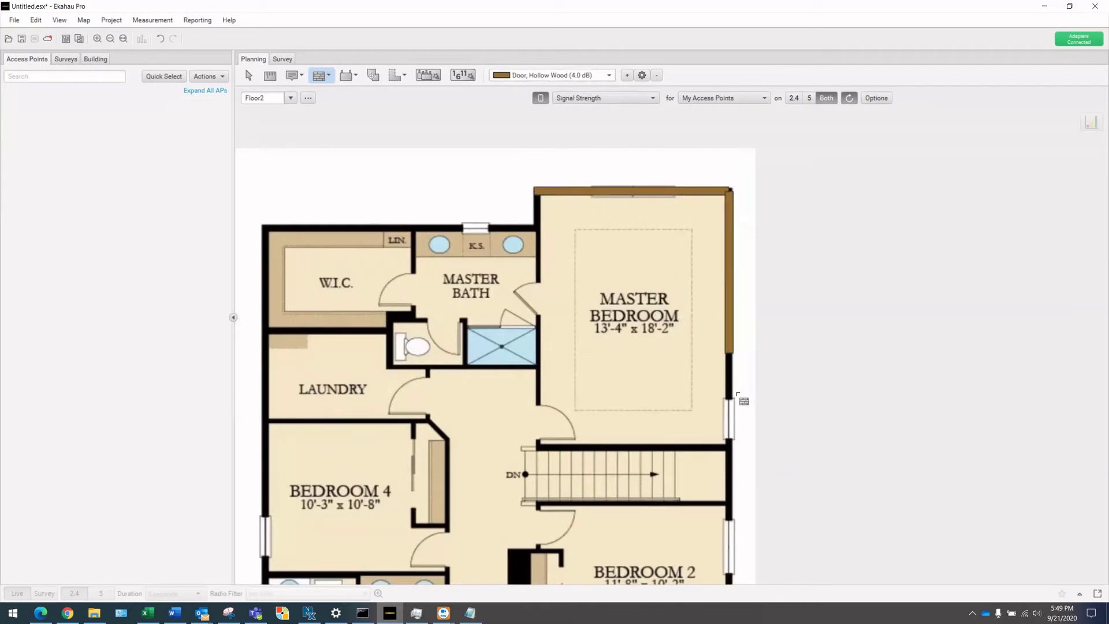
scroll(740, 419, "down", 5)
left_click(711, 398)
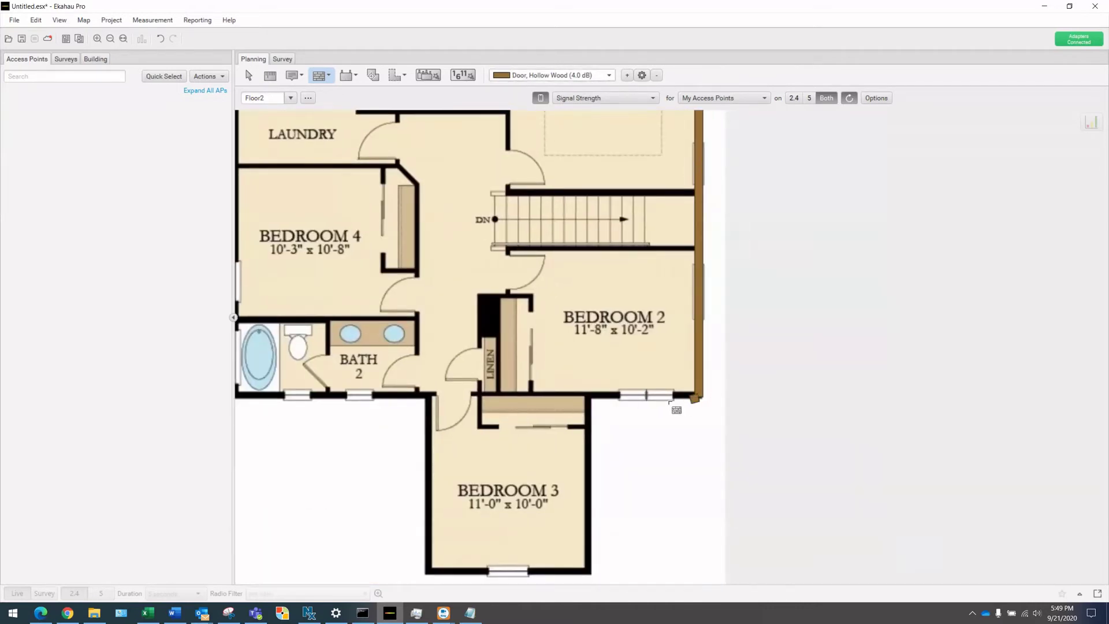
Step: Continue the exterior outline along Bedroom 2's window side and around the three outer sides of Bedroom 3
left_click(587, 398)
left_click(587, 573)
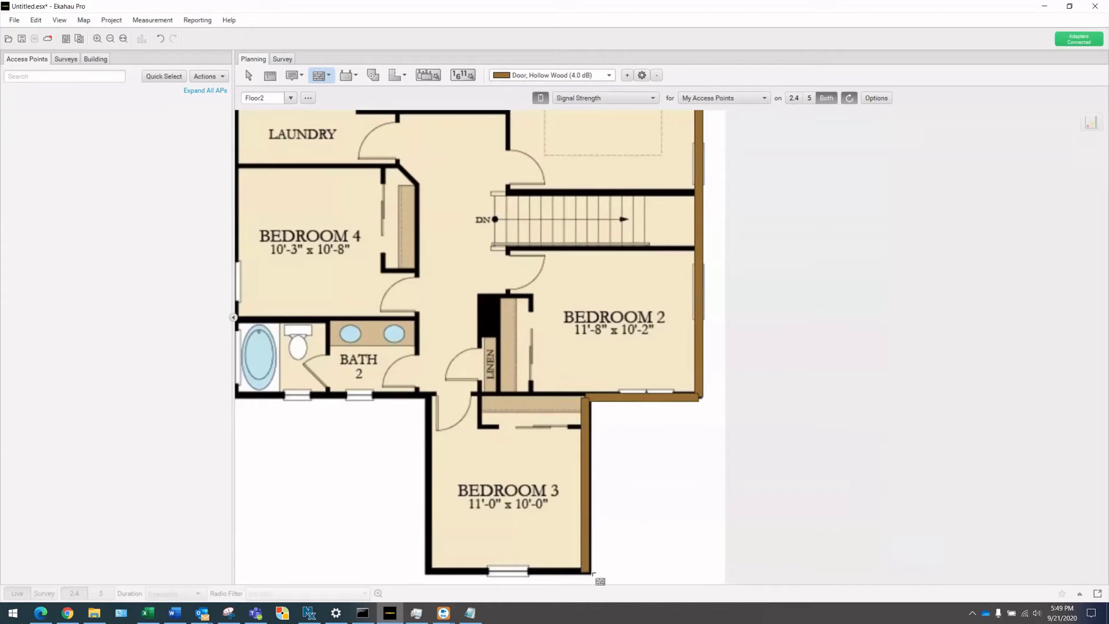
left_click(426, 573)
left_click(424, 395)
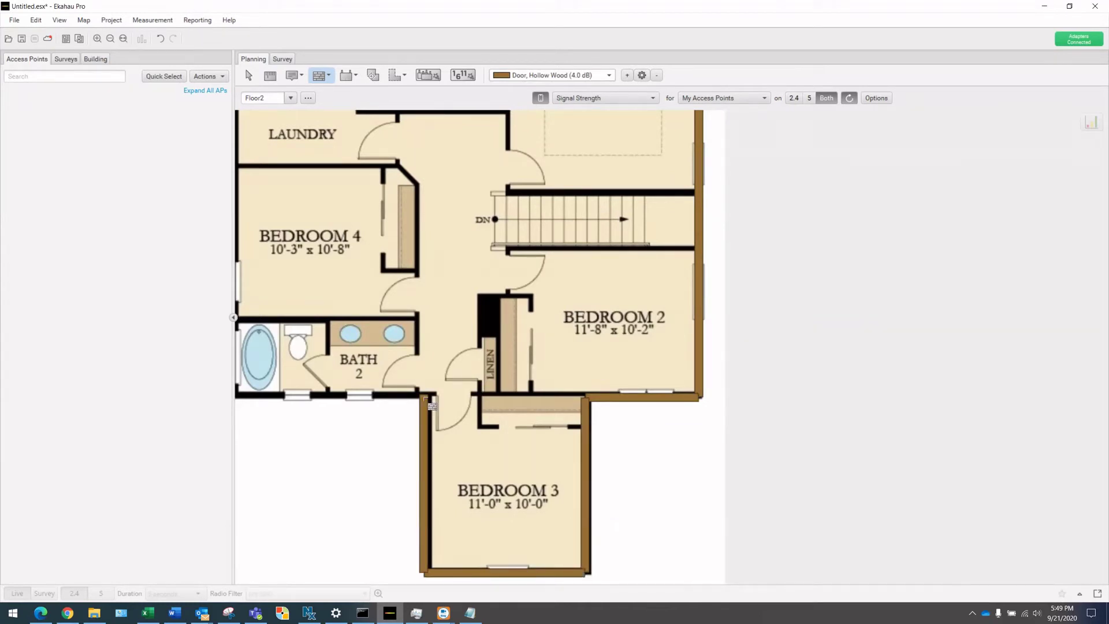
Step: Close the exterior outline past Bath 2, Bedroom 4, the laundry, the W.I.C. and the master bath to the master bedroom corner
left_click_drag(333, 415, 620, 387)
left_click(521, 367)
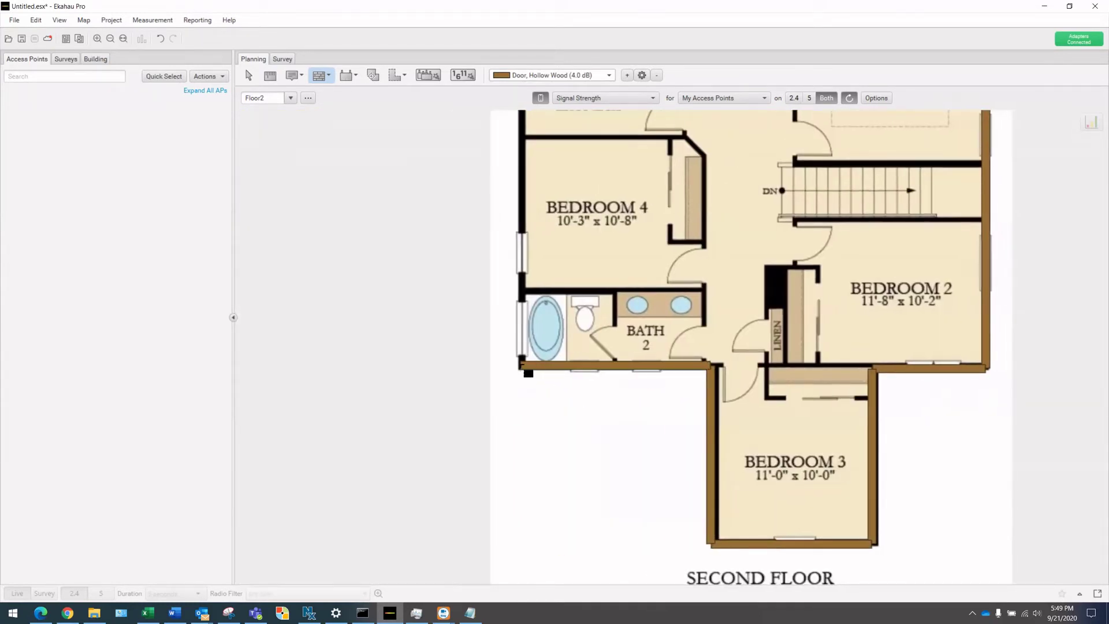
left_click_drag(530, 172, 483, 426)
left_click(472, 196)
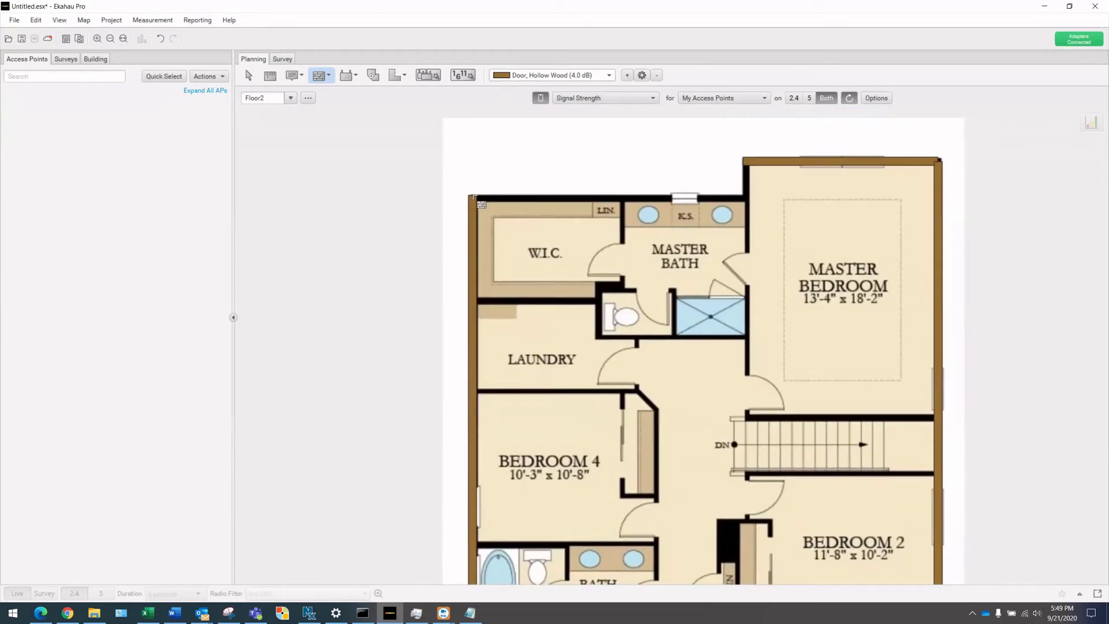
left_click(745, 194)
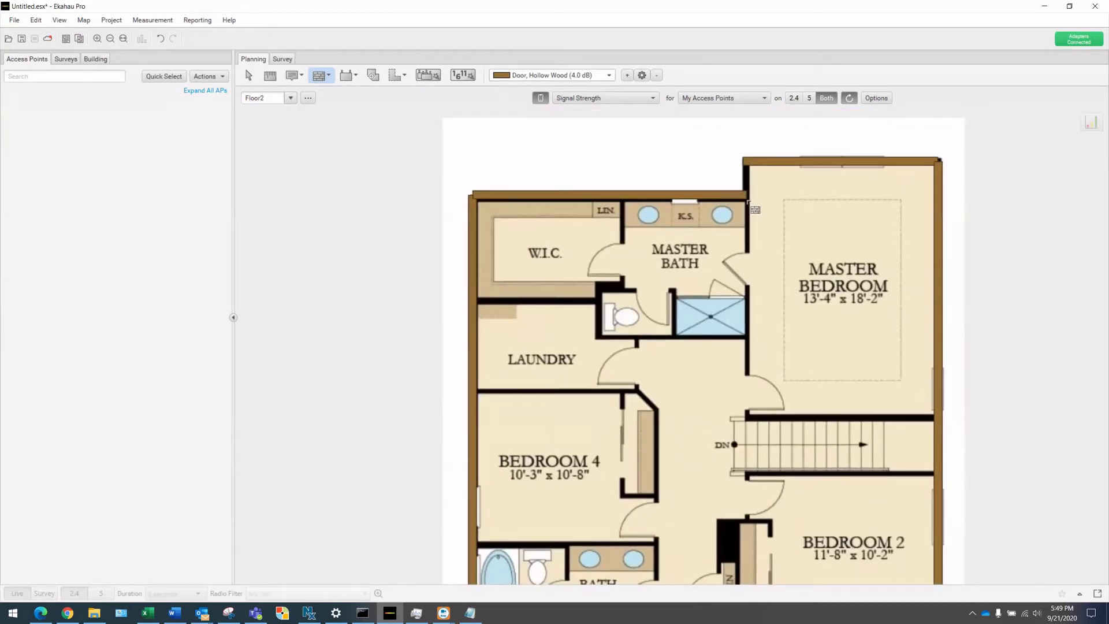
double_click(749, 164)
Step: Switch the wall type to Wall, Dry (3.0 dB) and draw the walls separating the W.I.C. from the laundry and master bath
left_click(610, 75)
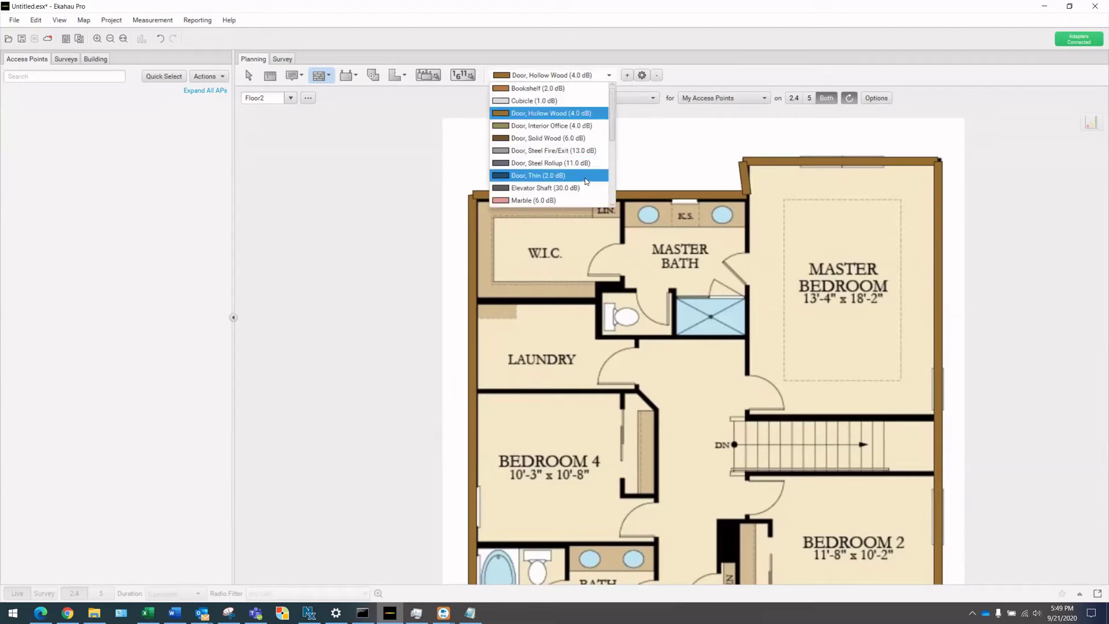
scroll(585, 181, "down", 3)
left_click(579, 173)
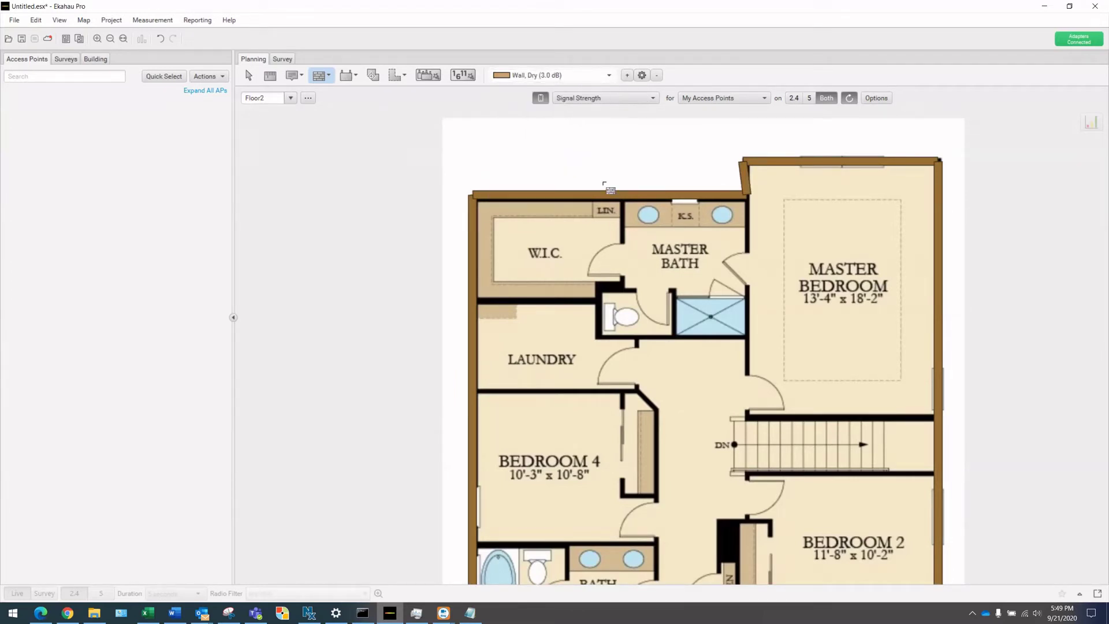
left_click(474, 301)
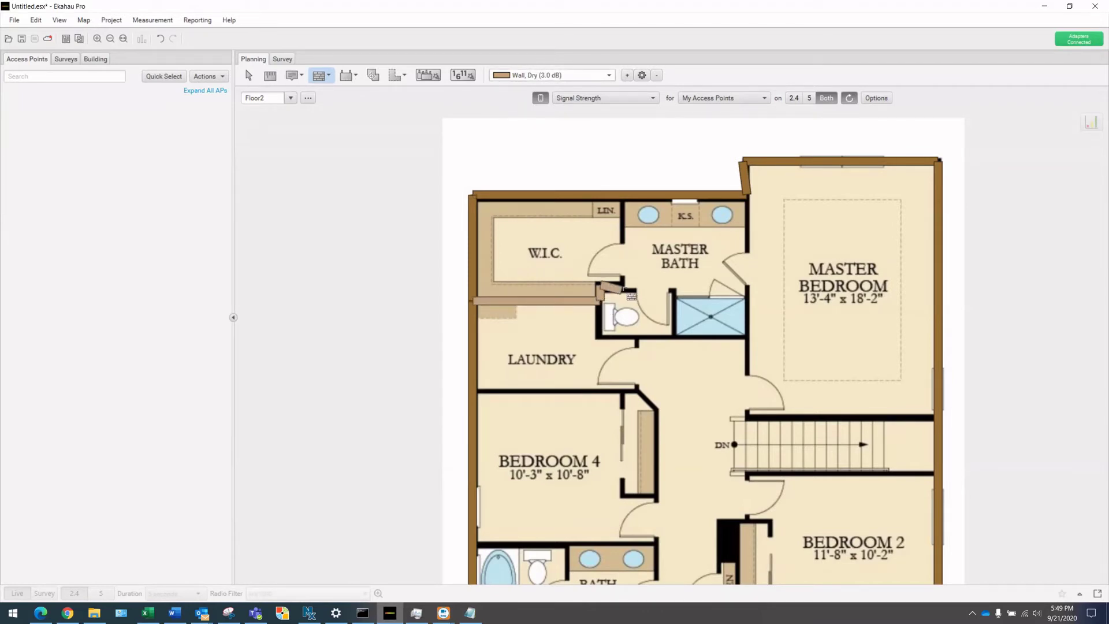
left_click(622, 285)
double_click(625, 197)
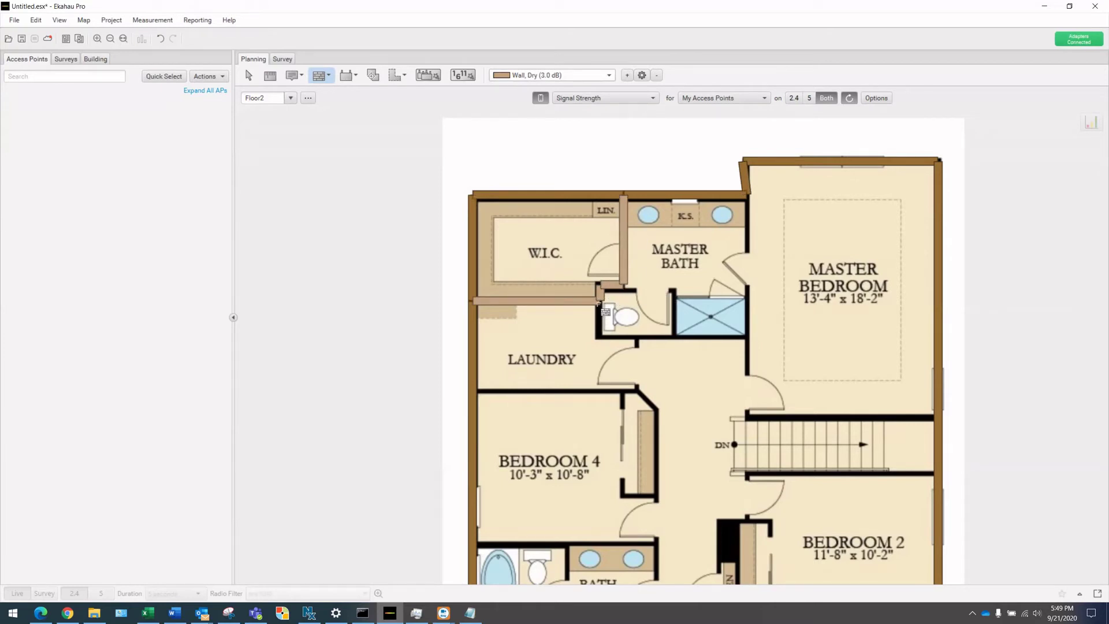
Step: Draw dry walls along the toilet room's laundry side, below the Master Bath, and between the Master Bath and Master Bedroom
left_click(600, 302)
left_click(600, 340)
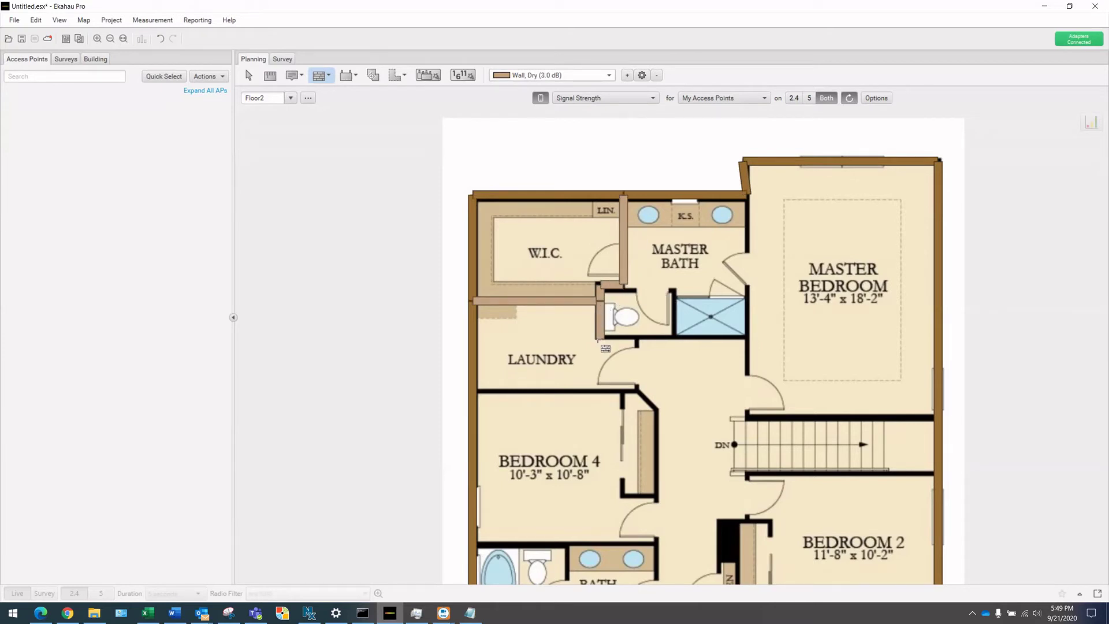
left_click(750, 341)
double_click(748, 198)
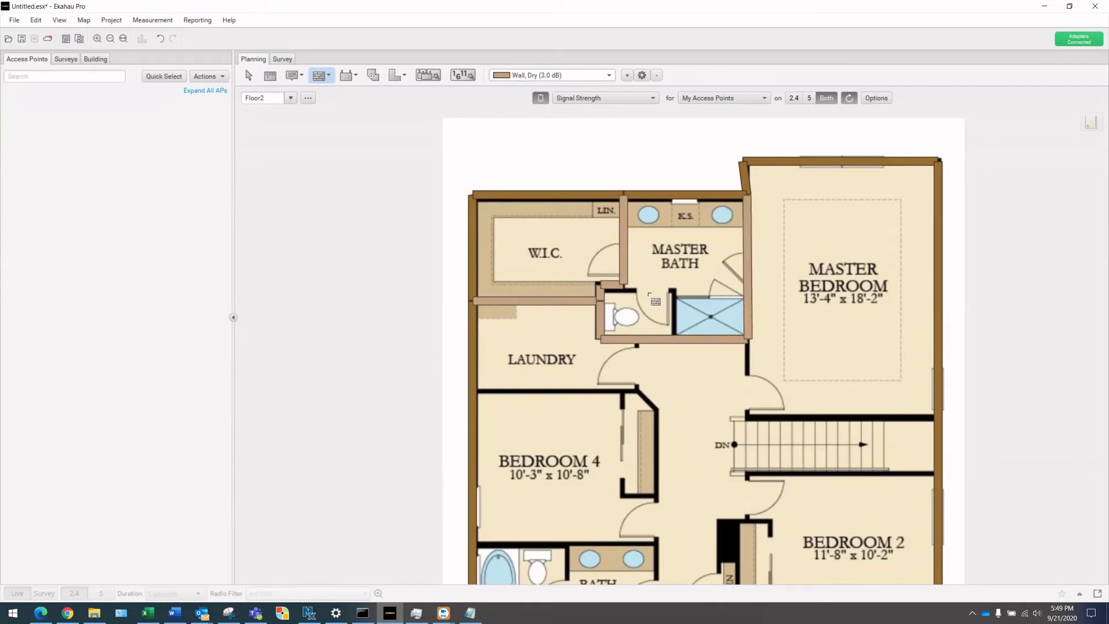
Step: Enclose the Master Bath toilet room with dry walls on its shower side and across its door side
left_click(674, 338)
left_click(674, 287)
double_click(602, 283)
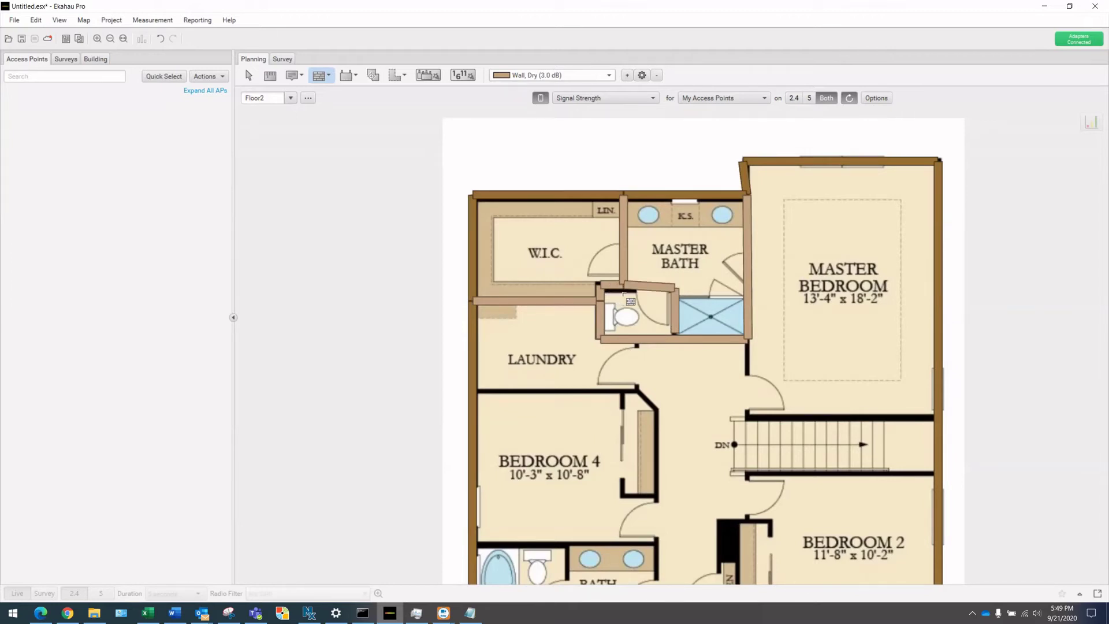
Step: Draw the dry wall between Laundry and Bedroom 4, around the angled corner and along the hallway to Bath 2's exterior wall
left_click(480, 391)
double_click(597, 391)
left_click(640, 391)
left_click(661, 412)
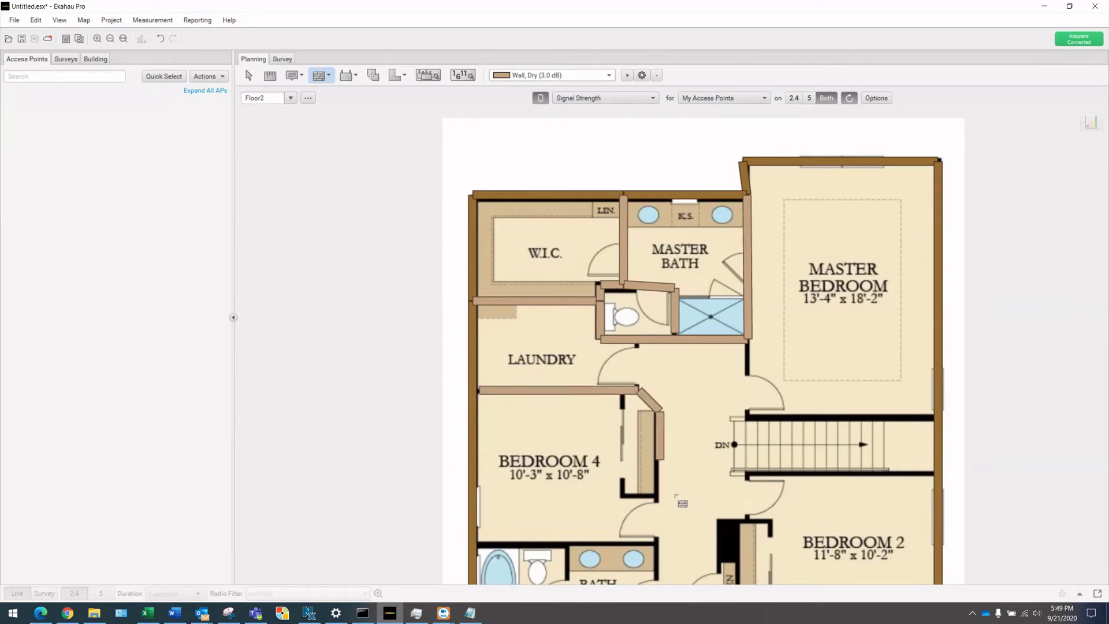
scroll(653, 524, "down", 3)
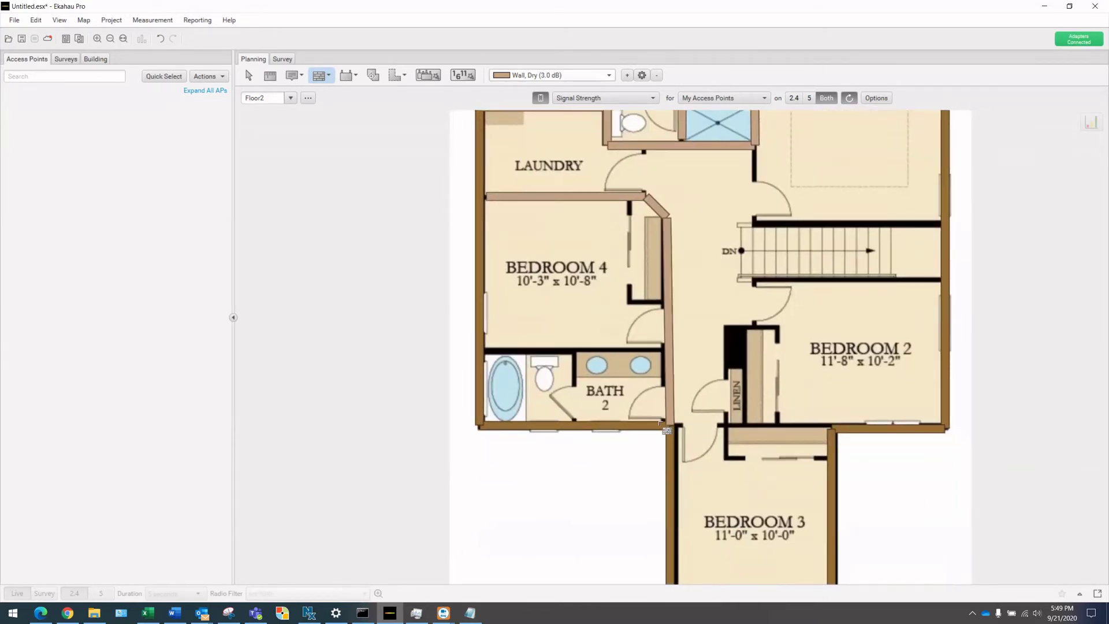
left_click(660, 421)
Step: Draw the dry wall between the hallway, Bedroom 2 and Bedroom 3, plus the short side wall of Bedroom 3's closet
left_click(671, 426)
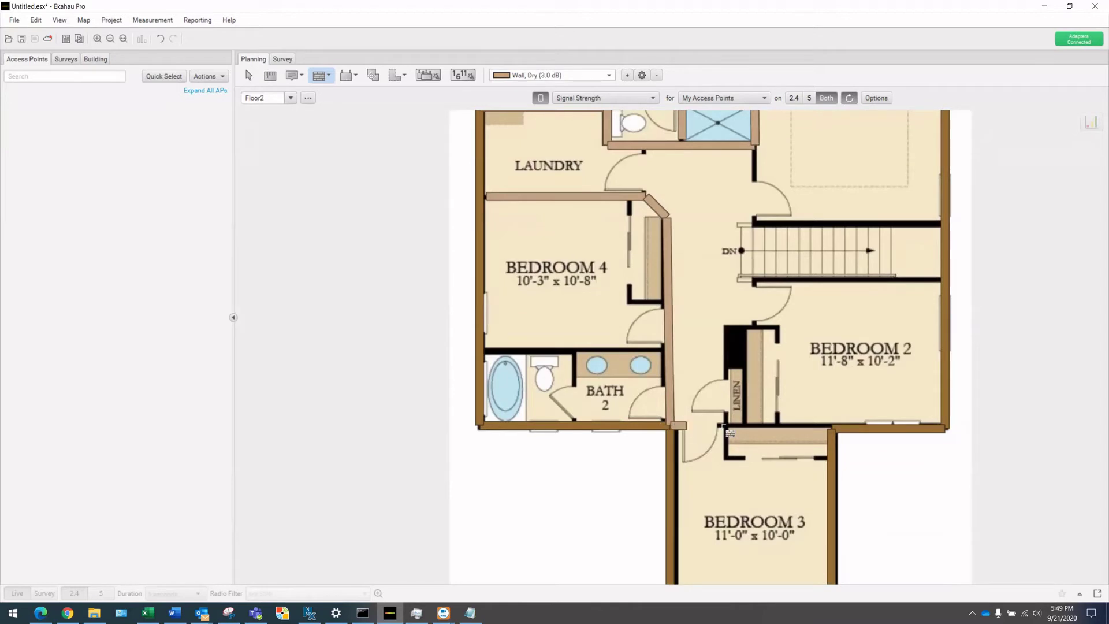
left_click(830, 428)
left_click(726, 428)
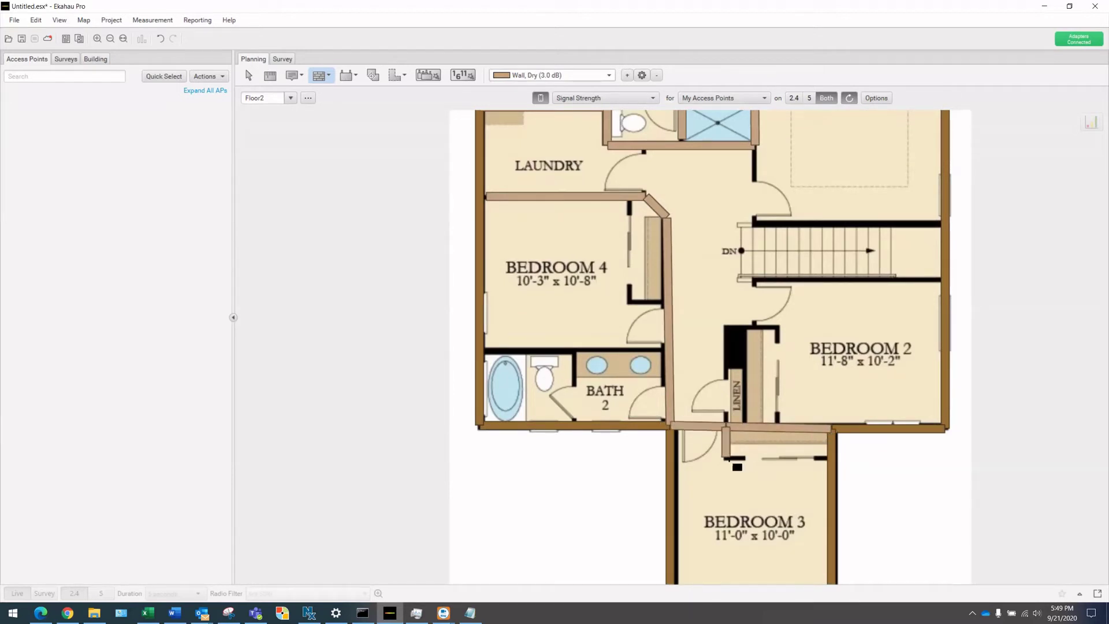
left_click(728, 460)
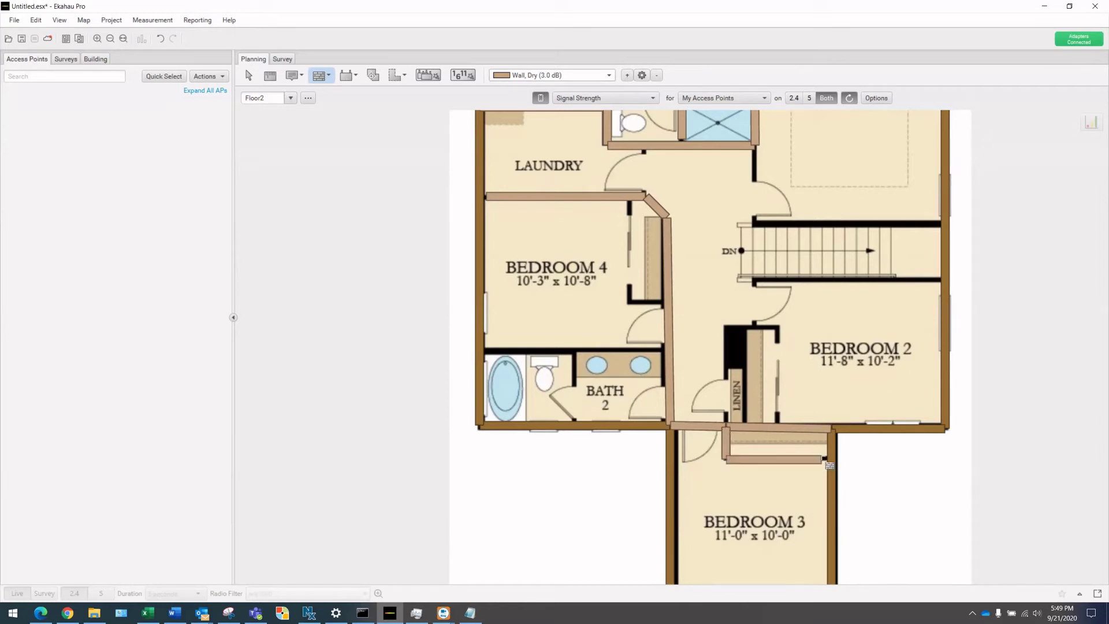
Step: Draw the dry wall across the front of Bedroom 3's closet, from its side wall to the exterior wall
left_click(825, 459)
key("ctrl+z")
scroll(748, 327, "up", 3)
left_click_drag(812, 420, 680, 77)
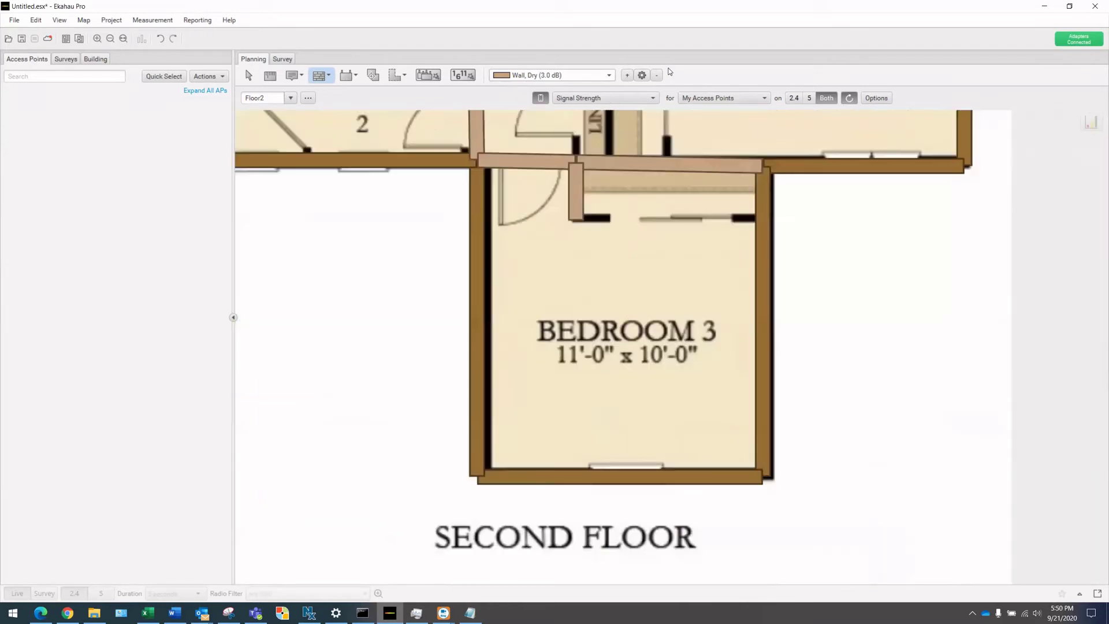
left_click(584, 220)
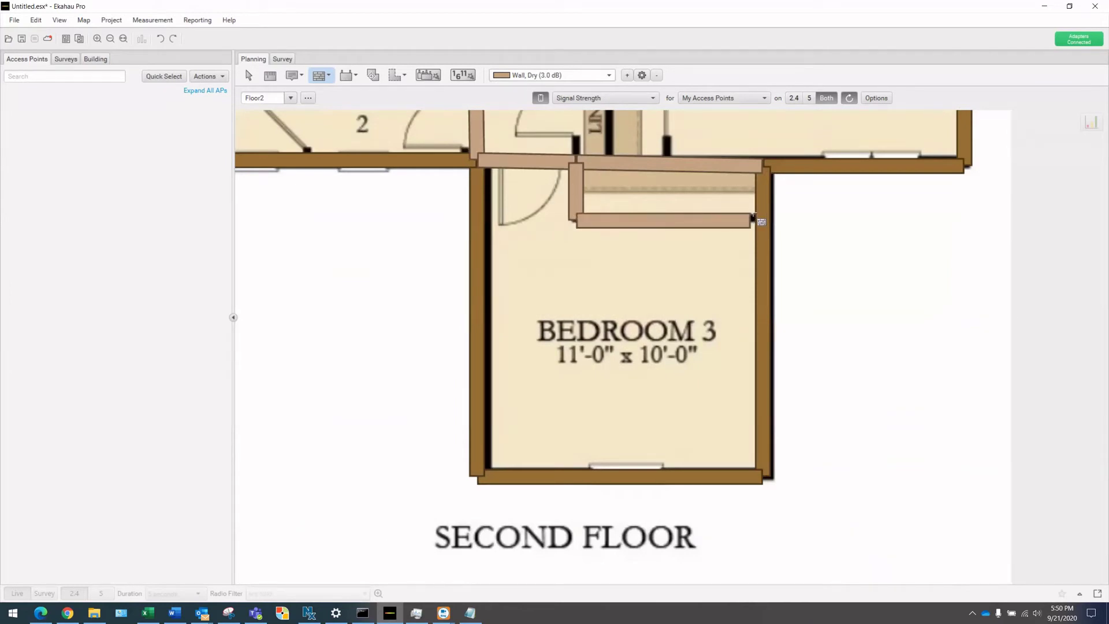
left_click(754, 220)
Step: Draw dry walls along the hallway side of the linen closet and across the upper end of Bedroom 2's closet
scroll(735, 215, "down", 4)
scroll(551, 414, "up", 4)
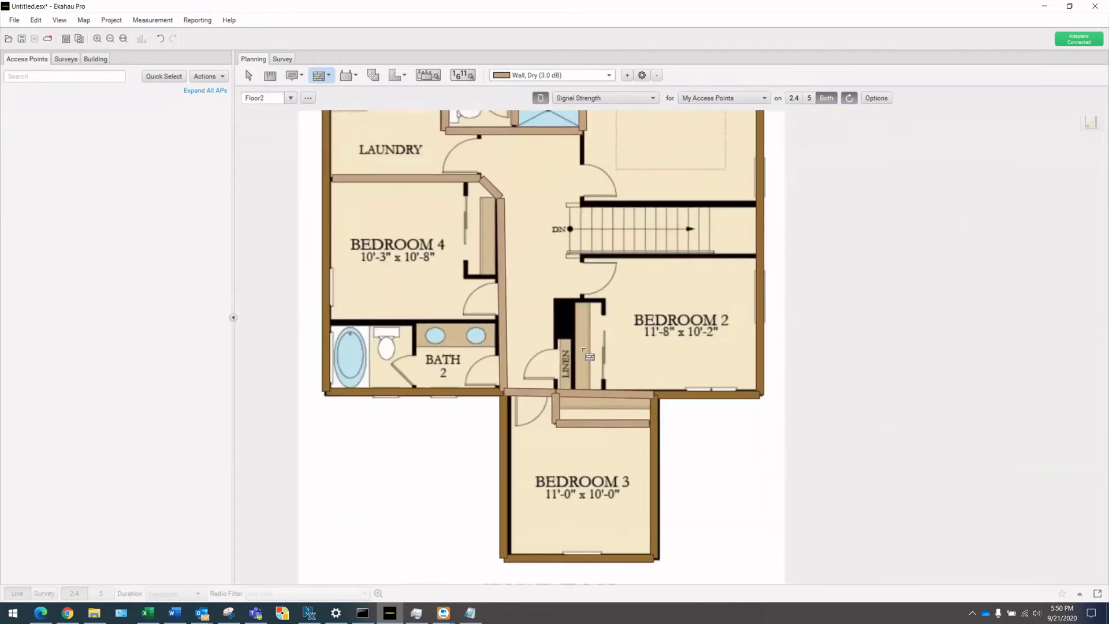
left_click(541, 408)
left_click(539, 255)
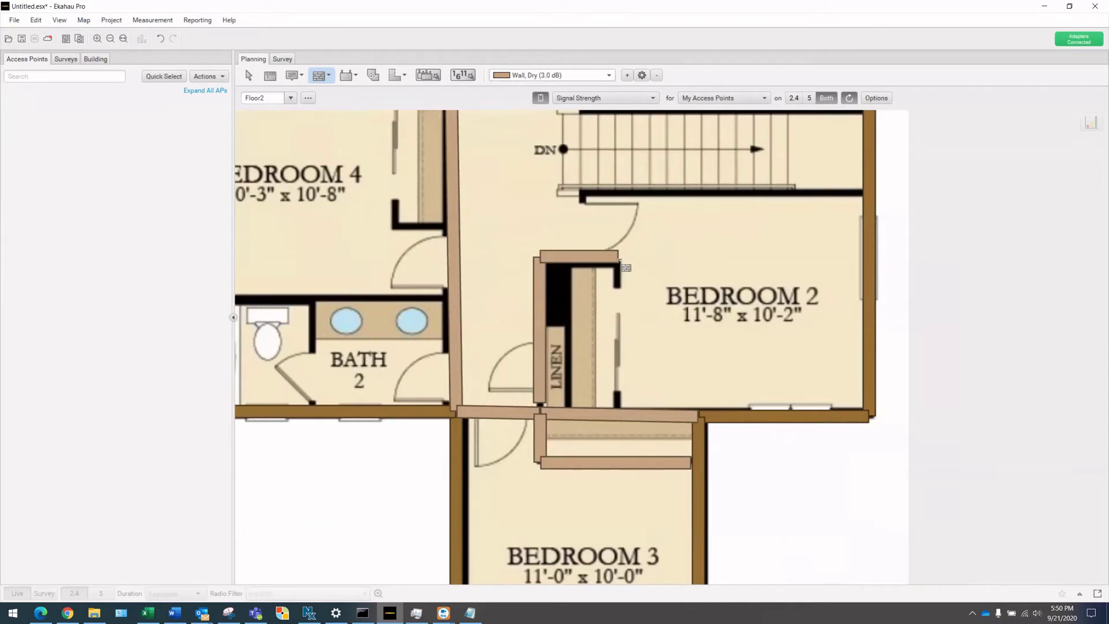
left_click(618, 256)
key("Escape")
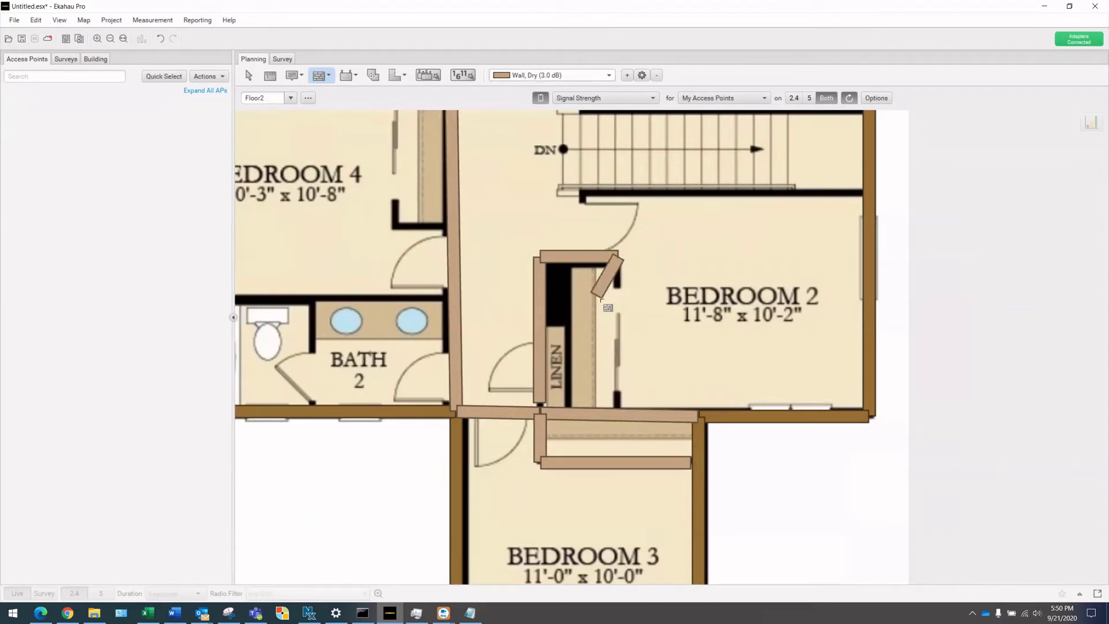
Step: Draw dry walls at the Bedroom 2 and Master Bedroom doorways and along both sides of the staircase
left_click(583, 254)
left_click(582, 192)
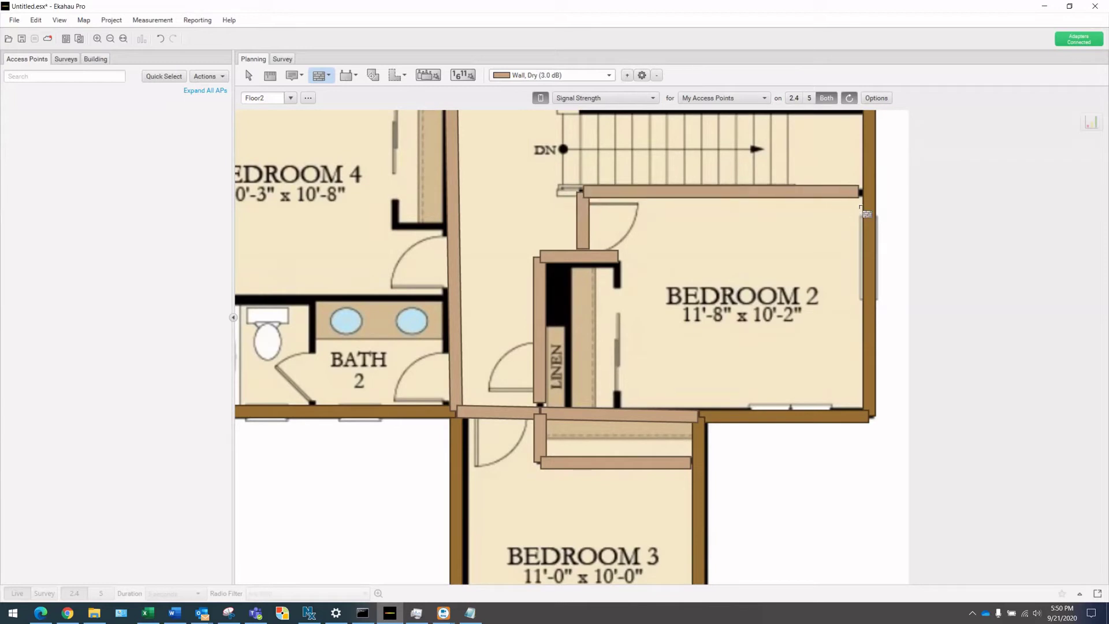
scroll(572, 326, "up", 3)
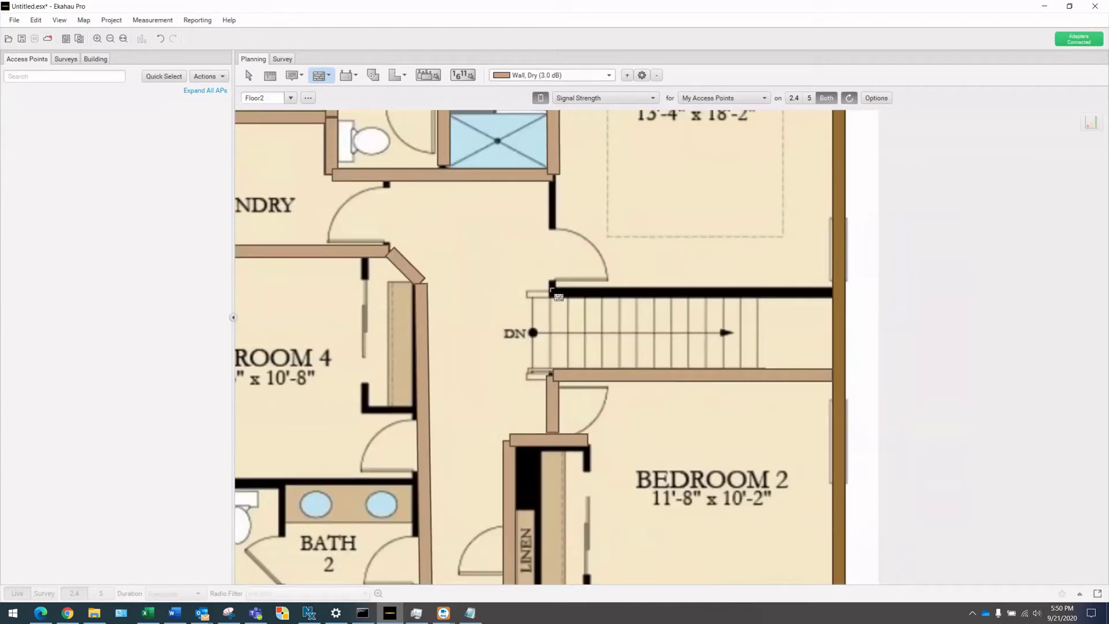
left_click(553, 290)
left_click(838, 295)
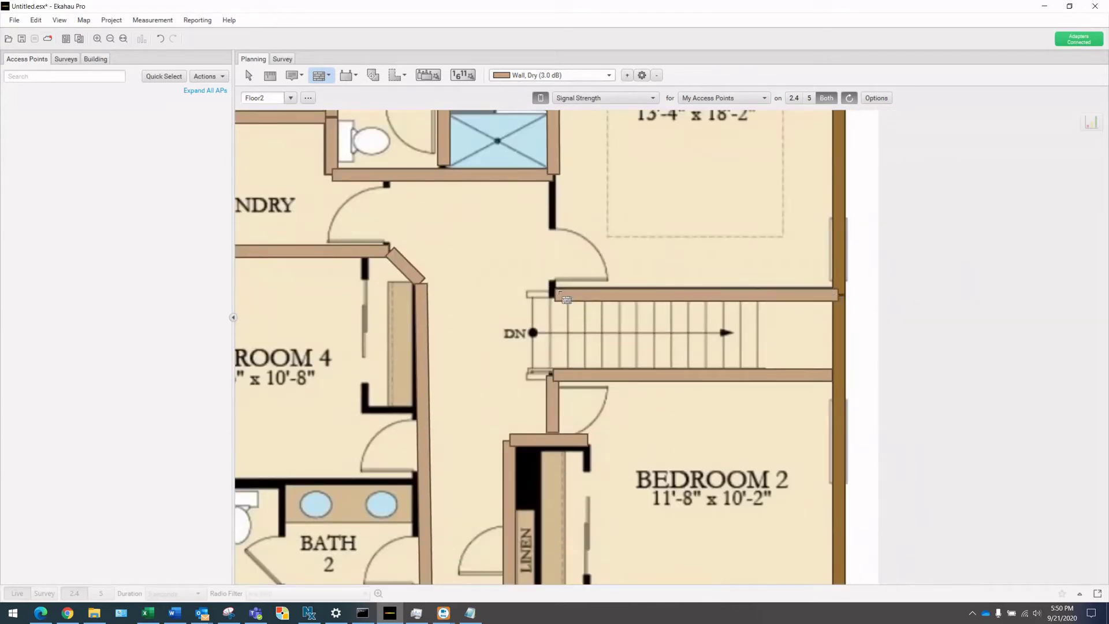
Step: Draw dry walls between Bedroom 4 and Bath 2, at the lower end of Bedroom 4's closet, and for Bath 2's partition
scroll(470, 295, "down", 3)
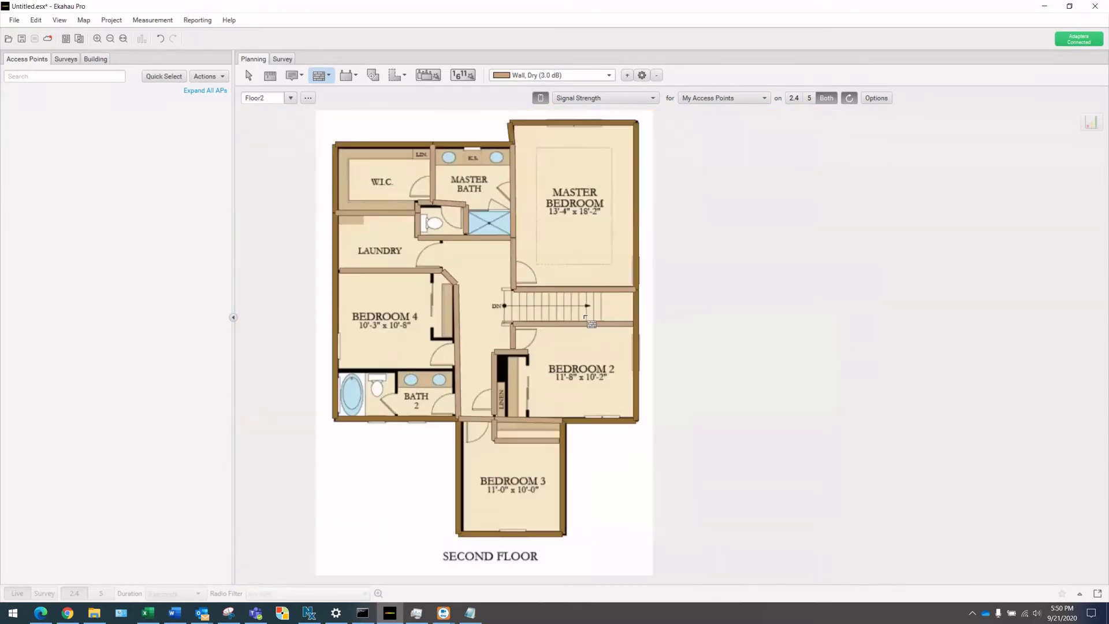
scroll(405, 352, "up", 3)
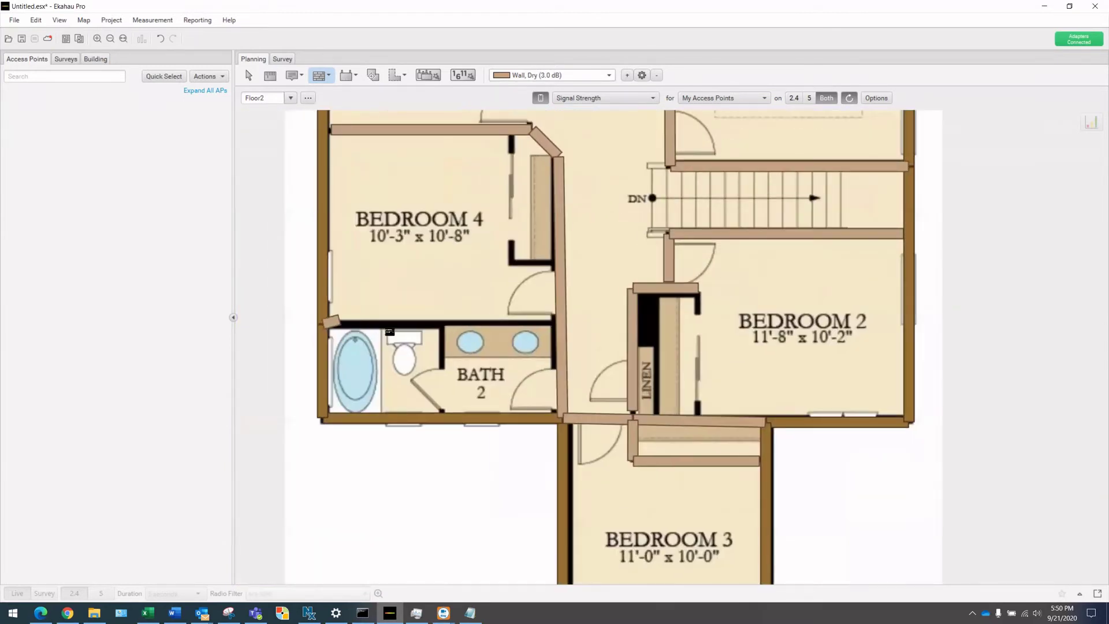
left_click(560, 324)
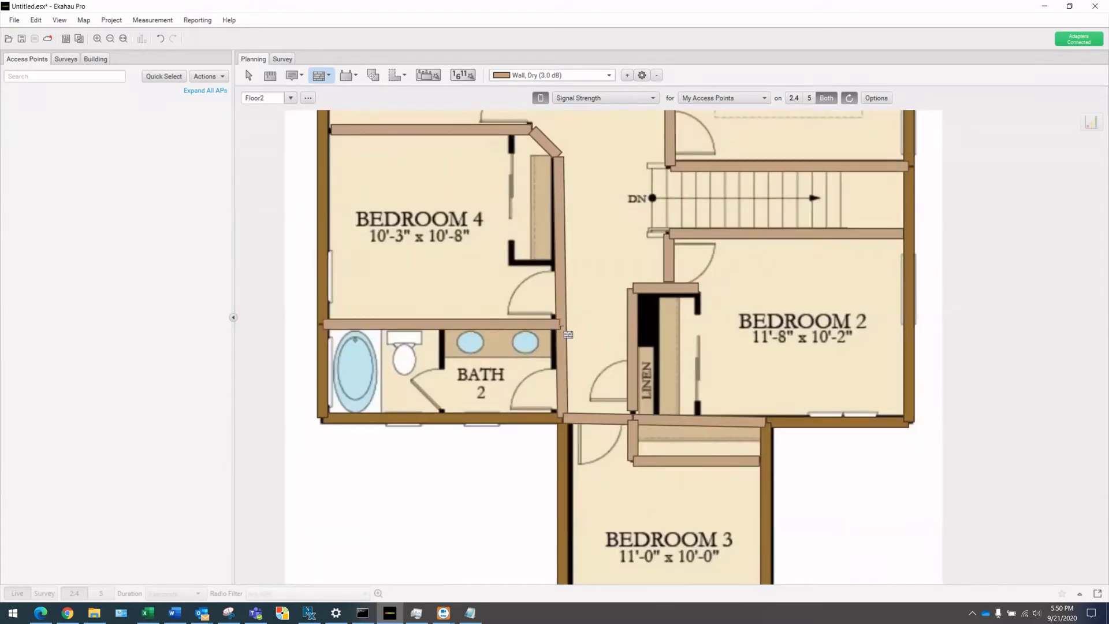
left_click(552, 262)
left_click_drag(511, 257, 508, 263)
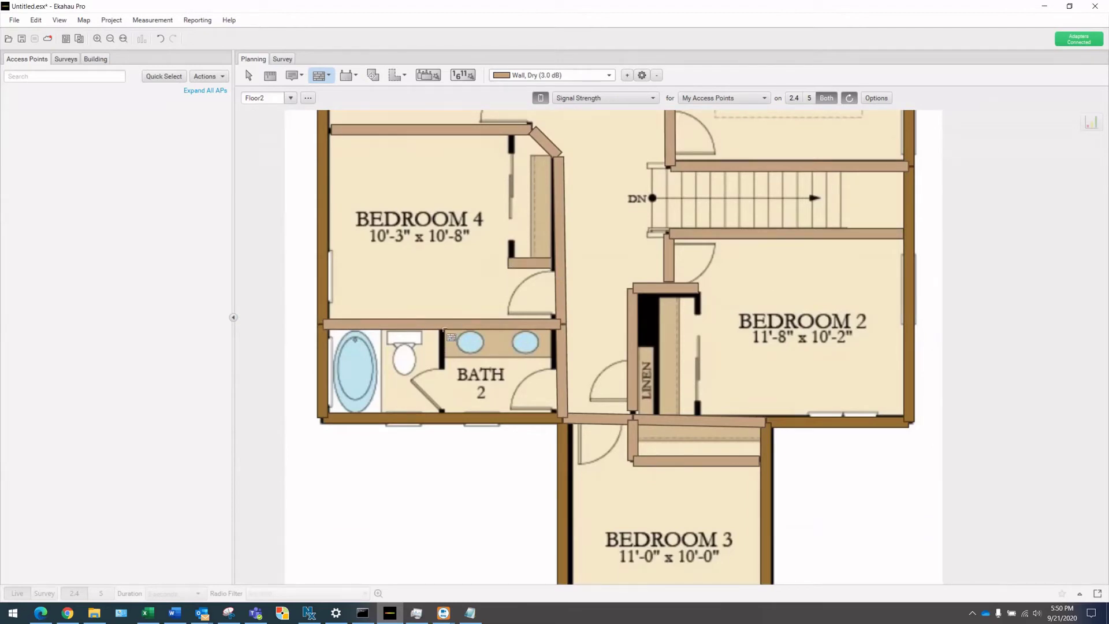
left_click_drag(442, 324, 443, 376)
Step: Switch to the Loft floor plan and trace its upper, window-side and bathroom-side walls with dry wall
scroll(514, 337, "down", 3)
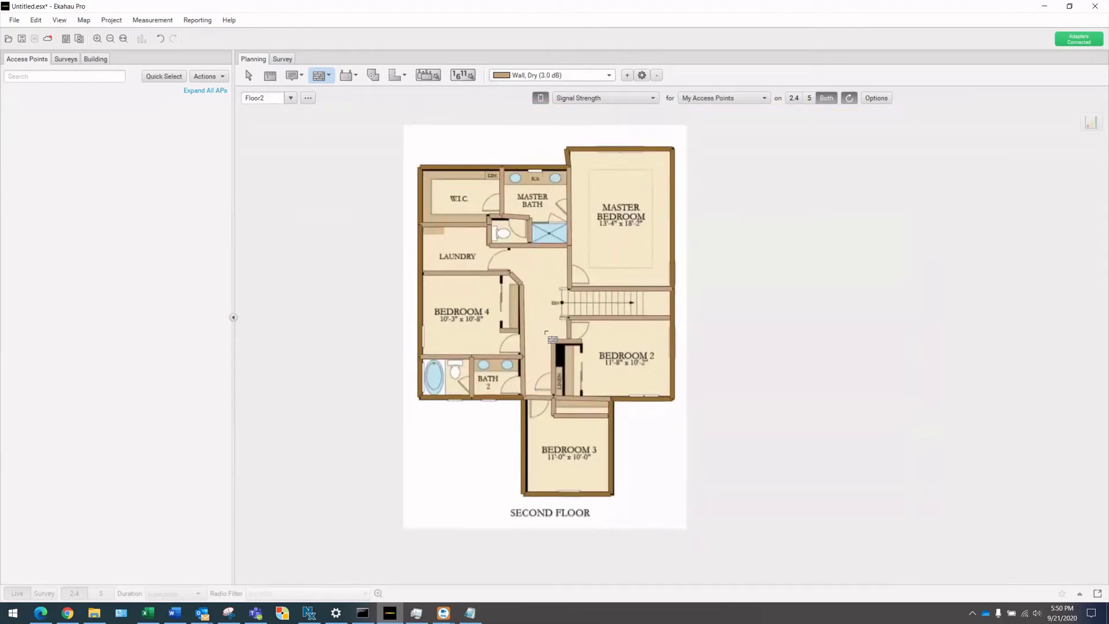
left_click(290, 98)
left_click(276, 147)
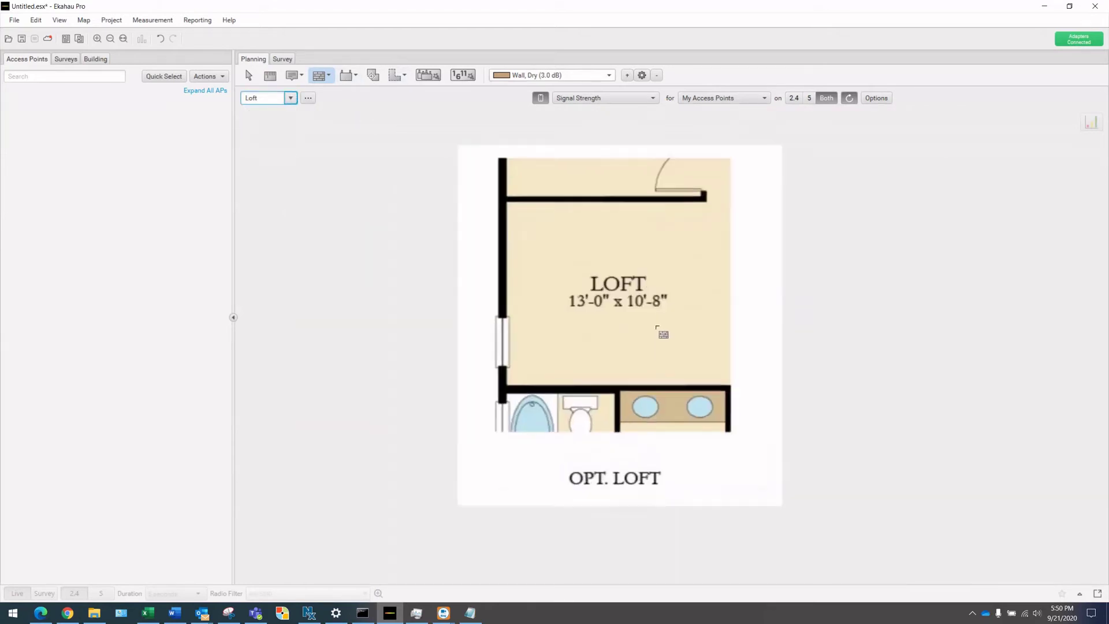
left_click(707, 183)
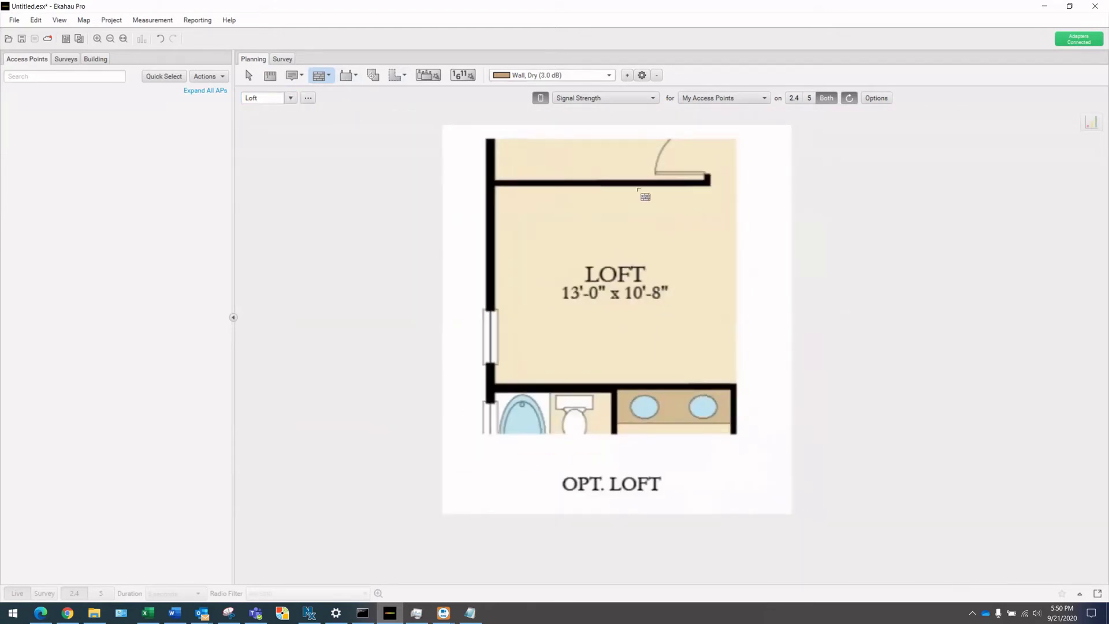
left_click(487, 183)
left_click(487, 389)
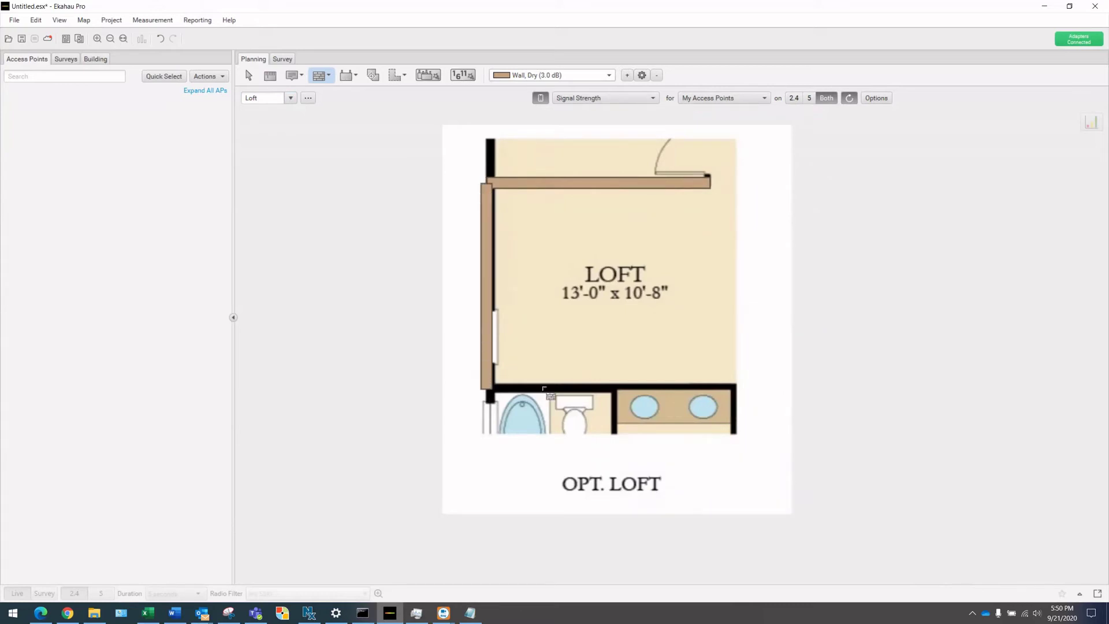
double_click(736, 389)
scroll(630, 323, "down", 2)
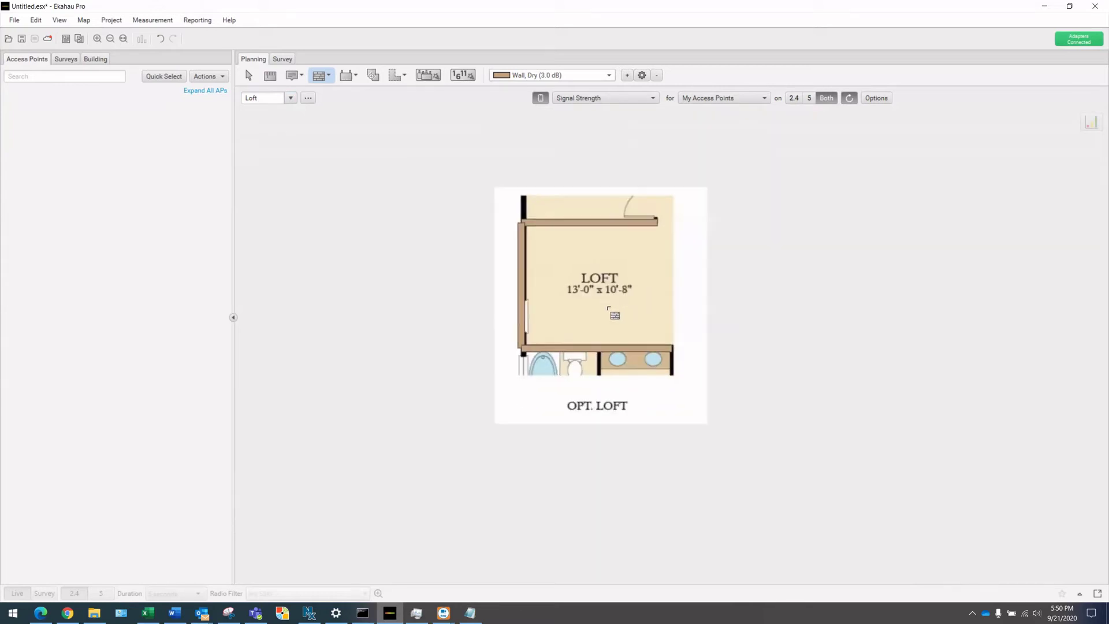
Step: Switch to the 1.Basement floor plan and set the wall type to Wall, Concrete (12.0 dB)
left_click(291, 98)
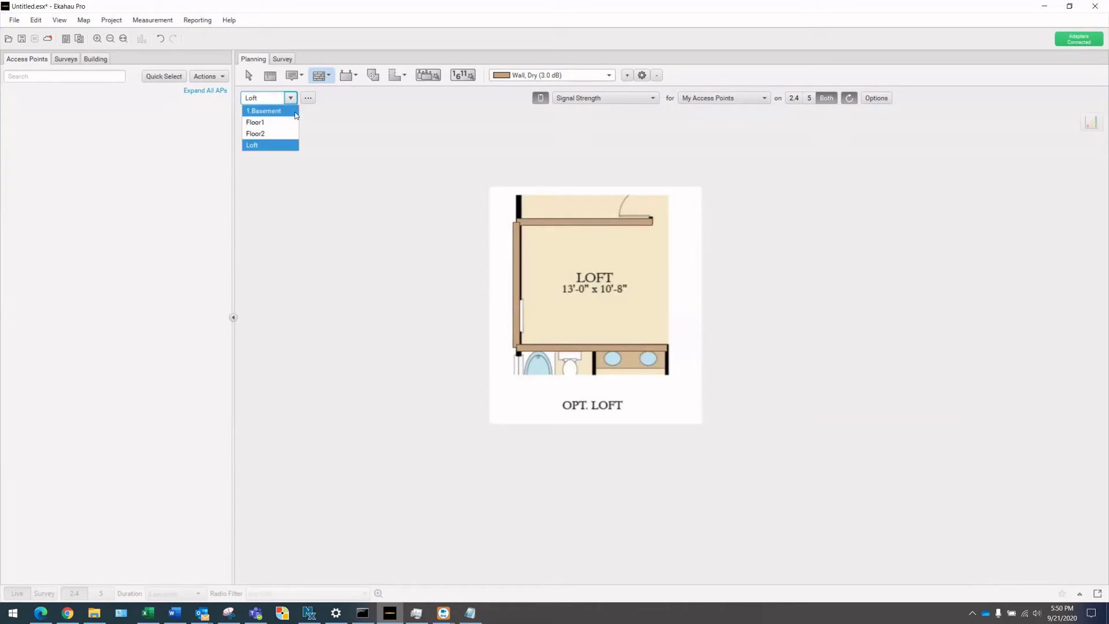
left_click(272, 111)
scroll(594, 295, "up", 2)
scroll(594, 295, "down", 2)
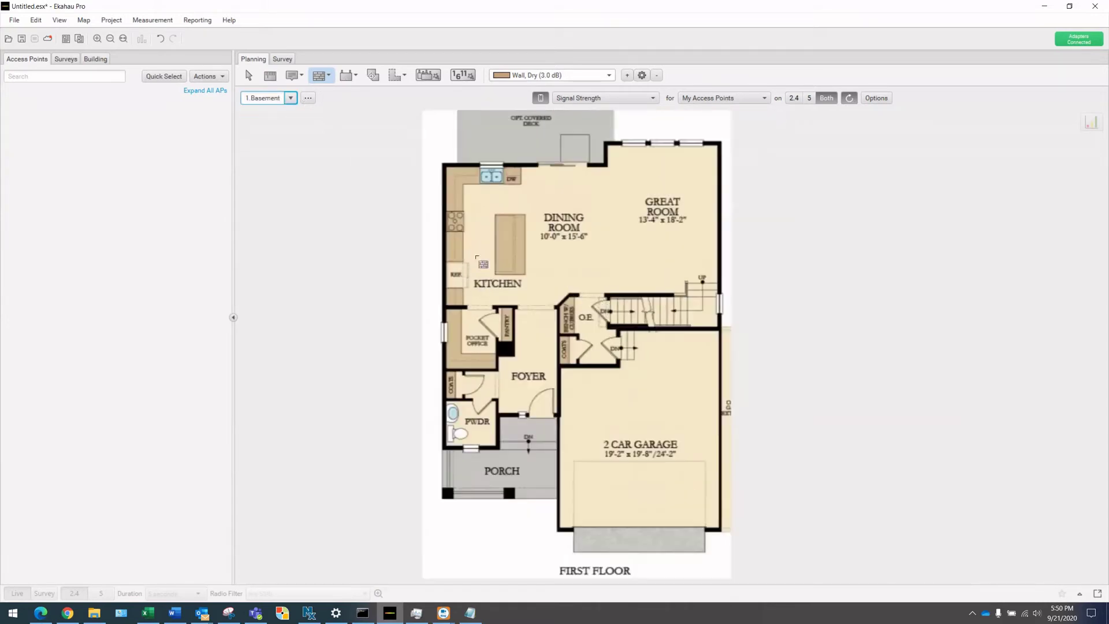
left_click(608, 76)
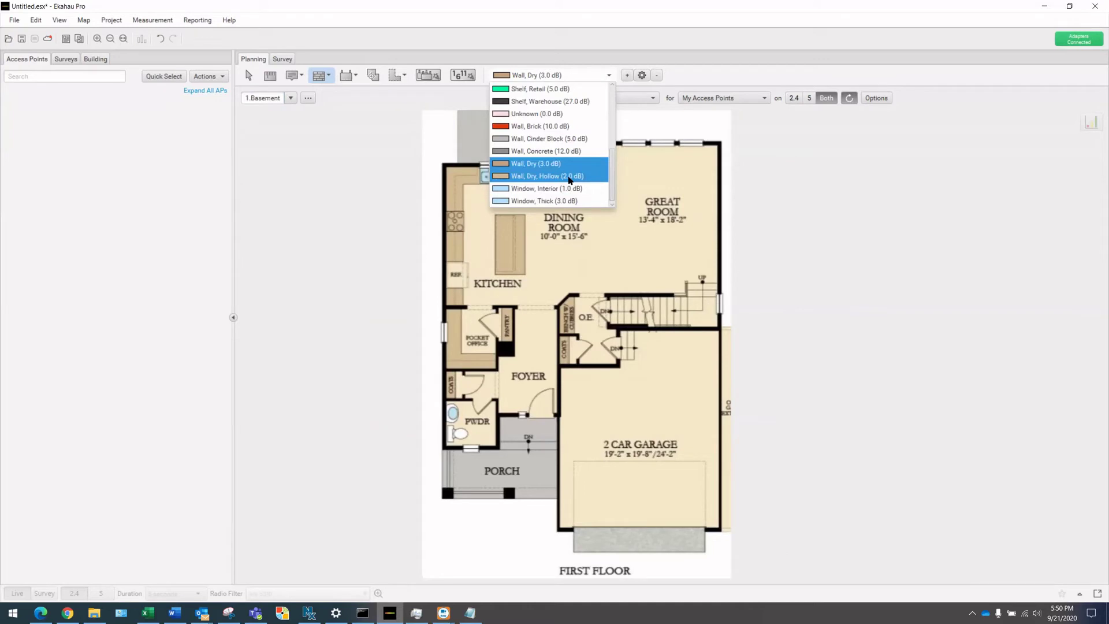
left_click(569, 151)
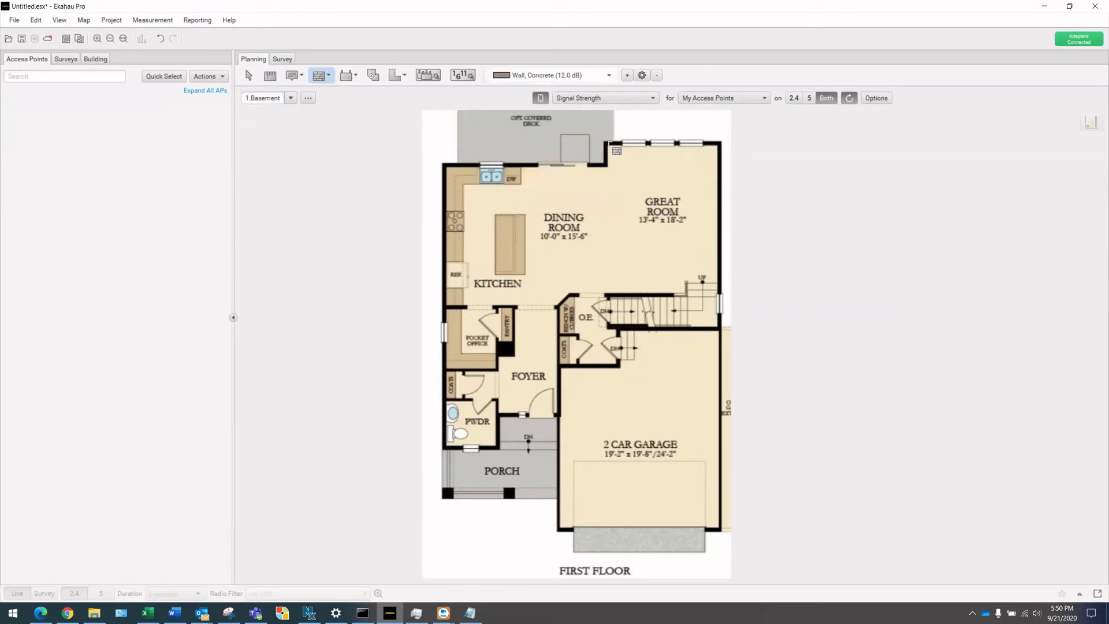
Step: Trace the full exterior outline of the 1.Basement plan with concrete wall, including the garage, porch side, kitchen and Great Room
left_click(606, 142)
left_click(721, 141)
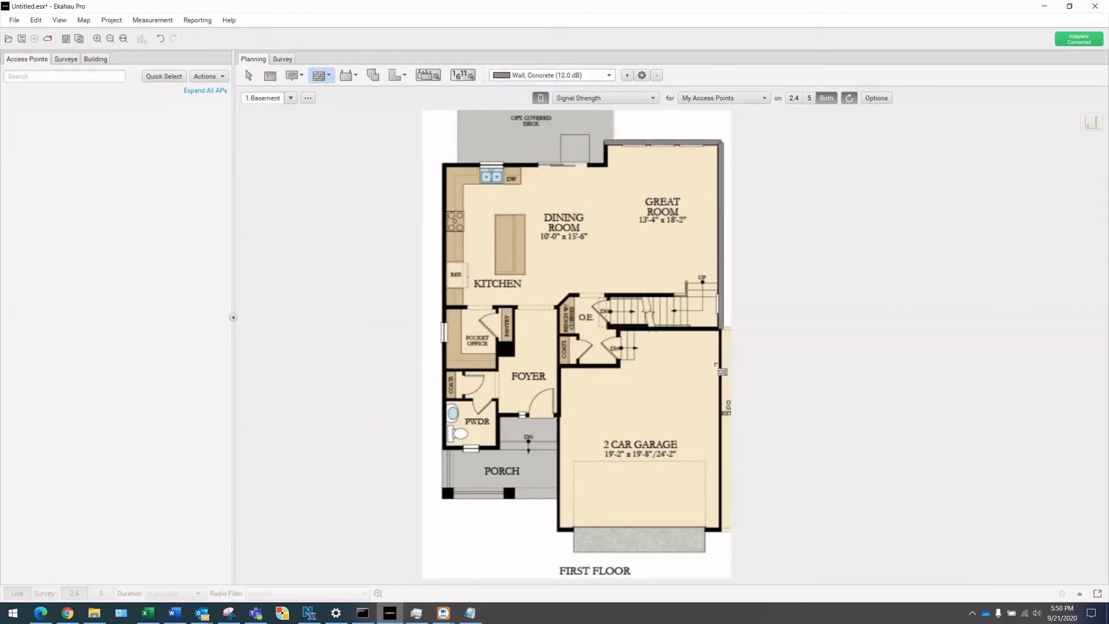
left_click(721, 527)
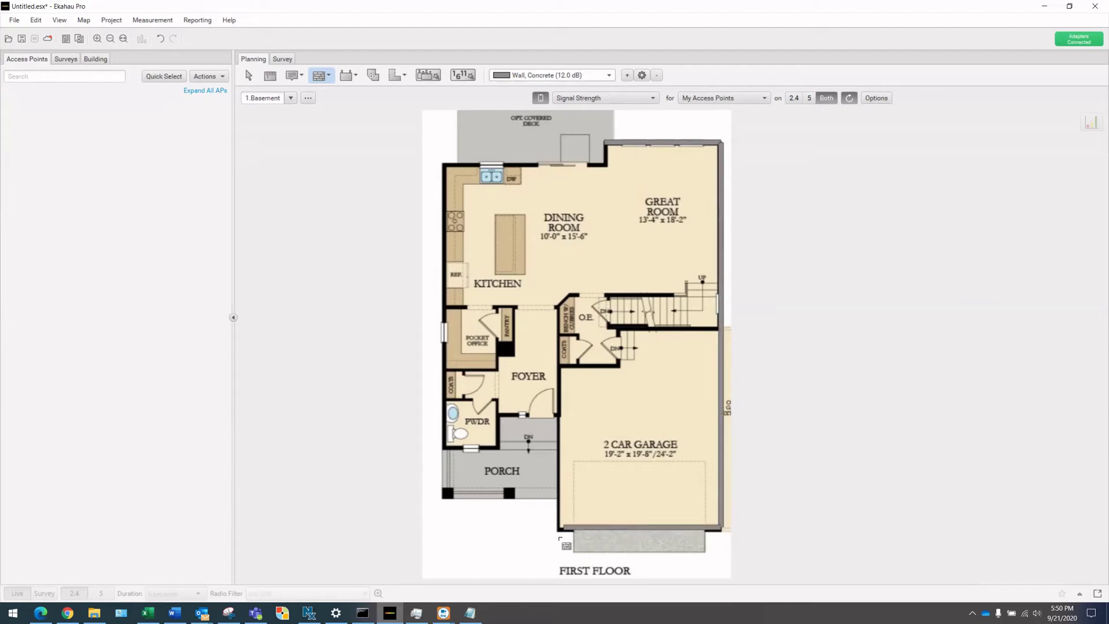
left_click(558, 528)
left_click(558, 415)
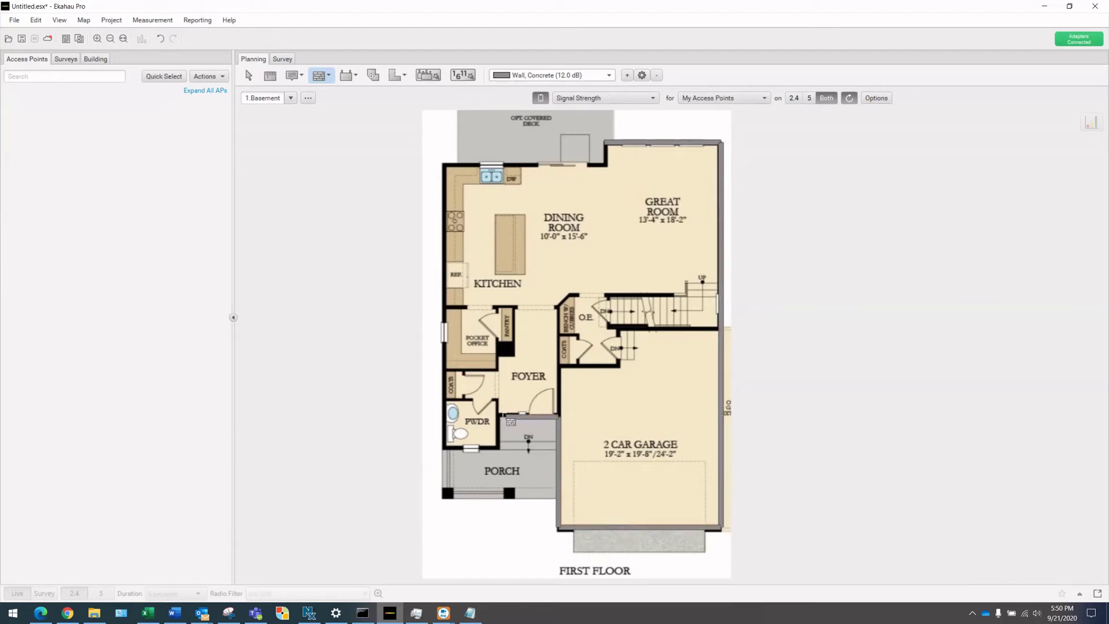
left_click(496, 416)
left_click(495, 447)
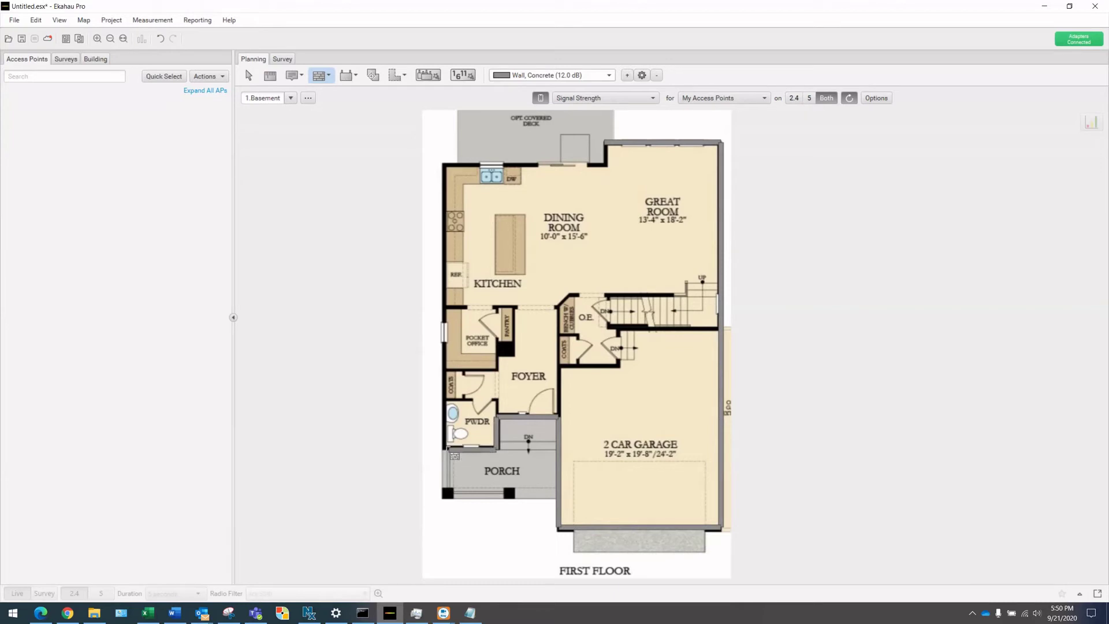
left_click(442, 448)
left_click(441, 164)
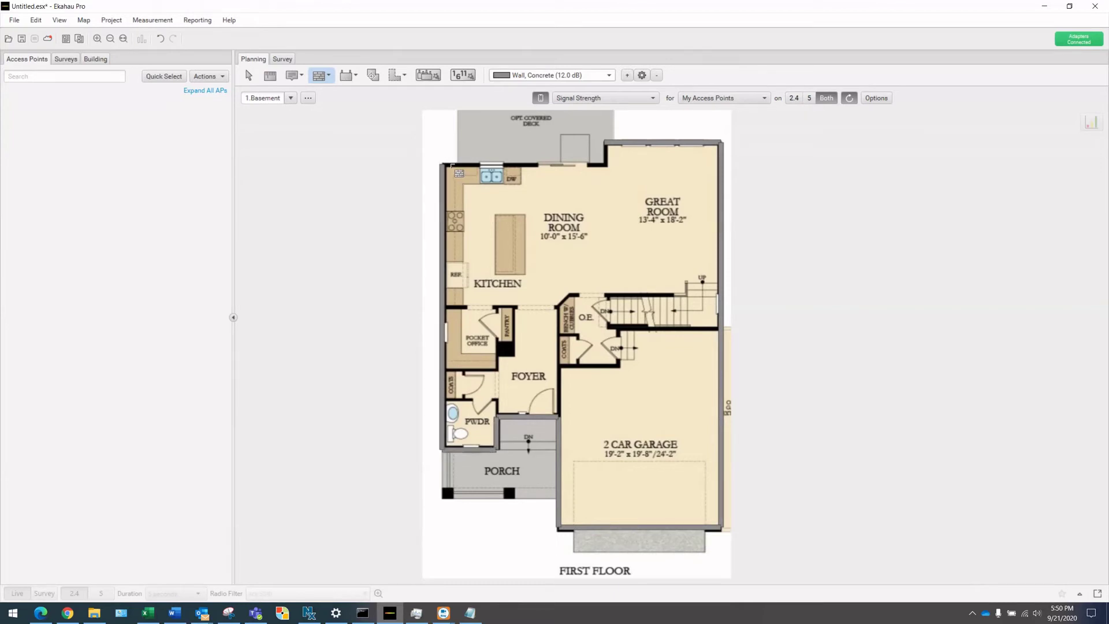
left_click(606, 166)
double_click(605, 143)
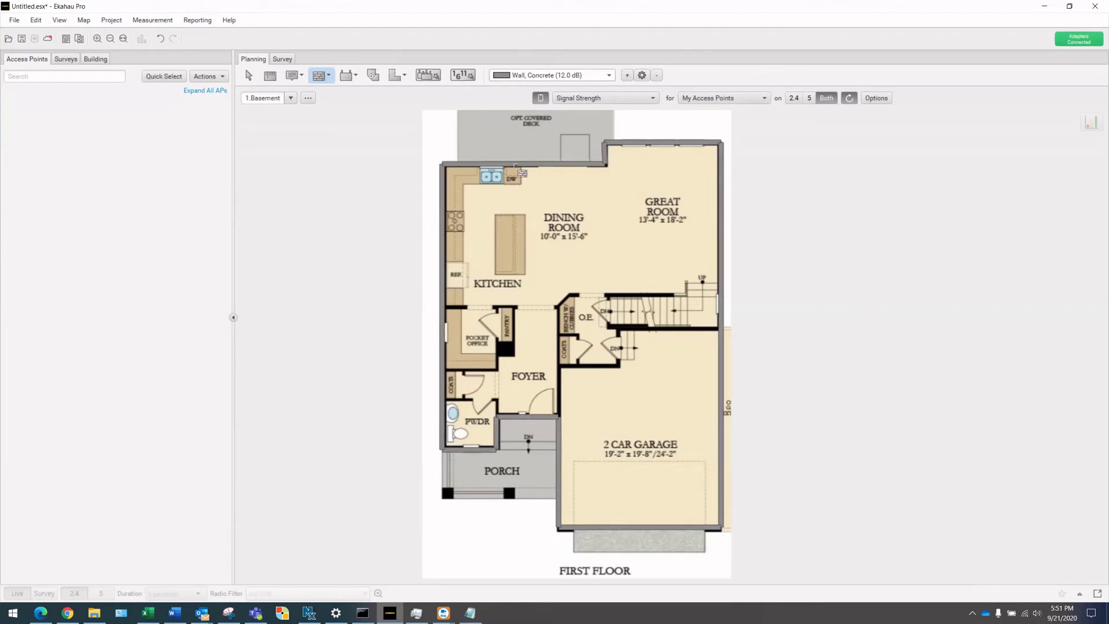
Step: Trace the 1.Basement interior walls around the pocket office, coat closets, powder room, O.E., stairs and garage with Wall, Dry (3.0 dB)
left_click(605, 77)
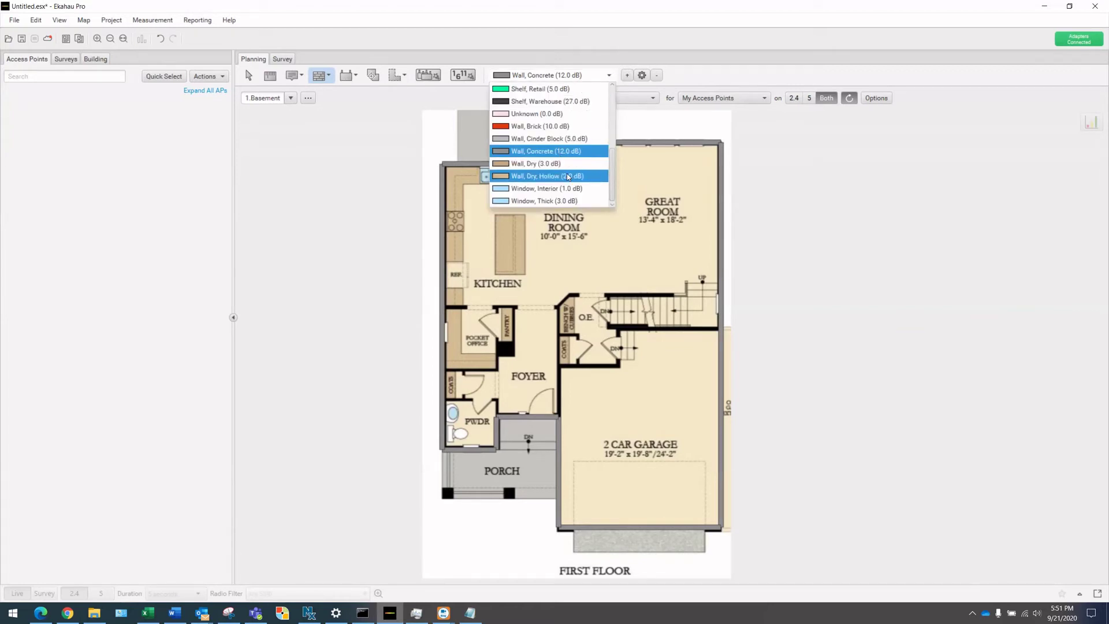
scroll(566, 176, "down", 2)
scroll(566, 174, "up", 2)
left_click(559, 164)
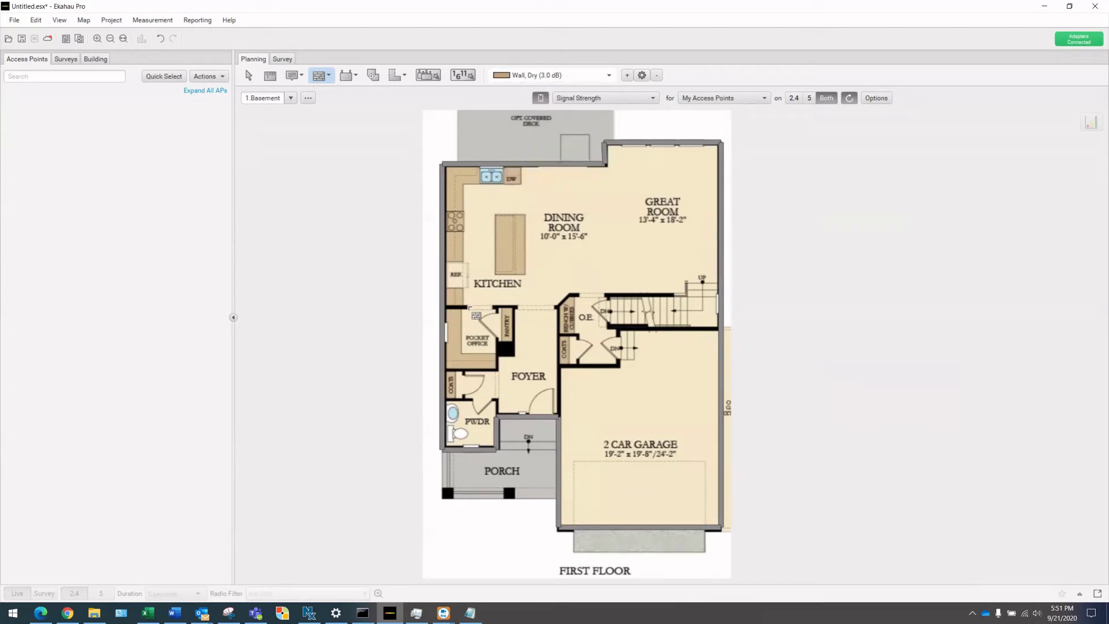
left_click_drag(449, 306, 515, 305)
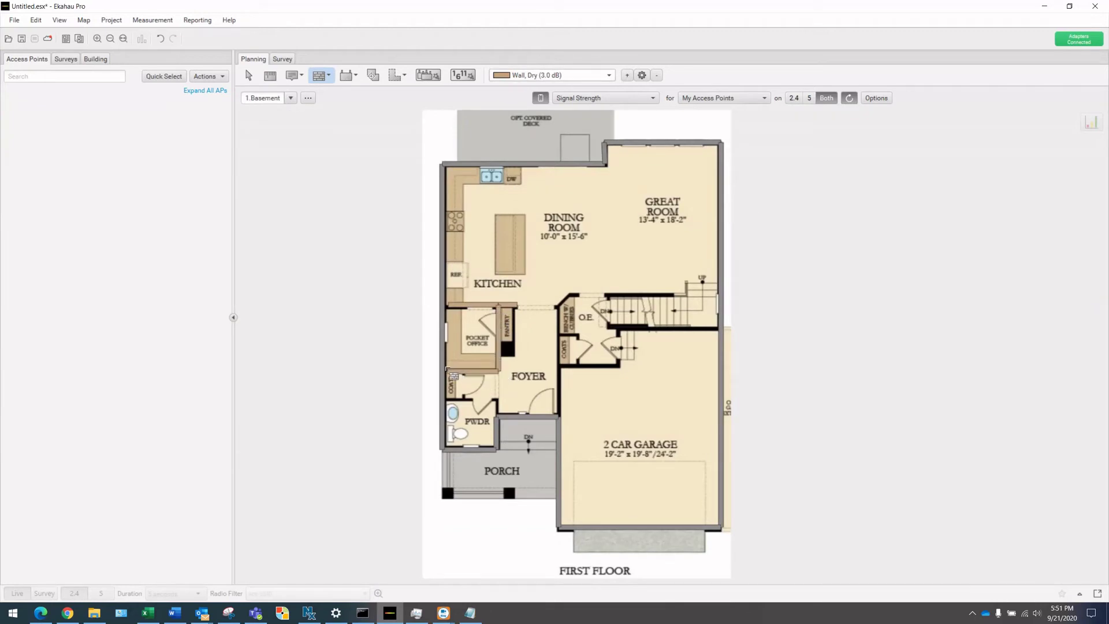
left_click_drag(446, 398, 467, 372)
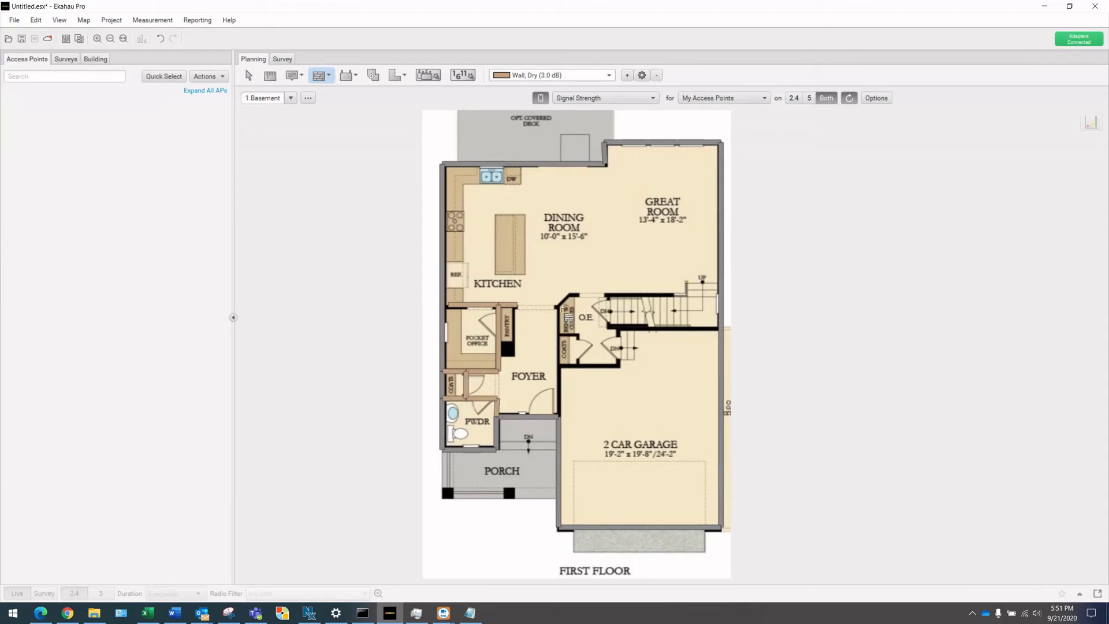
mouse_move(560, 415)
left_mouse_down()
mouse_move(561, 317)
mouse_move(572, 296)
mouse_move(689, 298)
mouse_move(638, 329)
mouse_move(579, 334)
mouse_move(578, 368)
mouse_move(560, 368)
mouse_move(621, 367)
mouse_move(622, 335)
left_mouse_up()
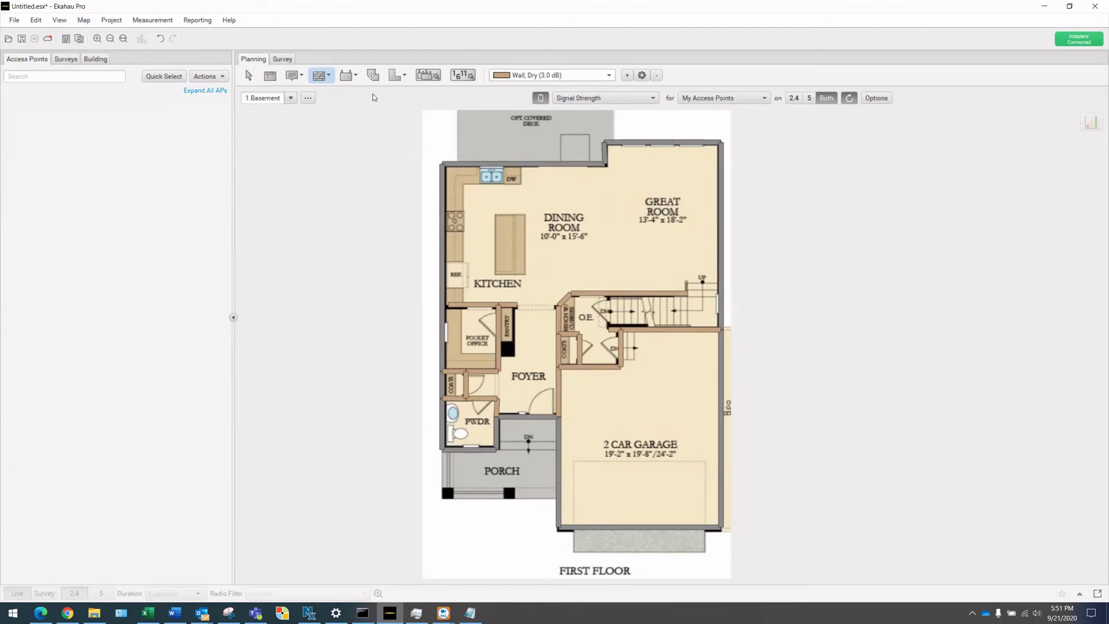
Step: Review the drawn walls on Floor1, Floor2 and Loft, and return to the 1.Basement plan
left_click(69, 22)
left_click(322, 193)
left_click(290, 98)
left_click(282, 122)
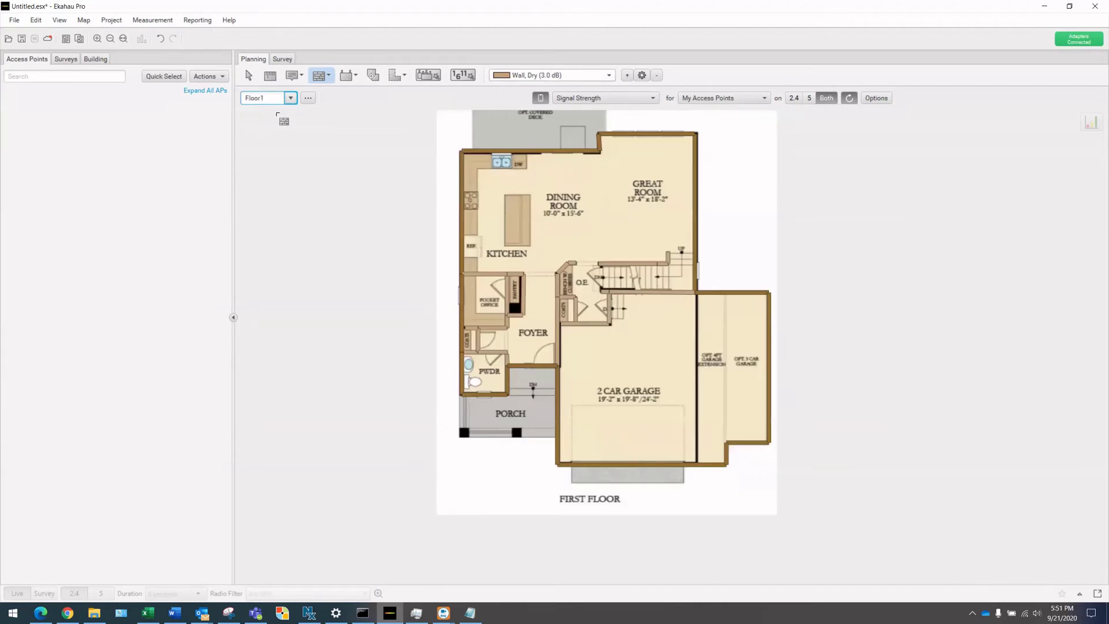
left_click(291, 98)
left_click(291, 110)
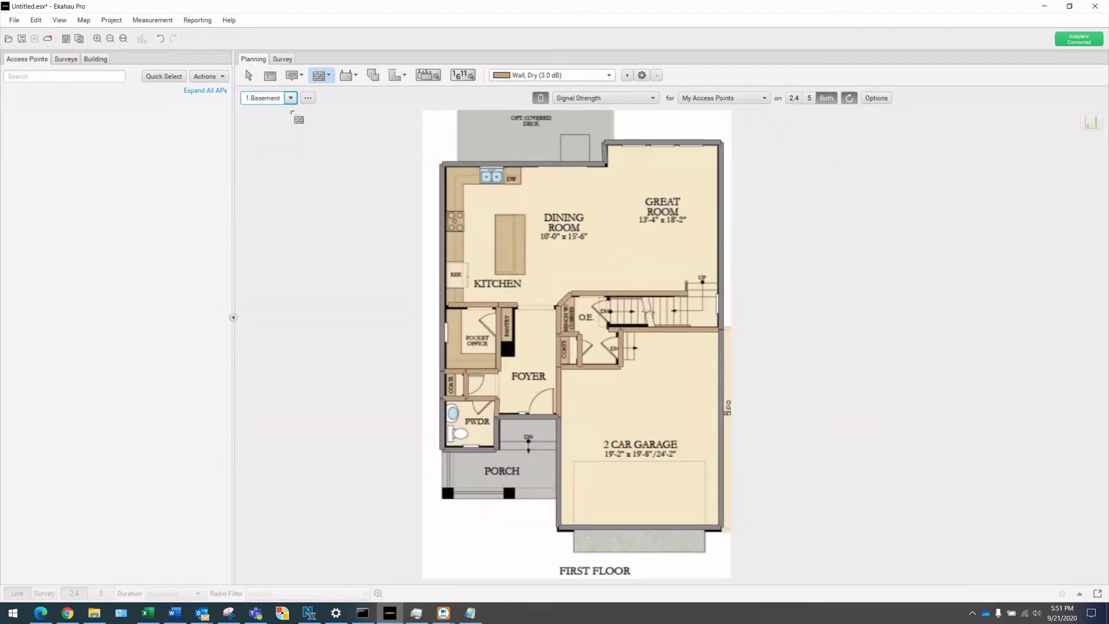
left_click(290, 98)
left_click(282, 121)
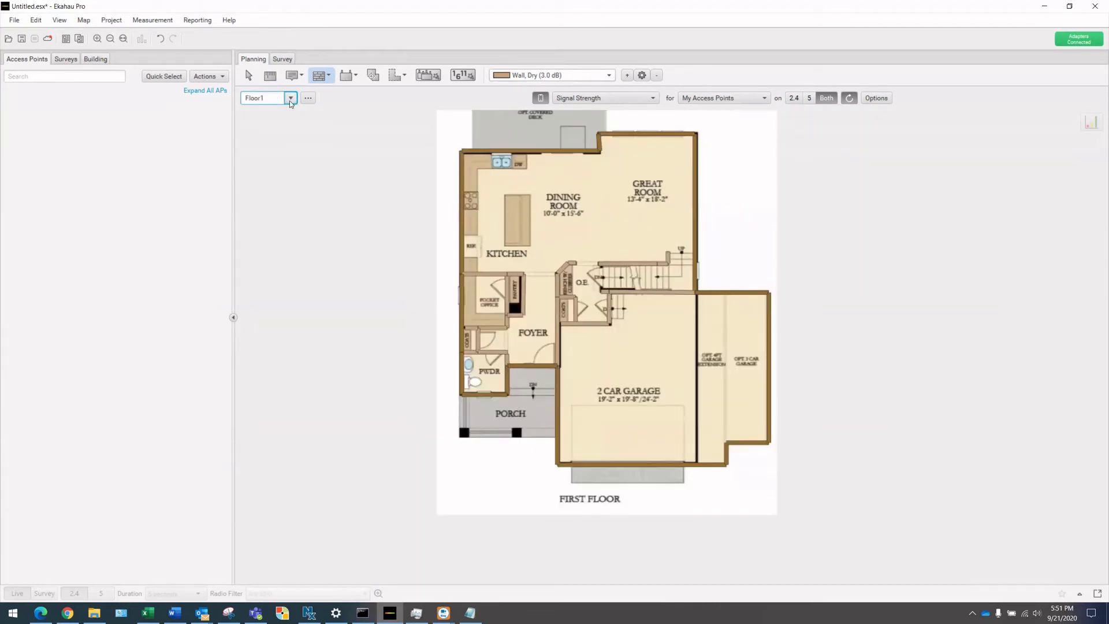
left_click(291, 98)
left_click(286, 133)
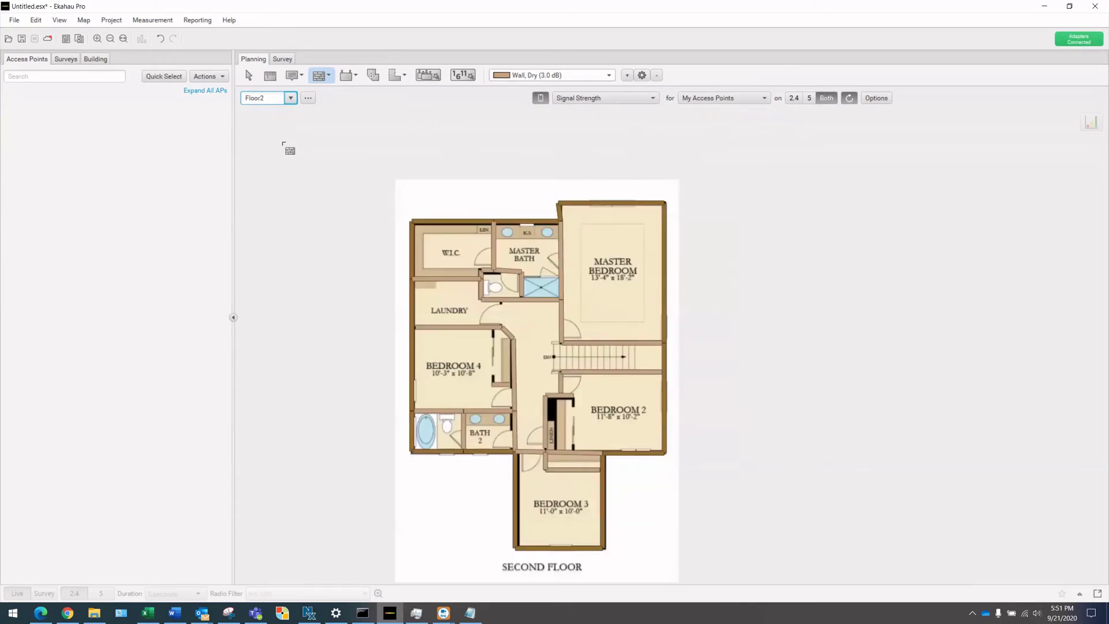
left_click(289, 98)
left_click(283, 145)
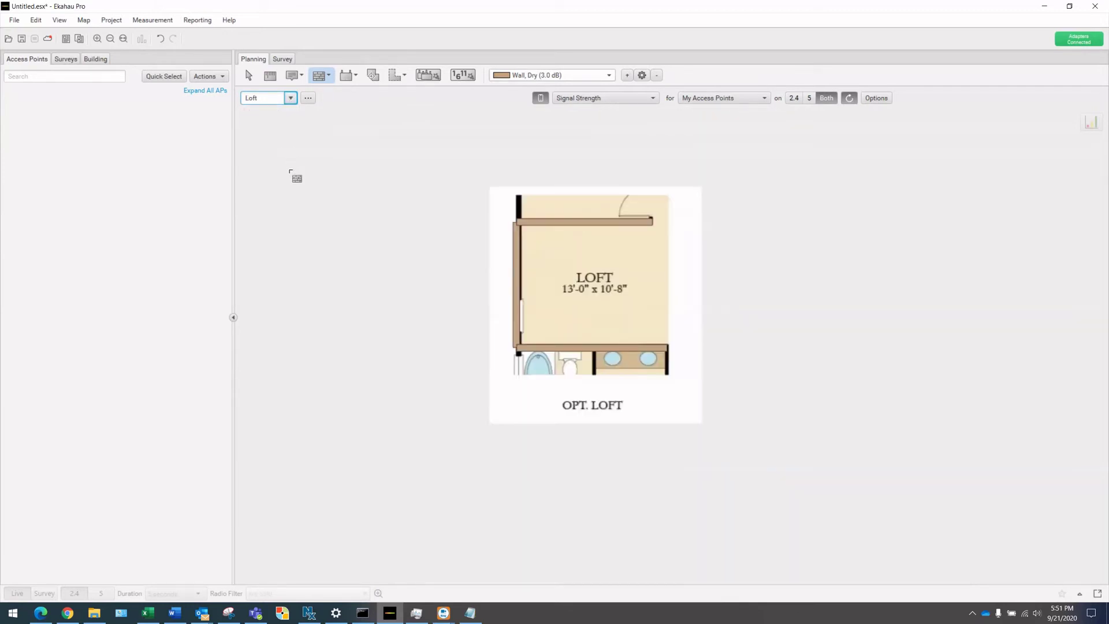
left_click(290, 100)
left_click(283, 111)
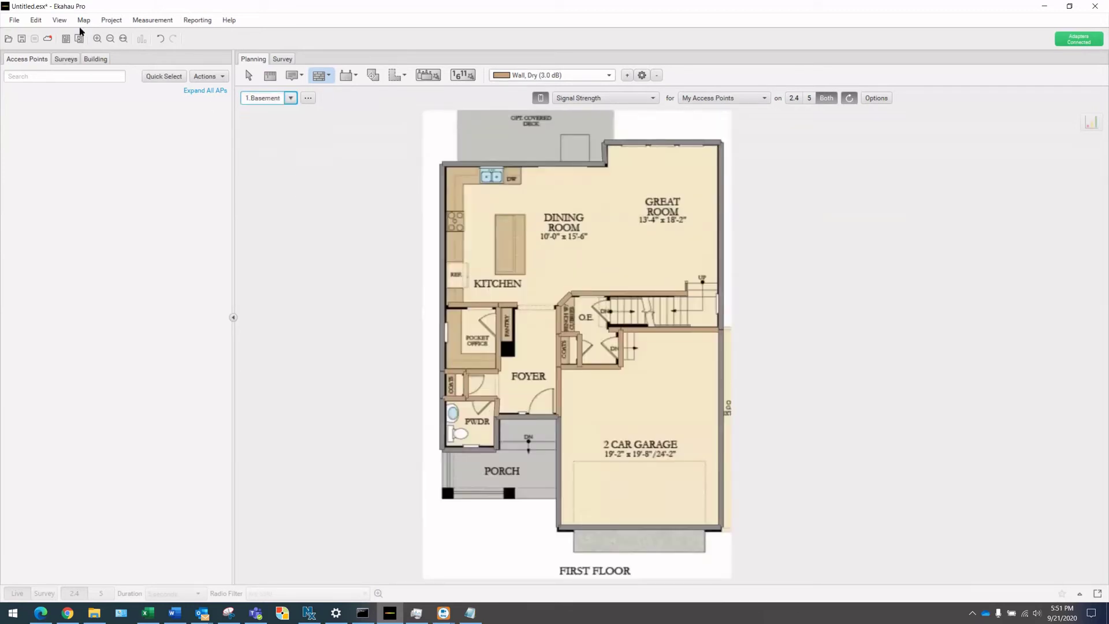
Step: Hide the walls in the map view, return to the selection tool and switch to Floor1
left_click(60, 19)
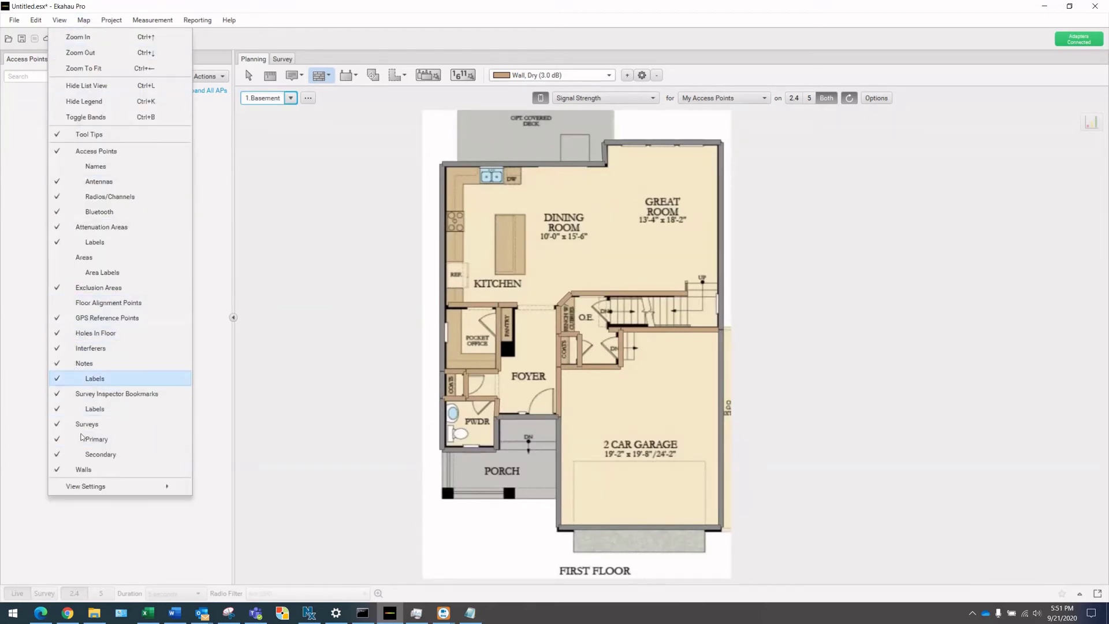
left_click(74, 471)
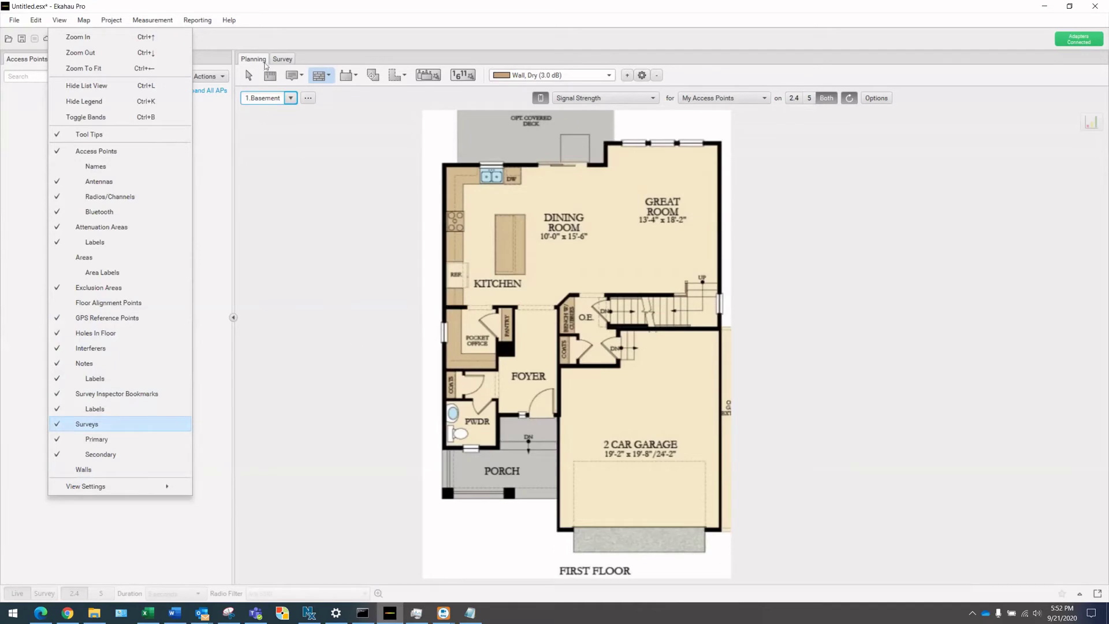
left_click(252, 76)
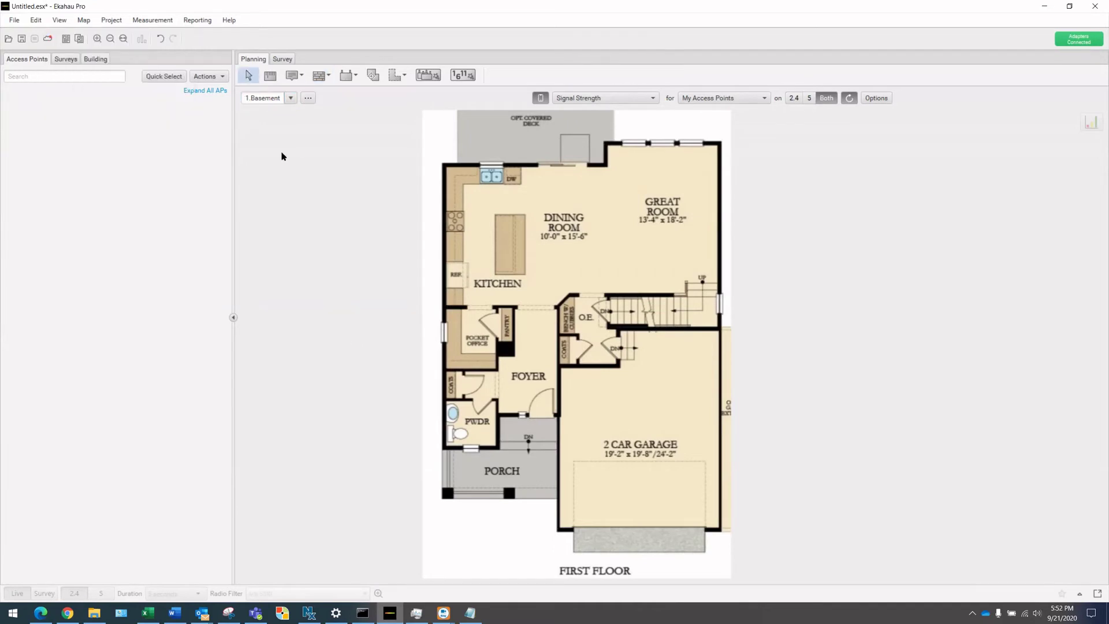
left_click(291, 99)
left_click(272, 122)
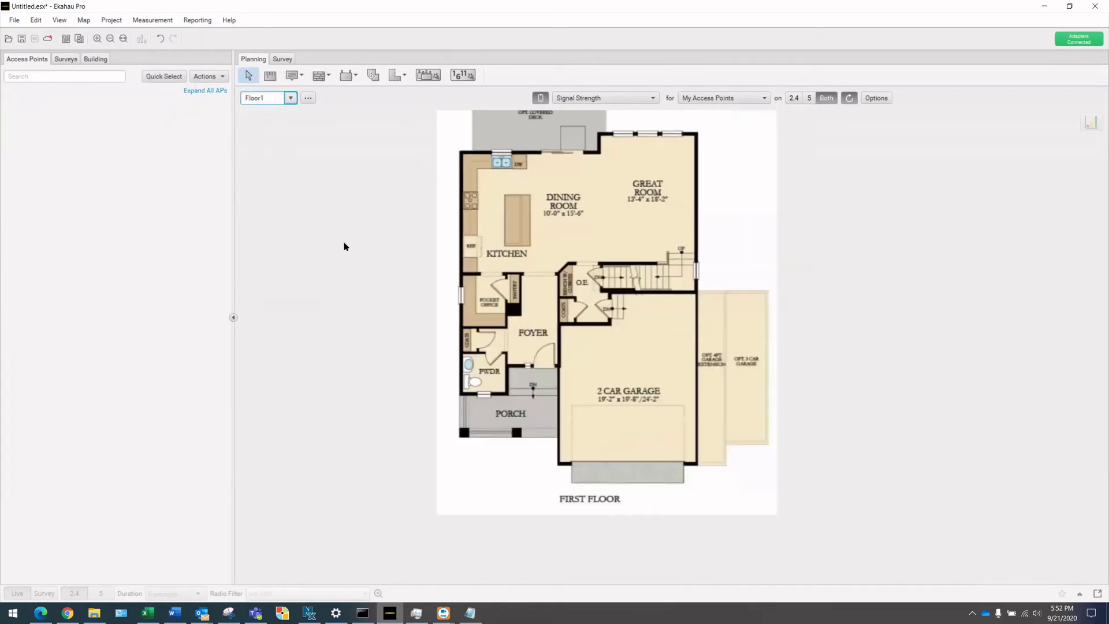
Step: Place a simulated Ruckus ZoneFlex R510 access point at the Foyer's upper end, beside the O.E. wall
left_click(348, 76)
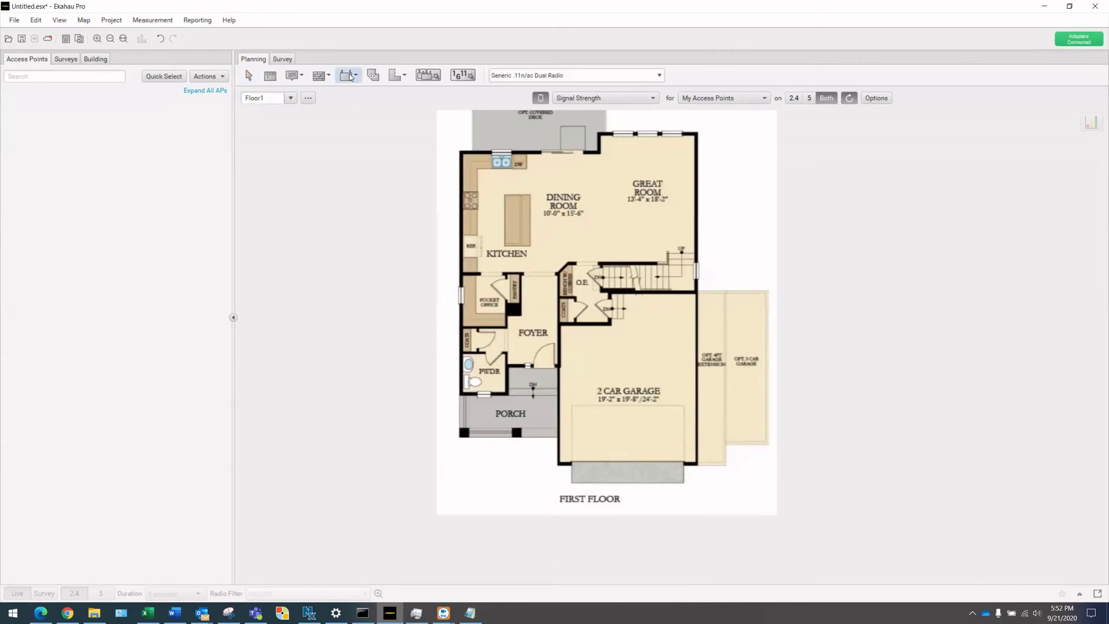
left_click(659, 76)
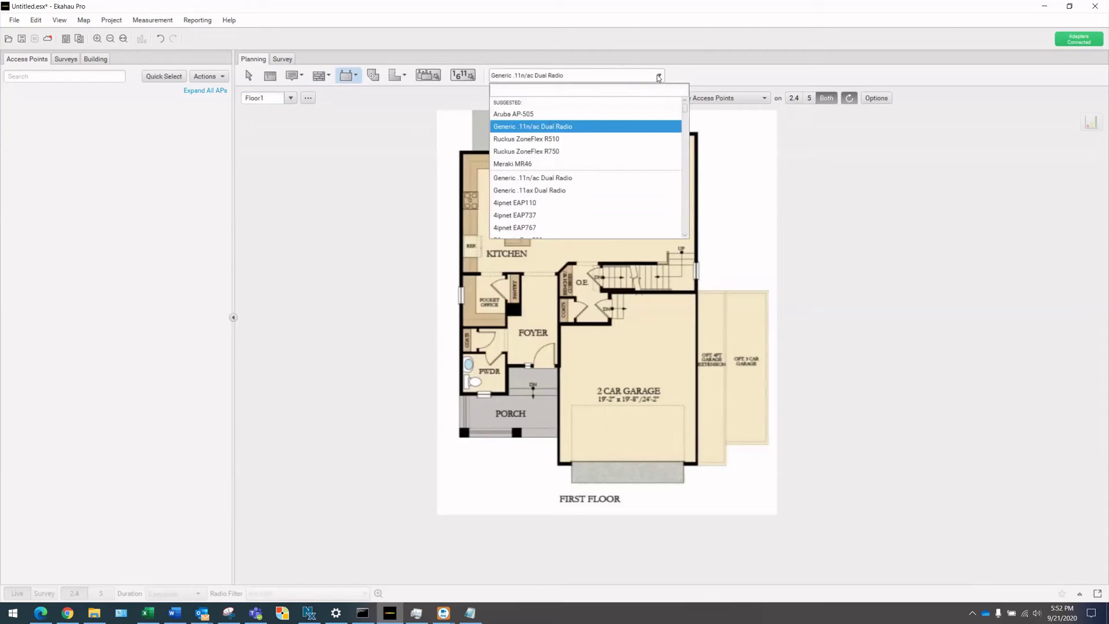
type("ey")
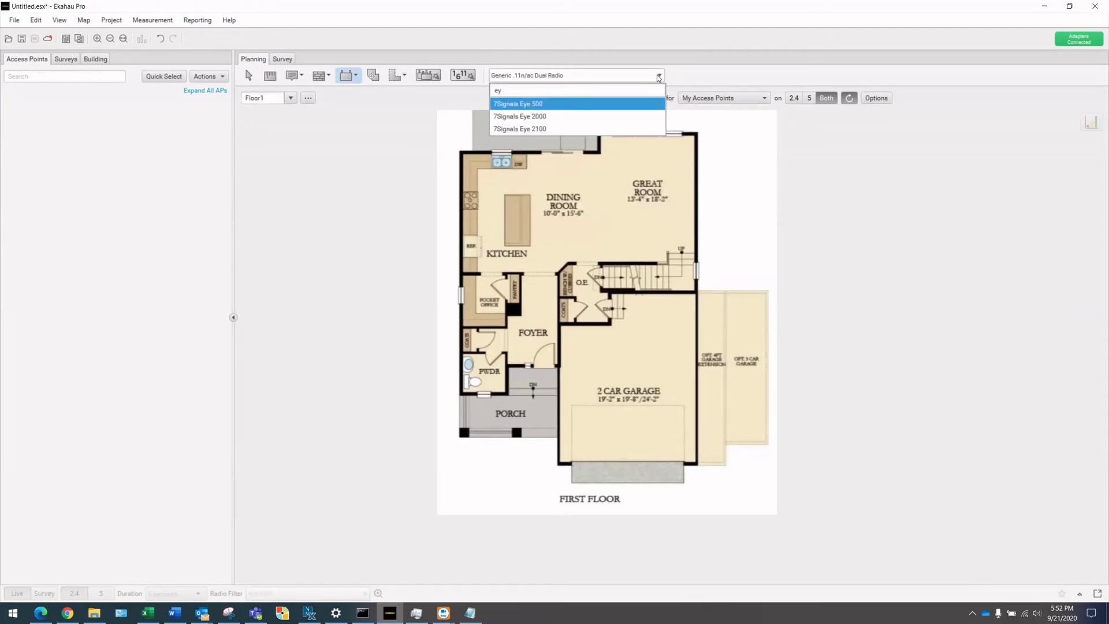
key("BackSpace")
key("BackSpace")
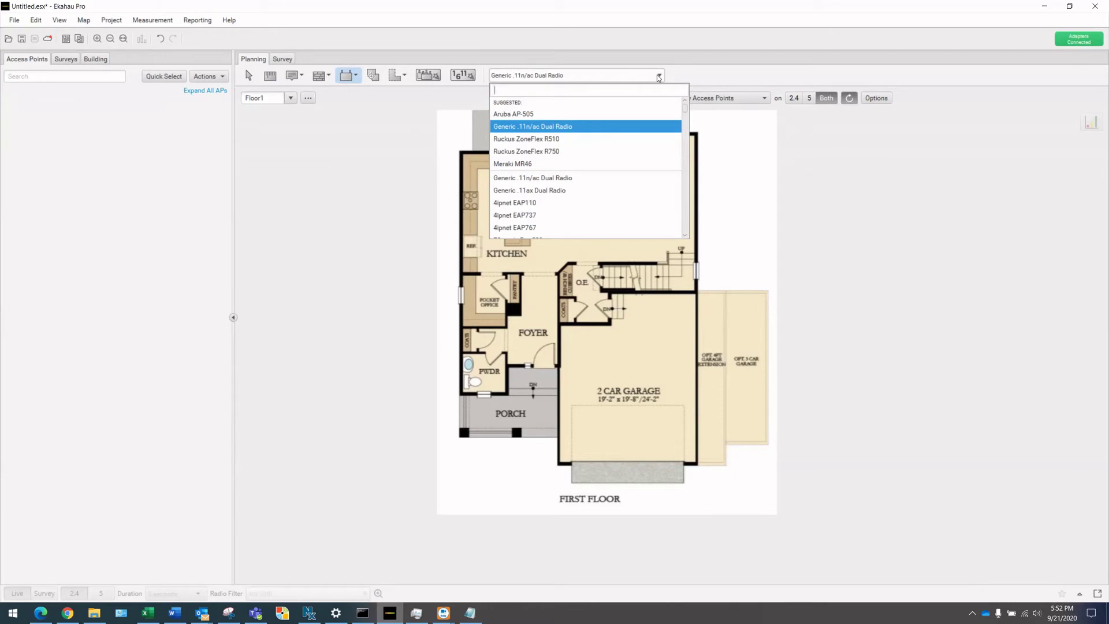
type("ruc")
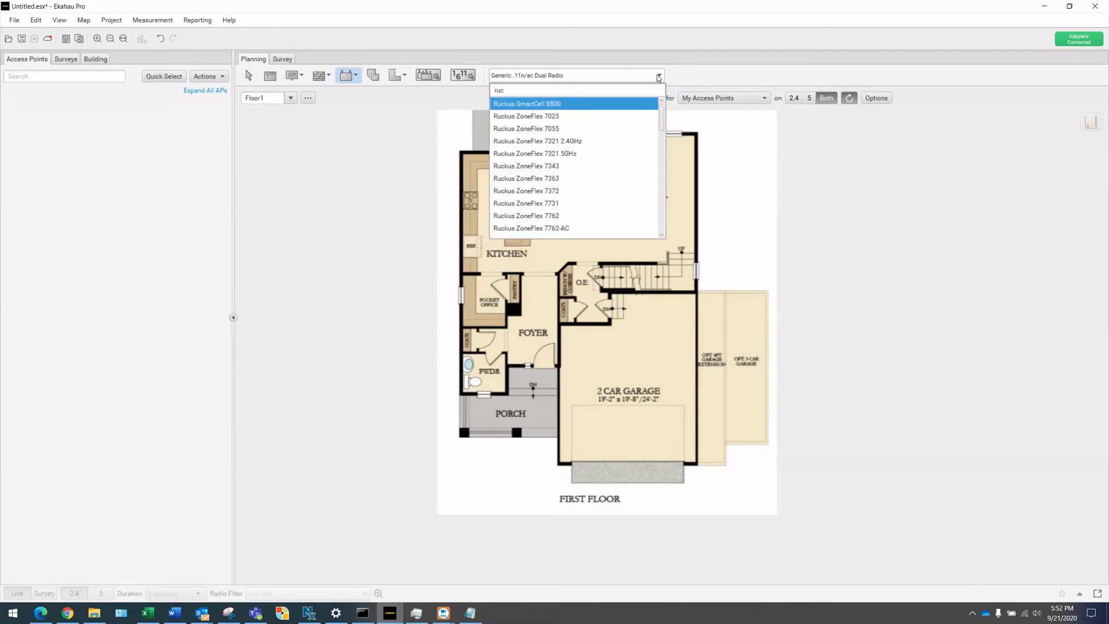
type("kus r")
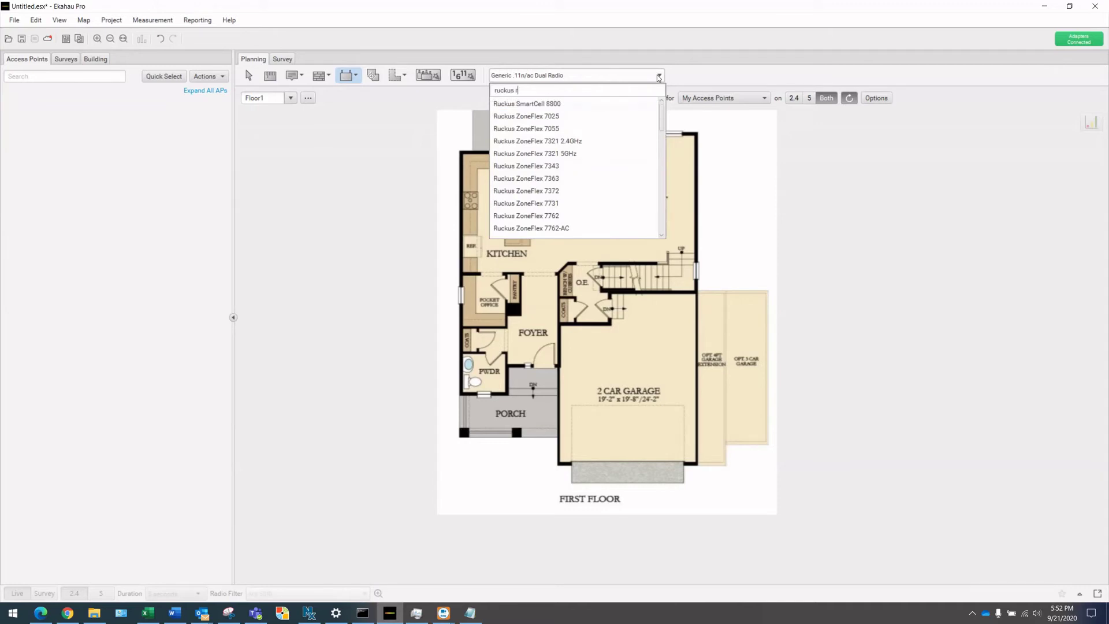
type("51")
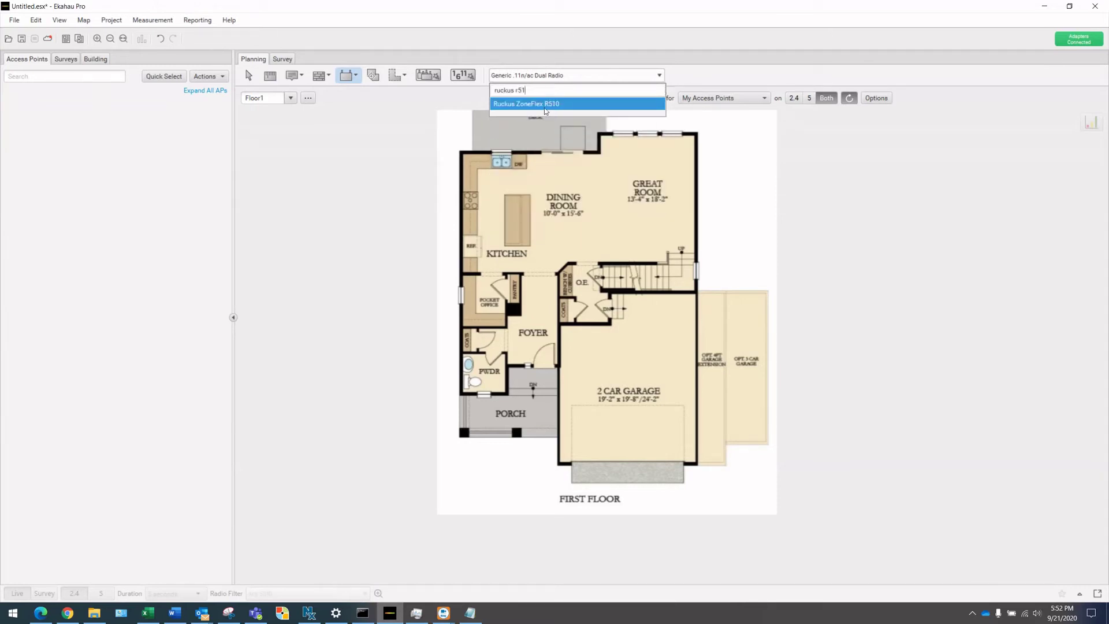
left_click(545, 105)
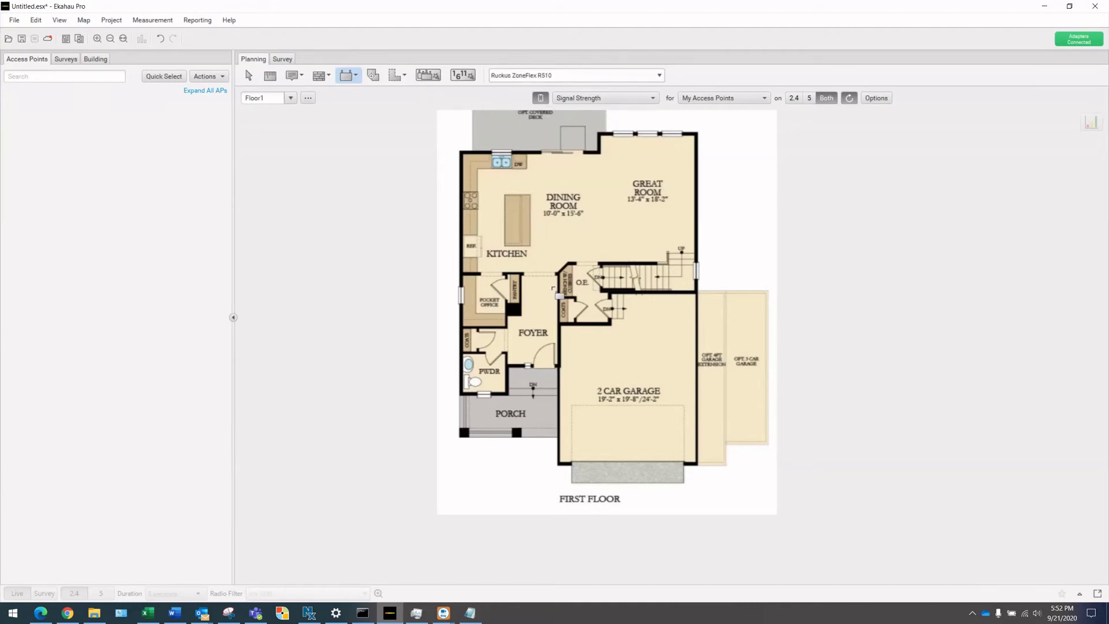
left_click(553, 289)
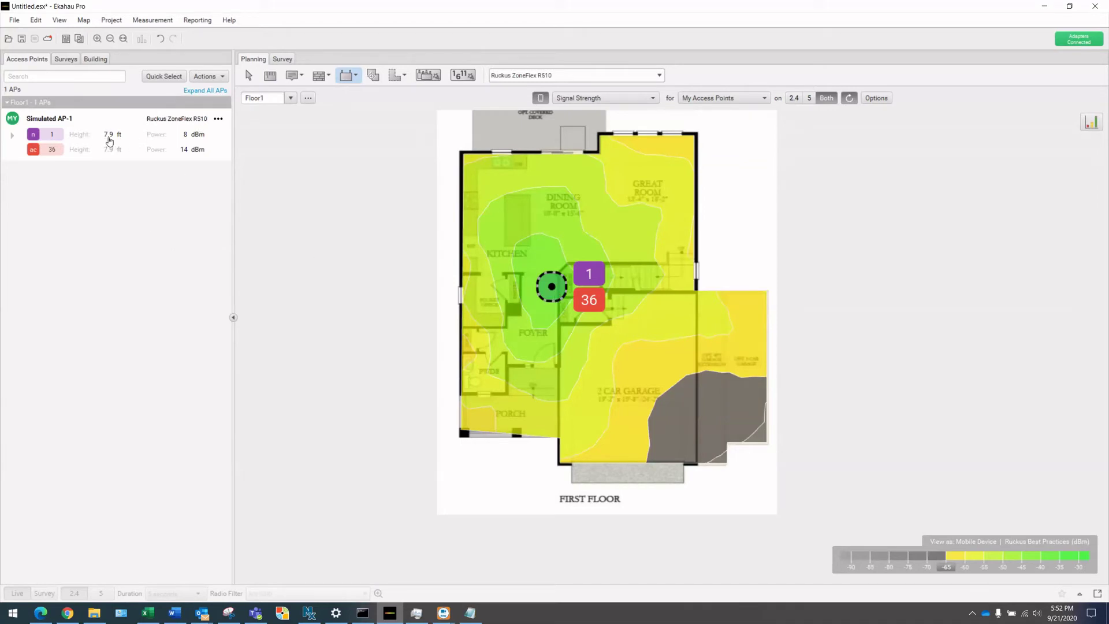
Step: Set the access point's Radio 1 power to 12 dBm and height to 9.9 ft, and rename it R510
left_click(217, 119)
left_click(229, 132)
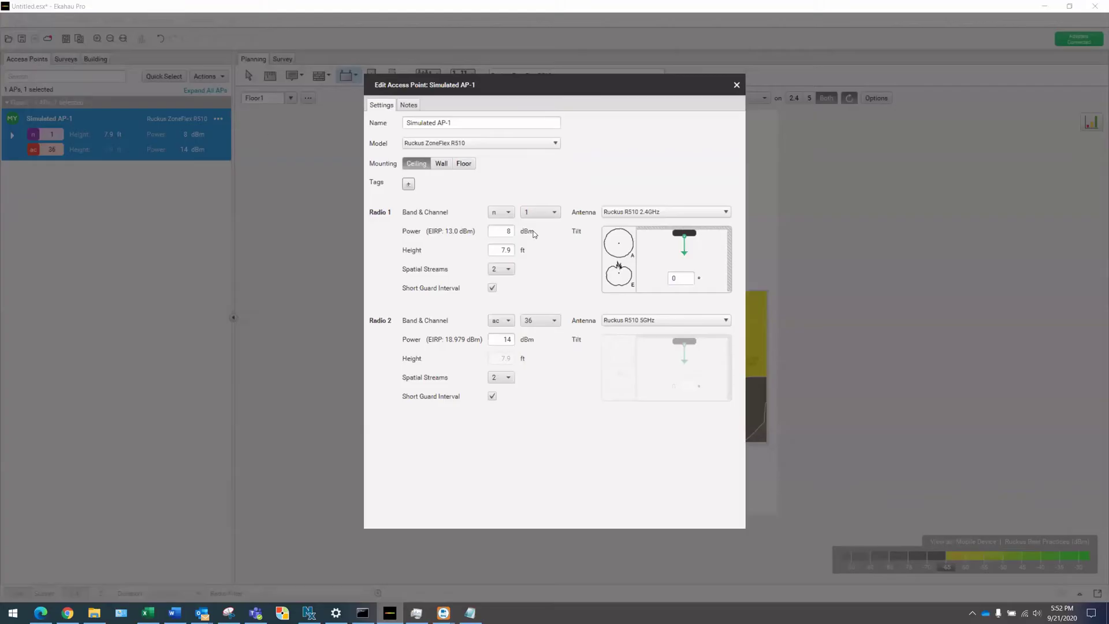
double_click(506, 231)
left_click(503, 250)
double_click(507, 231)
type("12")
left_click(608, 437)
triple_click(456, 123)
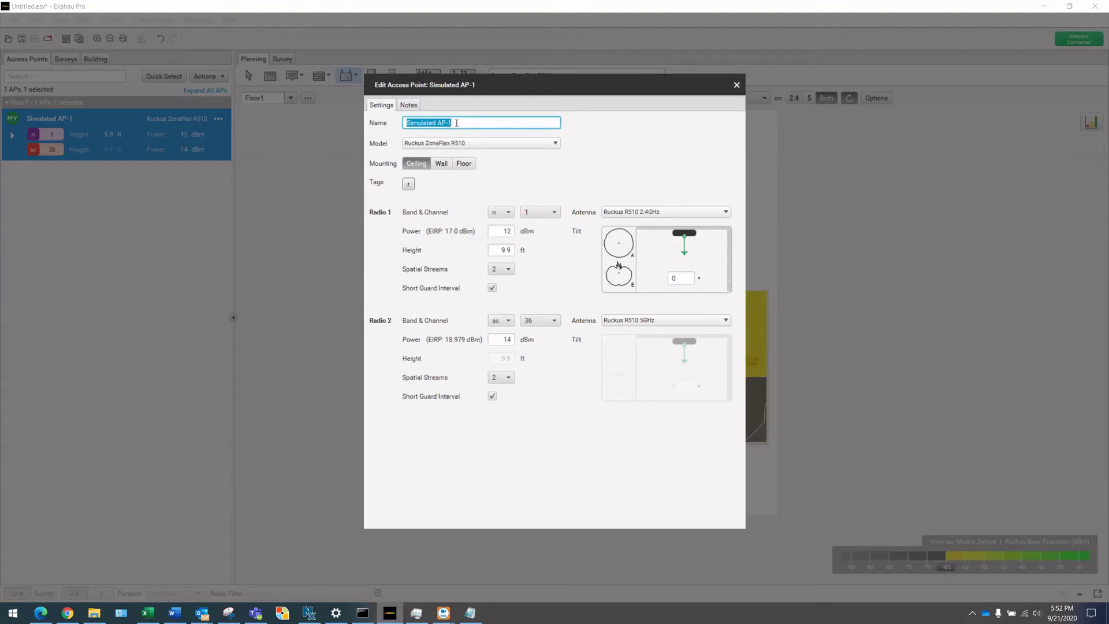
type("R510")
left_click(736, 86)
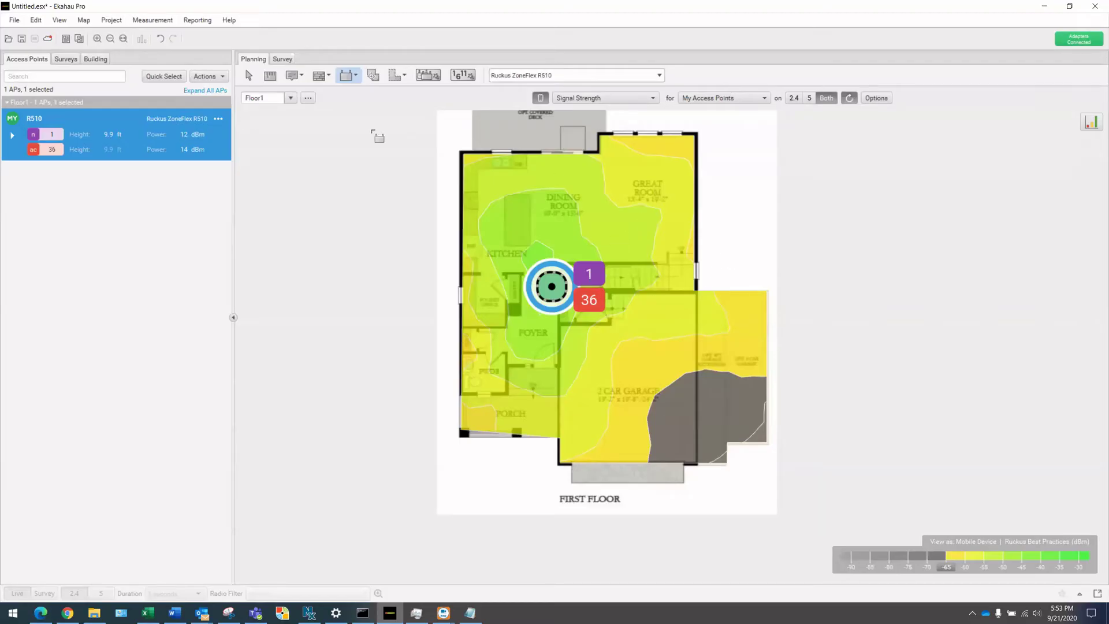
key("Escape")
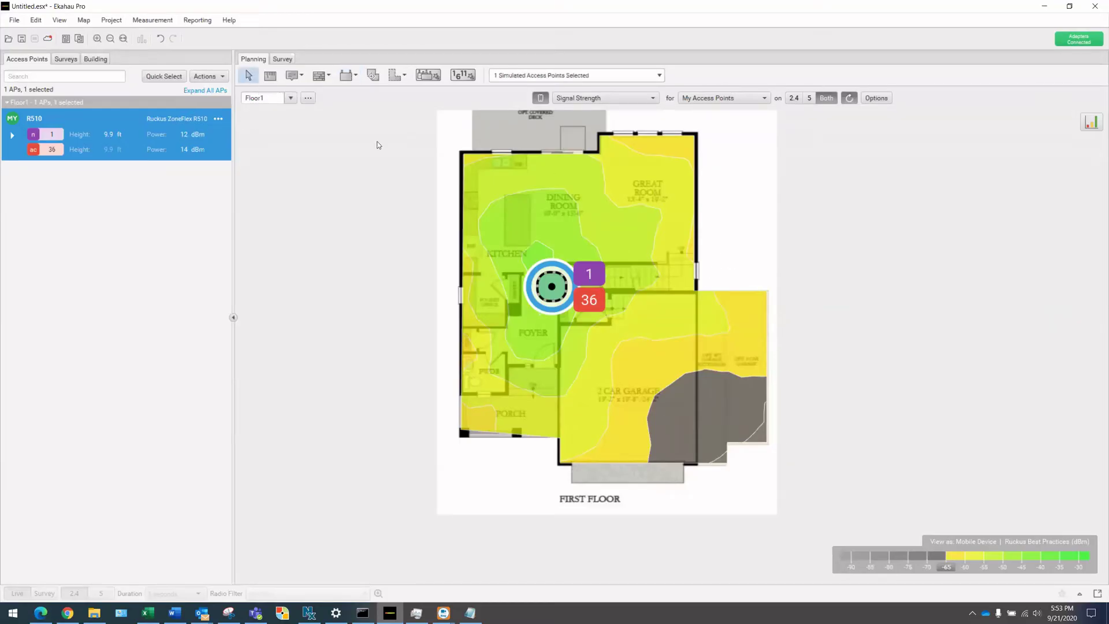
left_click(757, 259)
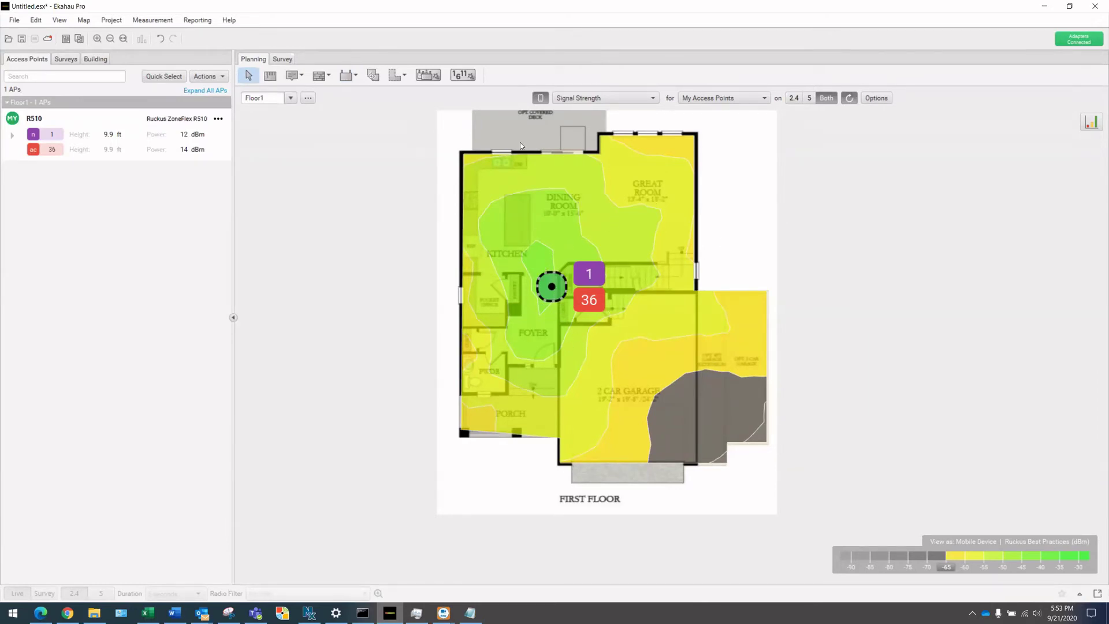
Step: Examine the access point's signal coverage on the 1.Basement plan and return to Floor1
left_click(291, 100)
left_click(280, 119)
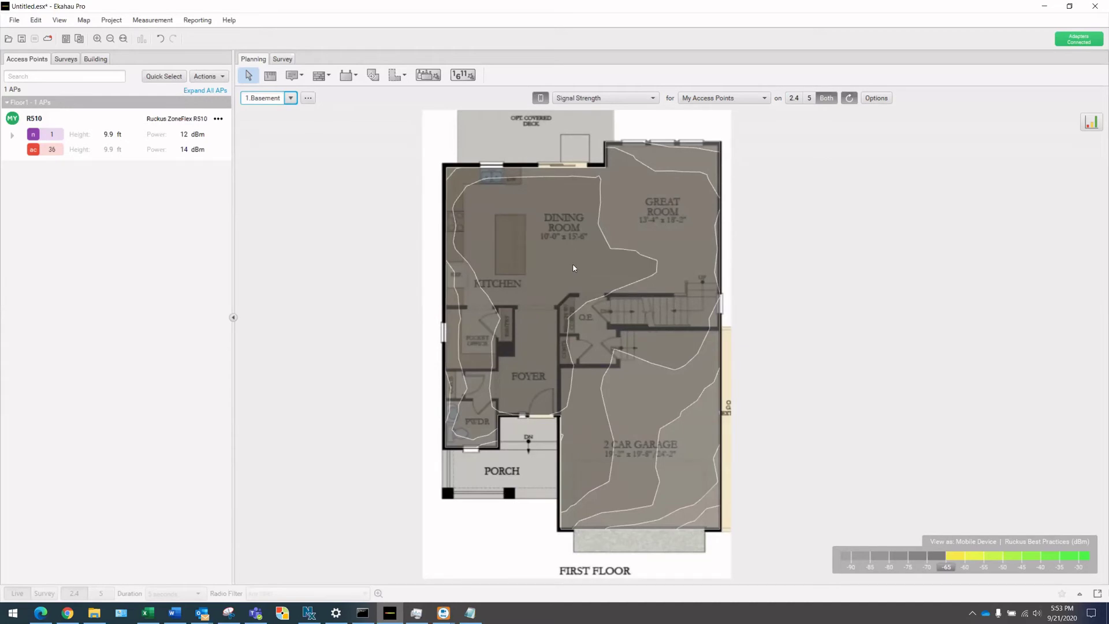
left_click(292, 98)
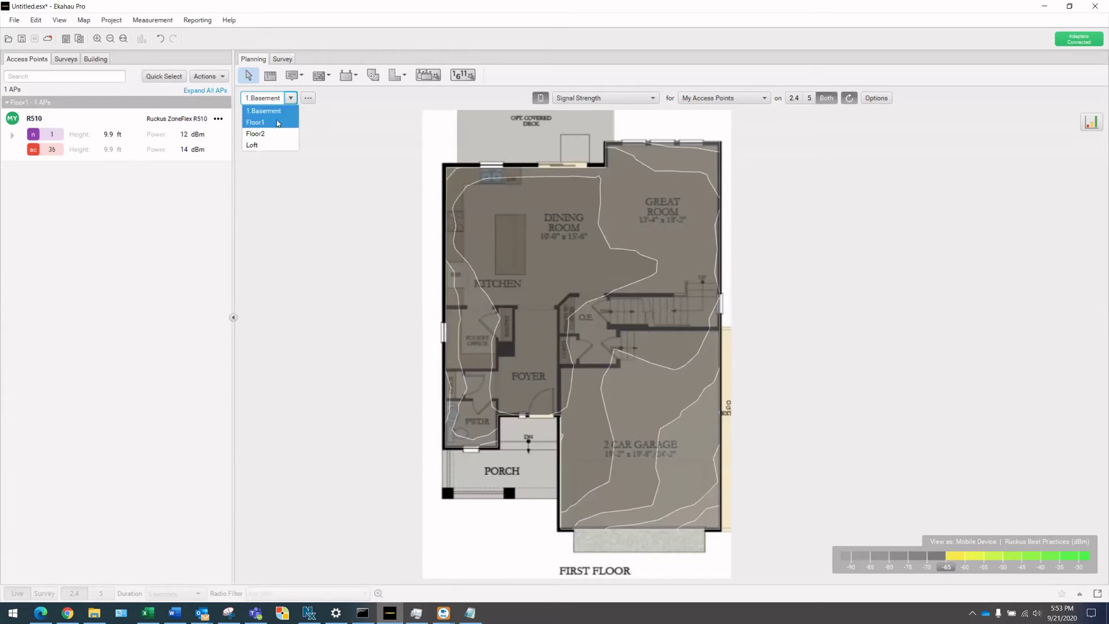
left_click(279, 123)
Step: Delete the R510 access point from Floor1
left_click(549, 287)
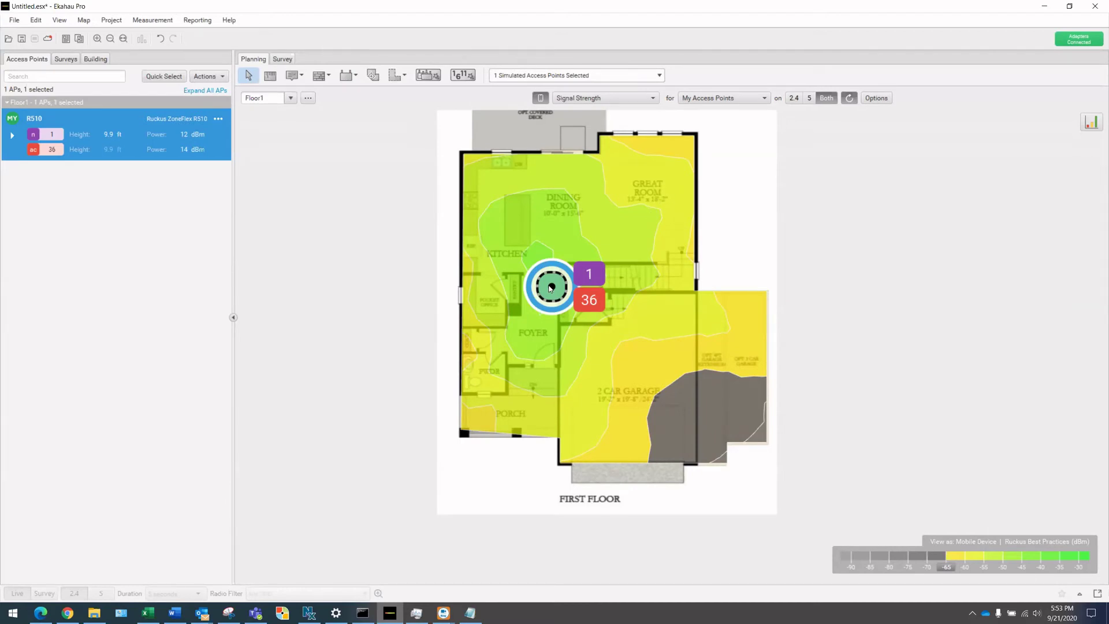
key("Delete")
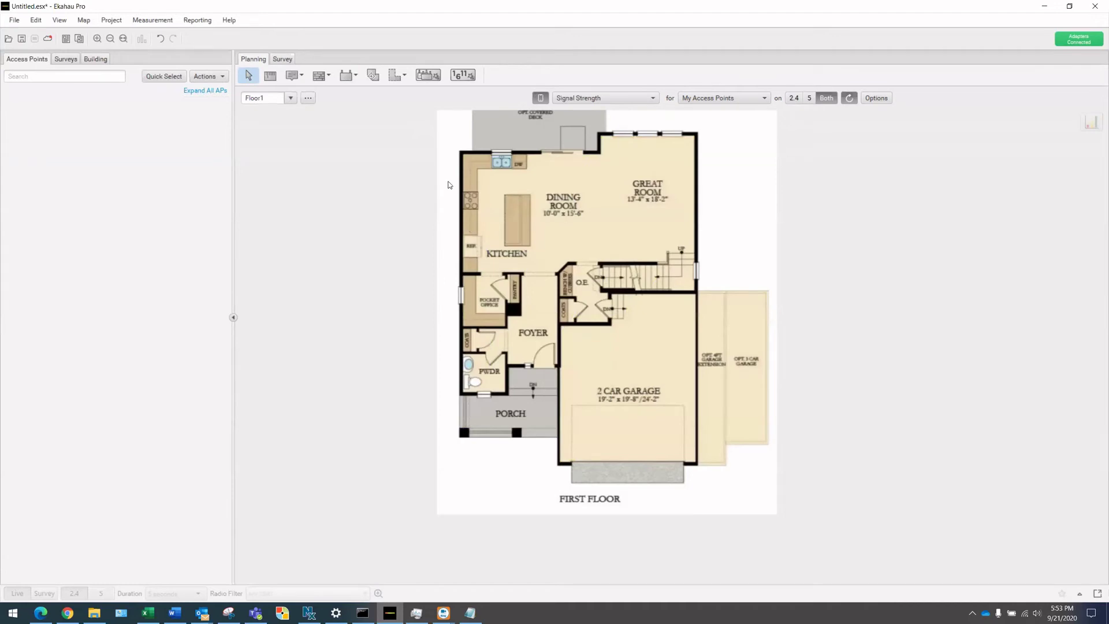
Step: Choose Ruckus ZoneFlex H510 as the model for placing simulated access points
left_click(346, 76)
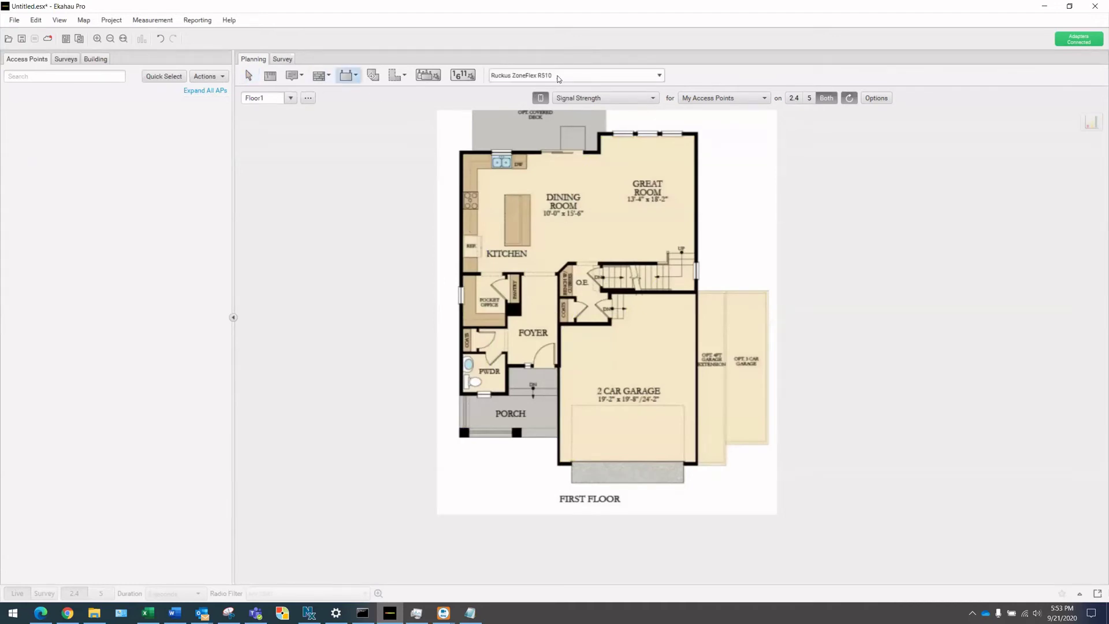
left_click(558, 76)
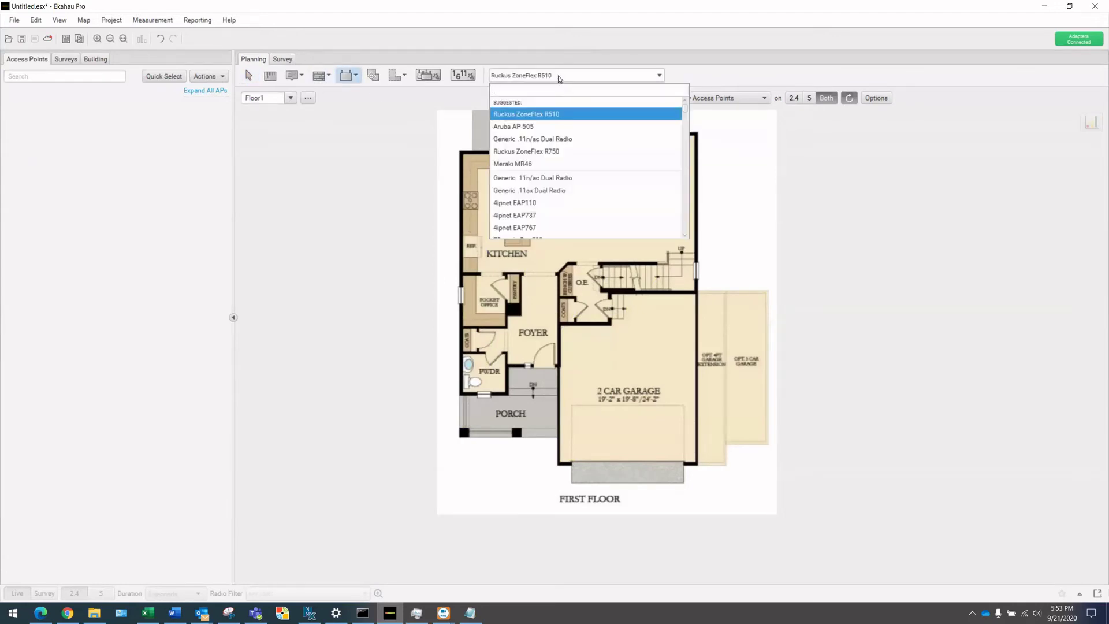
type("h510")
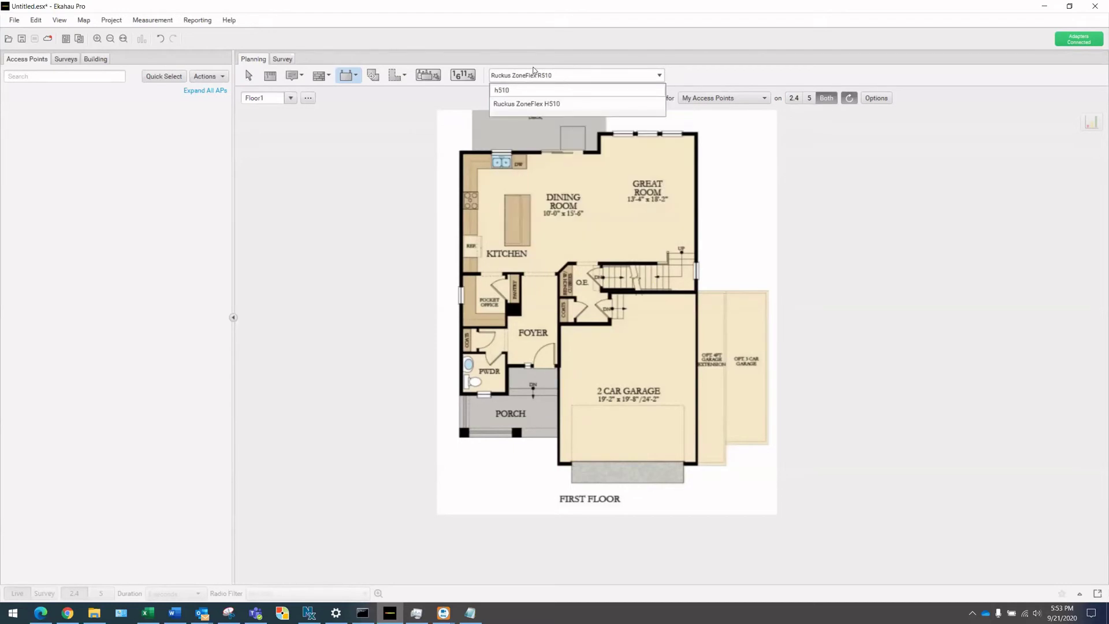
left_click(535, 104)
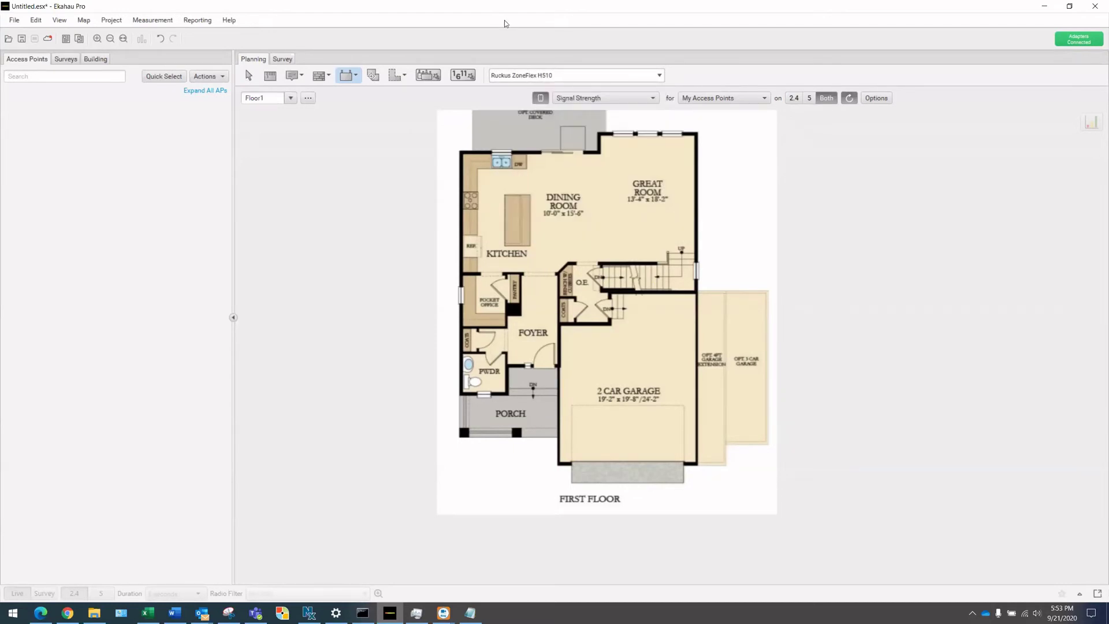
Step: Switch to the browser, compare the RUCKUS H510 and R510 product pages, and return to the maximized Ekahau Pro window
double_click(500, 5)
left_click(537, 46)
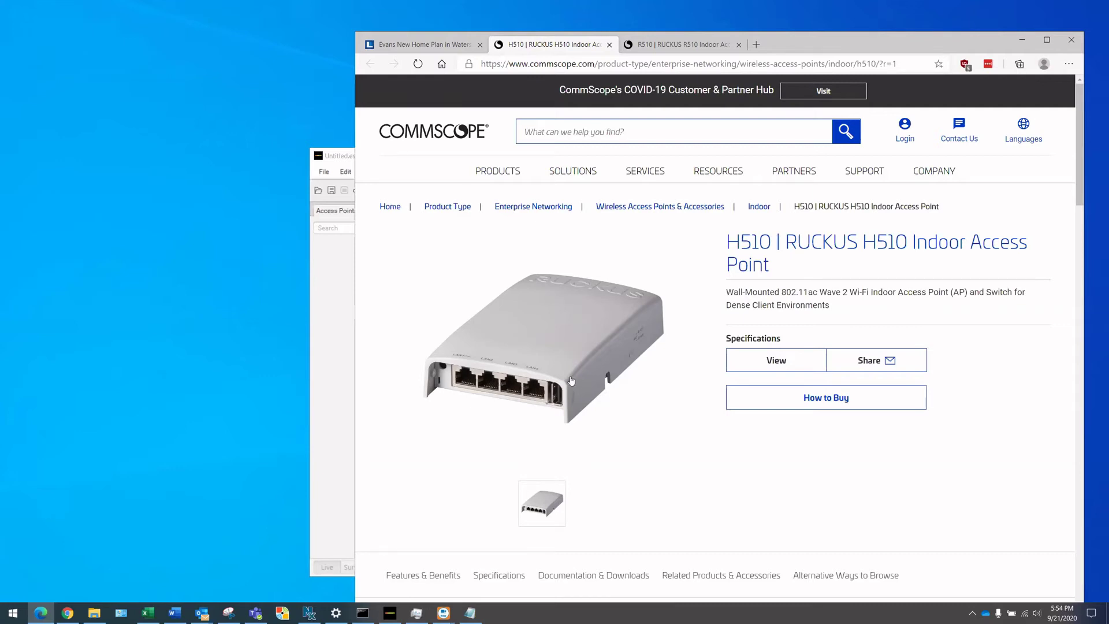
left_click(654, 46)
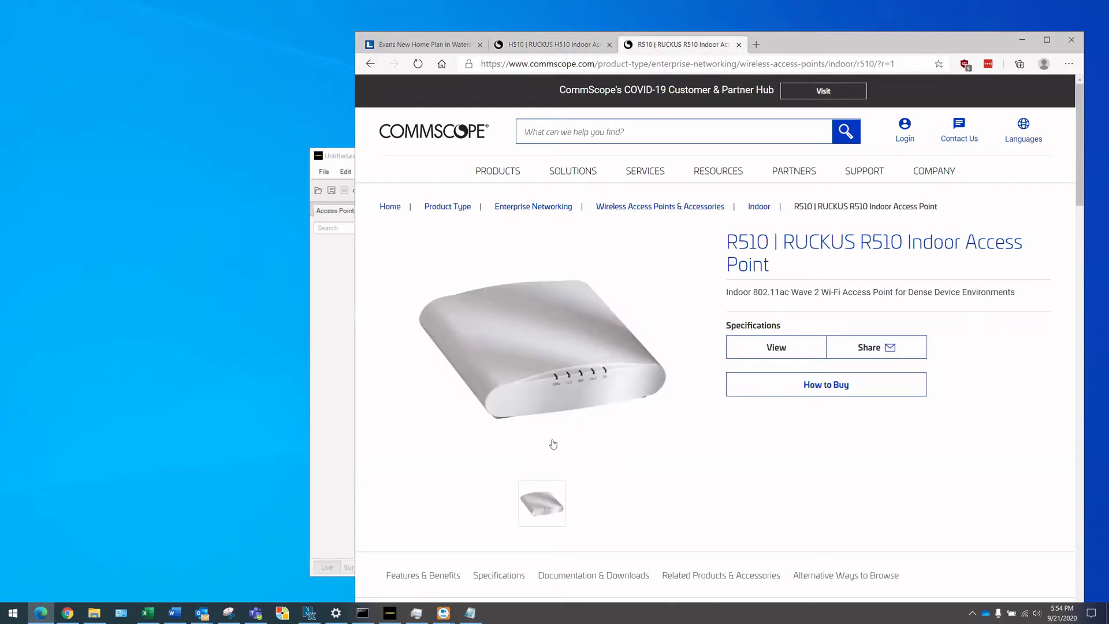
left_click(548, 45)
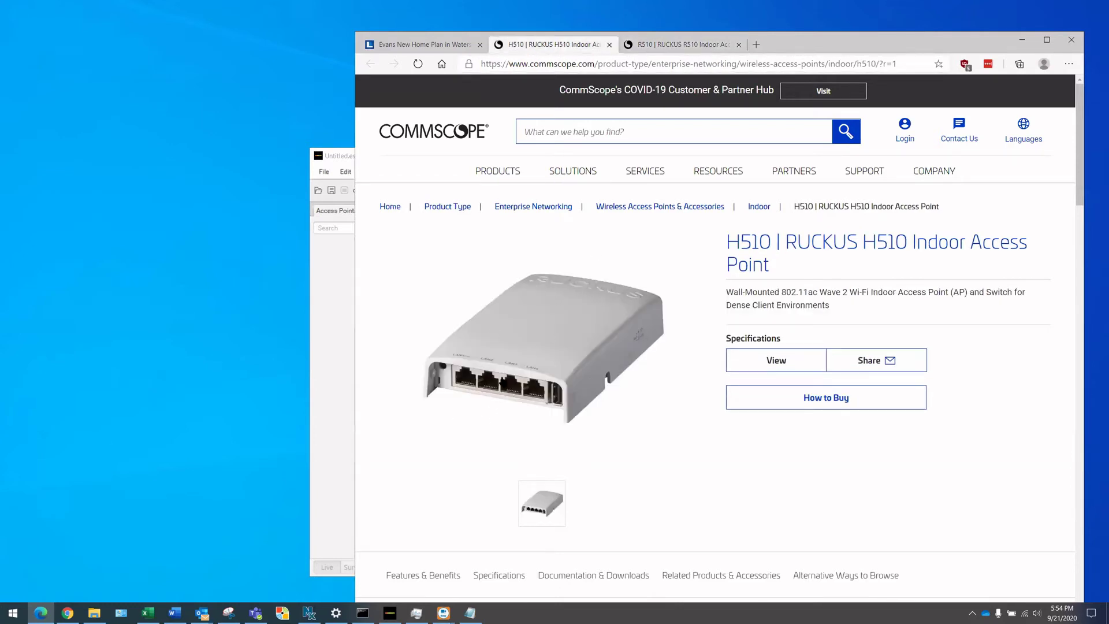
left_click(454, 45)
left_click(1022, 40)
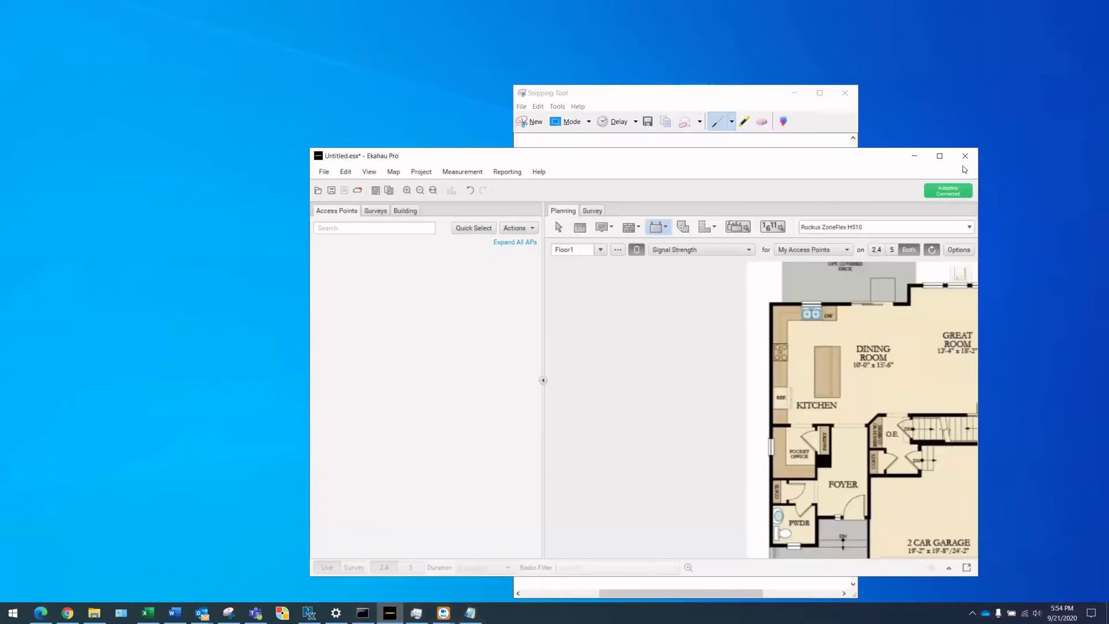
left_click(939, 156)
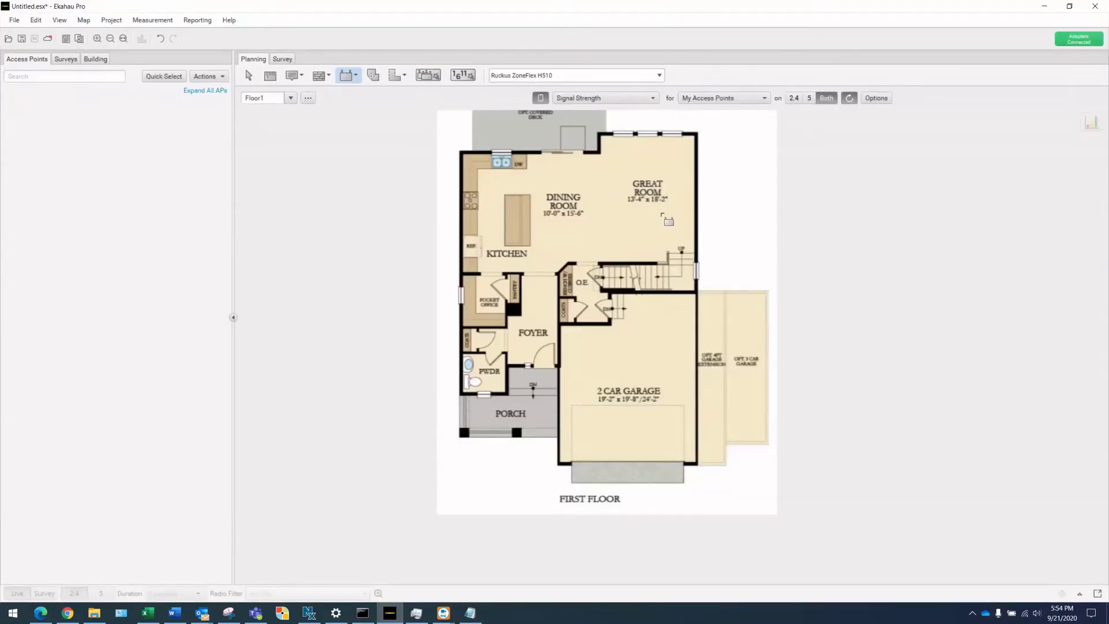
Step: Place a simulated H510 access point on the Great Room's outer side wall on Floor1 and rename it H510-Main
left_click(693, 194)
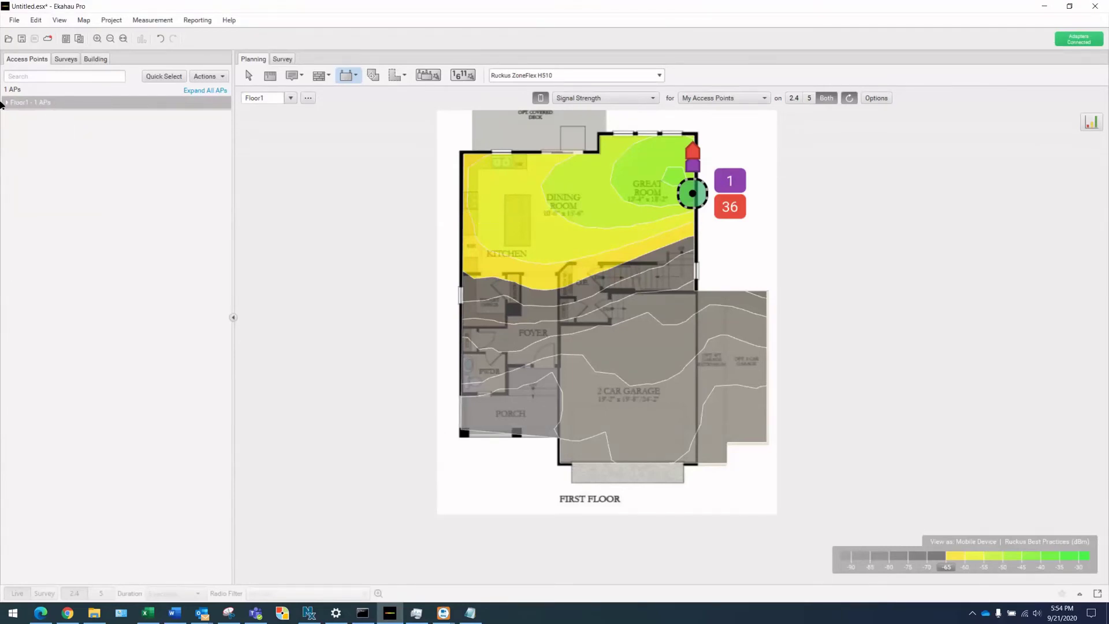
left_click(8, 104)
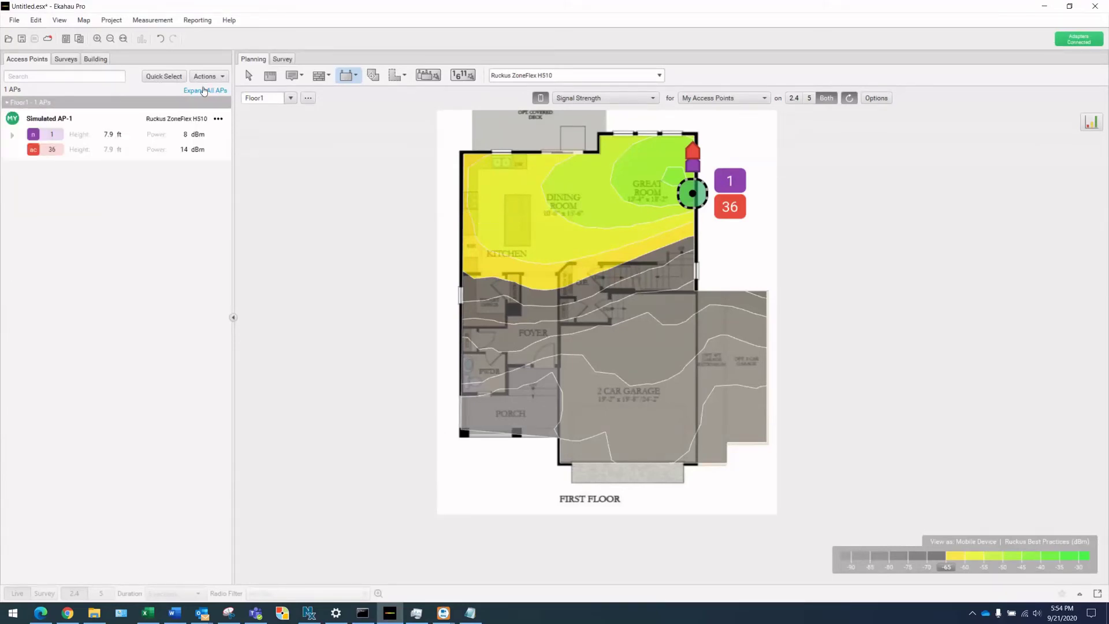
left_click(218, 118)
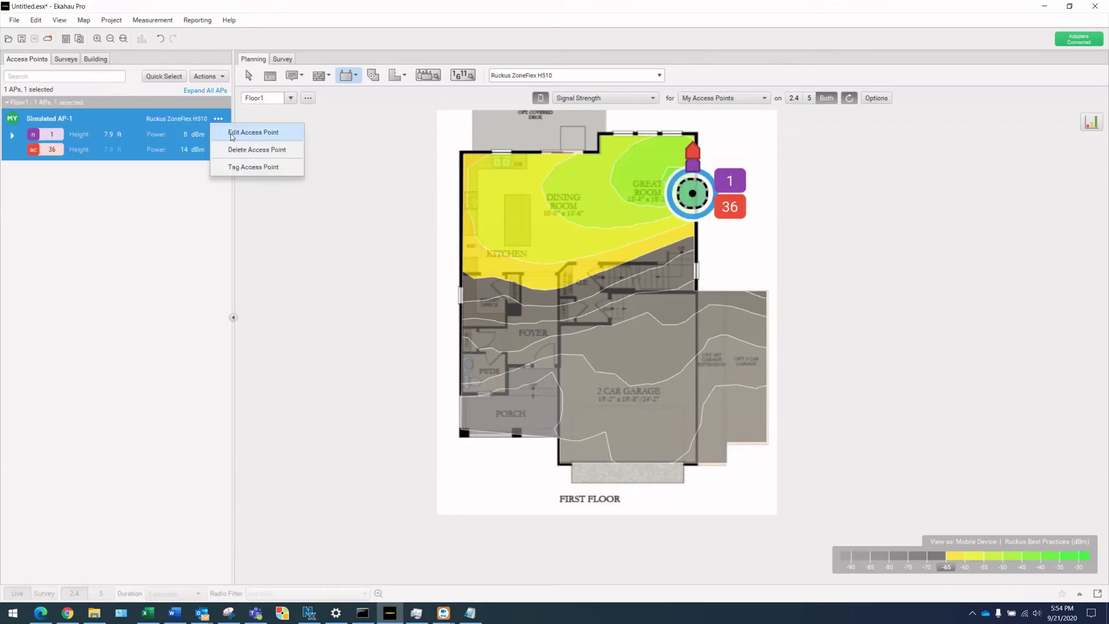
left_click(231, 134)
triple_click(448, 128)
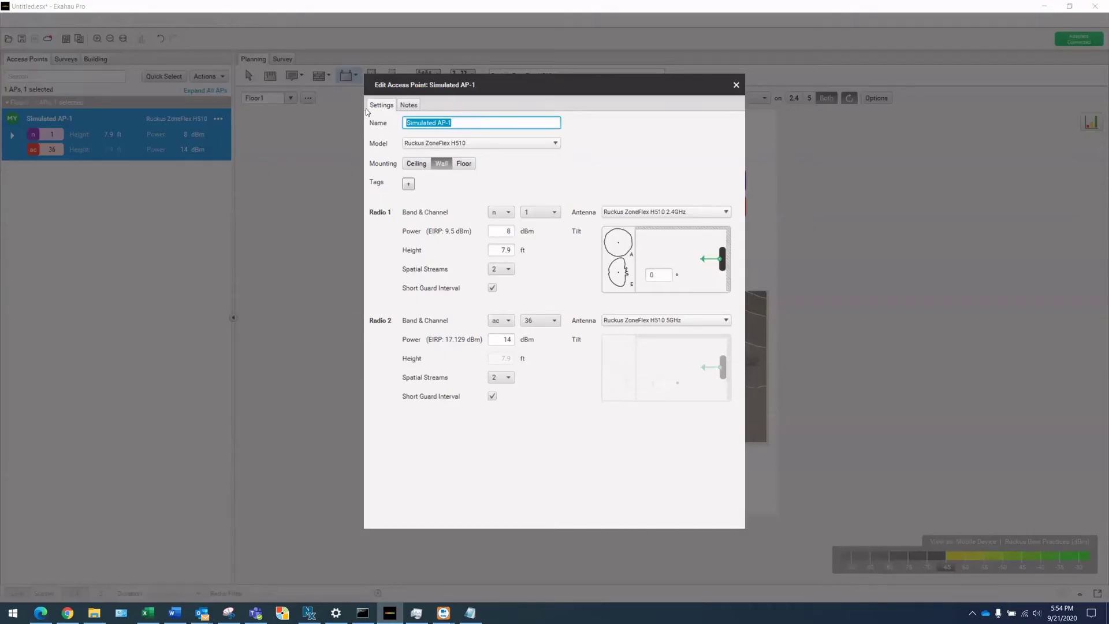
type("H510-Main")
Step: Set the H510-Main access point's height to 4 ft and open its Radio 1 power for editing
left_click(502, 249)
double_click(501, 249)
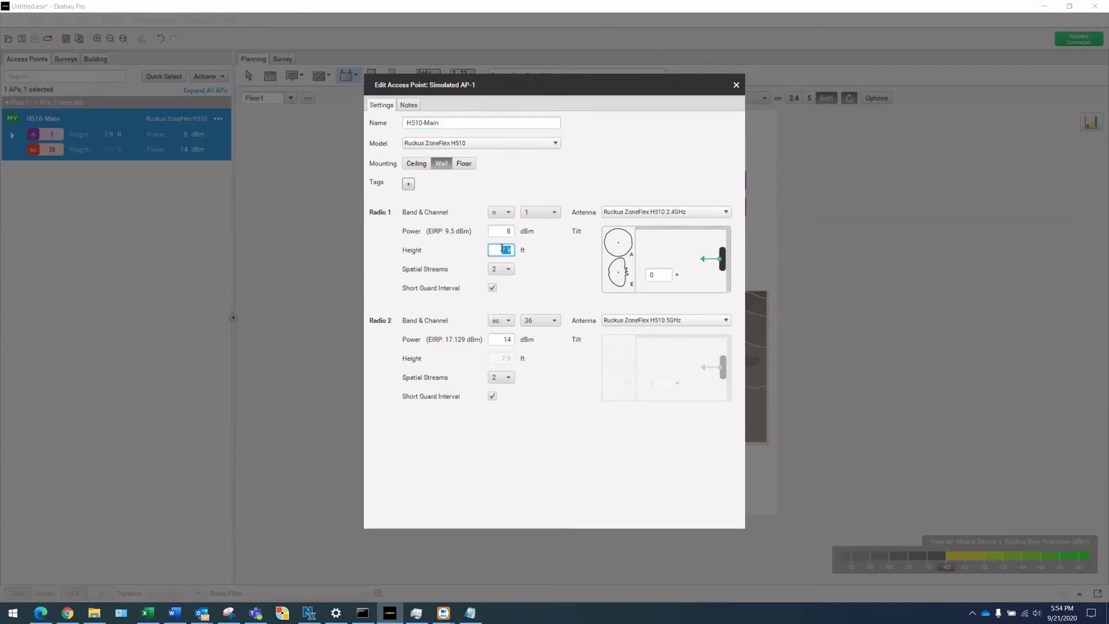
type("4")
double_click(501, 230)
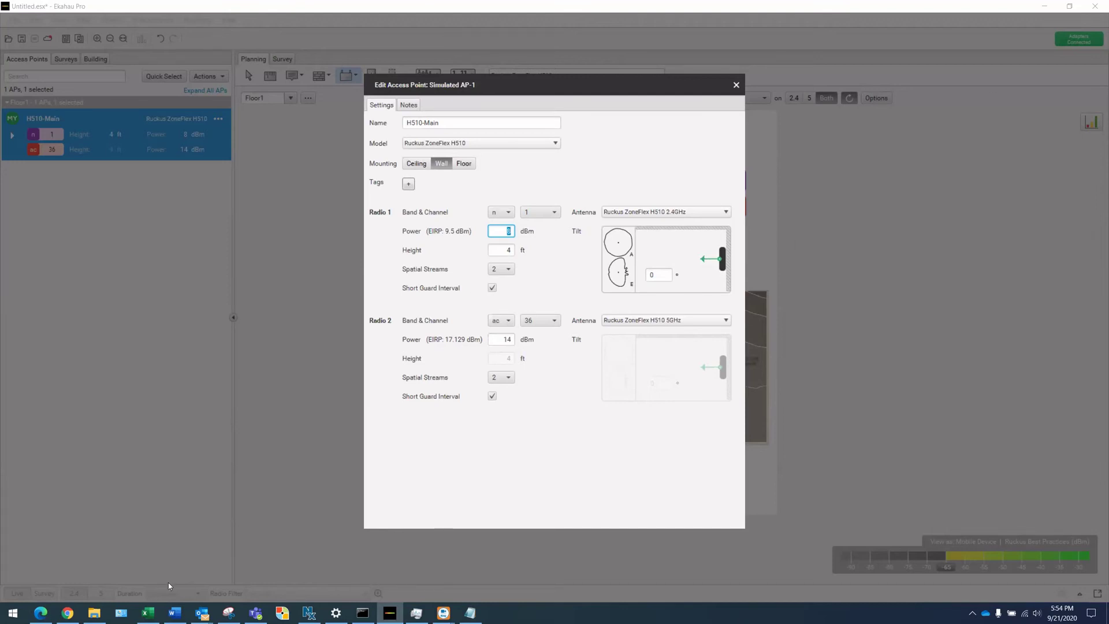
Step: Switch to the browser and review the specifications on the RUCKUS H510 product page
left_click(40, 612)
left_click(563, 45)
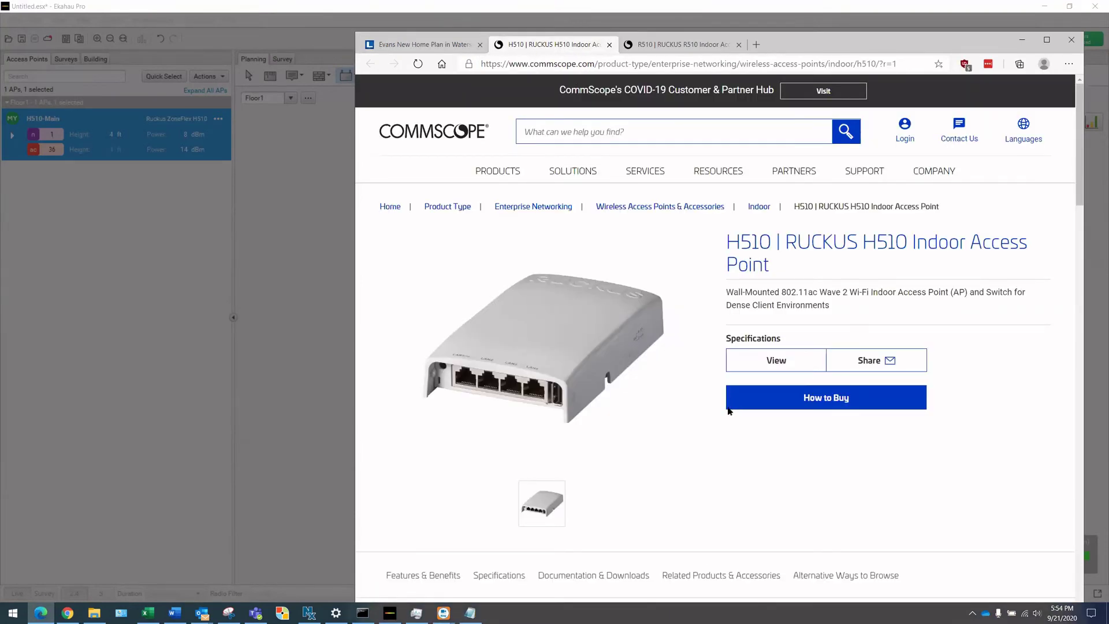
scroll(707, 404, "down", 6)
scroll(707, 406, "up", 3)
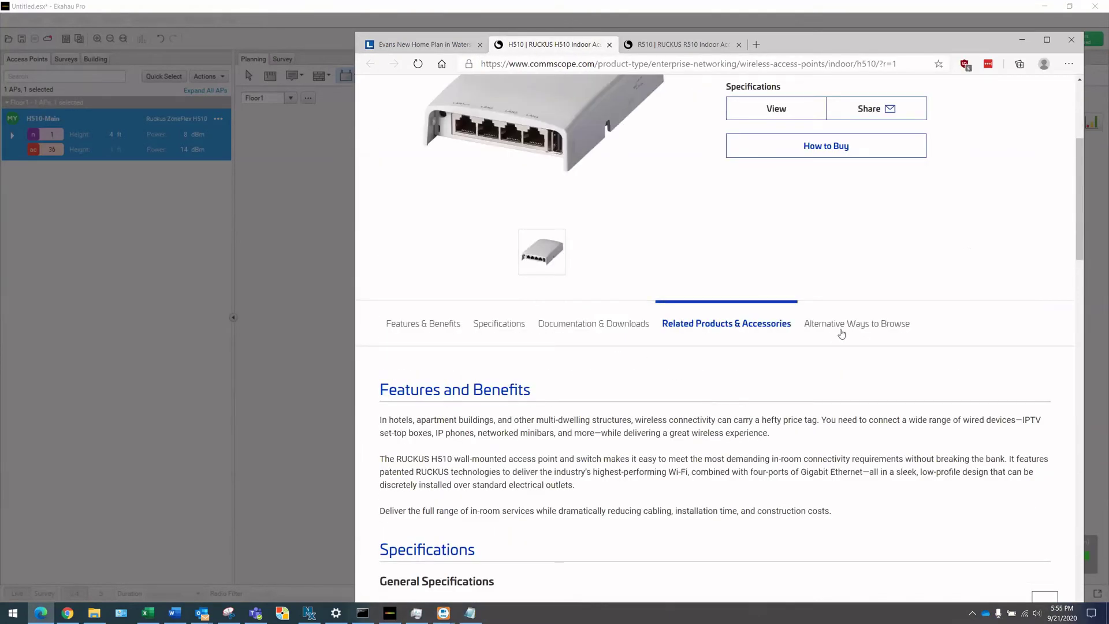
left_click(506, 326)
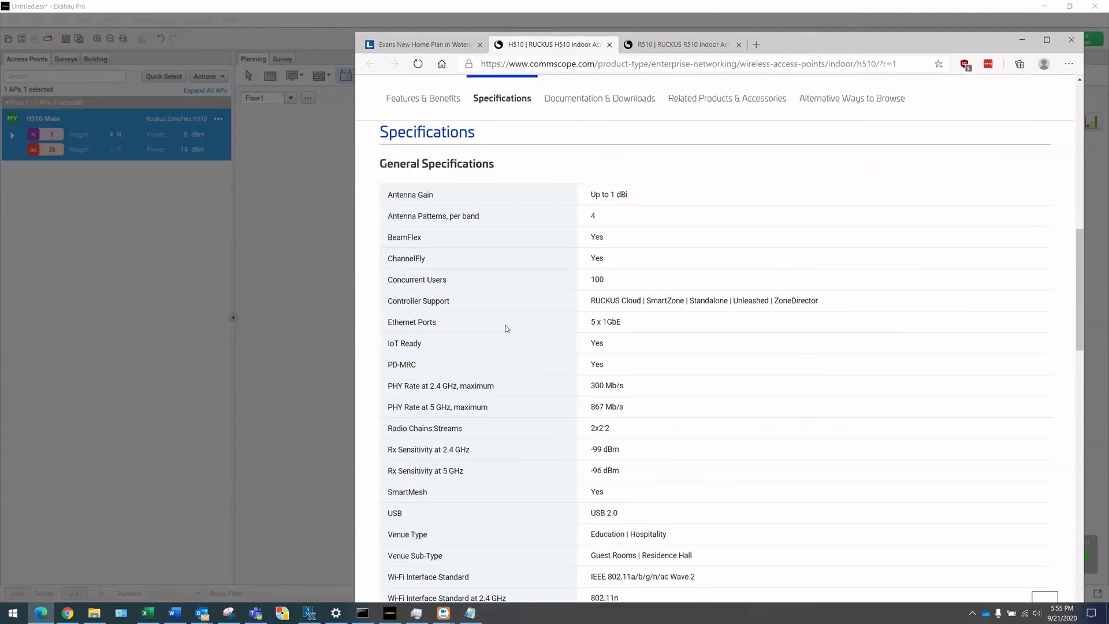
scroll(664, 422, "down", 7)
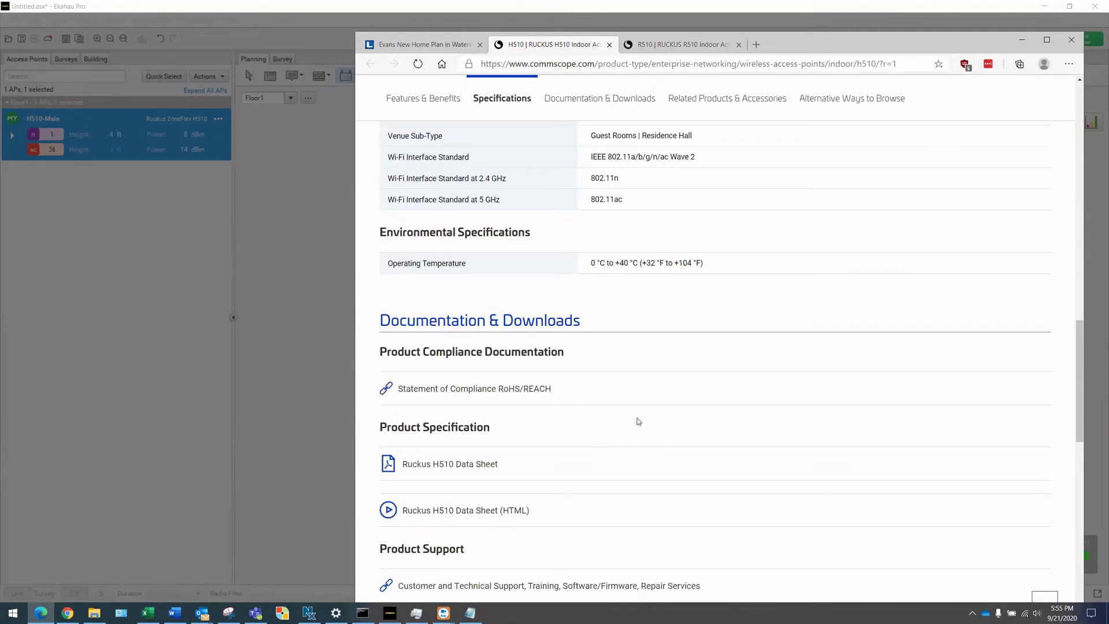
Step: Open the Ruckus H510 Data Sheet, examine its transmit power targets, and return to Ekahau Pro
left_click(455, 464)
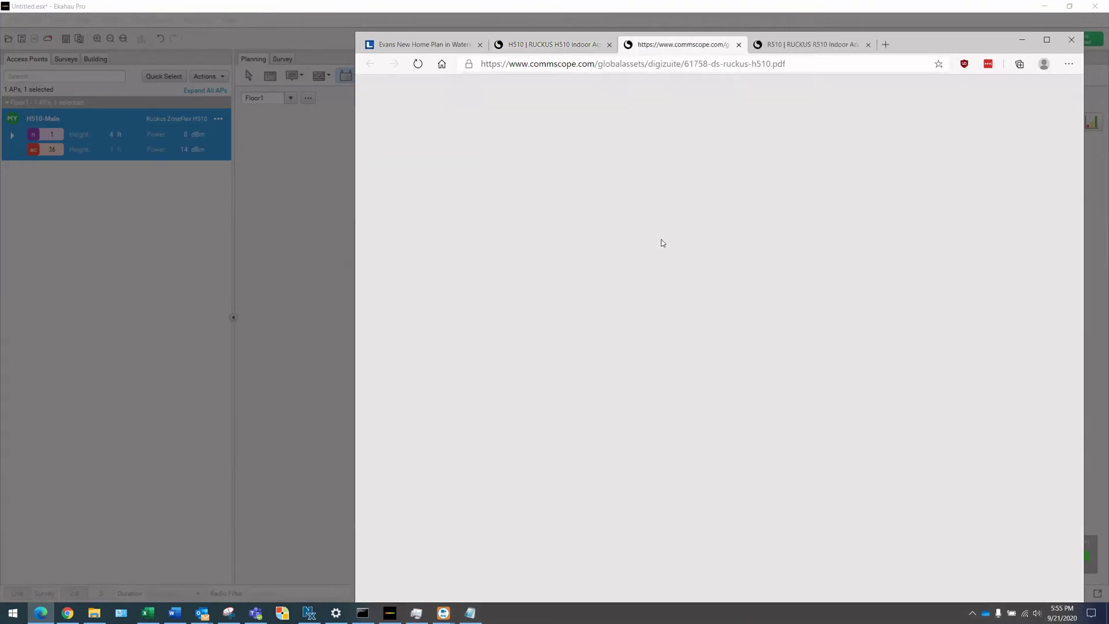
scroll(691, 369, "down", 20)
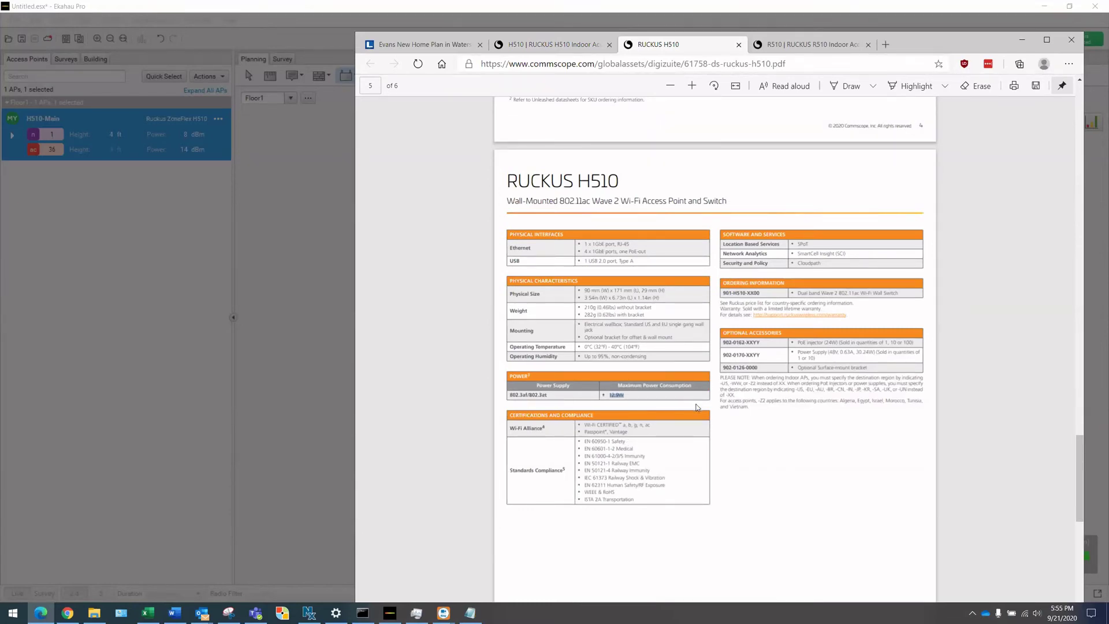
scroll(698, 408, "up", 10)
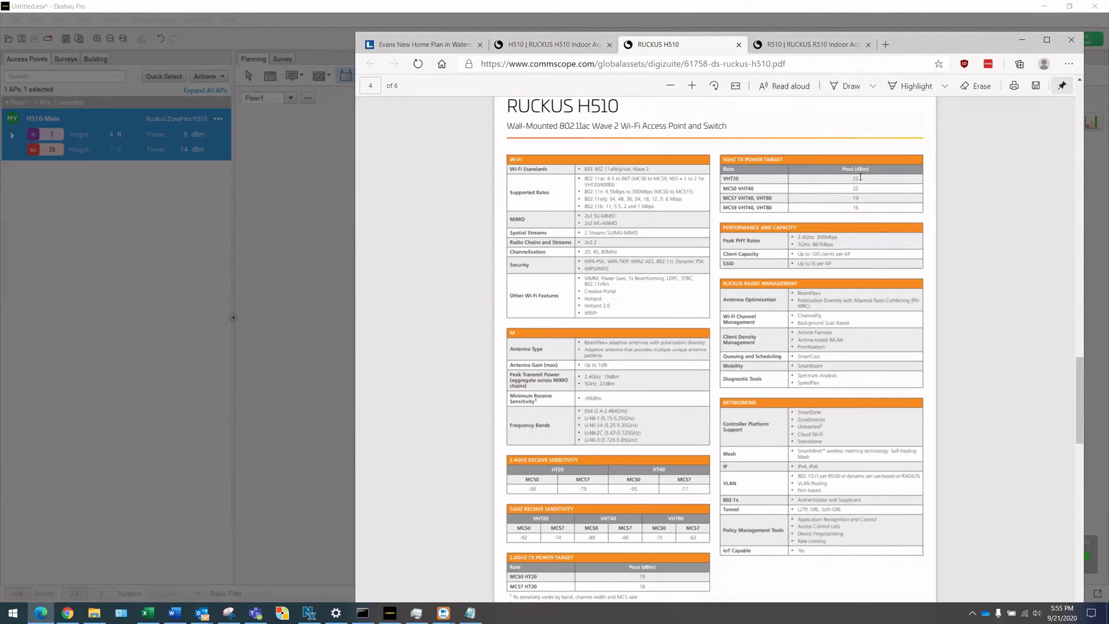
left_click_drag(860, 177, 847, 214)
left_click(868, 214)
left_click(1020, 44)
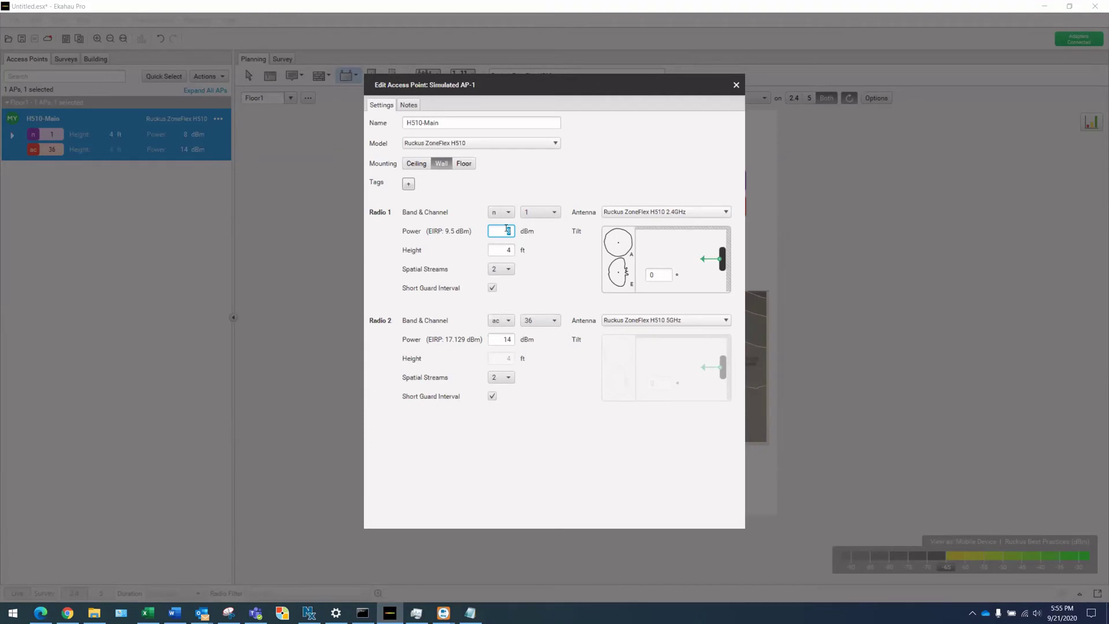
Step: Set the power of both Radio 1 and Radio 2 on H510-Main to 12 dBm and close its settings
type("12")
left_click(504, 339)
double_click(504, 340)
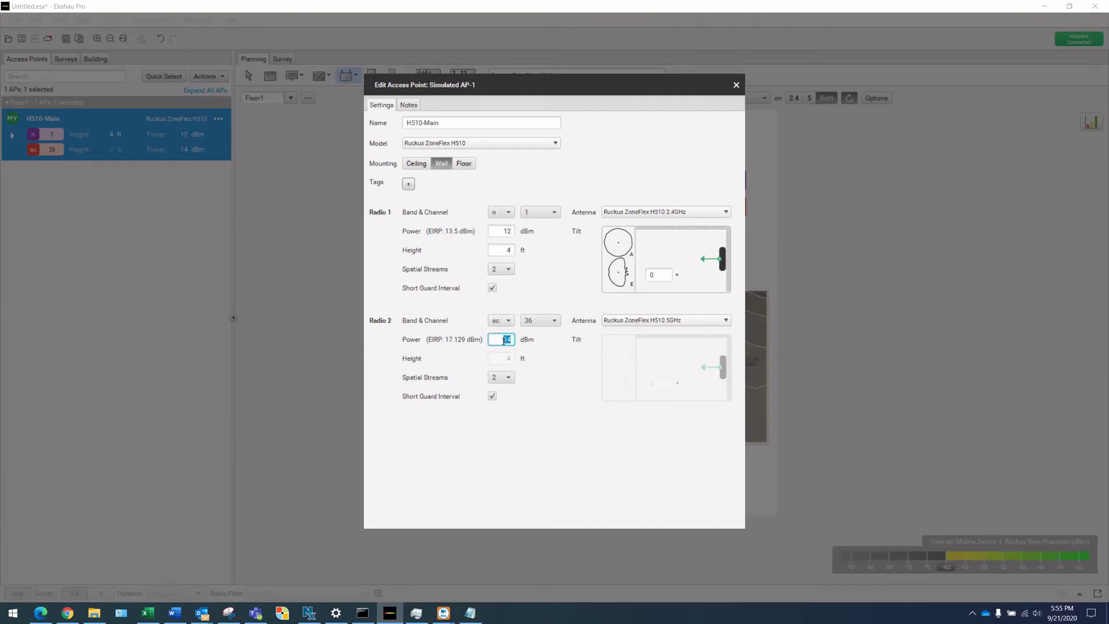
type("12")
left_click(563, 452)
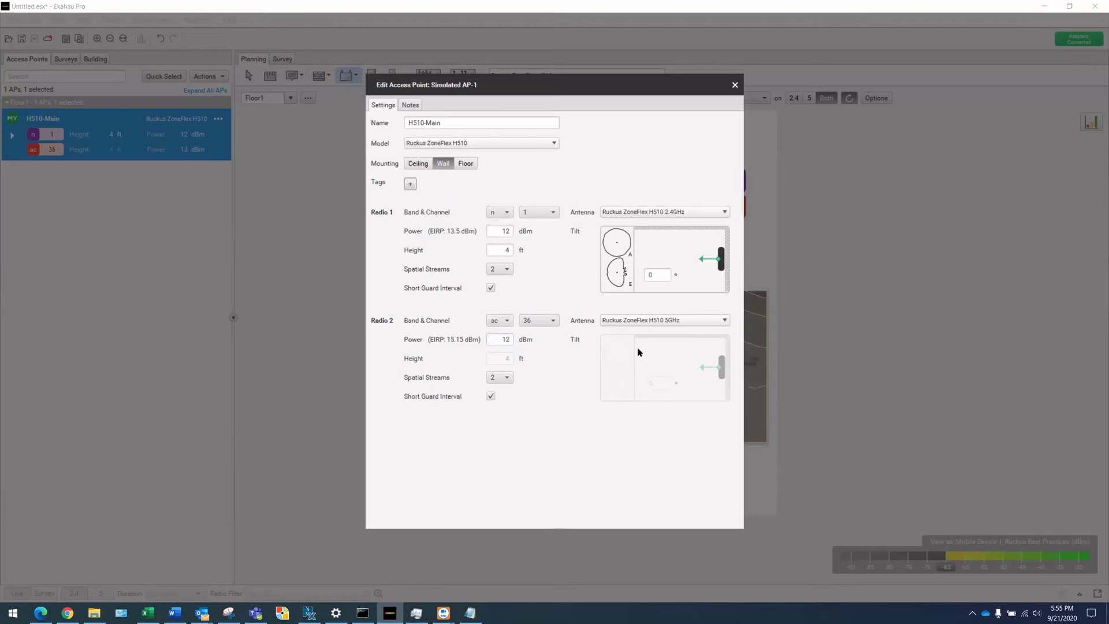
left_click(734, 85)
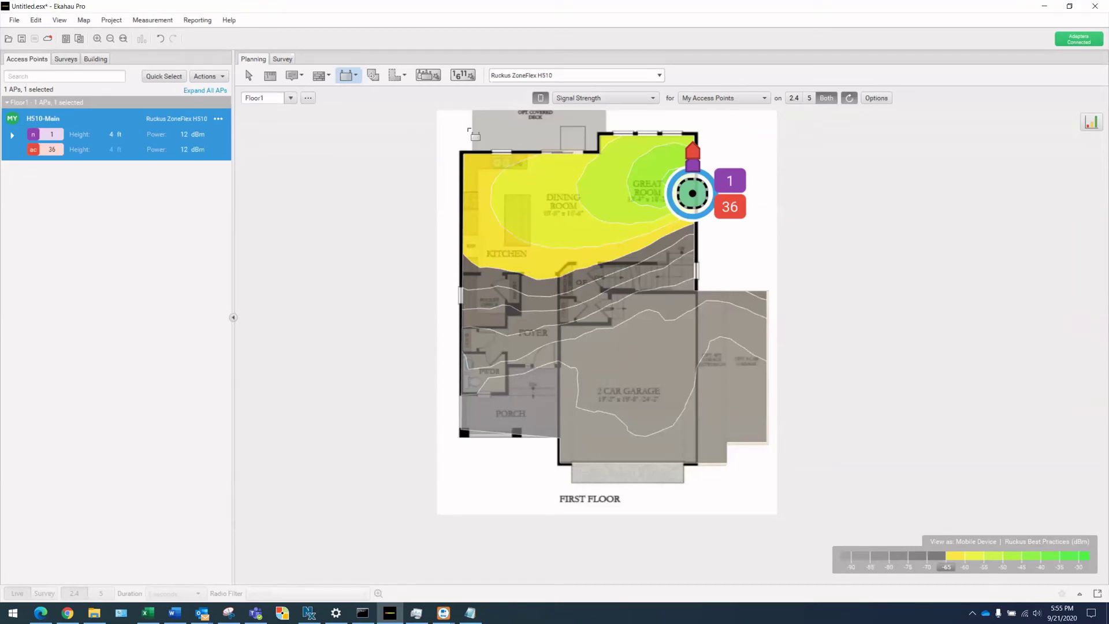
Step: Place a simulated Ruckus ZoneFlex R510 access point on Floor2, in the hallway between the Laundry and the Master Bedroom
left_click(291, 98)
left_click(288, 132)
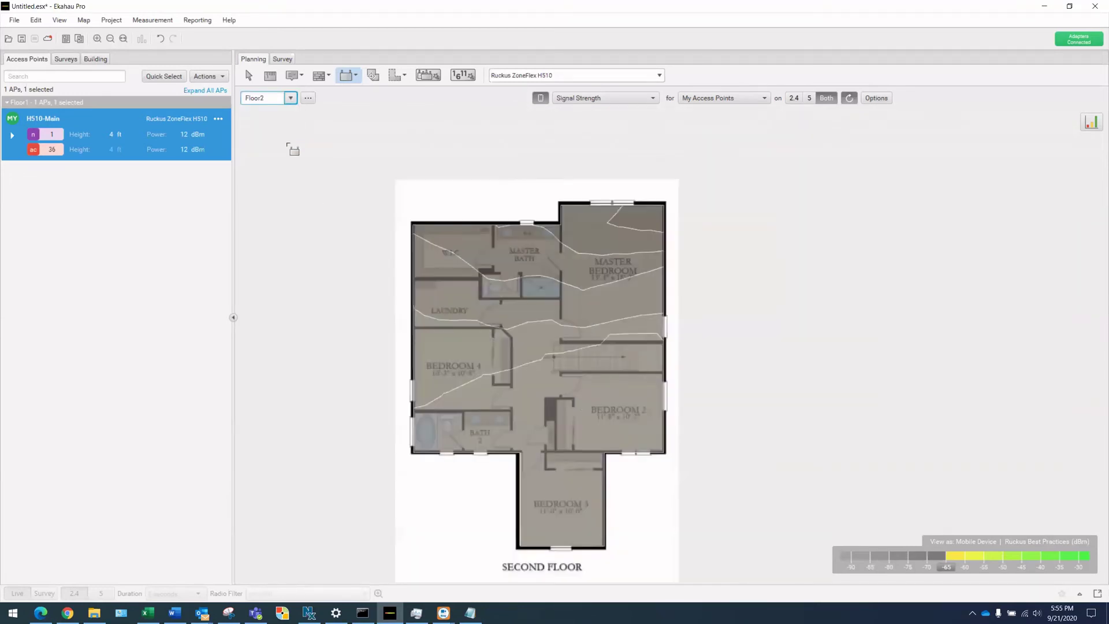
left_click(659, 75)
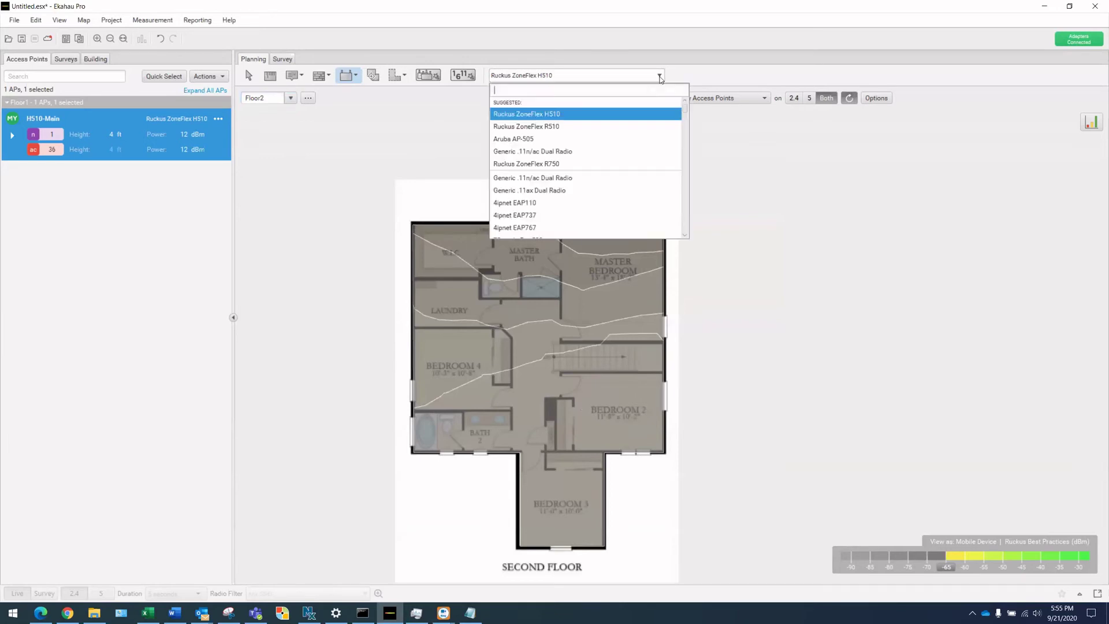
left_click(556, 127)
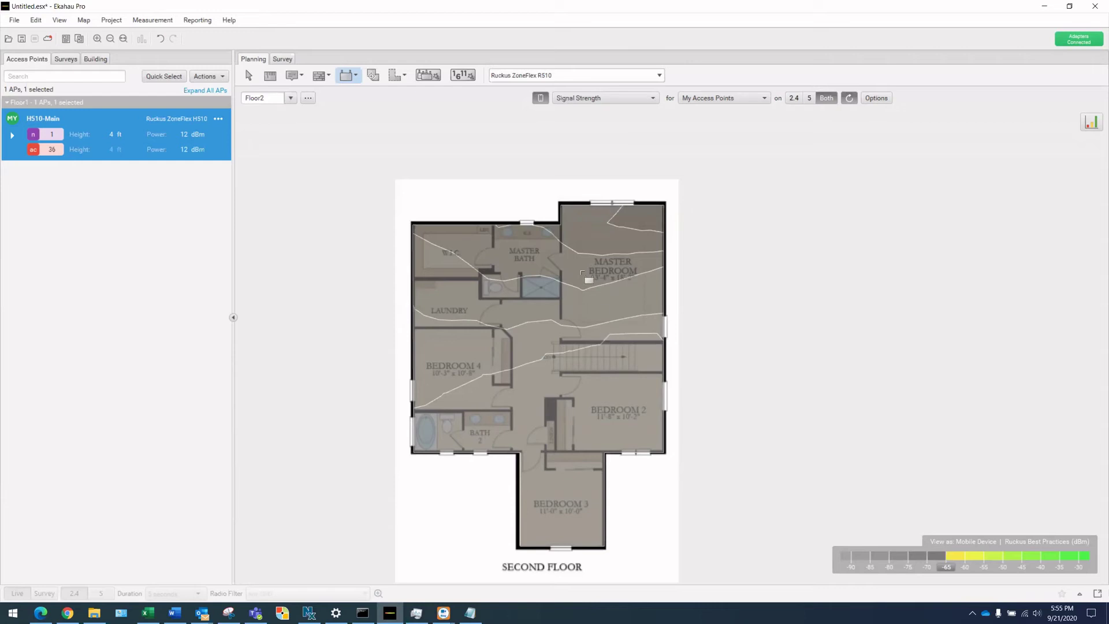
left_click(532, 319)
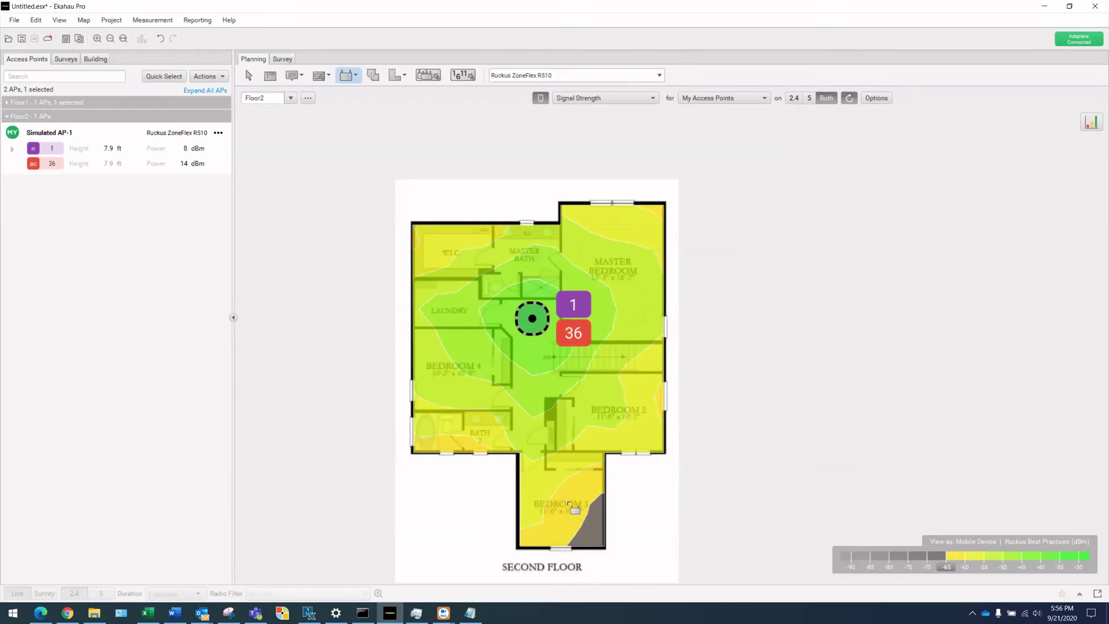
Step: Check the signal coverage on the Loft plan and return to Floor2
left_click(291, 98)
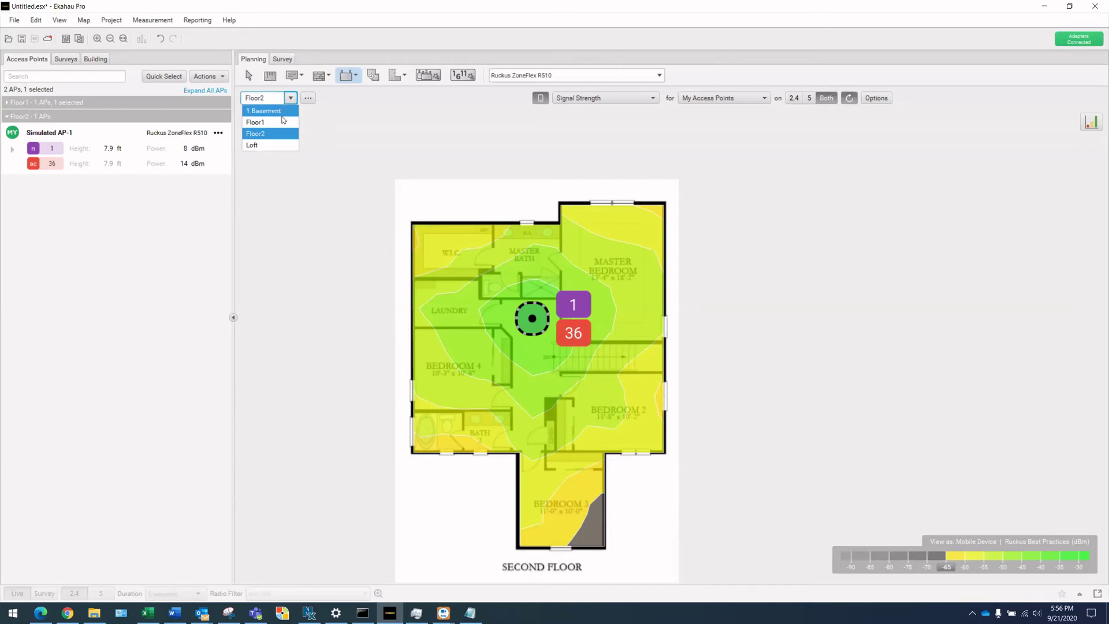
left_click(269, 145)
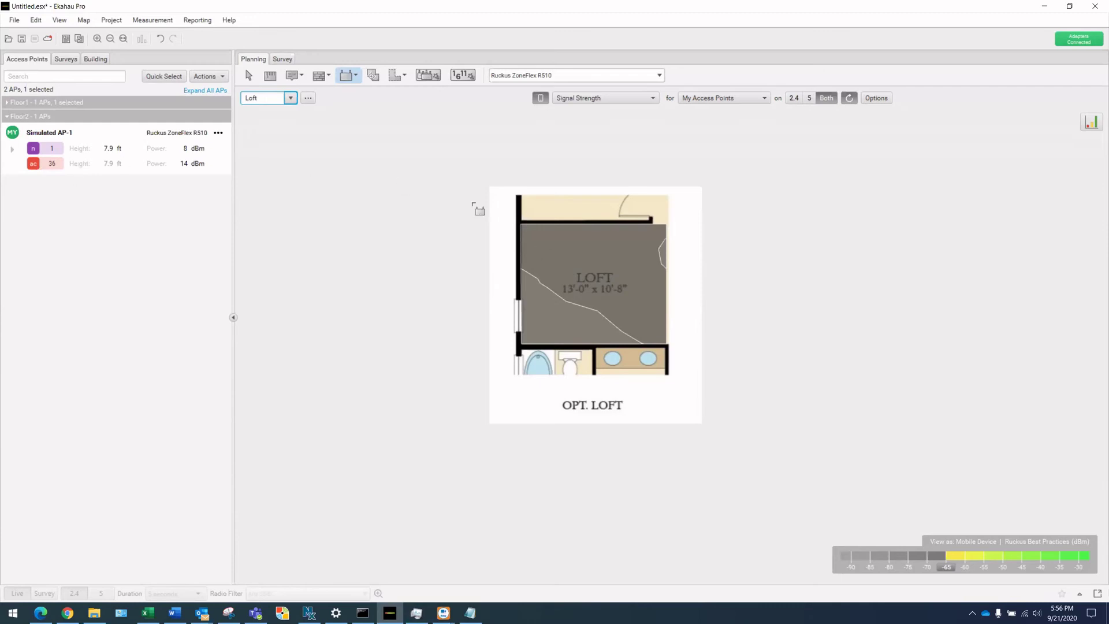
left_click(290, 98)
left_click(276, 132)
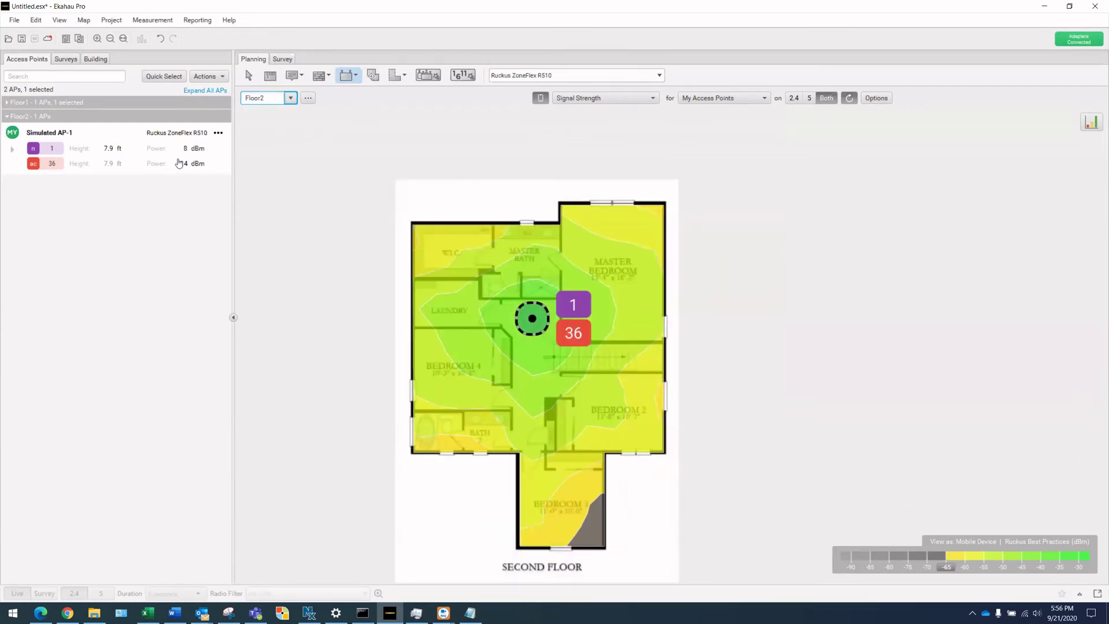
Step: Rename the new Floor2 access point as Floor2 R510 and set its Radio 1 height to 9.9 ft
left_click(218, 132)
left_click(232, 148)
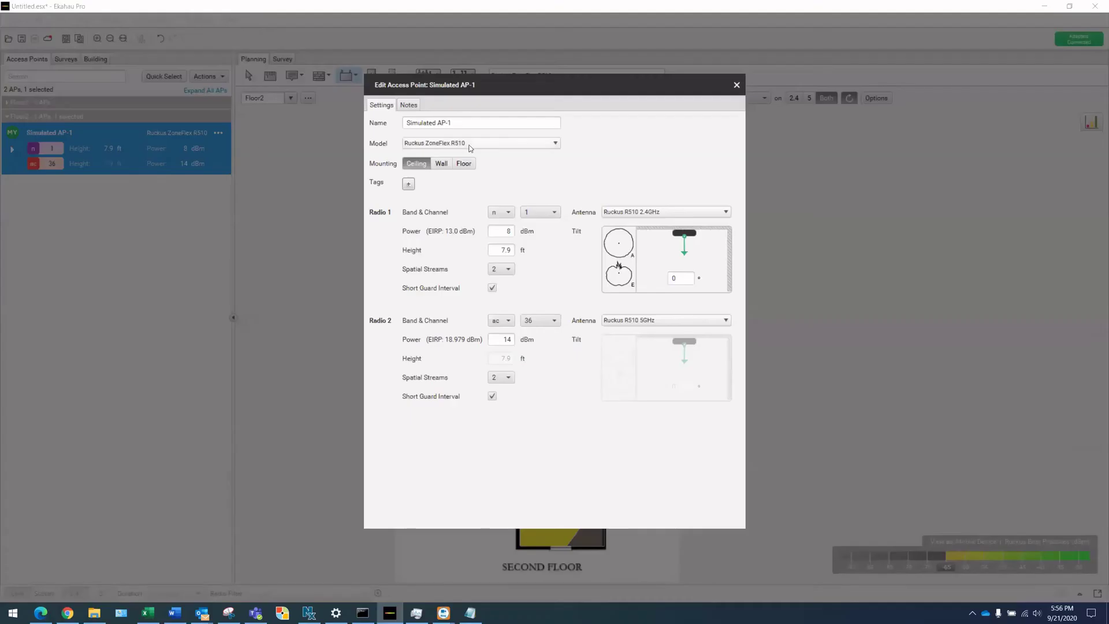
type("Floor2")
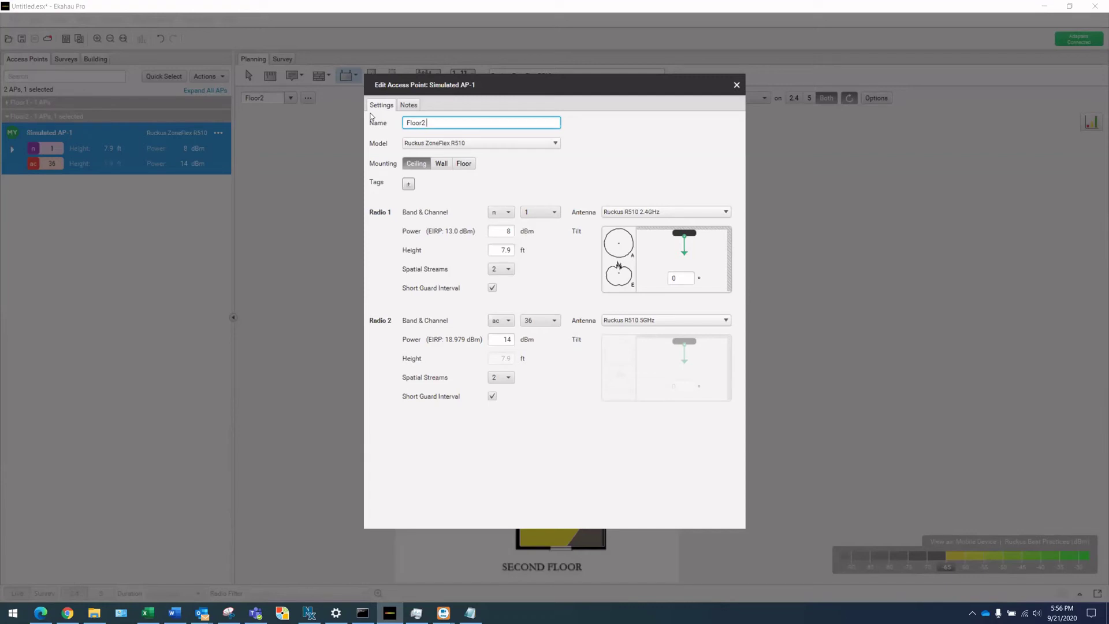
type(" R510")
left_click(502, 250)
type("9.9")
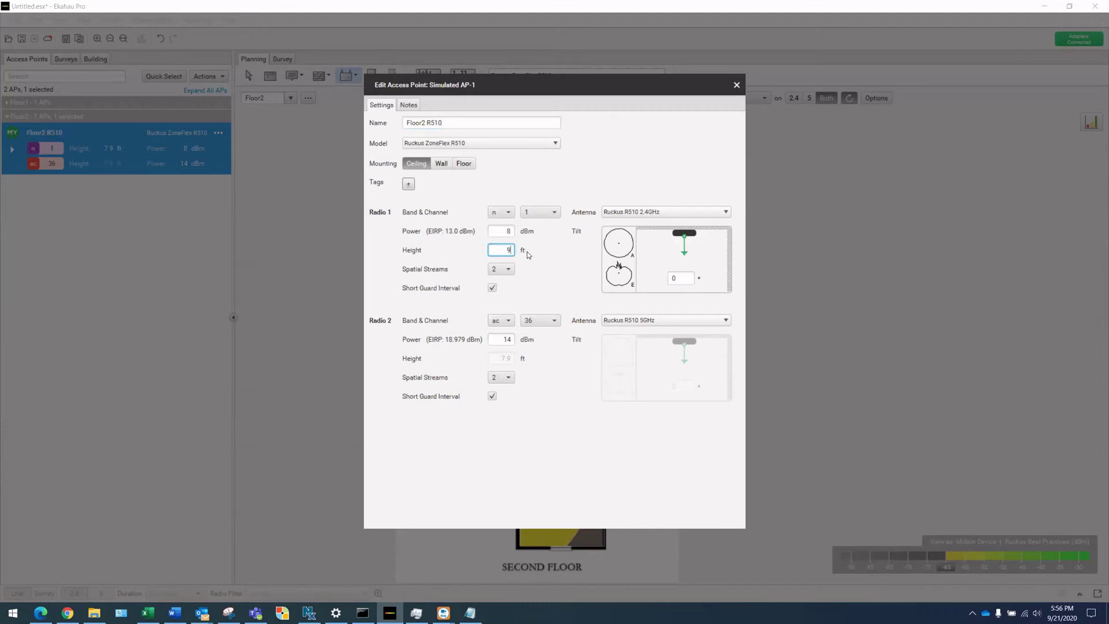
Step: Switch to the browser and open the Ruckus R510 Data Sheet (HTML) from the R510 product page's documentation
left_click(511, 231)
left_click(68, 613)
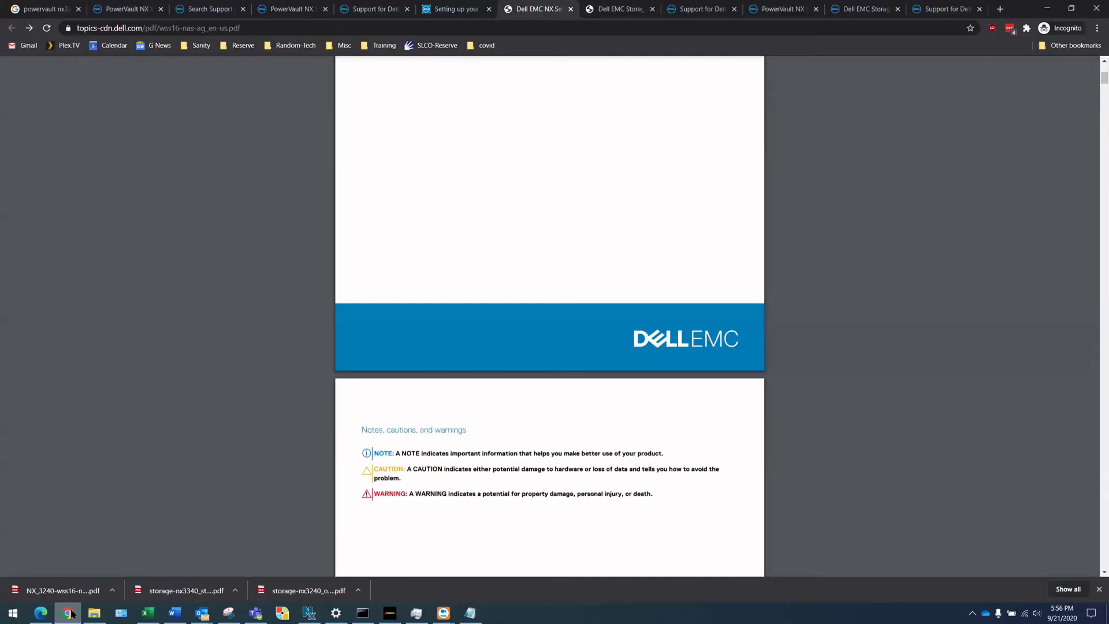
left_click(68, 613)
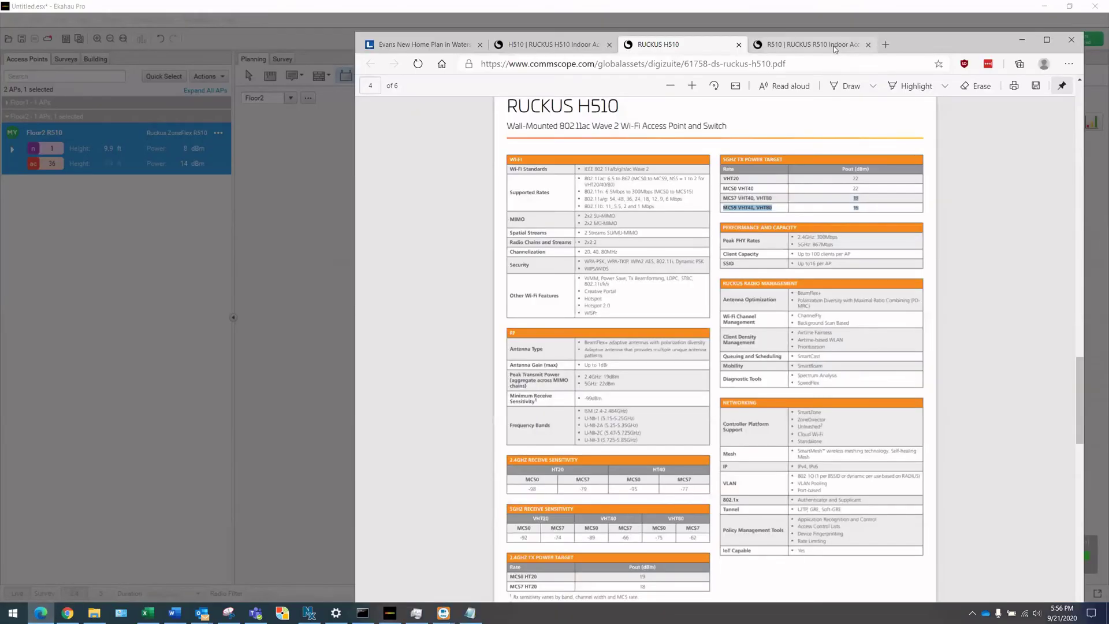
left_click(811, 45)
scroll(627, 406, "down", 8)
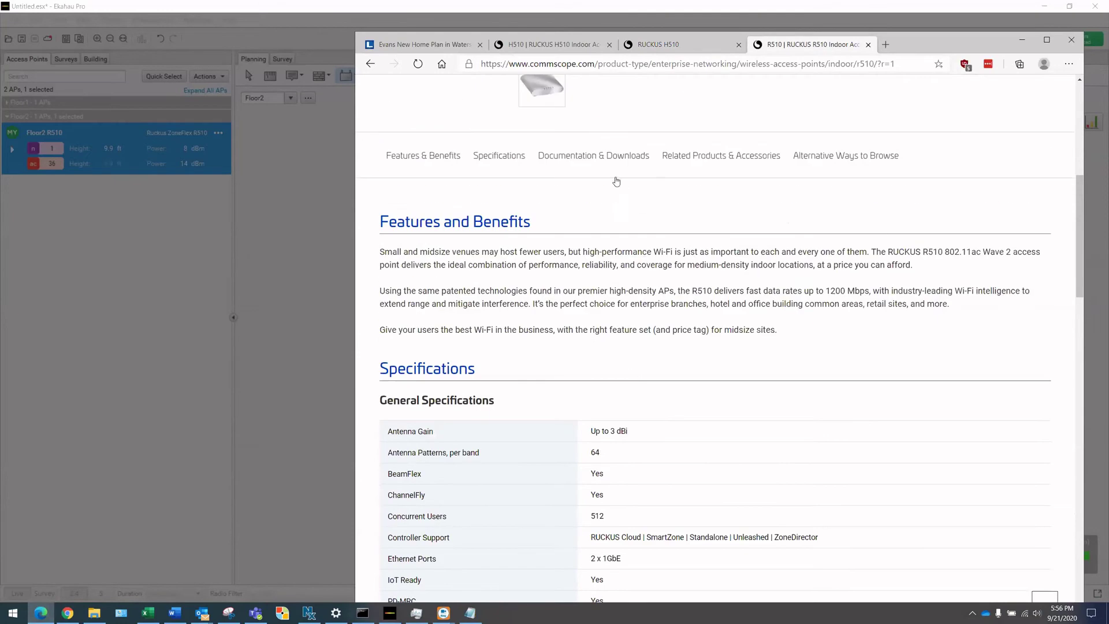
left_click(595, 158)
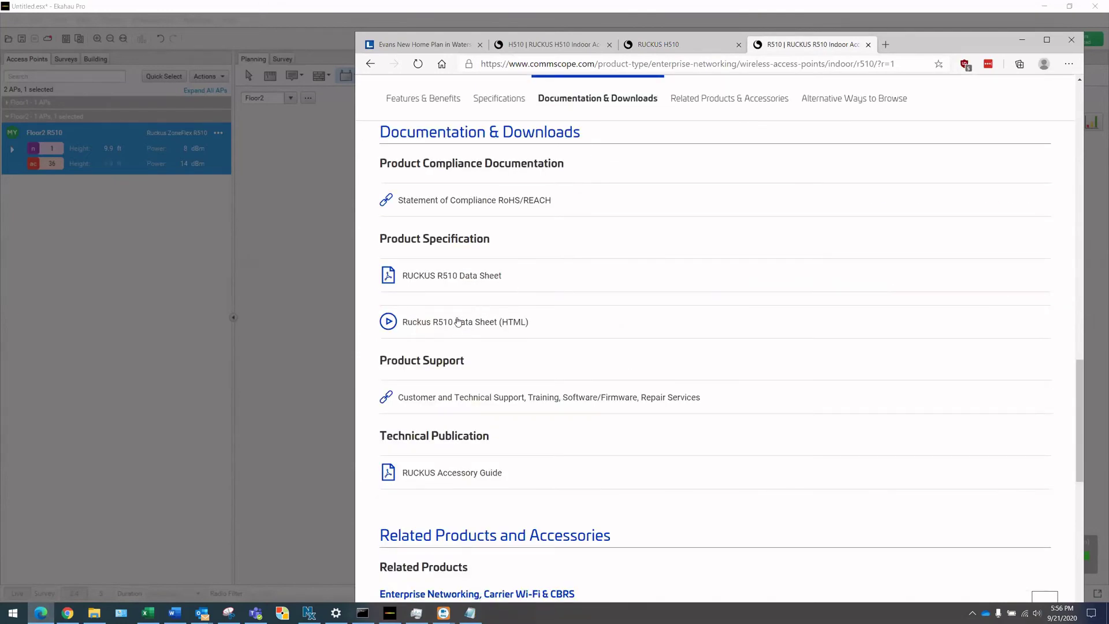
left_click(460, 323)
Step: Examine the R510's transmit power targets and 802.3af power consumption in the data sheet, and return to Ekahau Pro
scroll(624, 407, "down", 20)
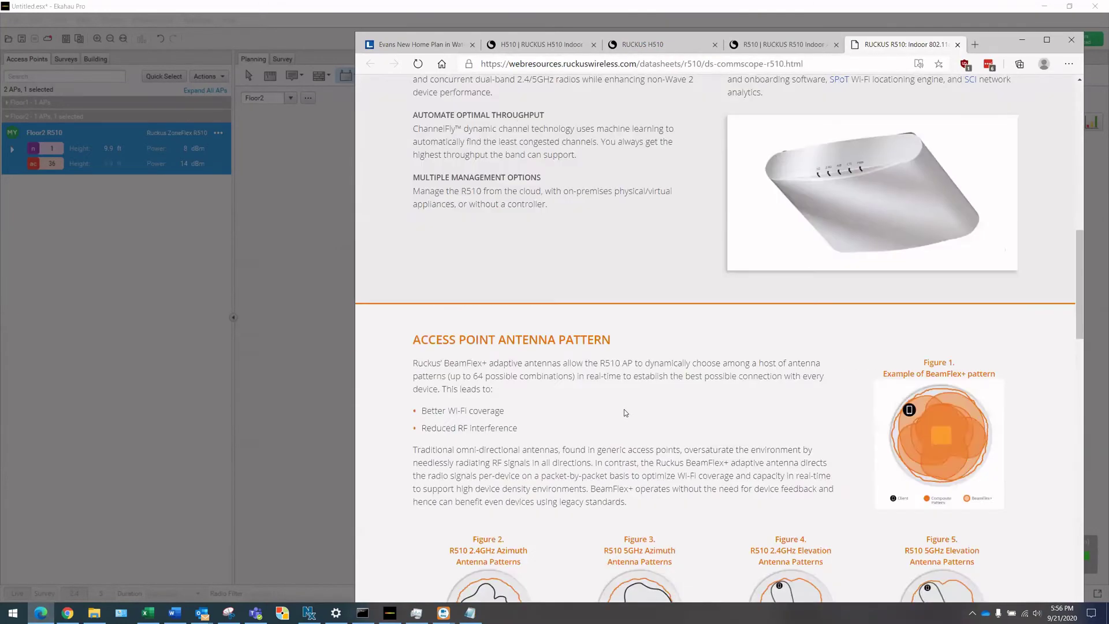
scroll(690, 377, "up", 9)
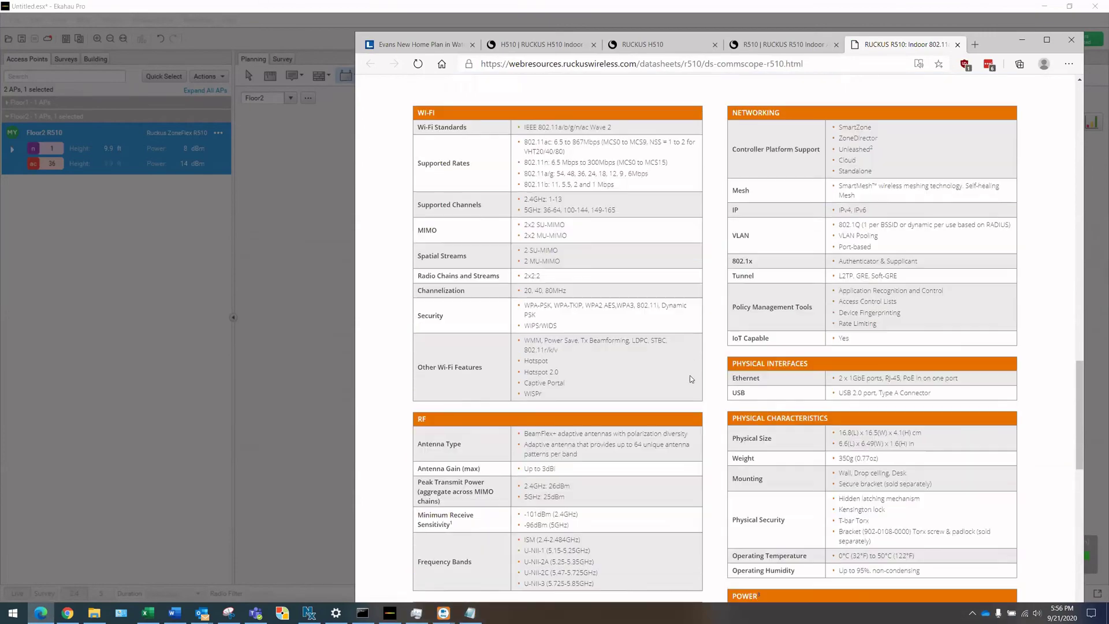
scroll(688, 380, "down", 17)
scroll(686, 384, "up", 7)
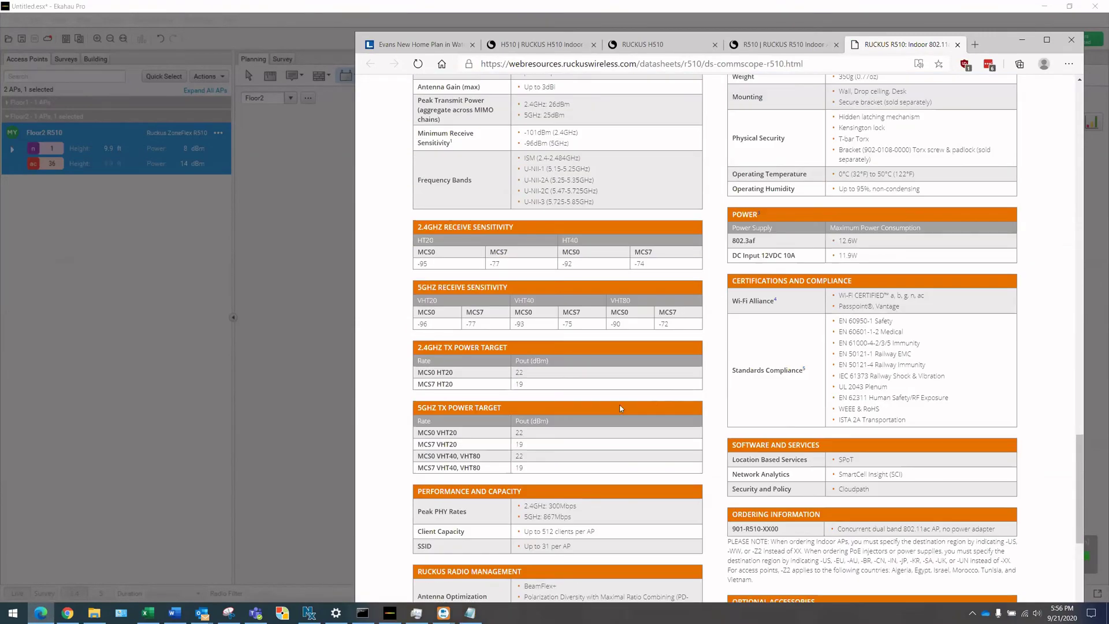
scroll(630, 391, "up", 2)
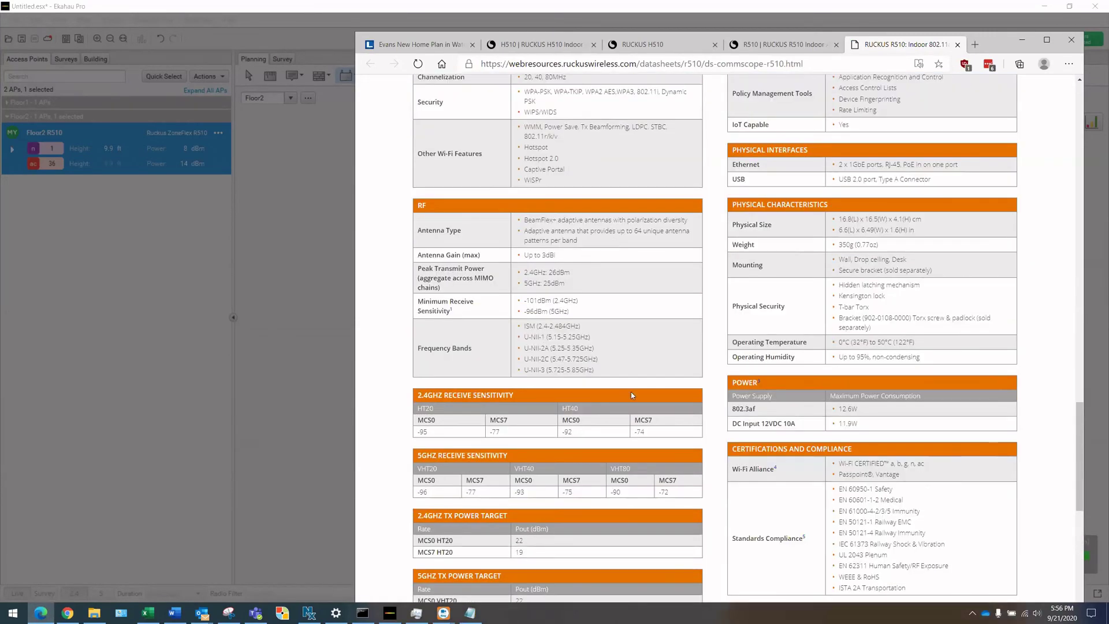
scroll(631, 392, "up", 7)
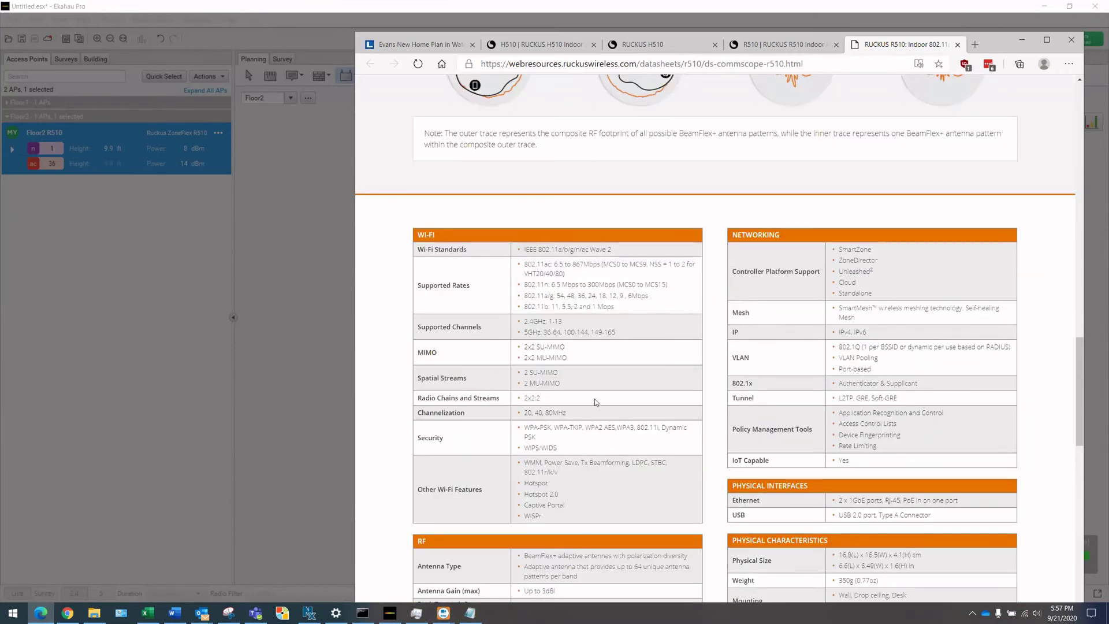
scroll(652, 490, "down", 7)
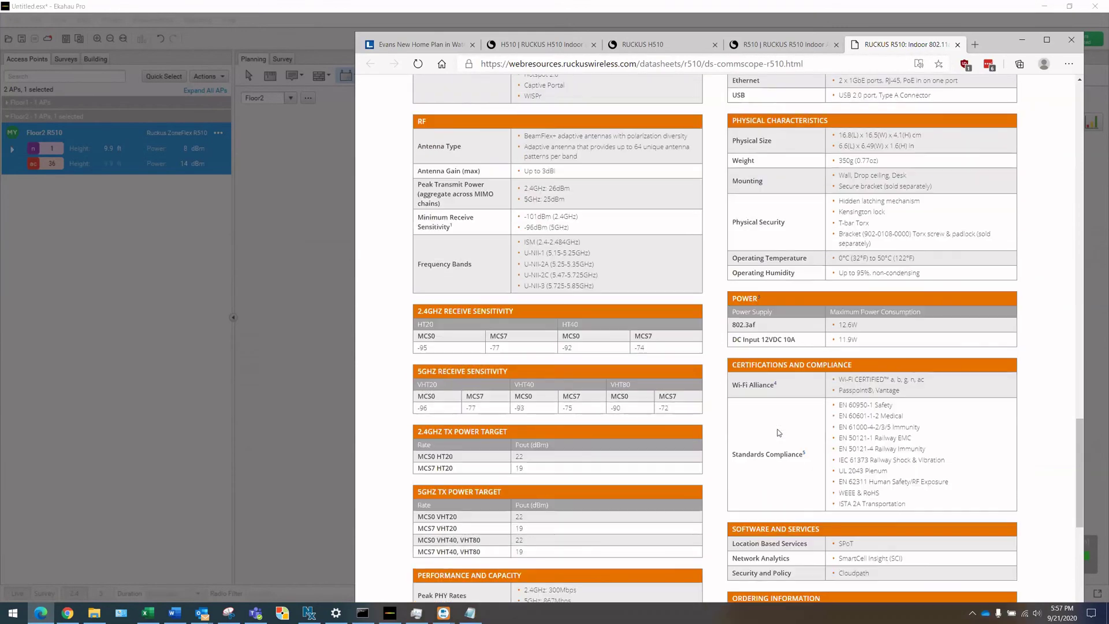
left_click_drag(864, 324, 837, 325)
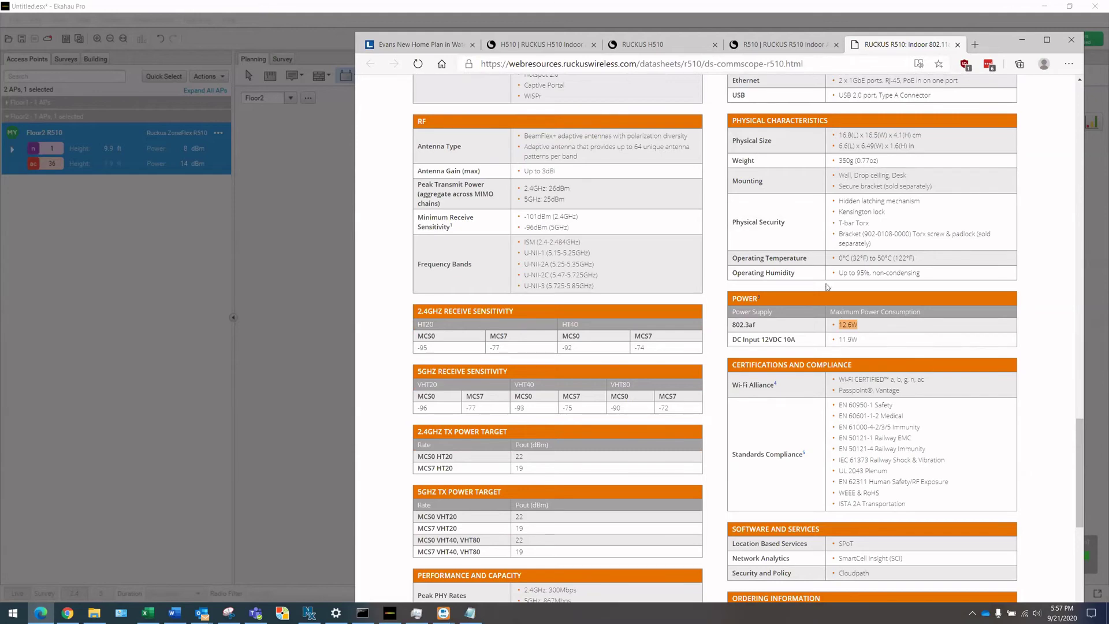
scroll(779, 398, "down", 3)
scroll(777, 399, "down", 3)
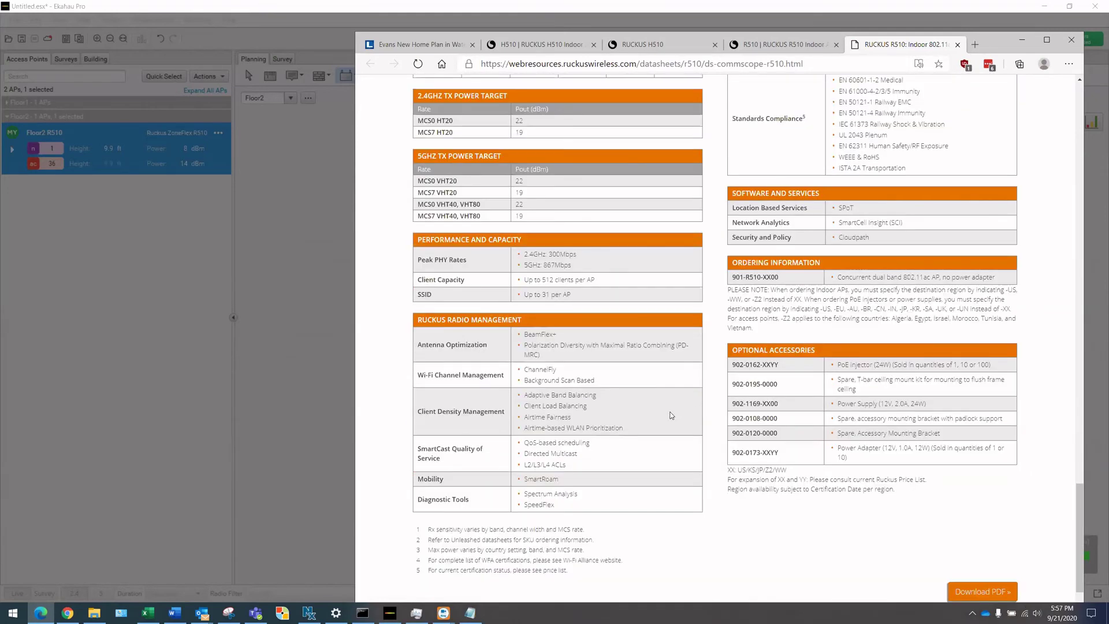
left_click_drag(520, 216, 516, 216)
left_click(1026, 40)
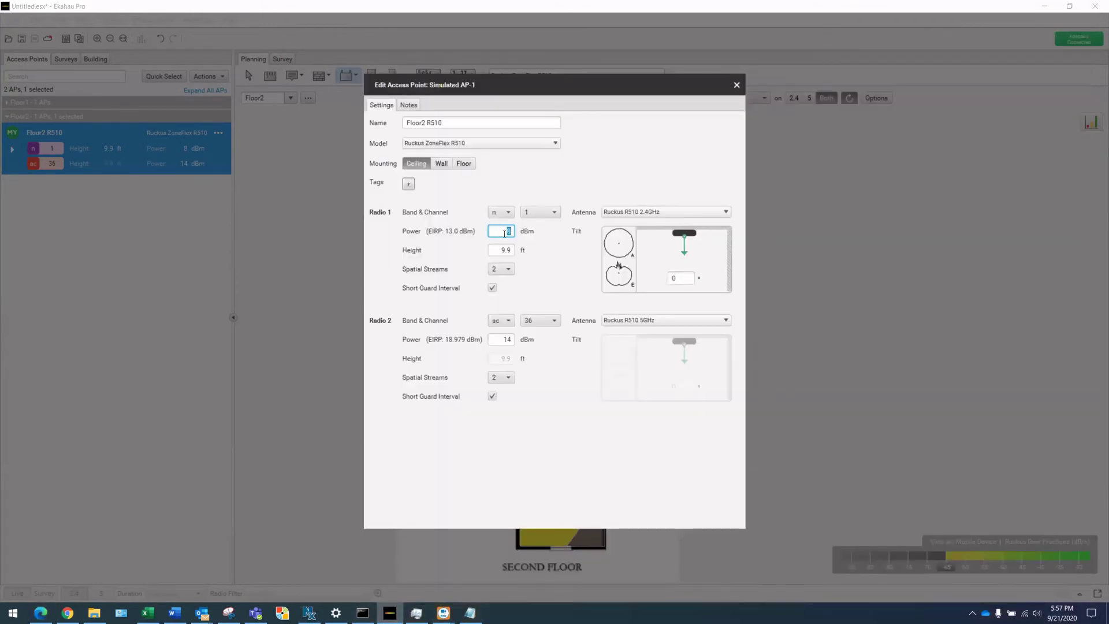
Step: Set the power of both Radio 1 and Radio 2 on Floor2 R510 to 16 dBm and close its settings
type("16")
left_click(503, 340)
type("16")
left_click(736, 85)
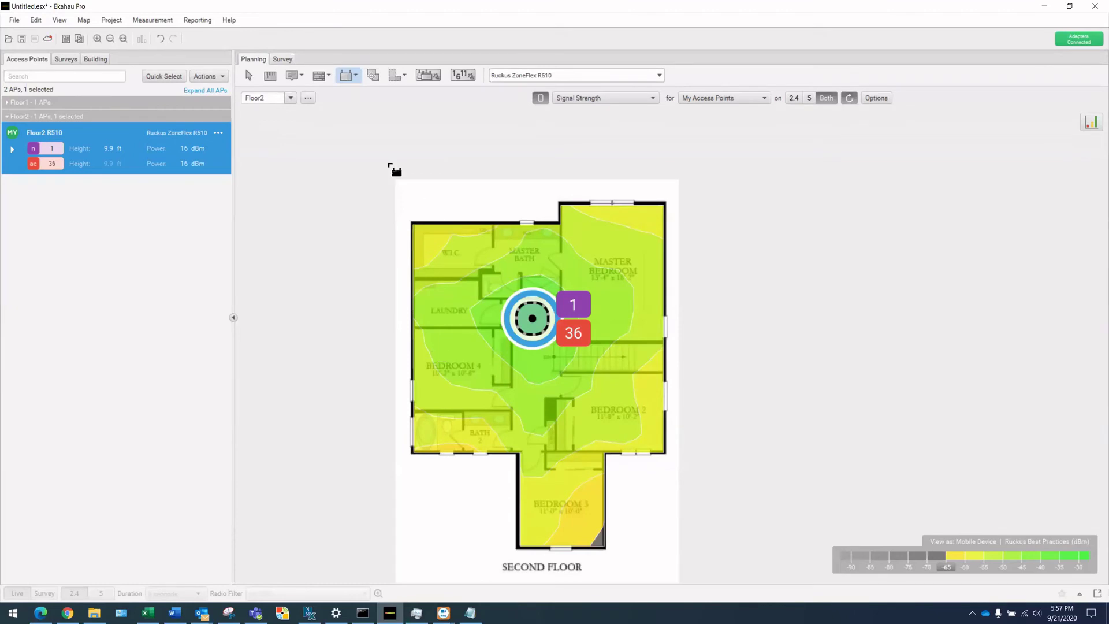
Step: Show the Loft plan, lower the signal strength cutoff in the legend to -70 dBm, and leave access point placement
left_click(290, 98)
left_click(262, 146)
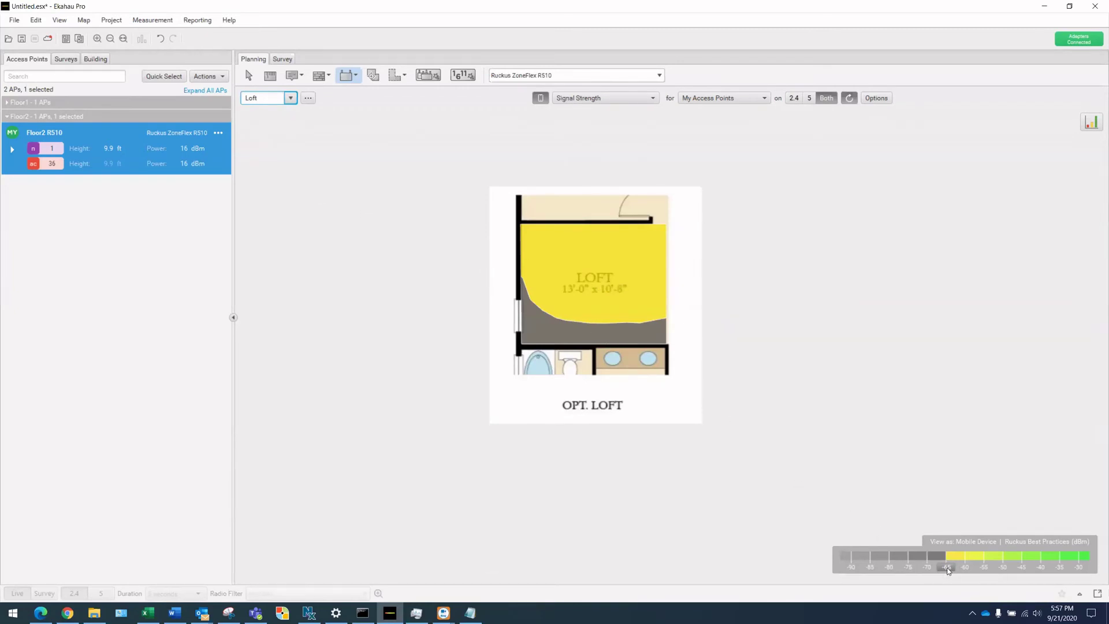
left_click_drag(942, 570, 927, 567)
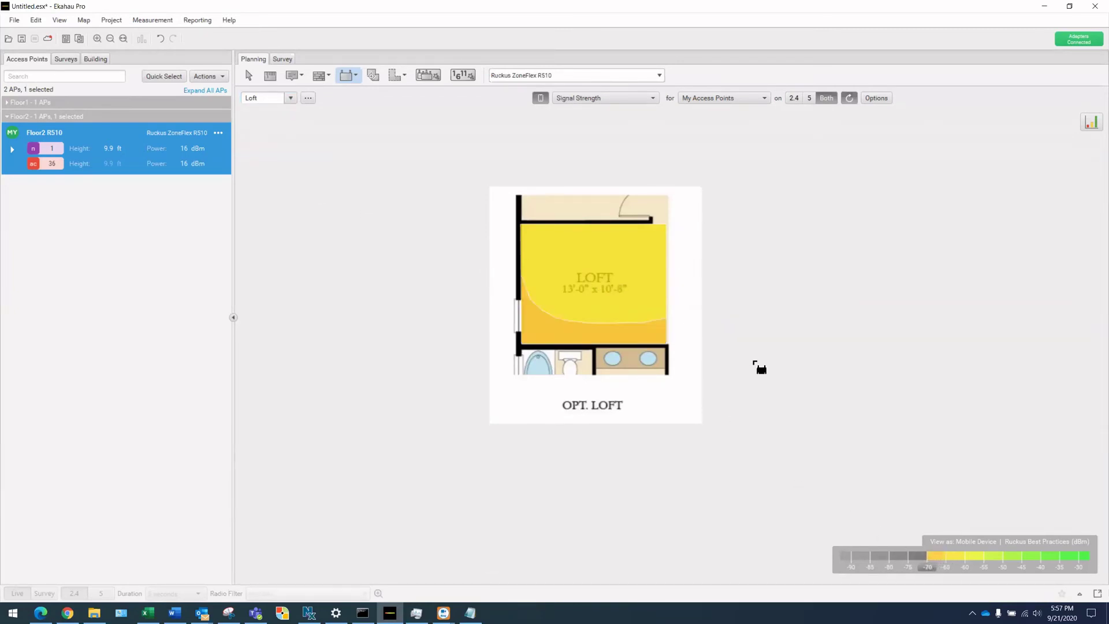
key("Escape")
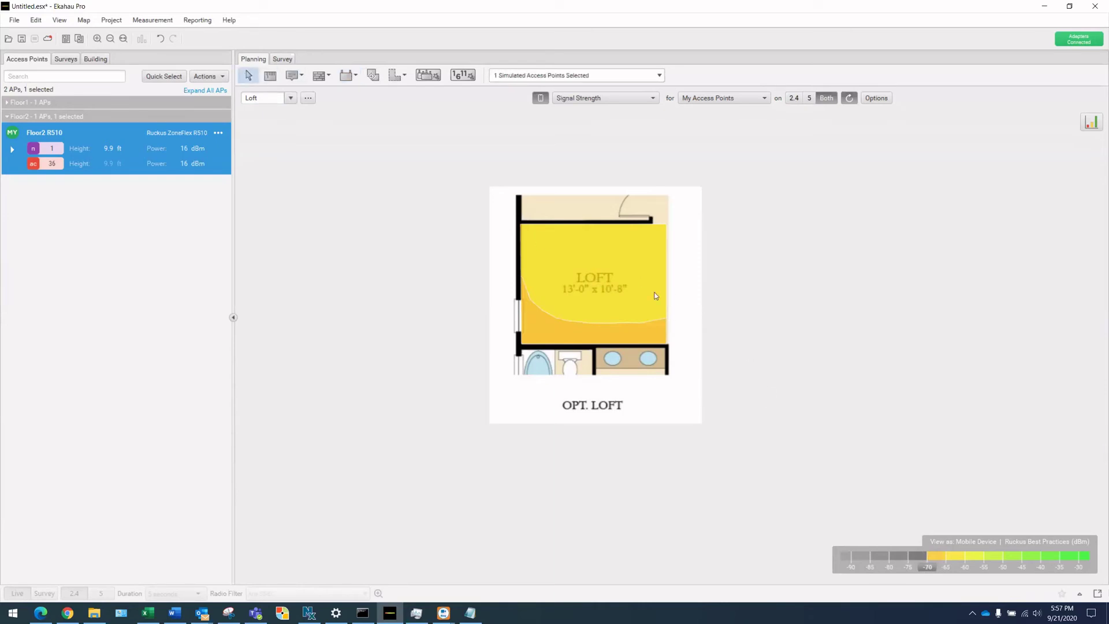
Step: Review the visualization options and the Loft's signal strength, and check the coverage on the 1.Basement plan
left_click(876, 98)
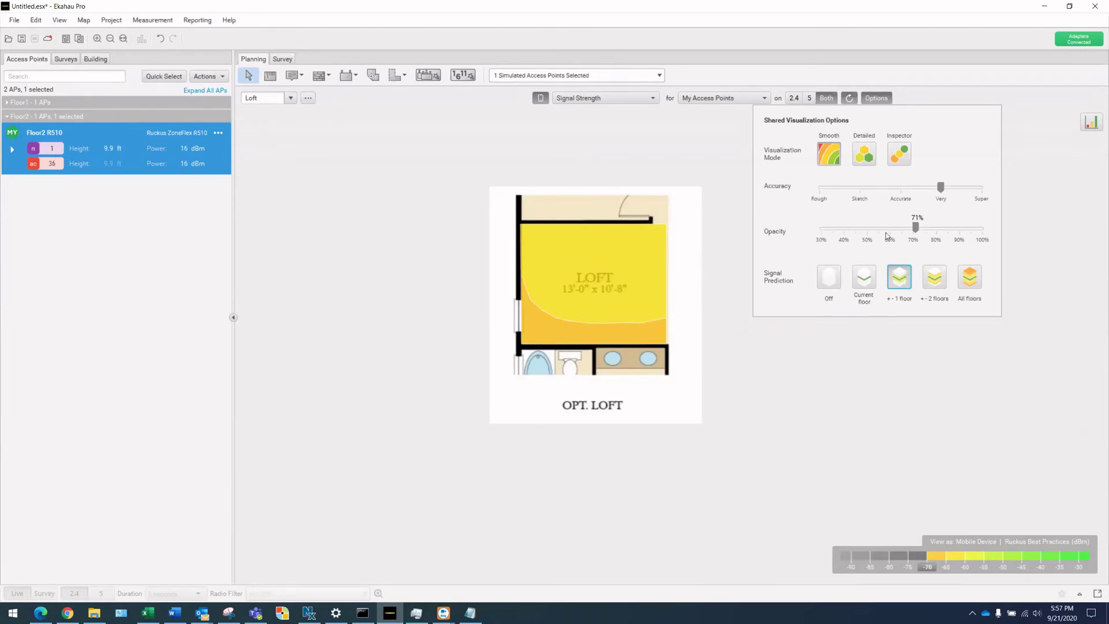
left_click(824, 403)
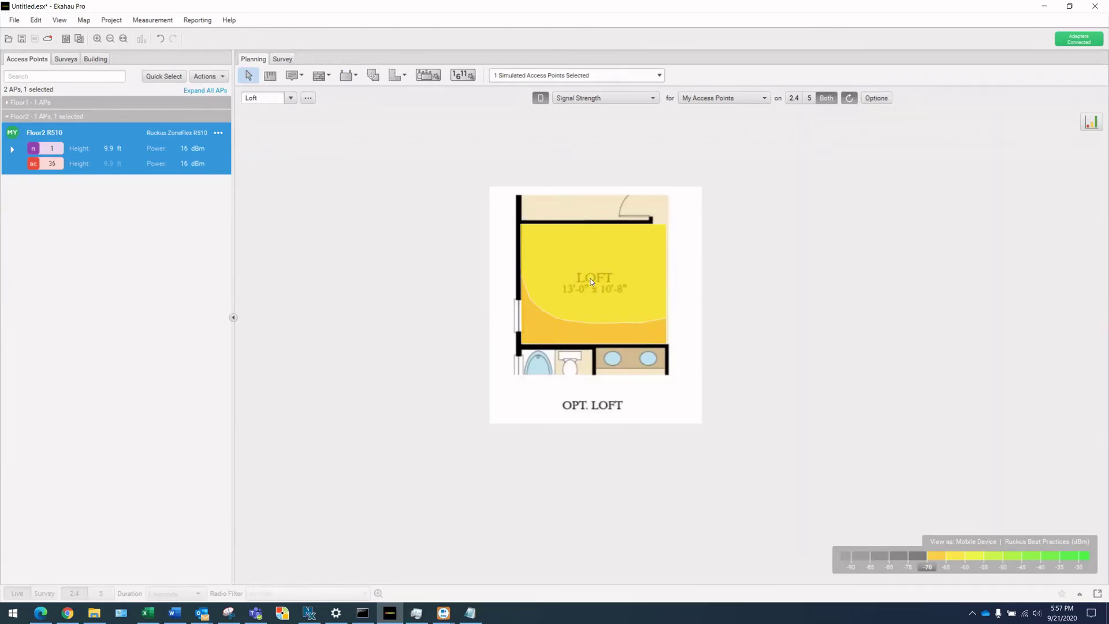
mouse_move(591, 282)
left_click(290, 99)
left_click(285, 112)
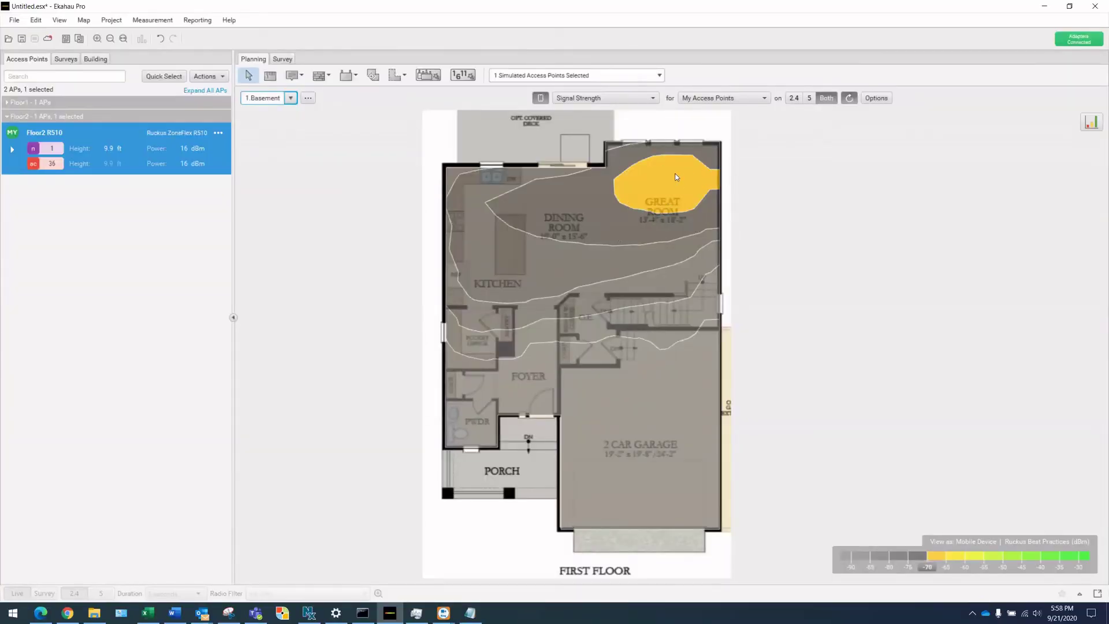
mouse_move(677, 176)
Step: Place a simulated Ruckus ZoneFlex H510 access point on the 1.Basement plan, on the outer wall beside the Pocket Office
left_click(349, 76)
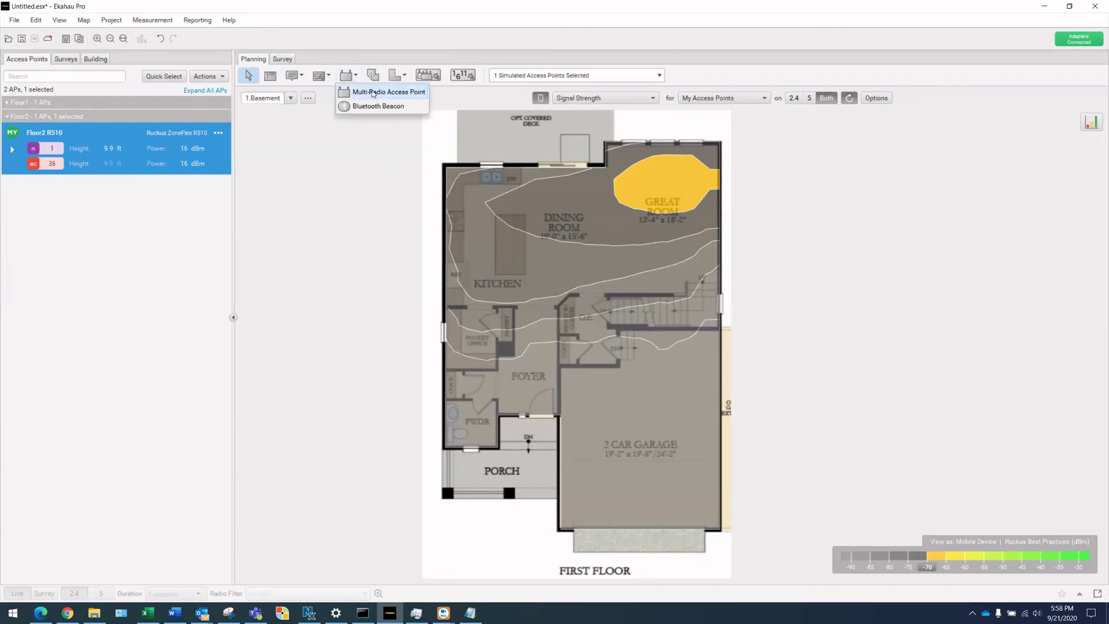
left_click(364, 92)
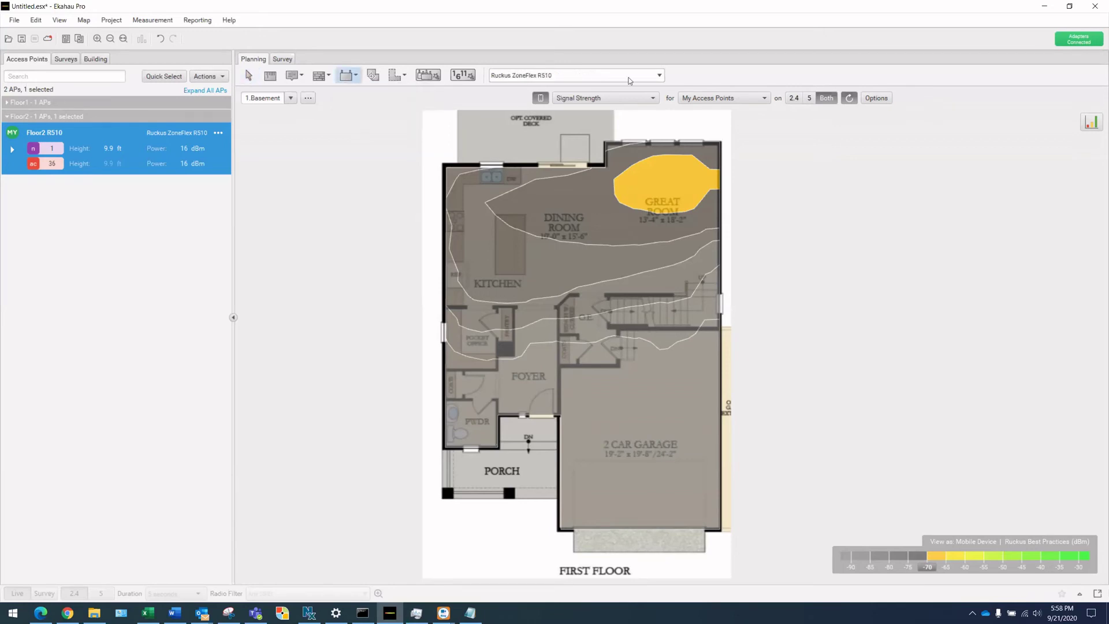
left_click(659, 76)
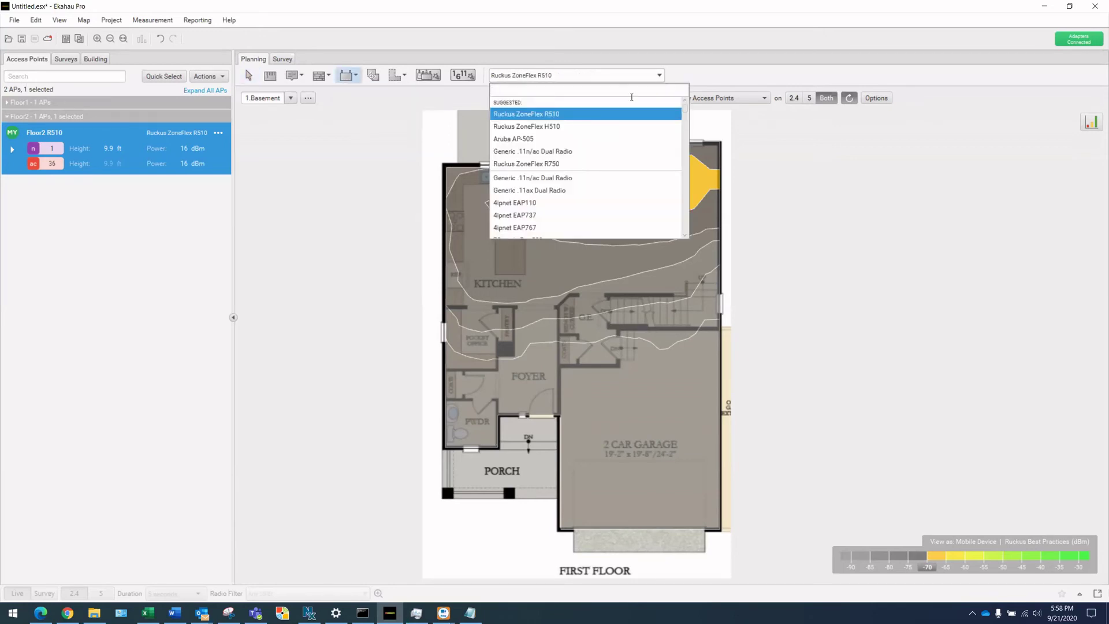
left_click(529, 126)
left_click(448, 356)
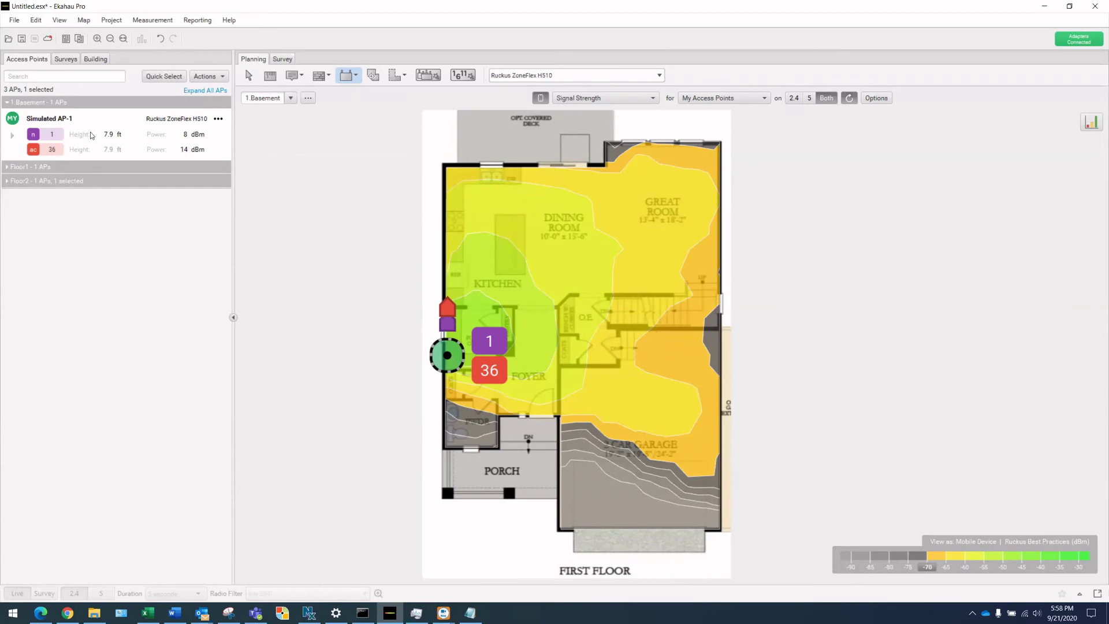
Step: Rename the new basement access point as Basement H510 and set its Radio 1 height to 4 ft
left_click(218, 119)
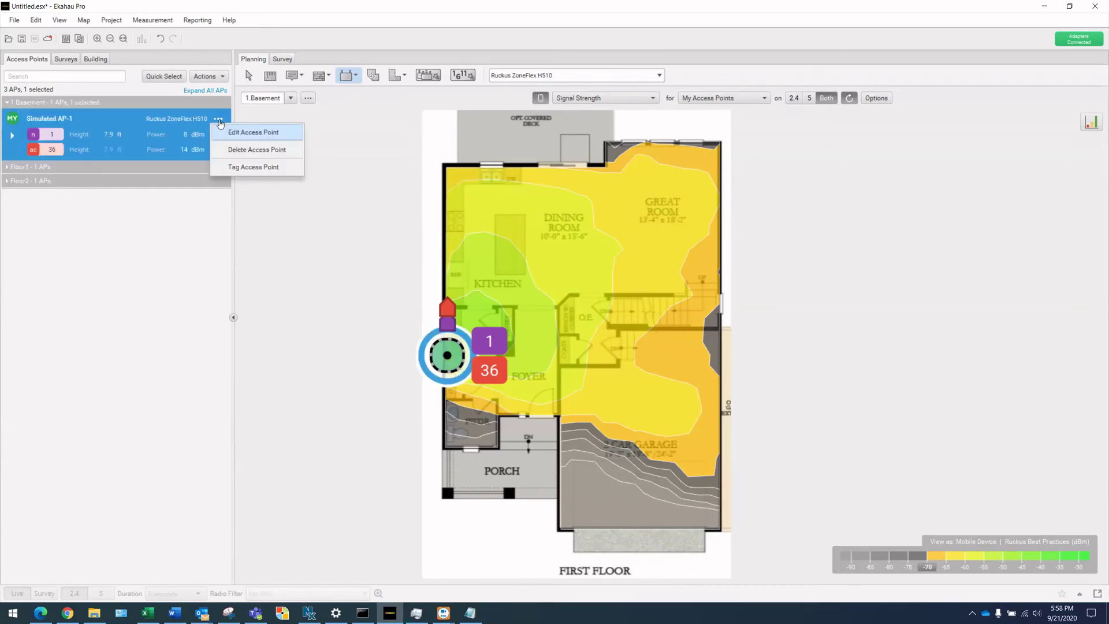
left_click(254, 129)
left_click_drag(494, 122, 365, 129)
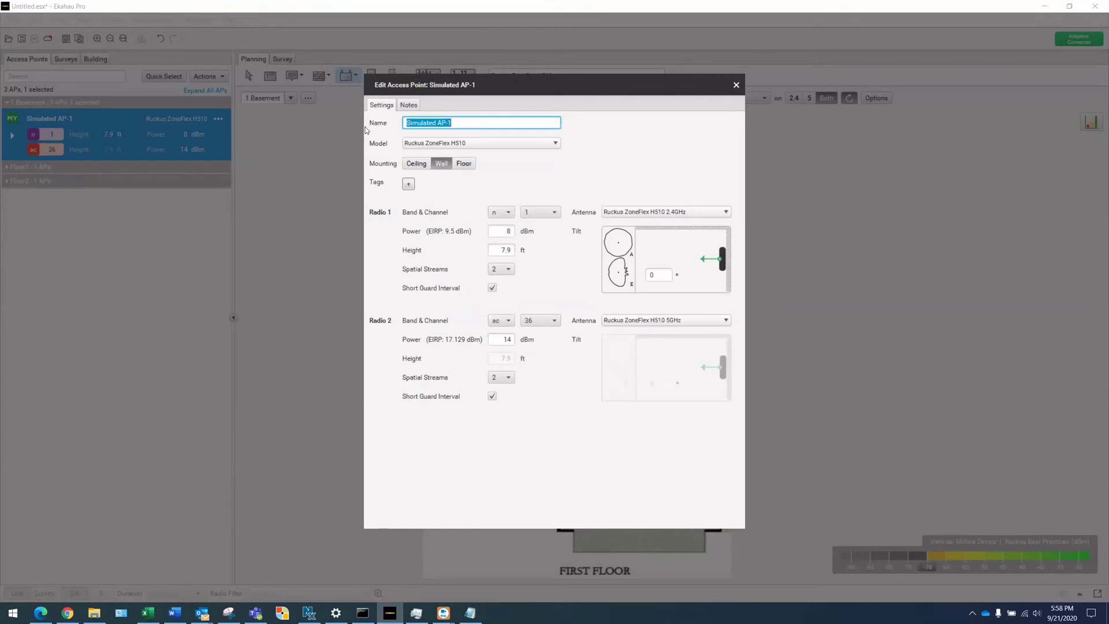
type("Basement H510")
double_click(504, 250)
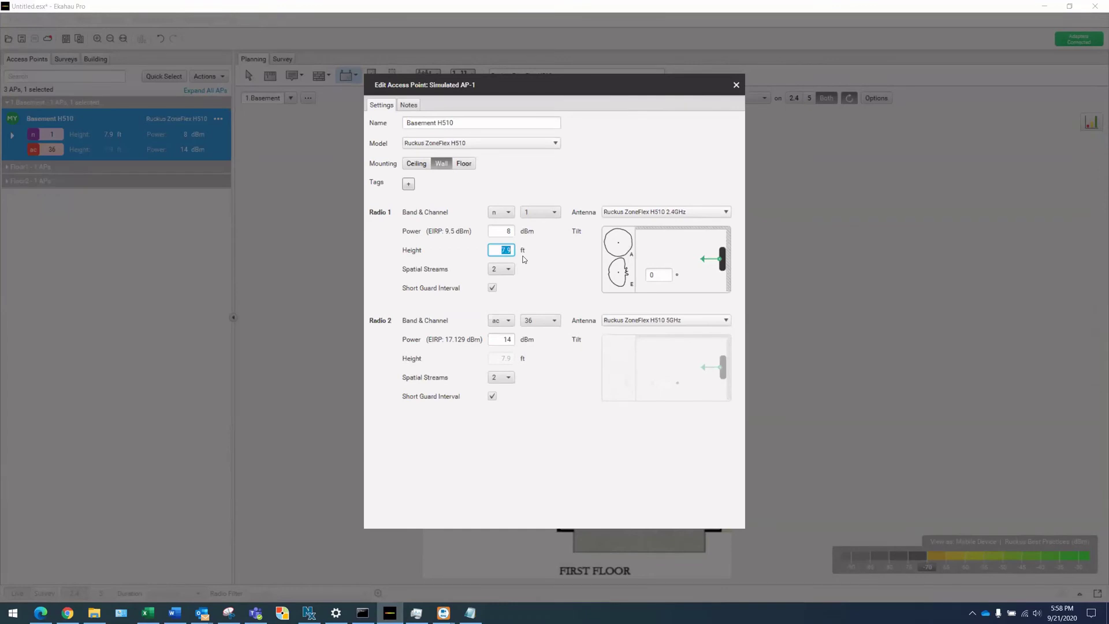
type("4")
left_click(543, 265)
Step: Set the power of both Radio 1 and Radio 2 on Basement H510 to 16 dBm and close its settings
left_click(508, 230)
type("16")
left_click(507, 339)
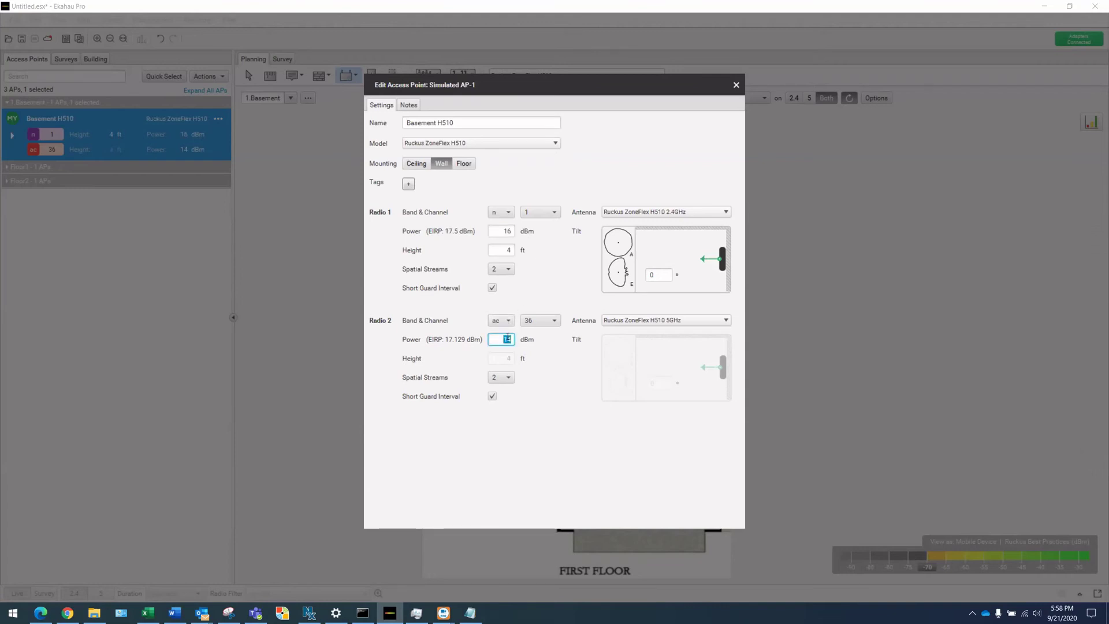
type("16")
left_click(675, 176)
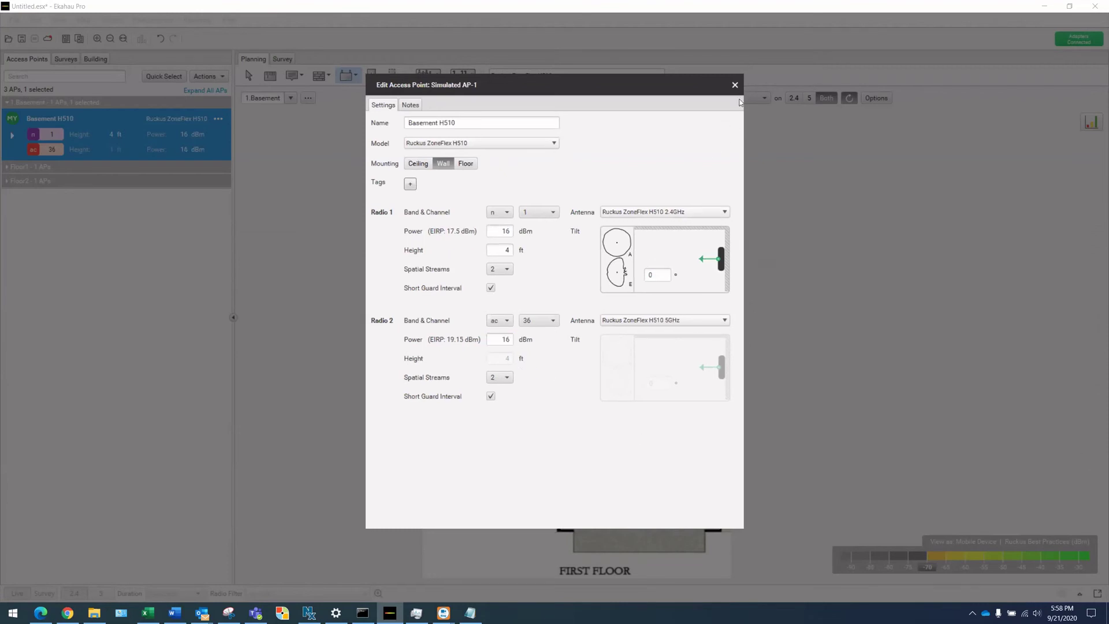
left_click(735, 85)
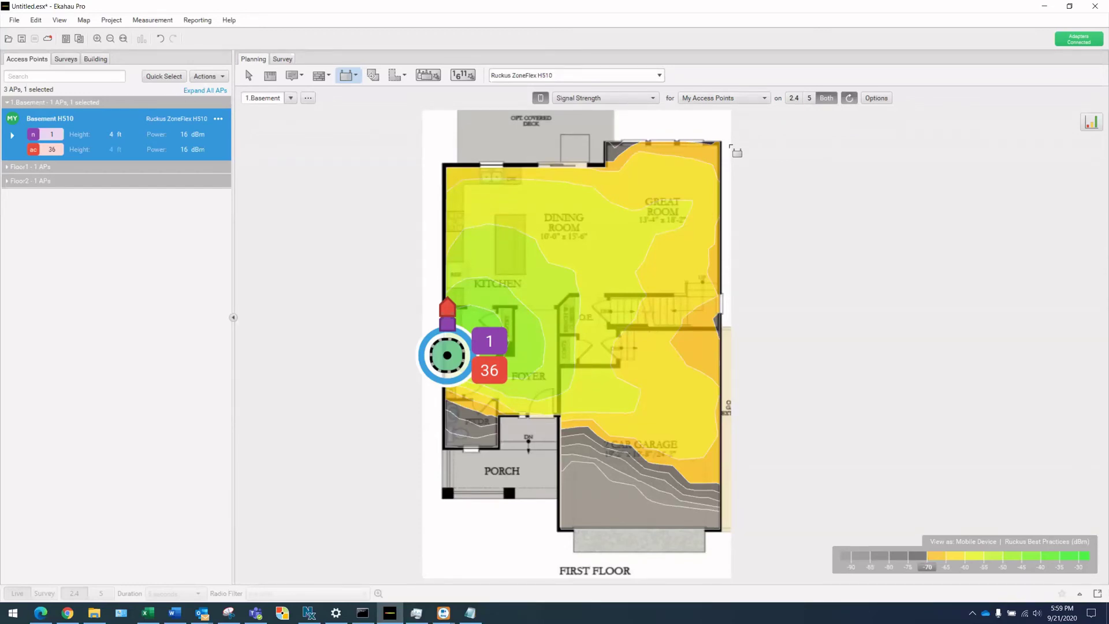
Step: Hide the access point markers on the 1.Basement plan and examine the signal strength in the 2 Car Garage
left_click(248, 76)
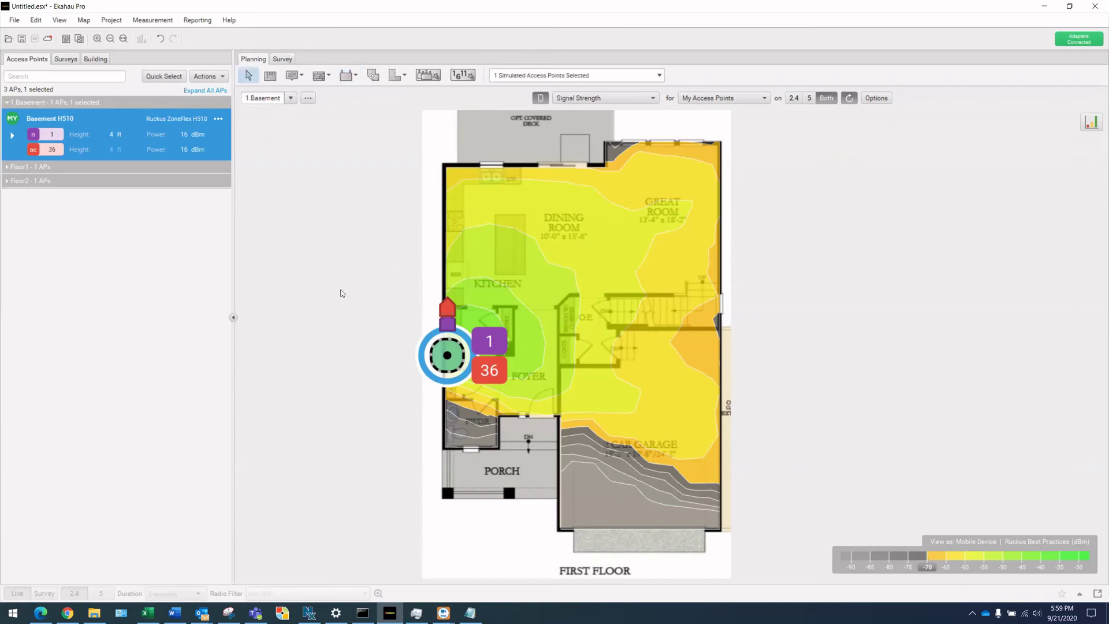
left_click(60, 20)
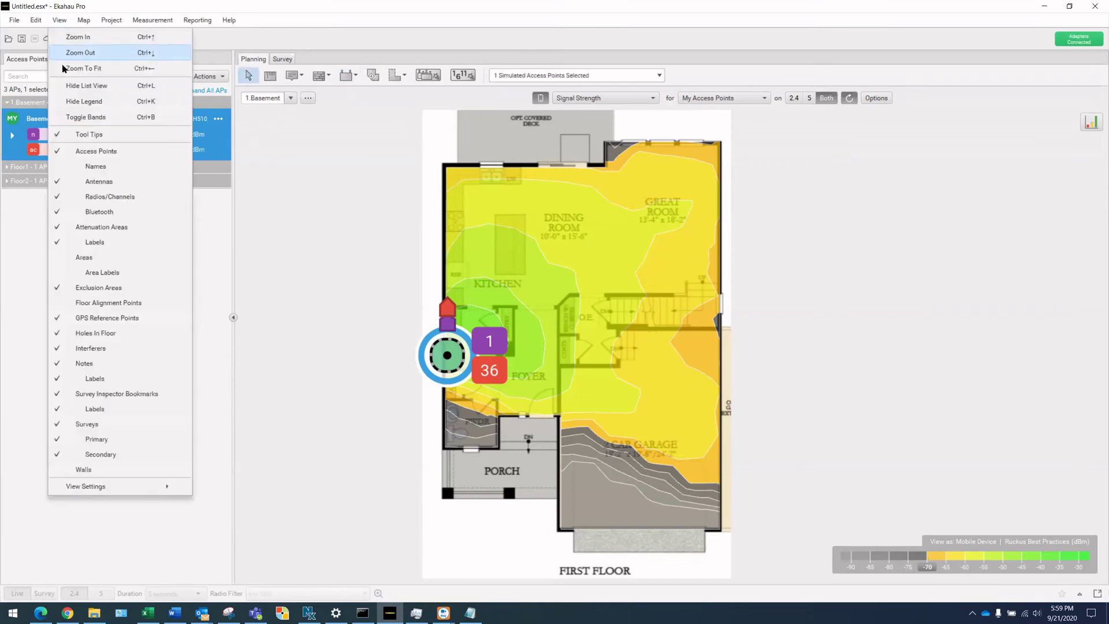
left_click(82, 151)
left_click(367, 265)
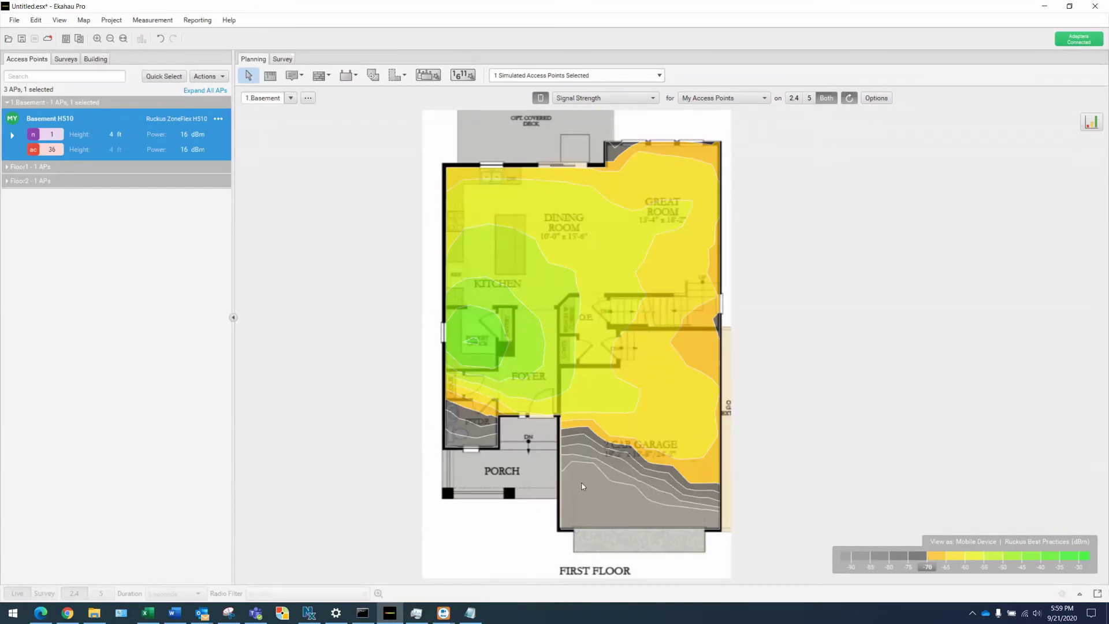
mouse_move(582, 486)
Step: Check the signal strength in the 2 Car Garage on Floor1 and in Bedroom 3 on Floor2
left_click(290, 98)
left_click(279, 122)
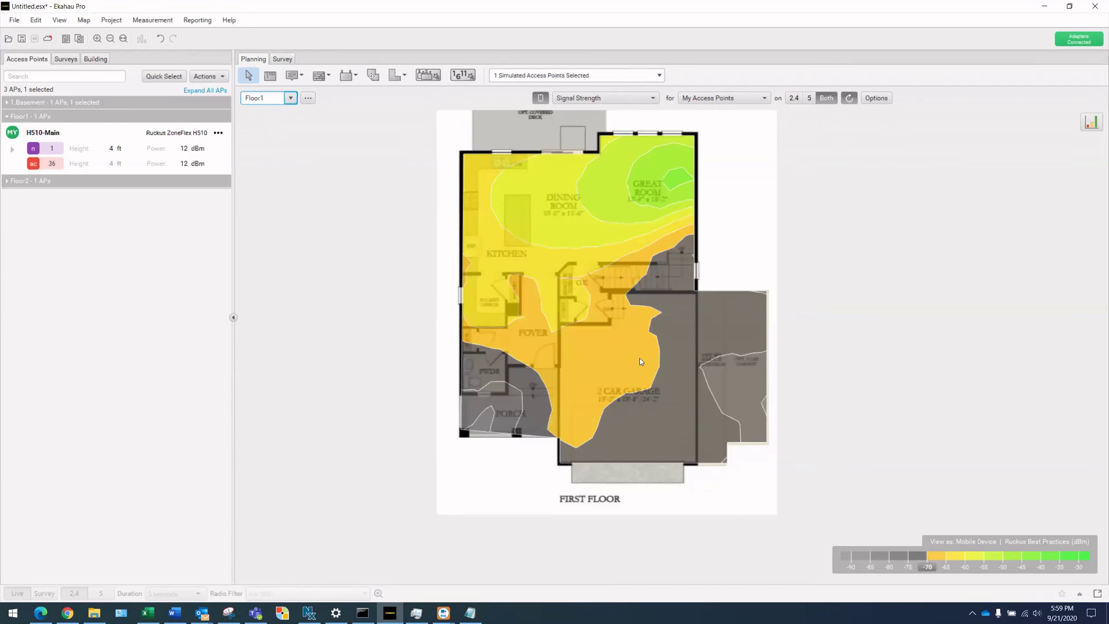
mouse_move(640, 362)
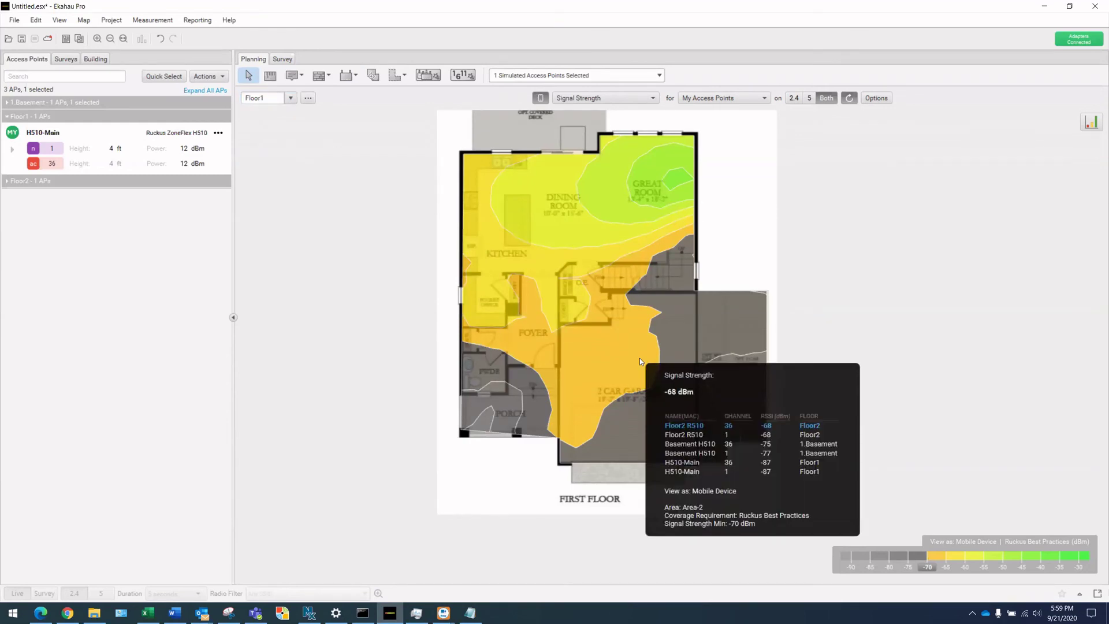
left_click(291, 99)
left_click(271, 132)
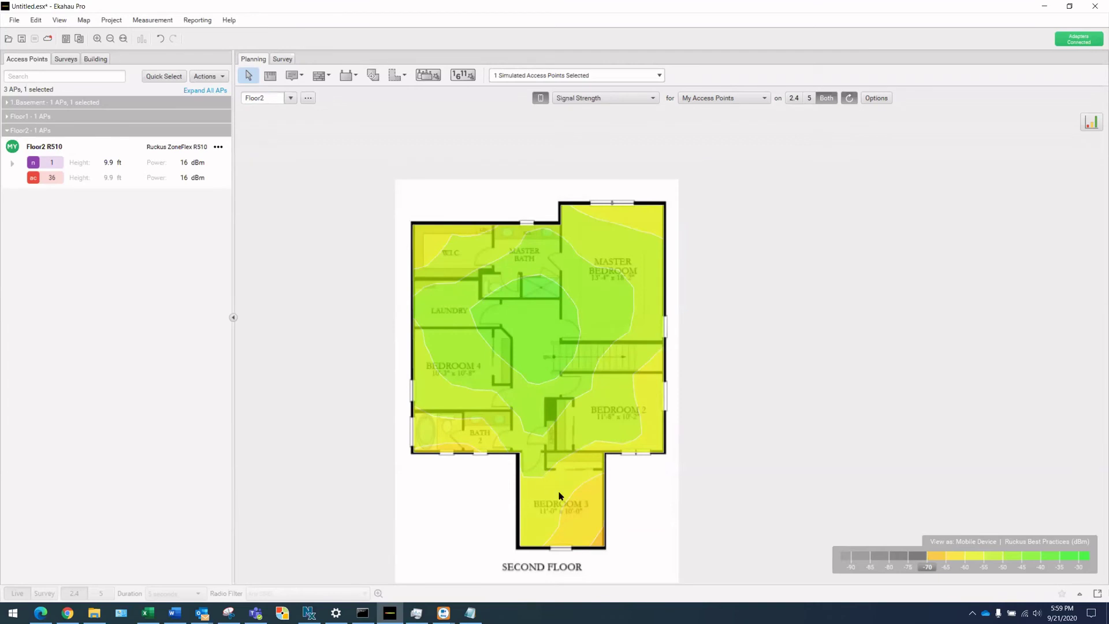
mouse_move(559, 496)
Step: Compare the listed access points of all floors and return to the Floor1 plan
left_click(6, 117)
left_click(5, 103)
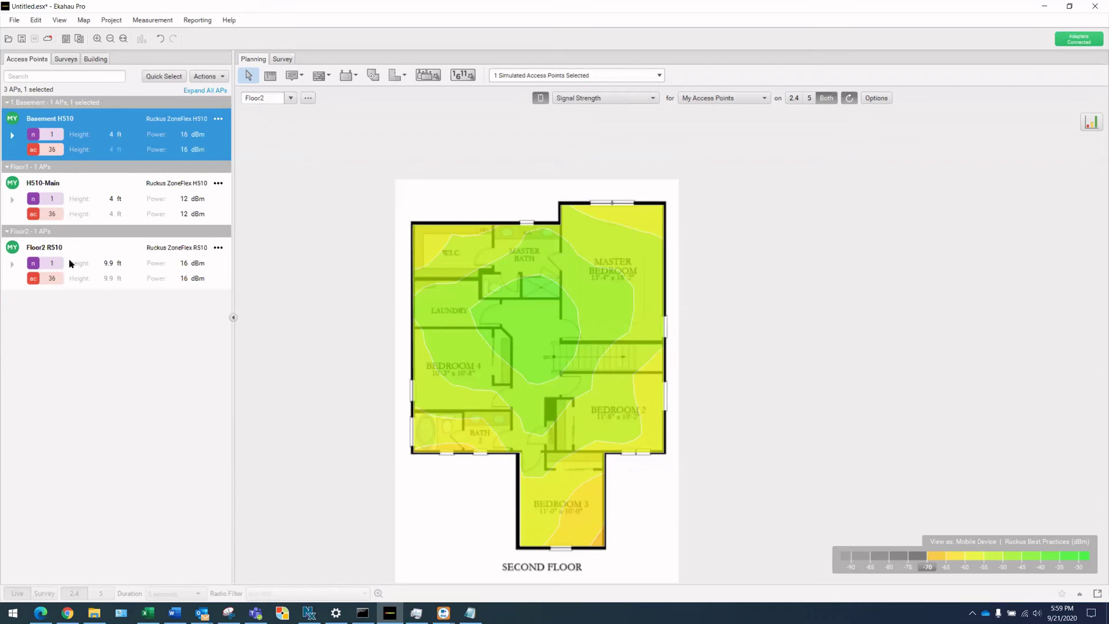
left_click(290, 98)
left_click(275, 122)
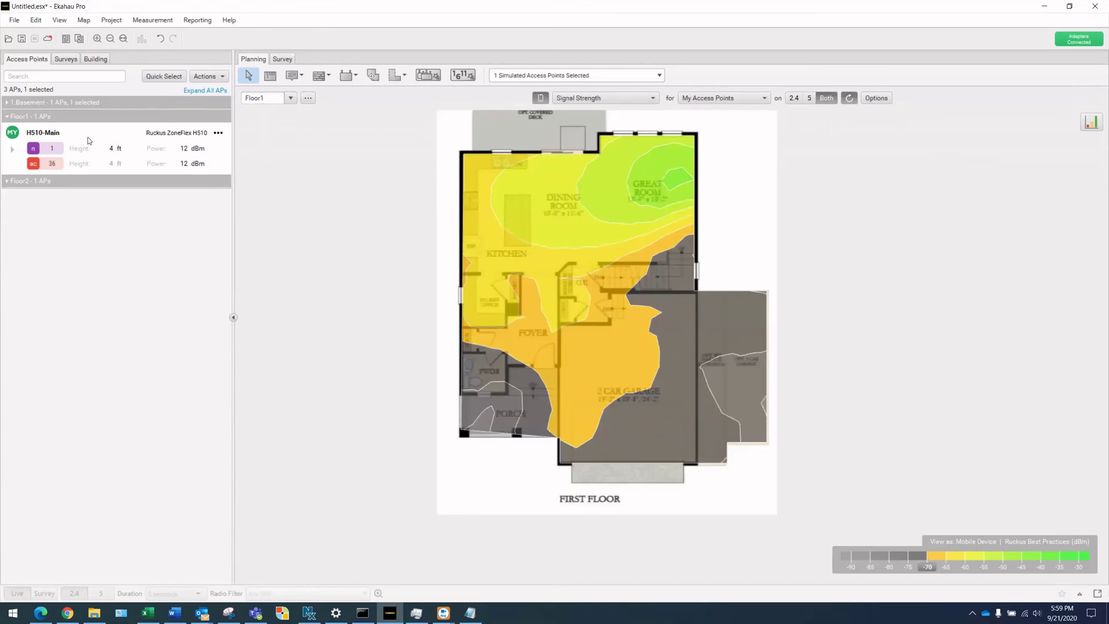
left_click(7, 102)
left_click(6, 232)
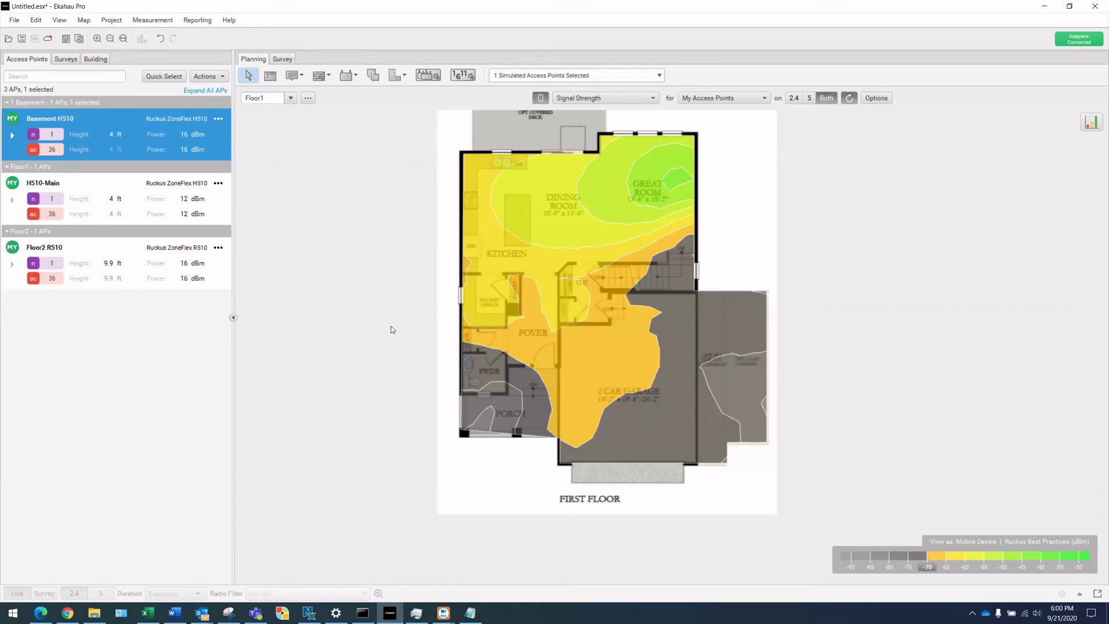
Step: Place a simulated Ruckus ZoneFlex R510 access point in the Foyer on the Floor1 plan
left_click(346, 76)
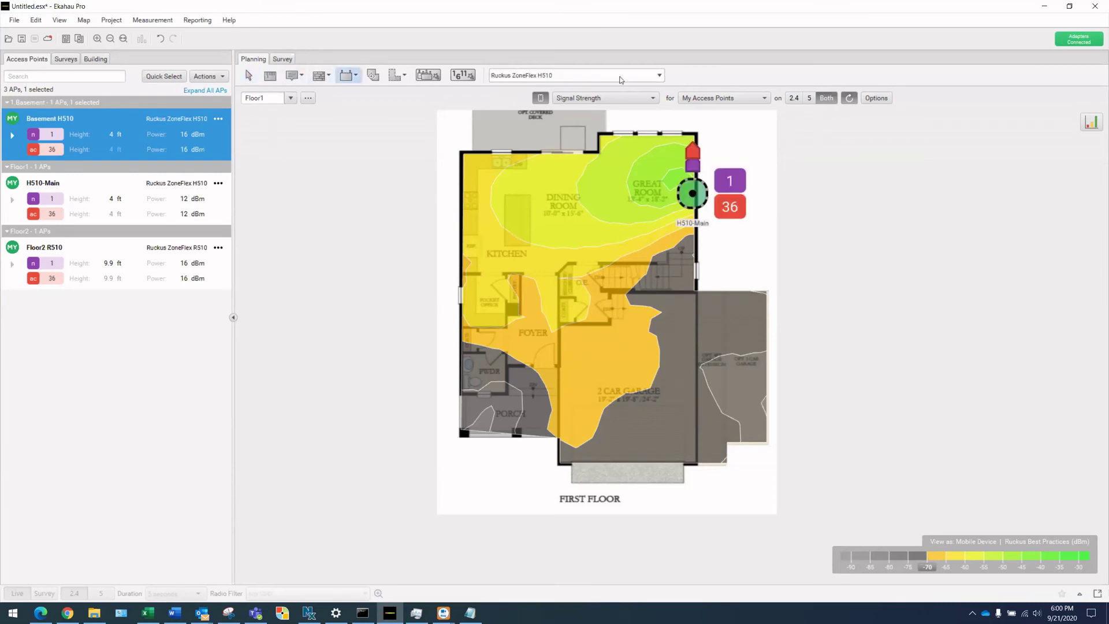
left_click(659, 76)
left_click(551, 127)
left_click(550, 322)
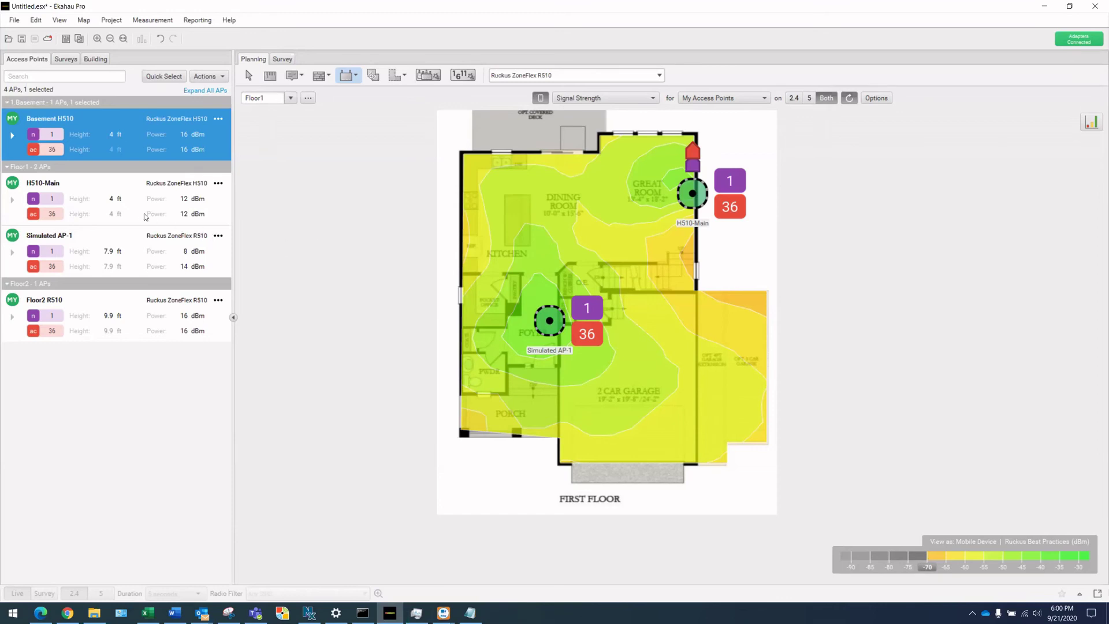
Step: Rename the new Floor1 access point as Main-R510 and set its Radio 1 height to 9.9 ft
left_click(219, 235)
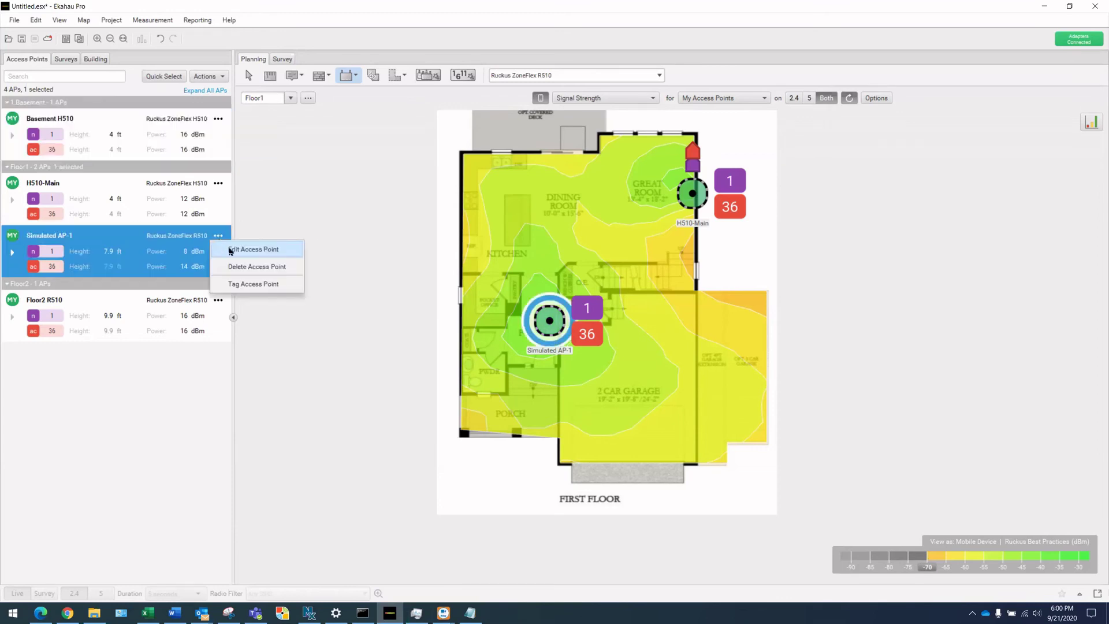
left_click(230, 249)
left_click_drag(456, 124, 372, 120)
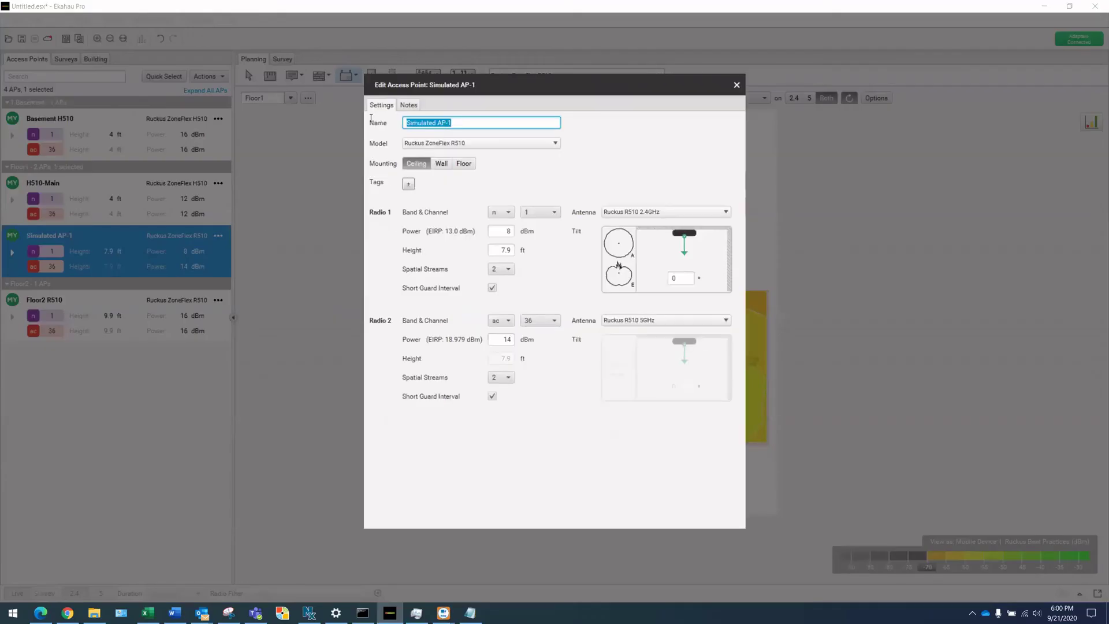
type("Main-R510")
left_click(496, 251)
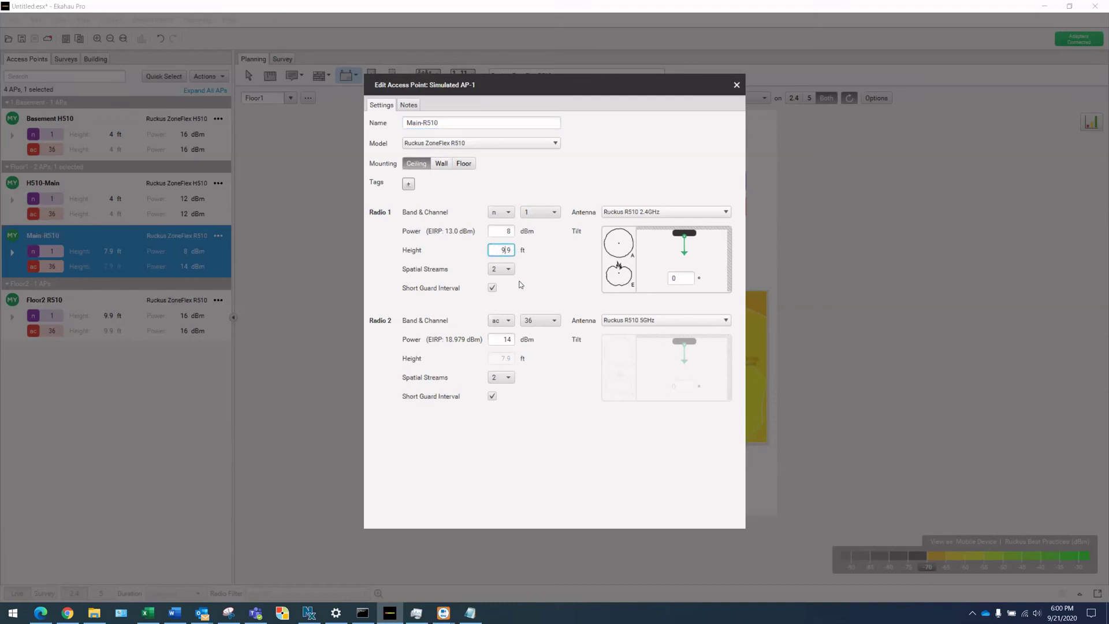
Step: Set the power of both Radio 1 and Radio 2 on Main-R510 to 12 dBm and close its settings
left_click(499, 232)
double_click(499, 232)
type("12")
left_click(506, 340)
double_click(506, 339)
type("1")
left_click(736, 85)
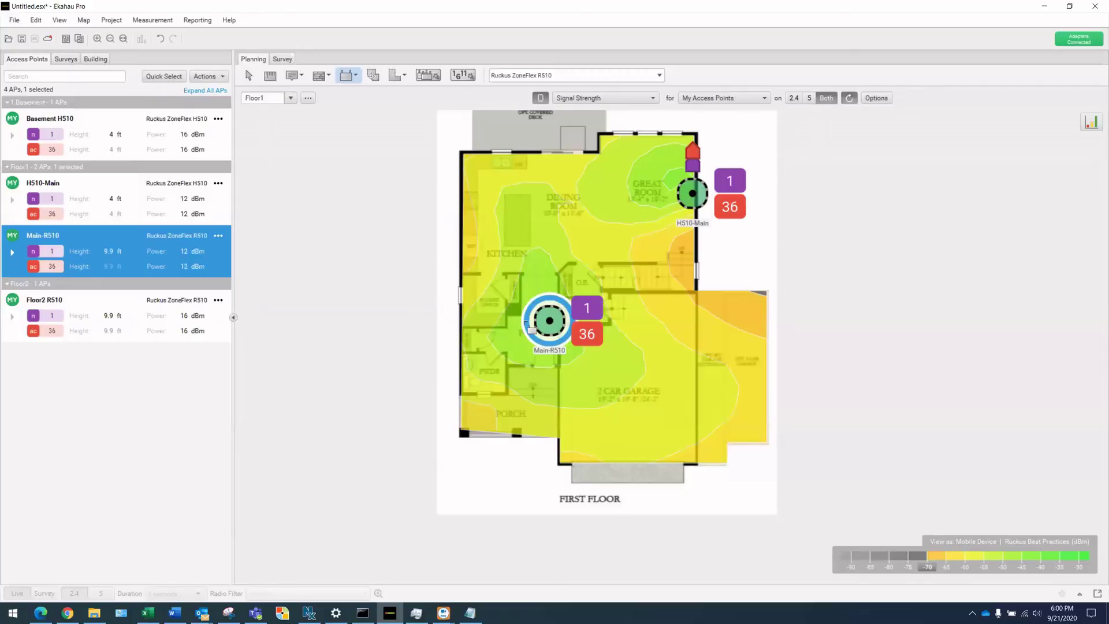
Step: Check the signal strength in the garage extension on Floor1 and in the 2 Car Garage on 1.Basement
left_click(247, 77)
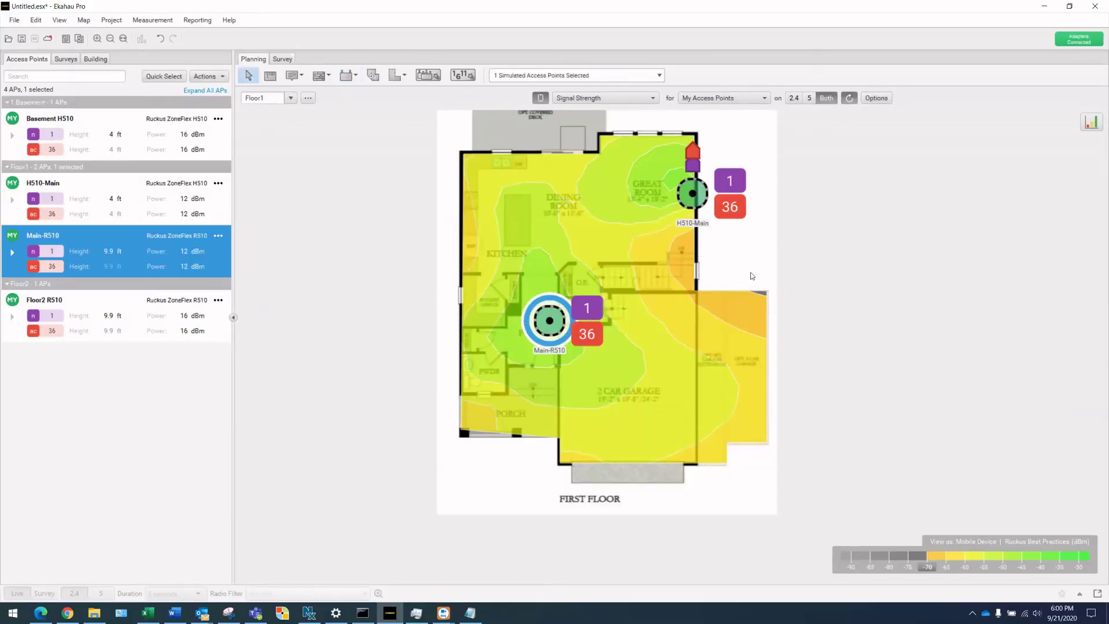
left_click(735, 354)
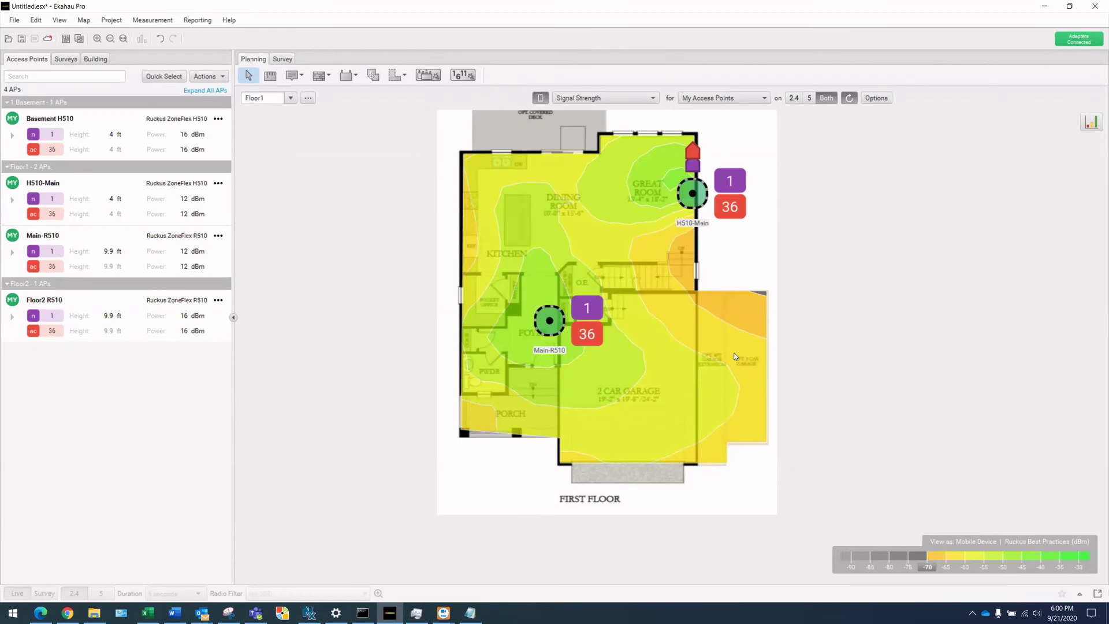
mouse_move(735, 357)
left_click(291, 98)
left_click(286, 111)
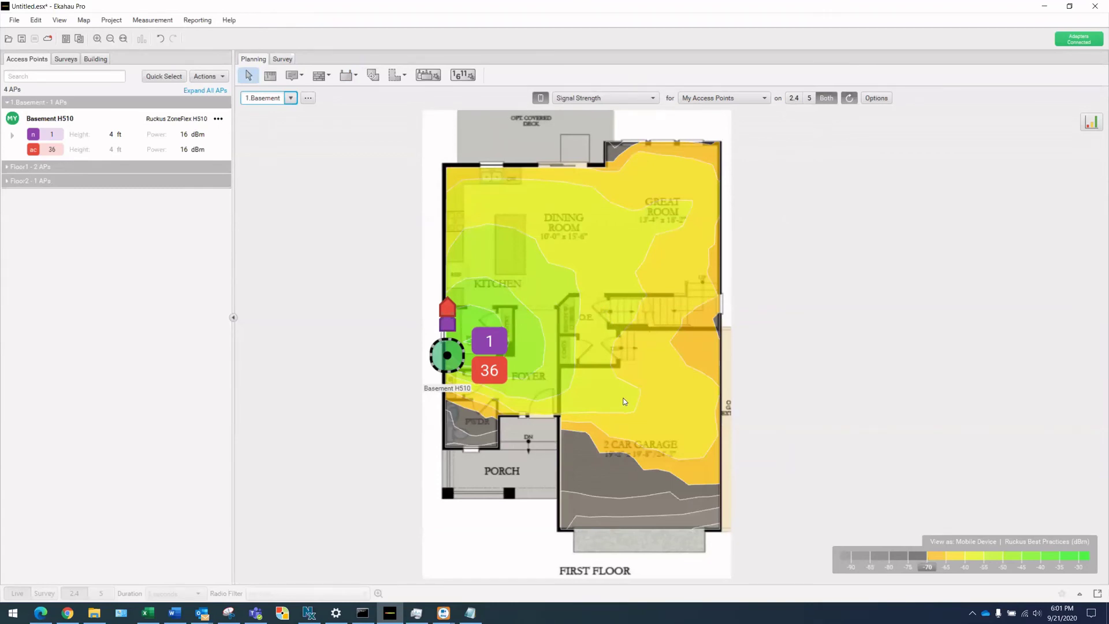
mouse_move(623, 400)
Step: Shift Basement H510 slightly inward beside the Pocket Office and rotate its antennas to face into the house
left_click_drag(445, 350, 451, 342)
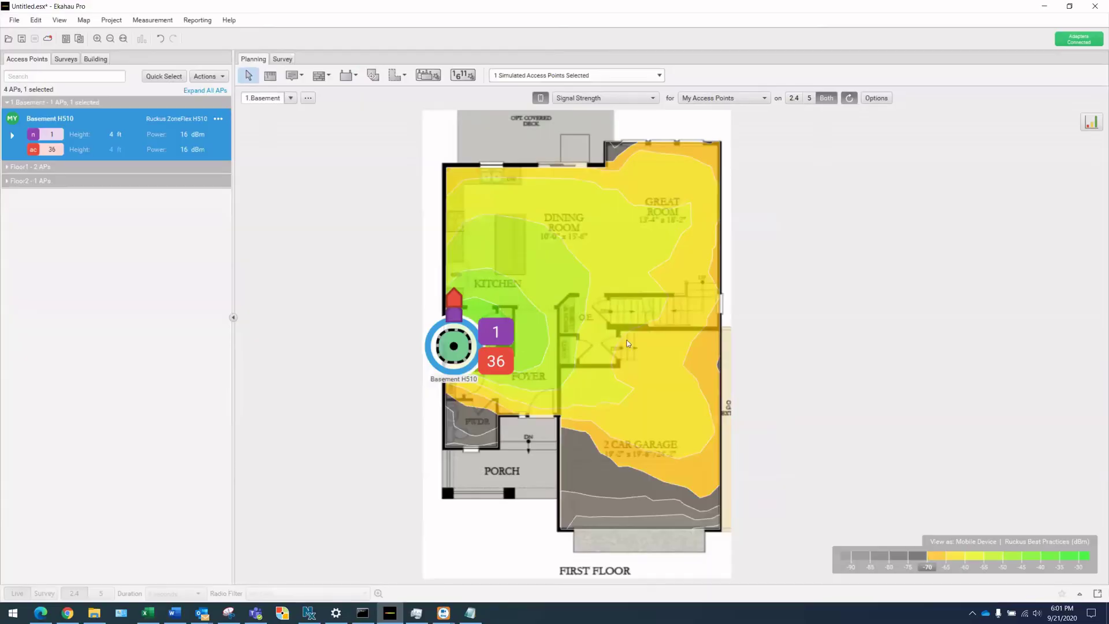
mouse_move(456, 296)
left_mouse_down()
mouse_move(504, 319)
mouse_move(477, 313)
left_mouse_up()
left_click(458, 341)
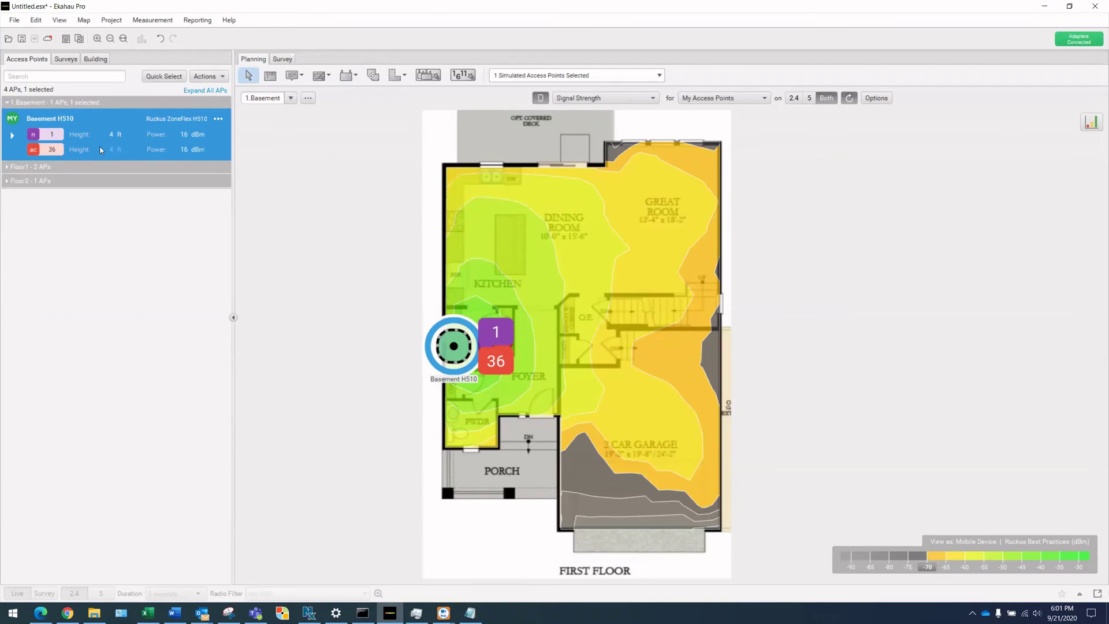
Step: Rotate the antennas of H510-Main on Floor1 to face across the Great Room into the house
left_click(290, 98)
left_click(286, 121)
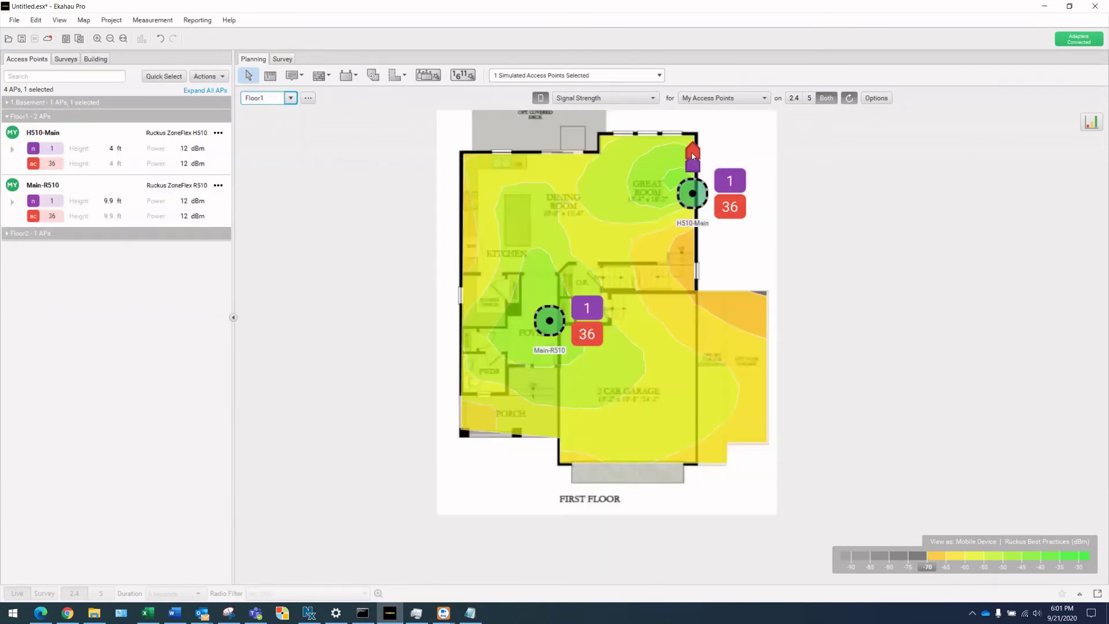
mouse_move(692, 154)
left_mouse_down()
mouse_move(676, 156)
mouse_move(653, 192)
left_mouse_up()
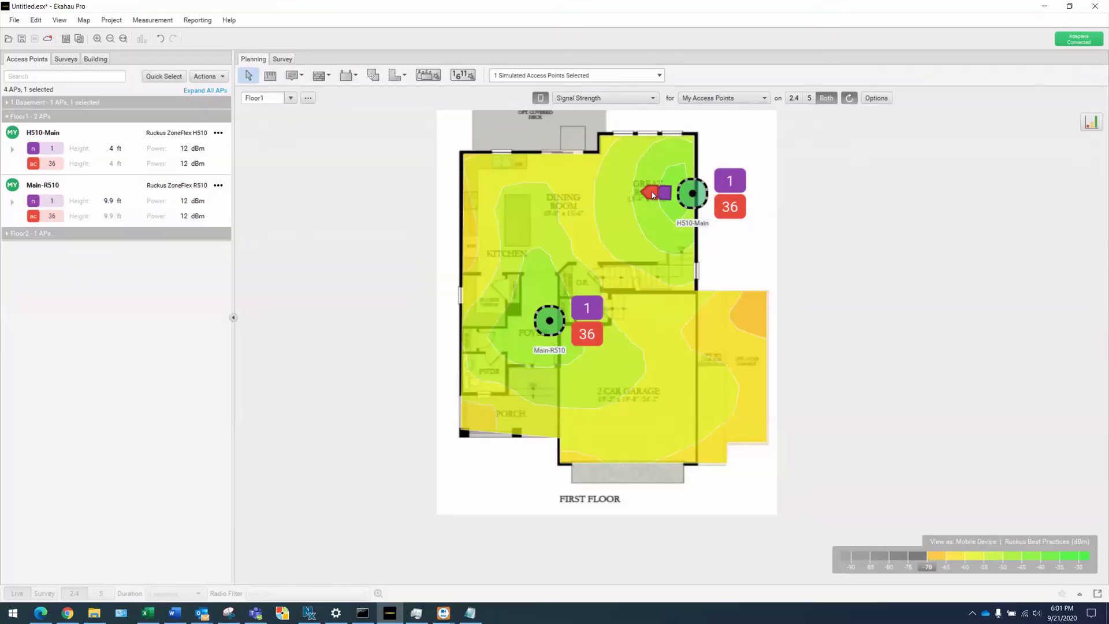
left_click(748, 276)
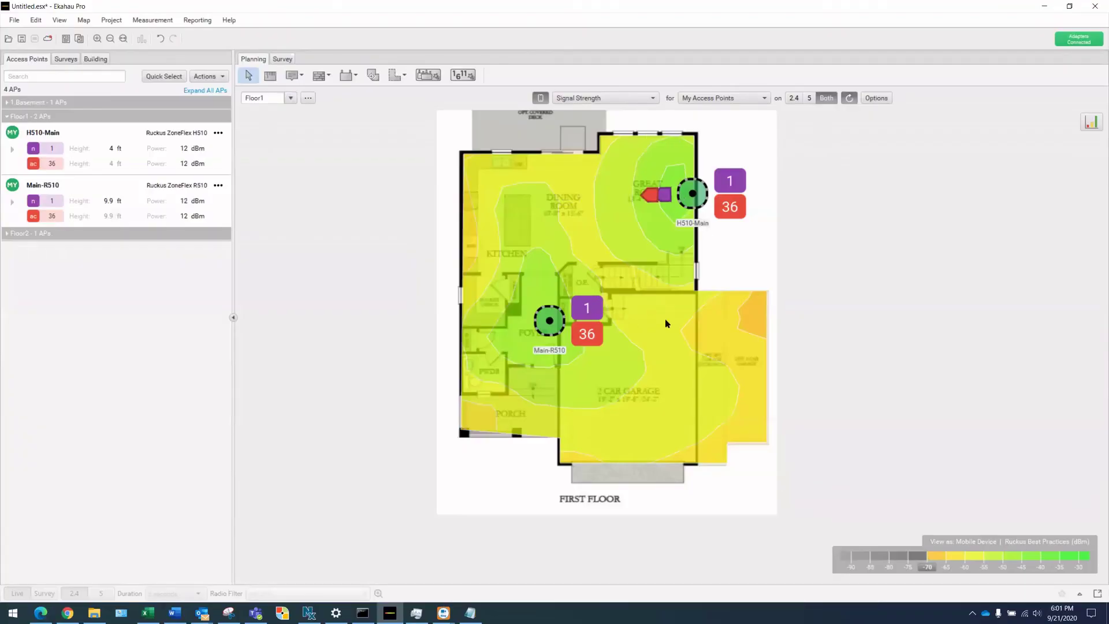
Step: Check the signal strength in the 2 Car Garage on 1.Basement and list the access points of every floor
left_click(291, 98)
left_click(272, 110)
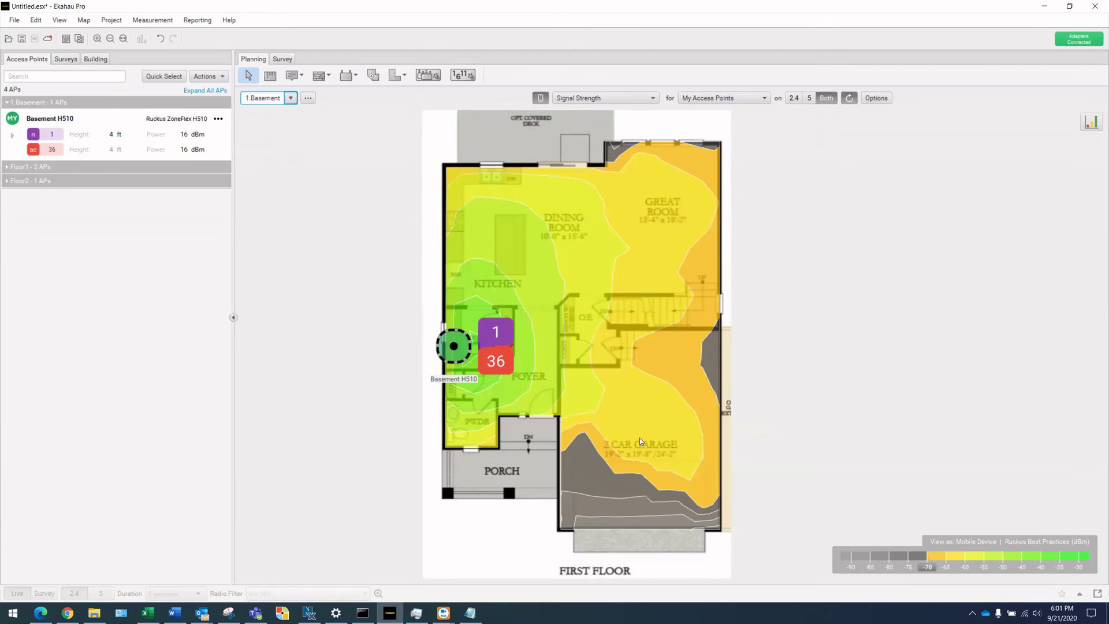
mouse_move(640, 439)
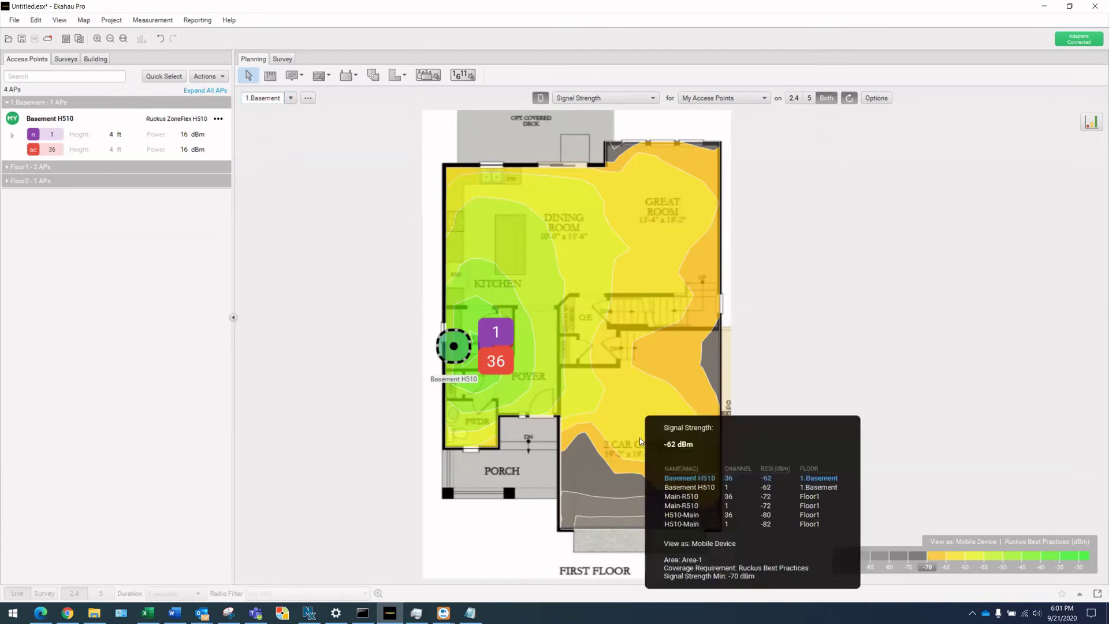
left_click(456, 349)
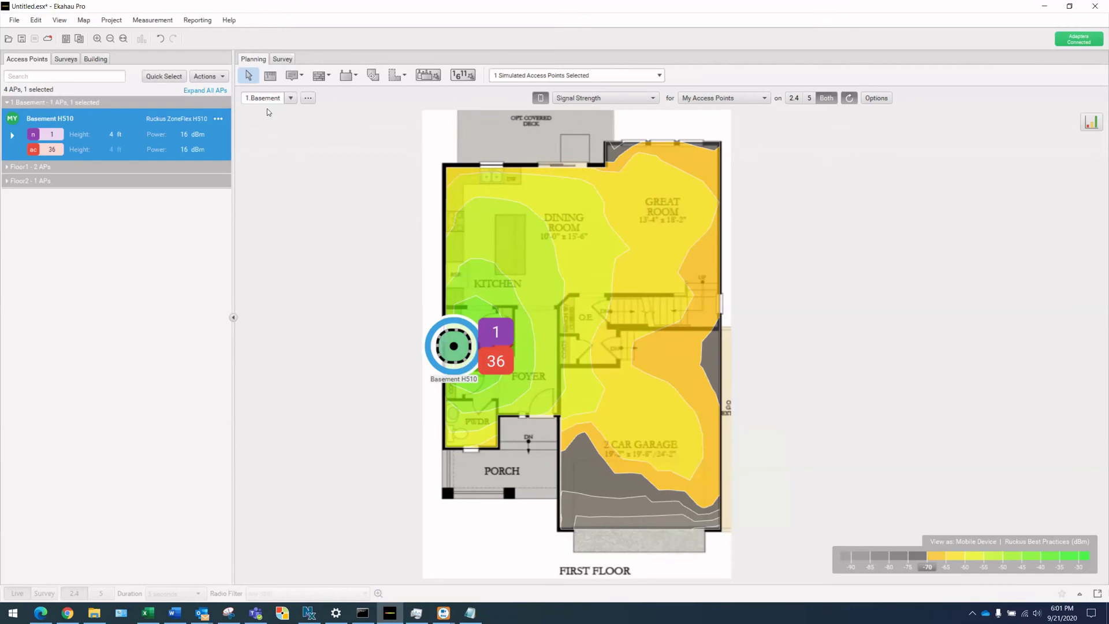
left_click(8, 167)
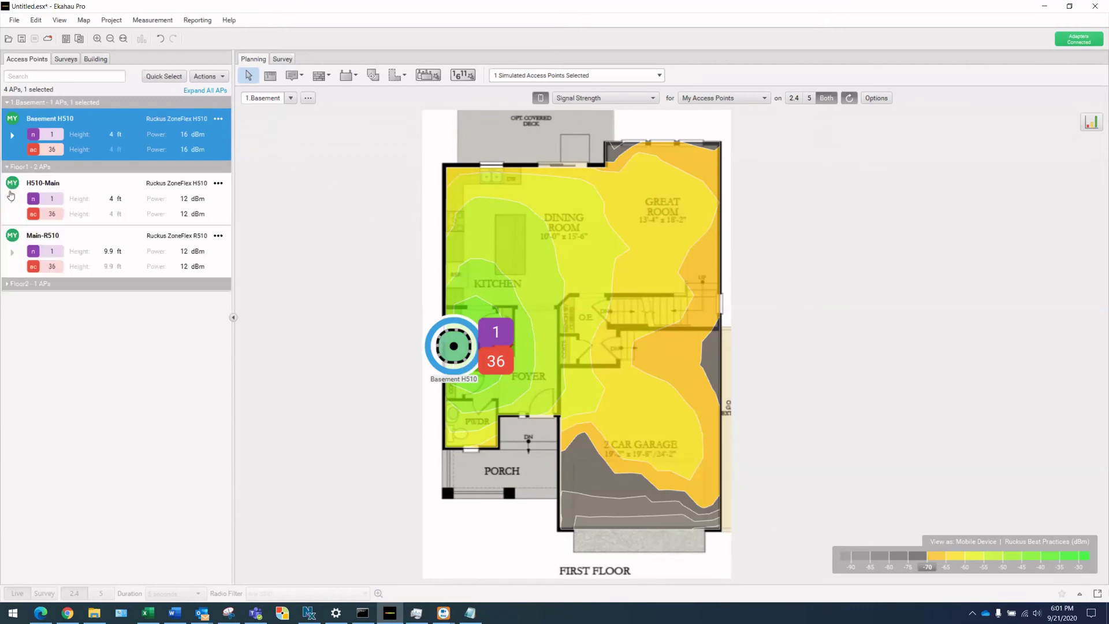
left_click(8, 283)
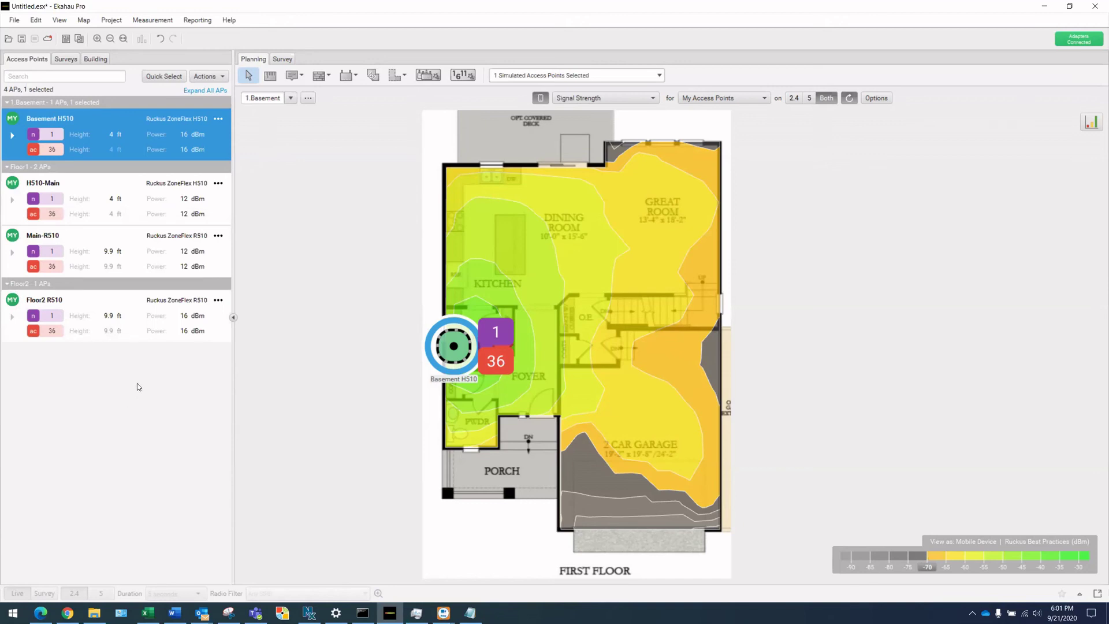
Step: Open the Loft plan and check the signal strength in the middle of the room
left_click(290, 98)
left_click(278, 145)
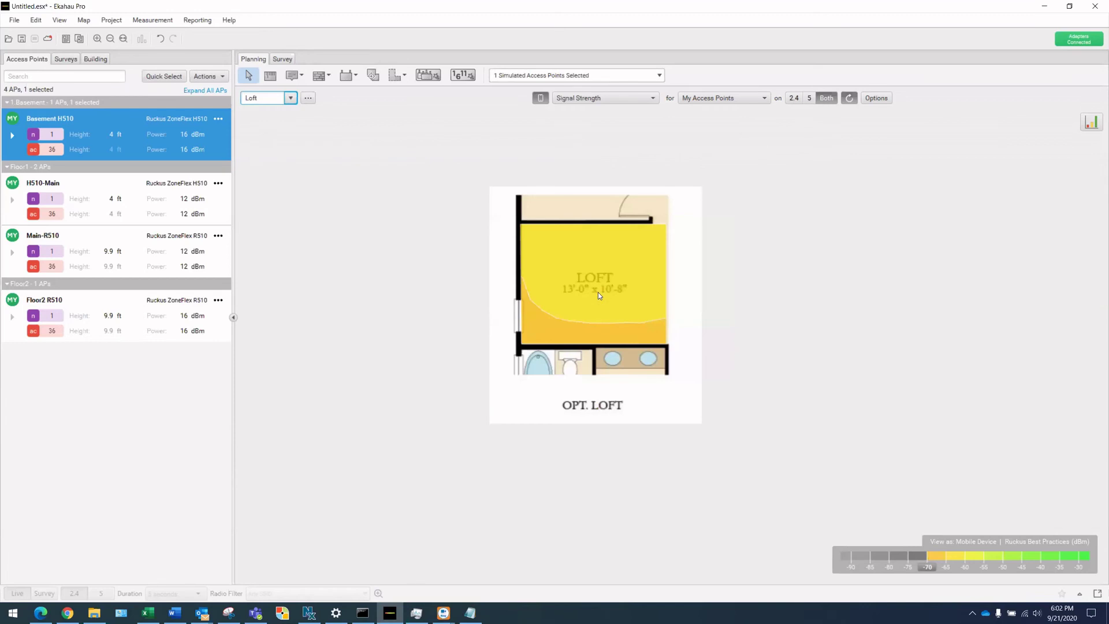
mouse_move(598, 293)
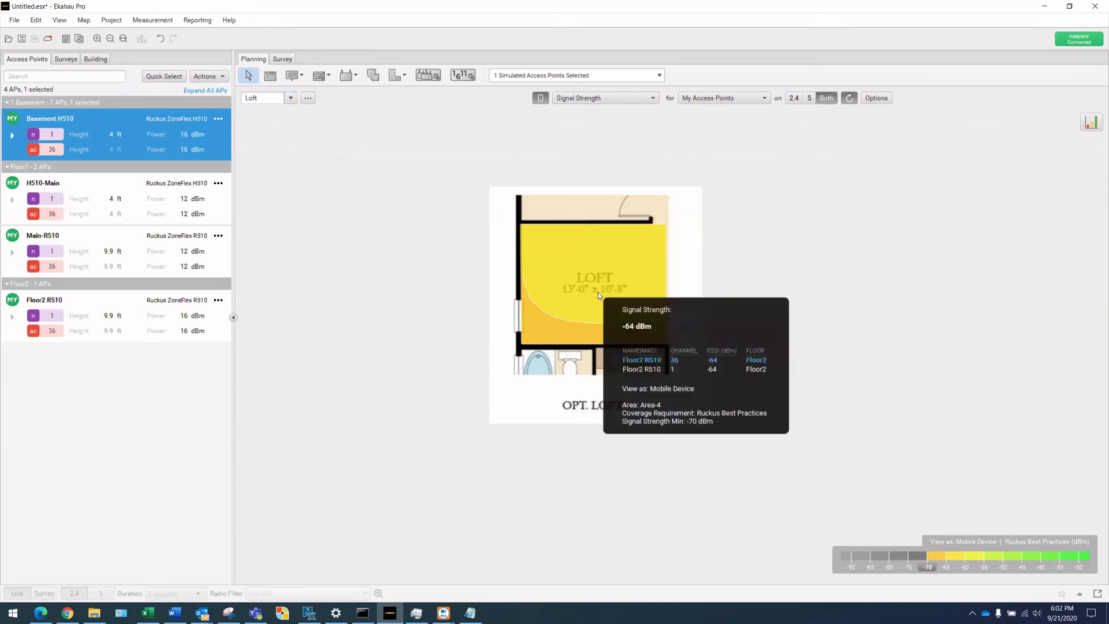
Step: Check the signal strength in Bedroom 3 on Floor2 and switch off viewing the heatmap as a mobile device
left_click(289, 99)
left_click(271, 121)
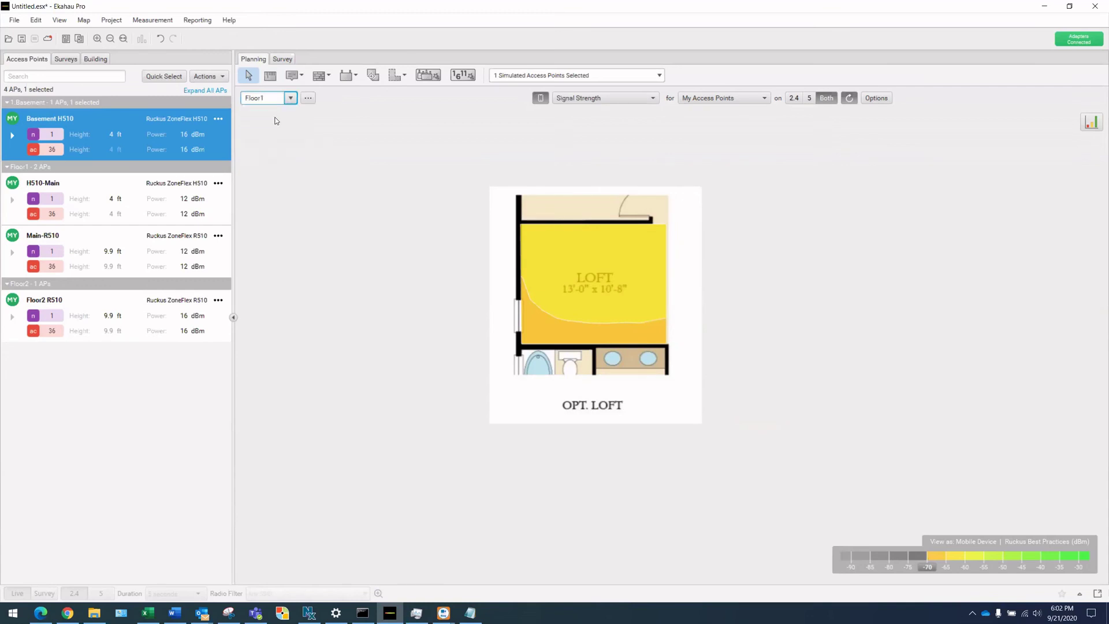
left_click(286, 99)
left_click(276, 122)
left_click(274, 133)
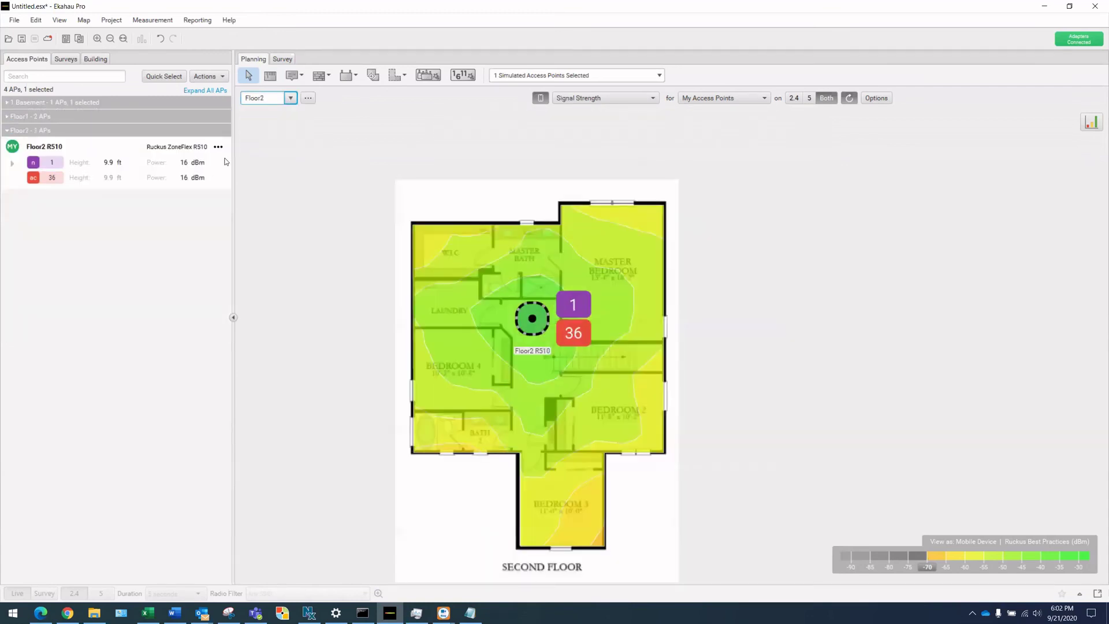
left_click(7, 116)
left_click(7, 103)
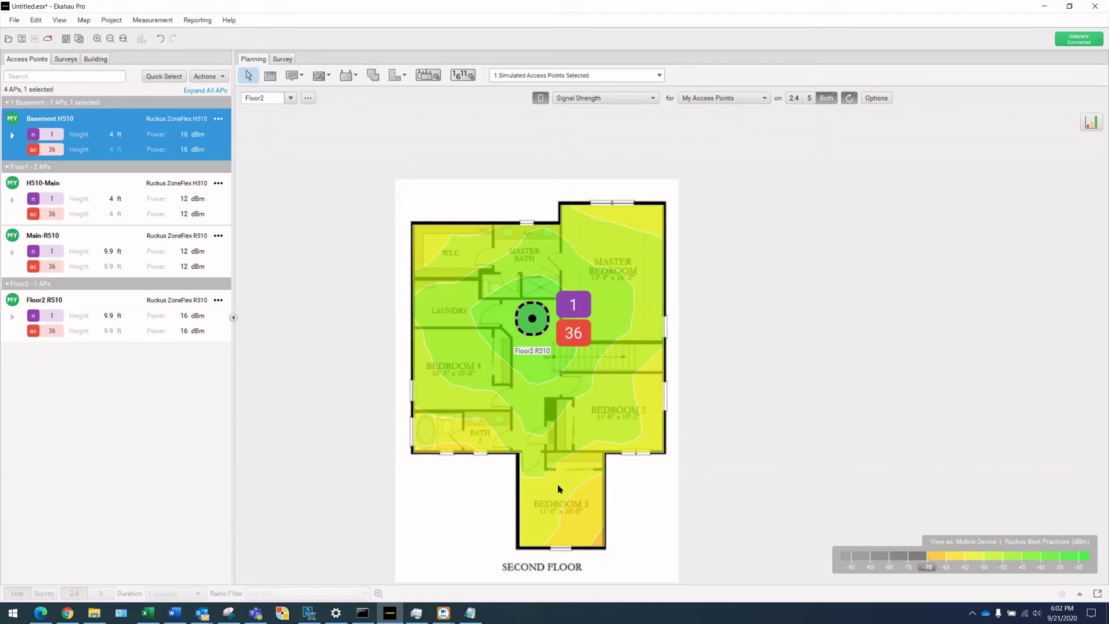
mouse_move(559, 489)
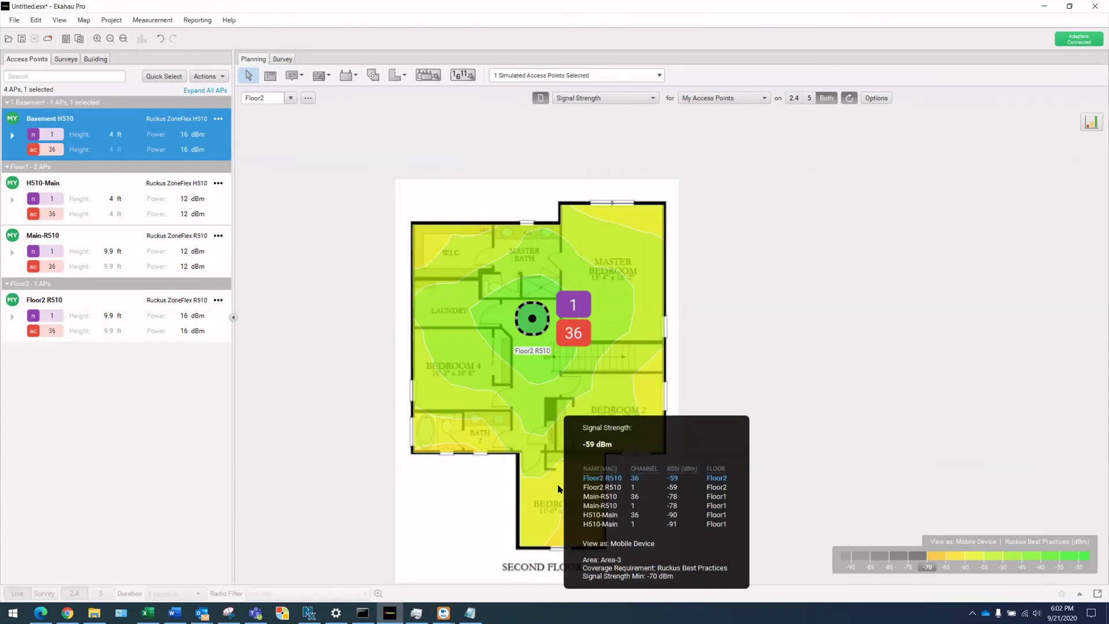
left_click(538, 98)
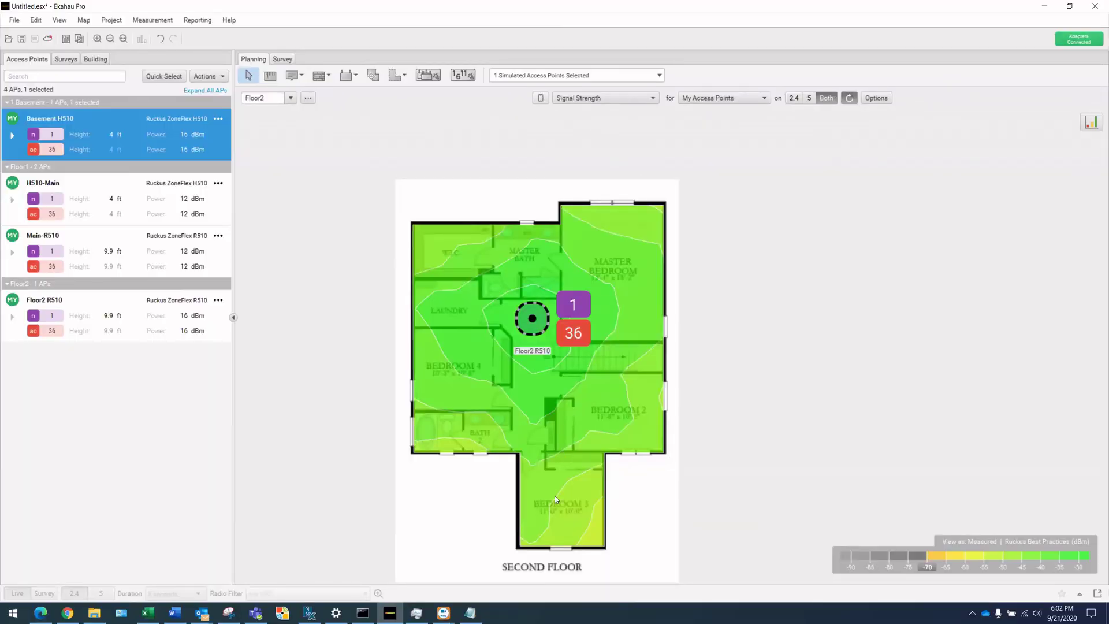
Step: Check the signal strength in Bedroom 3 on Floor2 and in the 2 Car Garage on 1.Basement
mouse_move(555, 496)
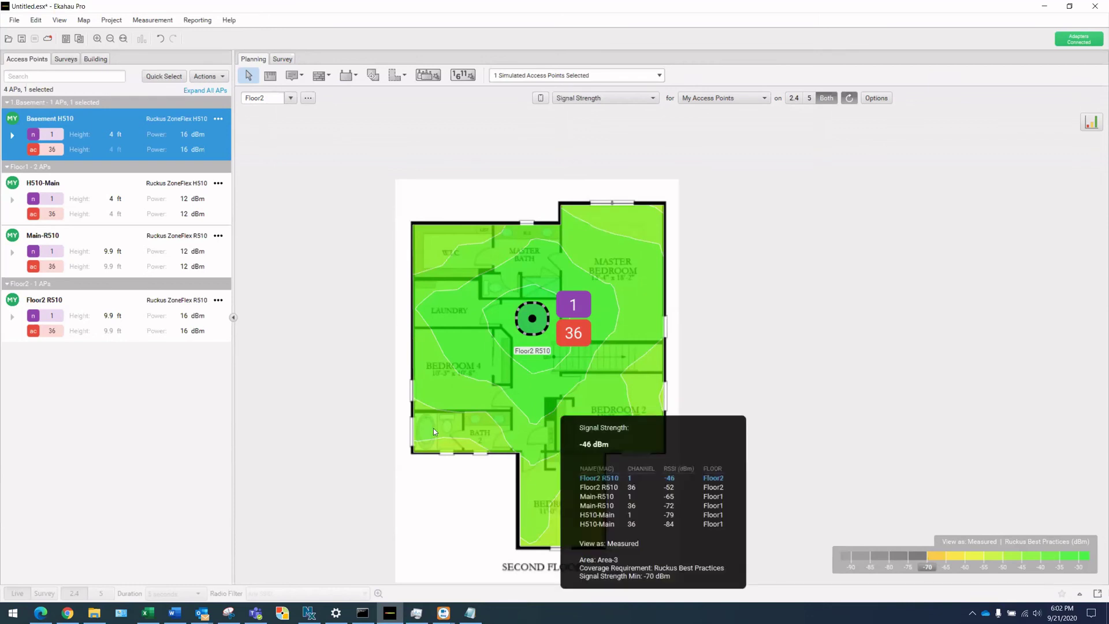
left_click(291, 99)
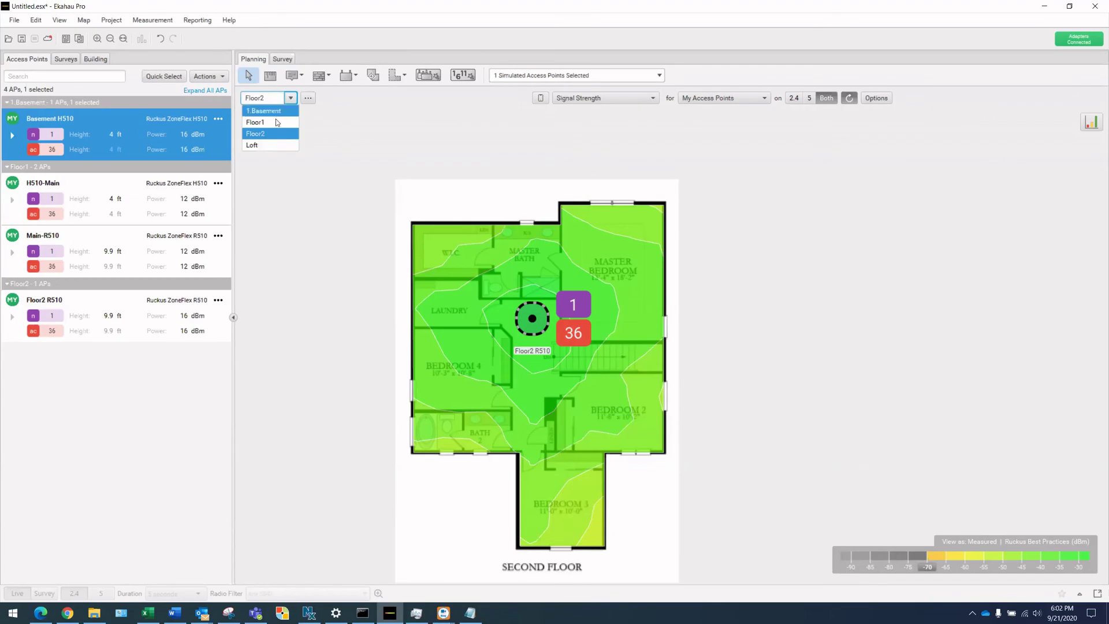
left_click(266, 111)
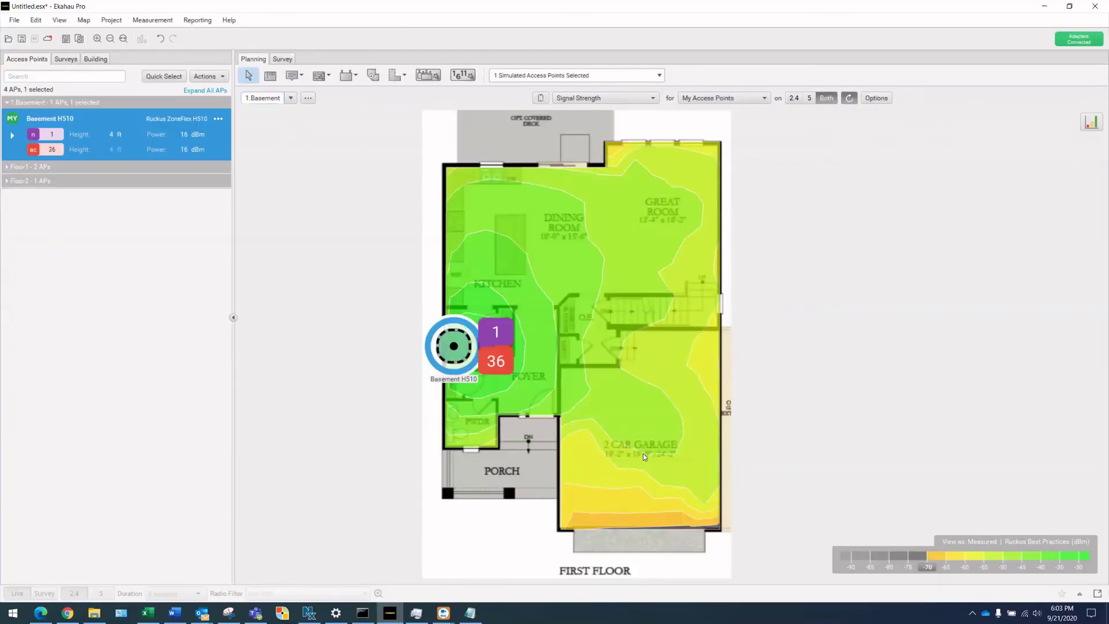
mouse_move(644, 455)
Step: Create an automatic channel plan for My APs with a 40MHz maximum 5 GHz width, without disabling unnecessary 2.4 GHz radios
left_click(468, 76)
left_click(496, 297)
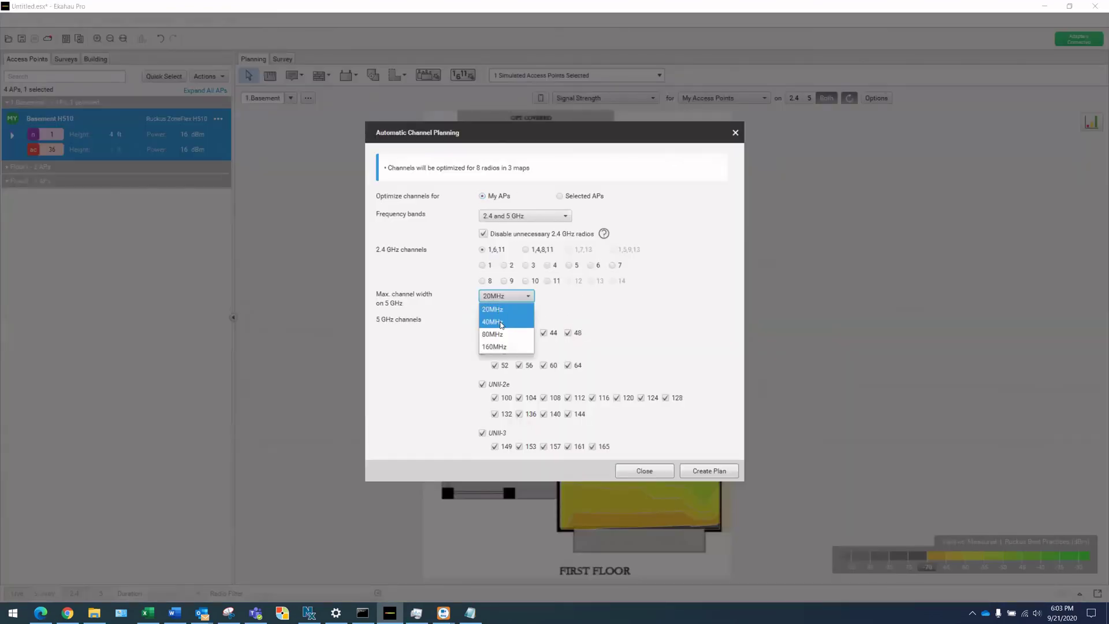
left_click(502, 324)
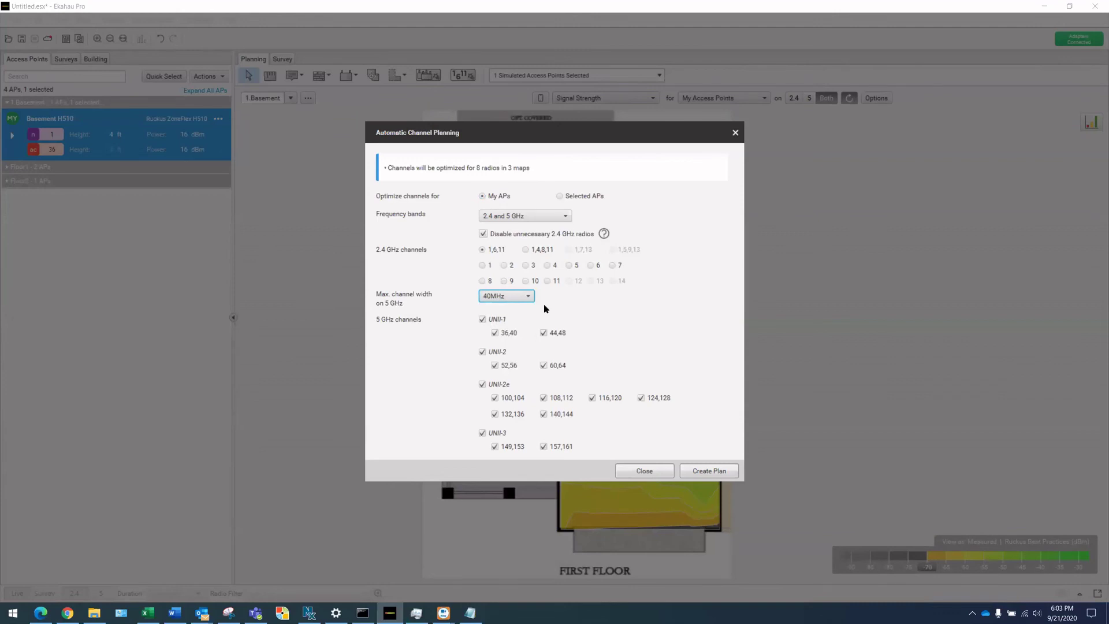
left_click(486, 234)
left_click(714, 475)
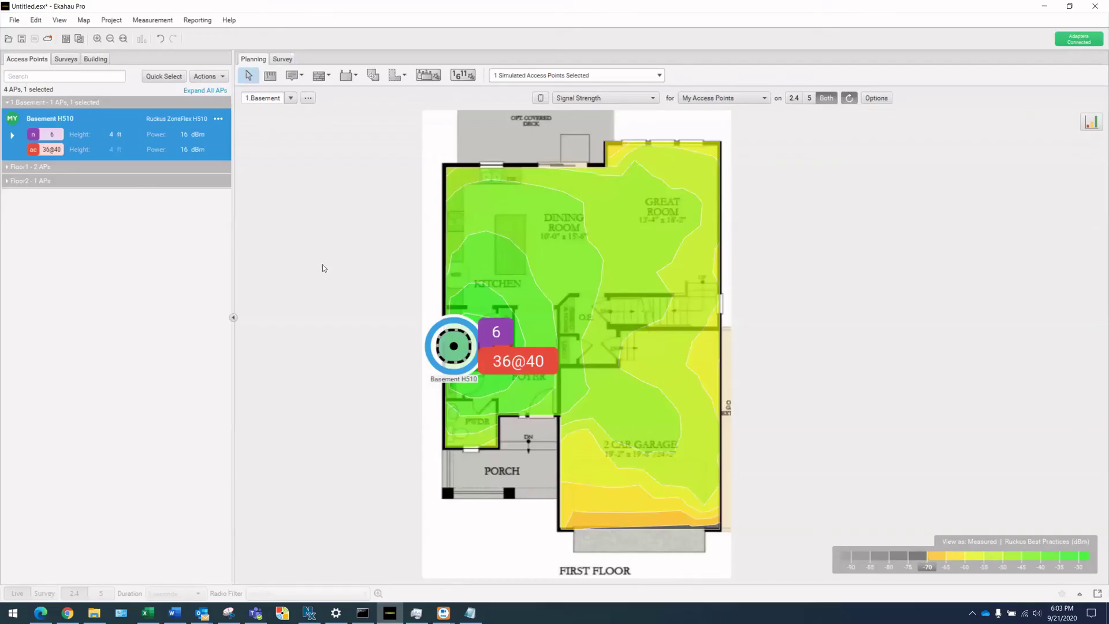
Step: Switch the heatmap to Channel Interference and check the interference in the middle of Floor1
left_click(649, 99)
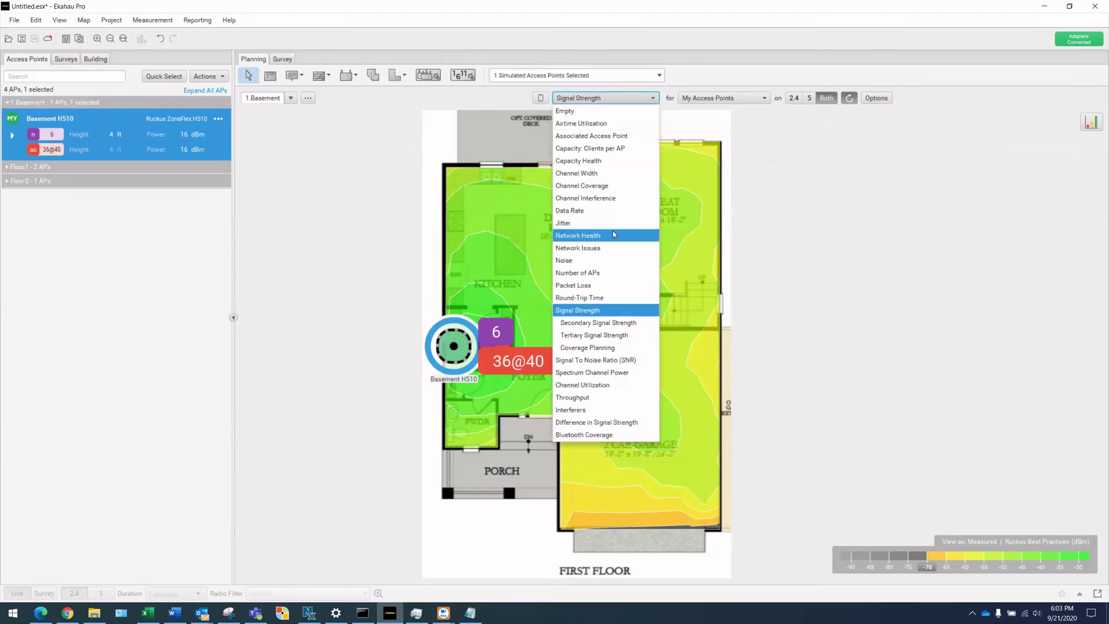
left_click(591, 196)
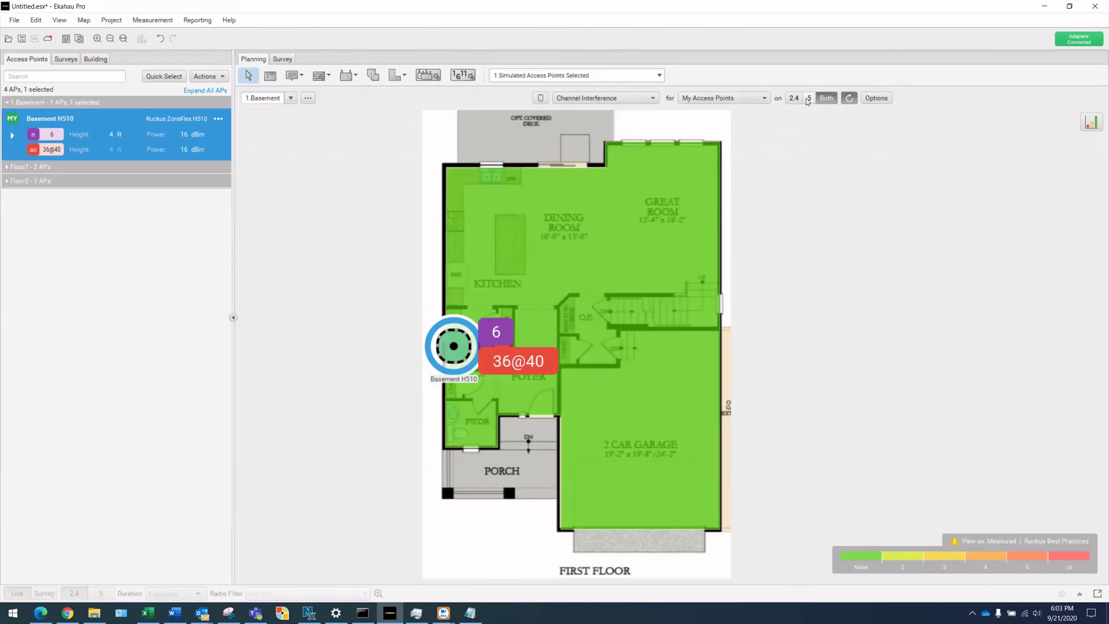
left_click(291, 98)
left_click(282, 120)
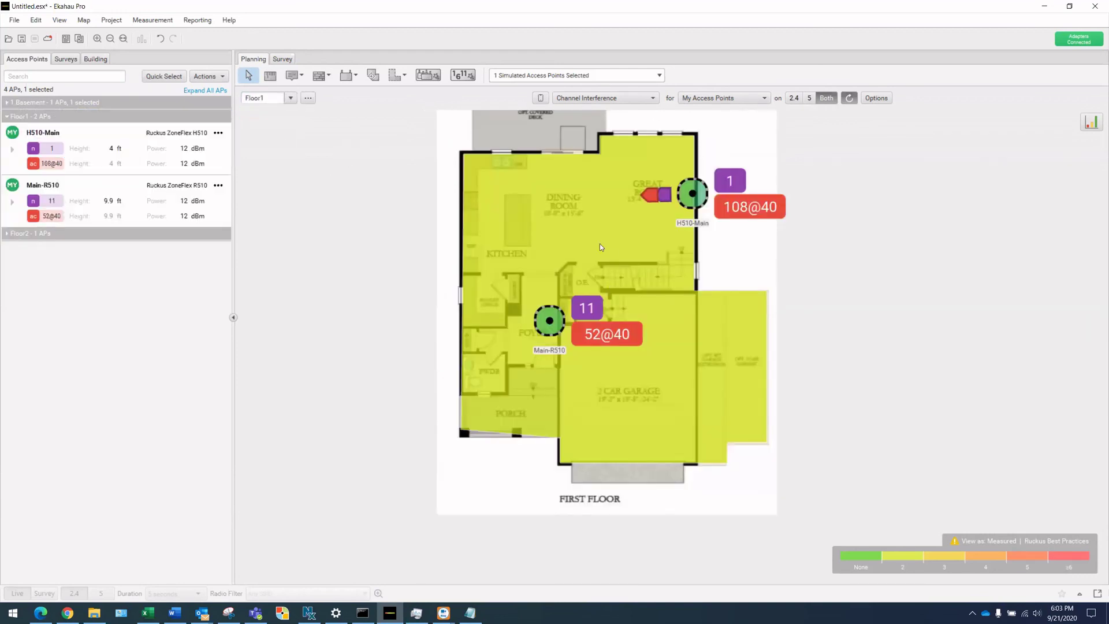
mouse_move(599, 244)
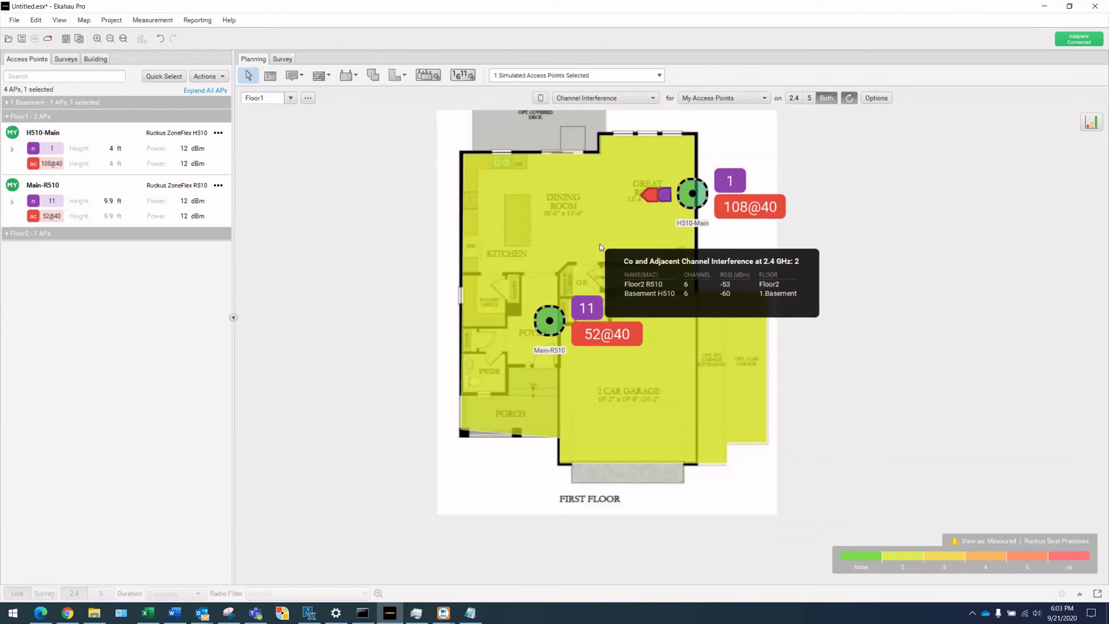
Step: Check the channel interference on the Loft plan and return to Floor1
left_click(289, 98)
left_click(262, 144)
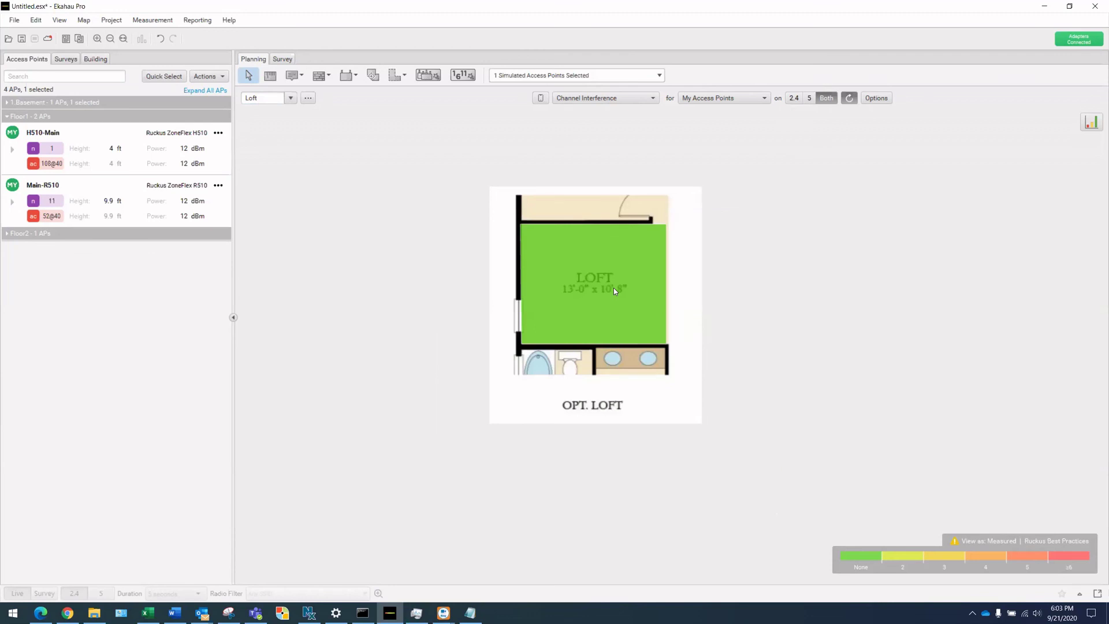
left_click(290, 99)
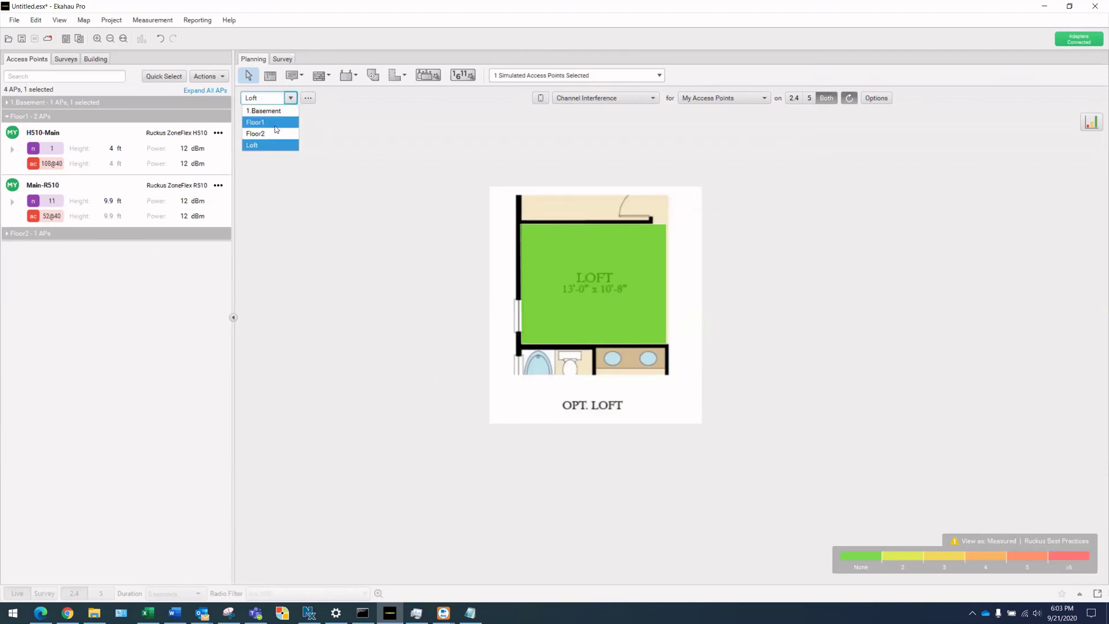
left_click(275, 123)
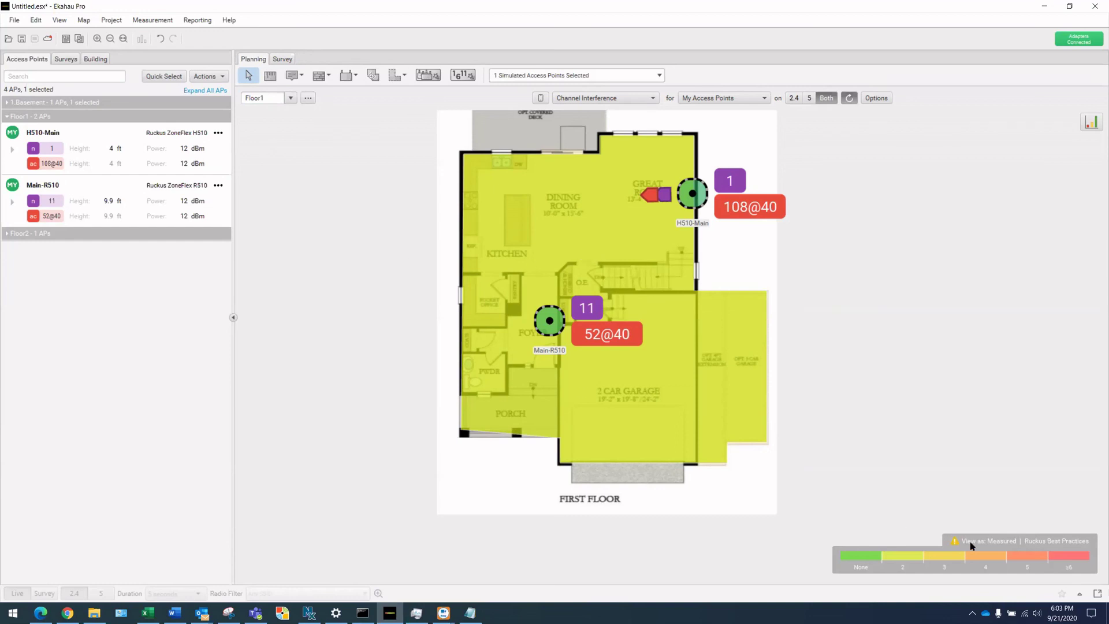
Step: View Floor1's channel interference as a mobile device and list the access points of 1.Basement and Floor2
mouse_move(956, 543)
left_click(541, 99)
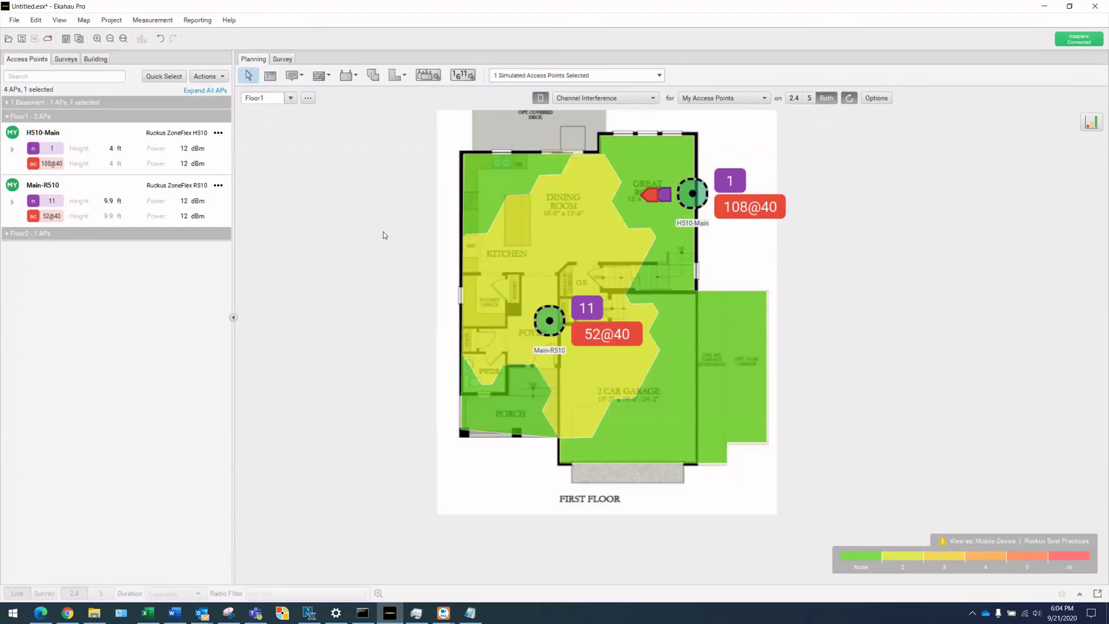
left_click(627, 102)
left_click(354, 207)
left_click(7, 102)
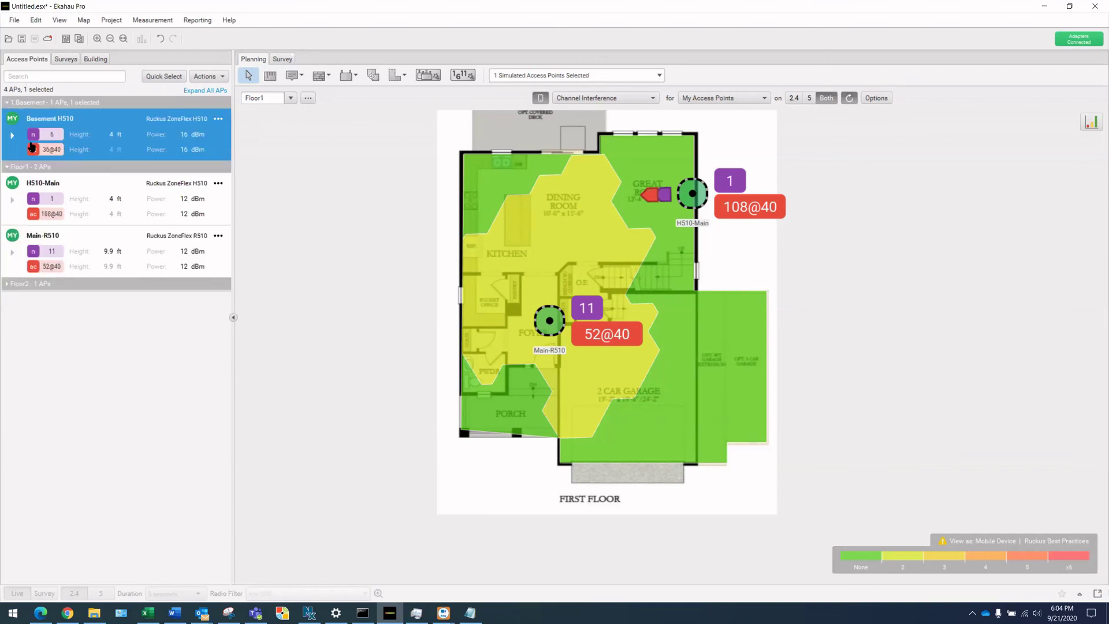
left_click(8, 285)
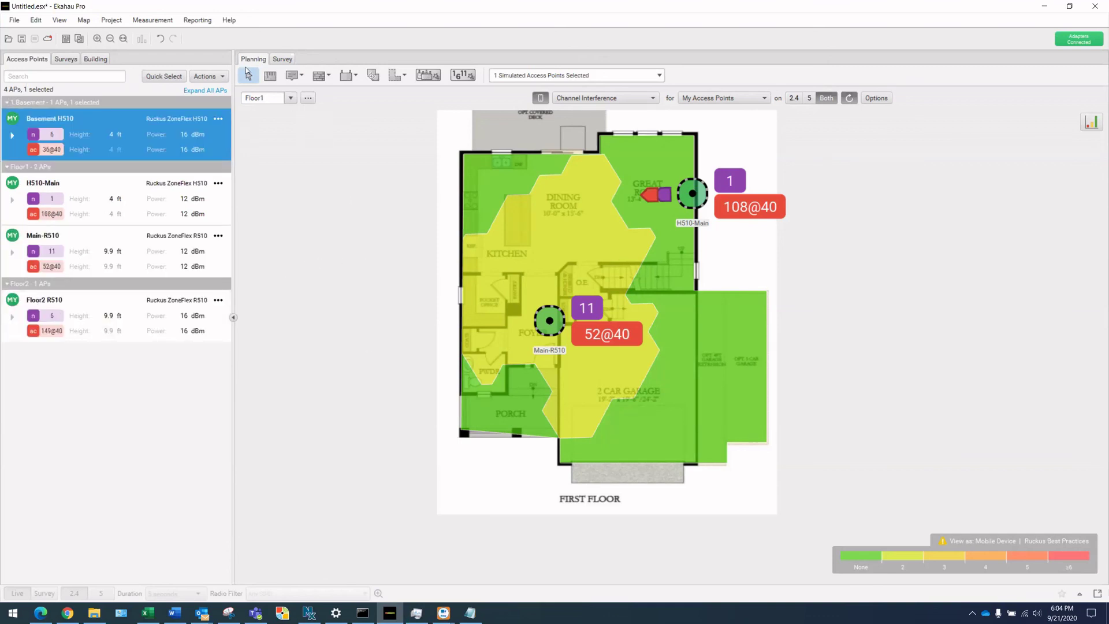
Step: Start a One-Click report with the title "Home-Simulation"
left_click(196, 21)
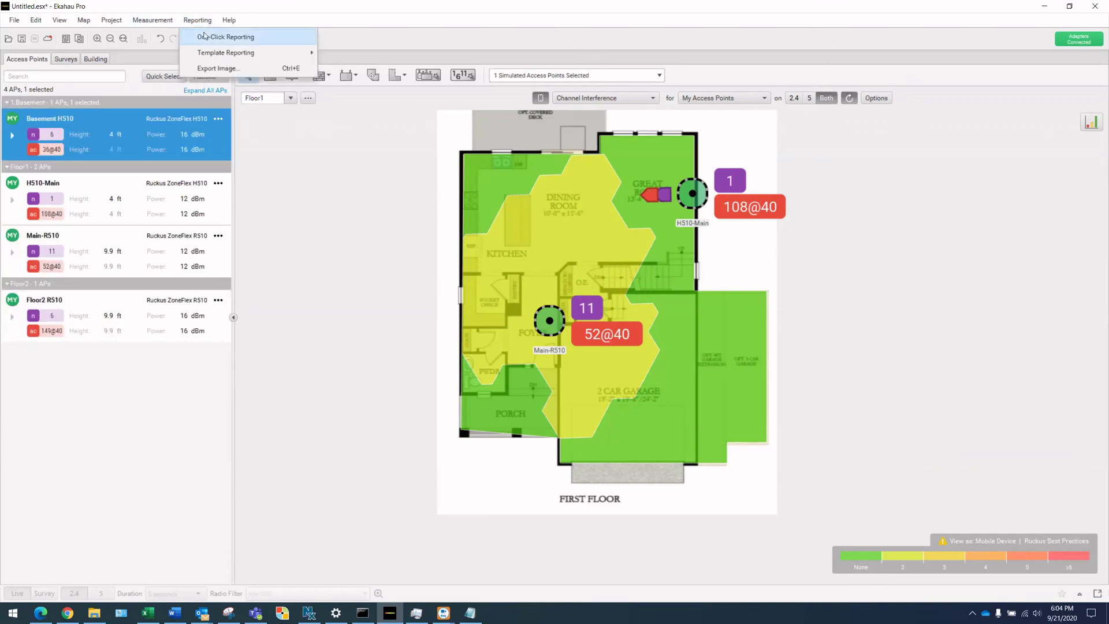
left_click(205, 36)
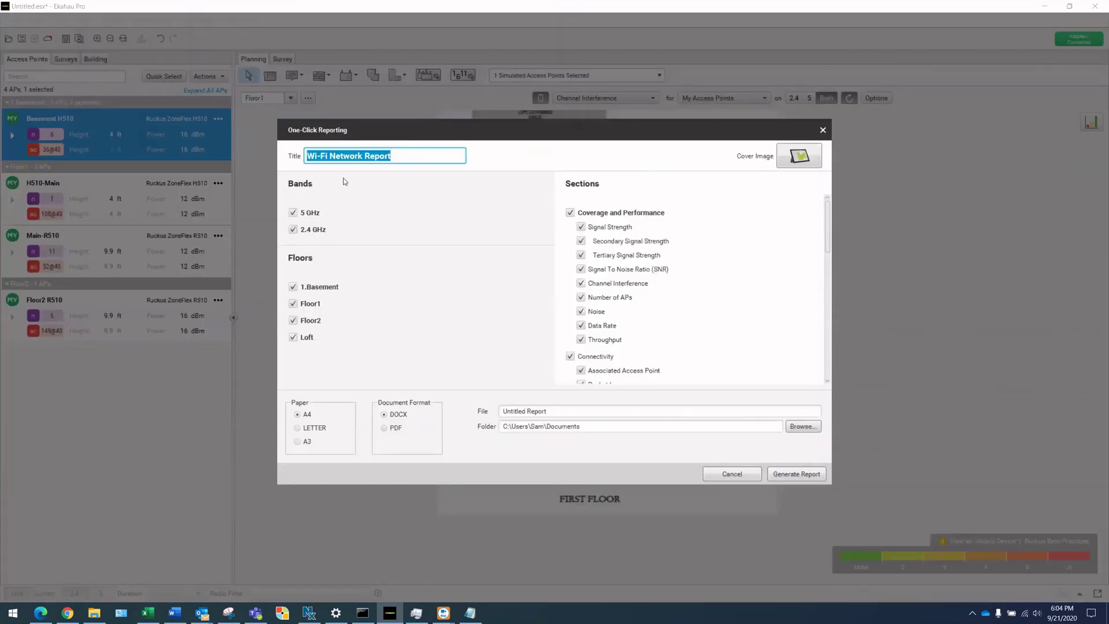
type("Home-Soi")
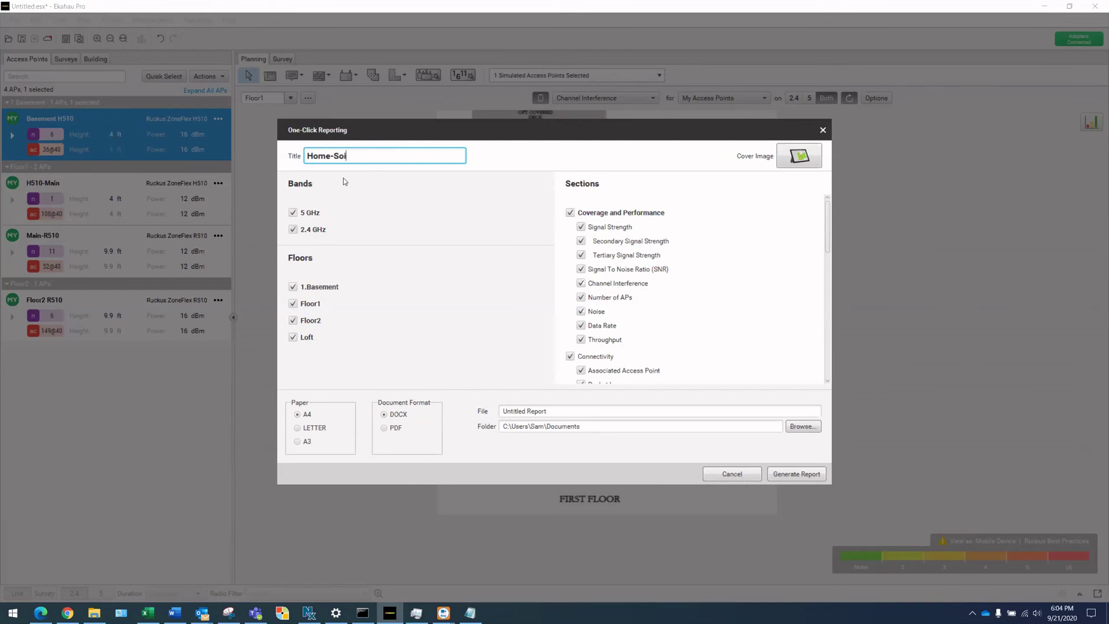
key("BackSpace")
key("BackSpace")
type("imulation")
Step: Set the report to LETTER paper in DOCX format and name its file "Home Simulation"
scroll(586, 341, "down", 2)
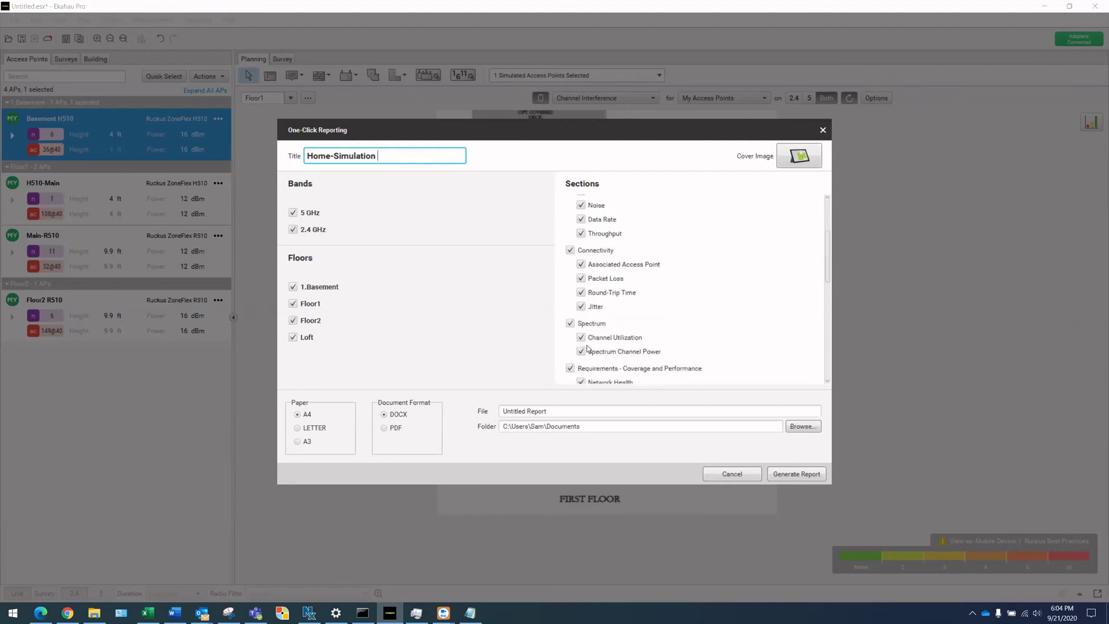
scroll(586, 346, "down", 4)
scroll(583, 347, "up", 2)
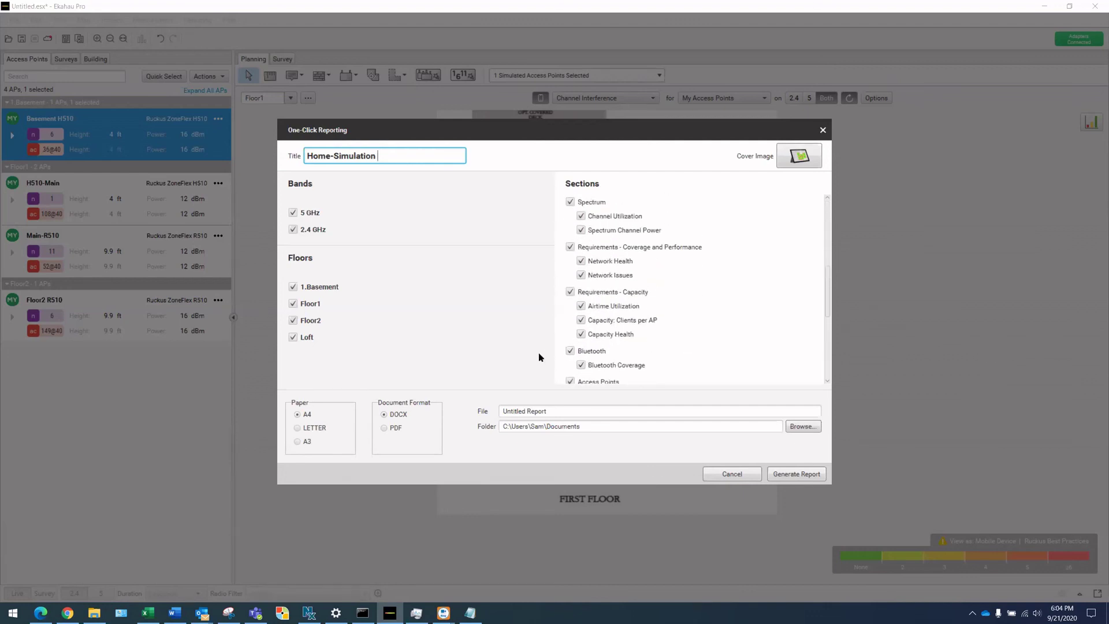
left_click(298, 428)
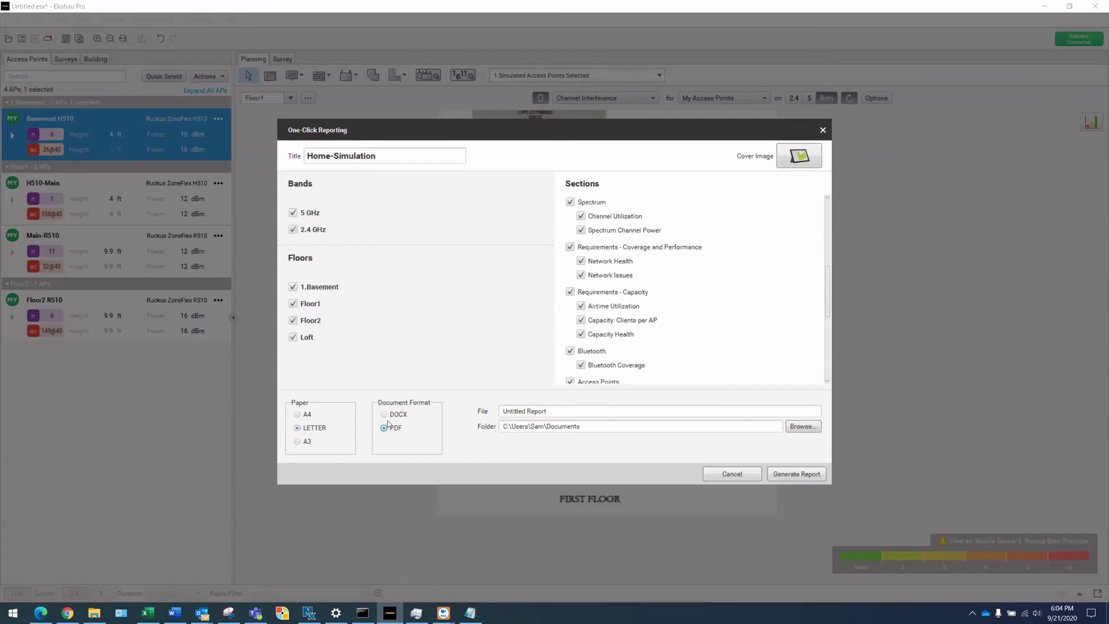
left_click(488, 406)
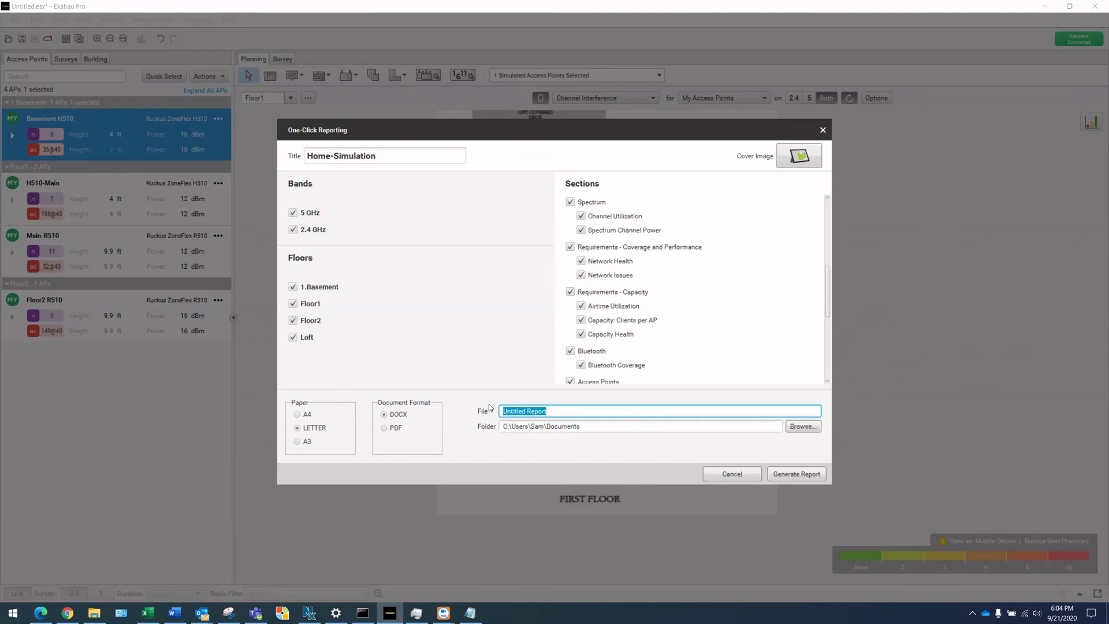
type("Home Simulation")
Step: Exclude Tertiary Signal Strength, Channel Interference, Number of APs, Noise and Throughput from the report's Coverage and Performance section
scroll(634, 284, "up", 6)
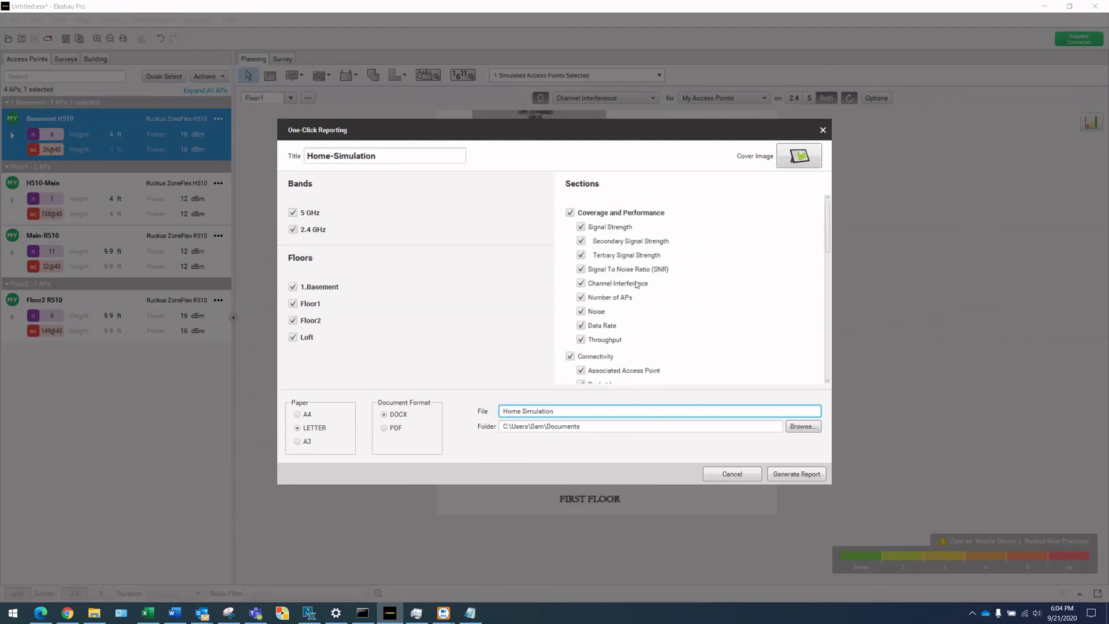
left_click(581, 256)
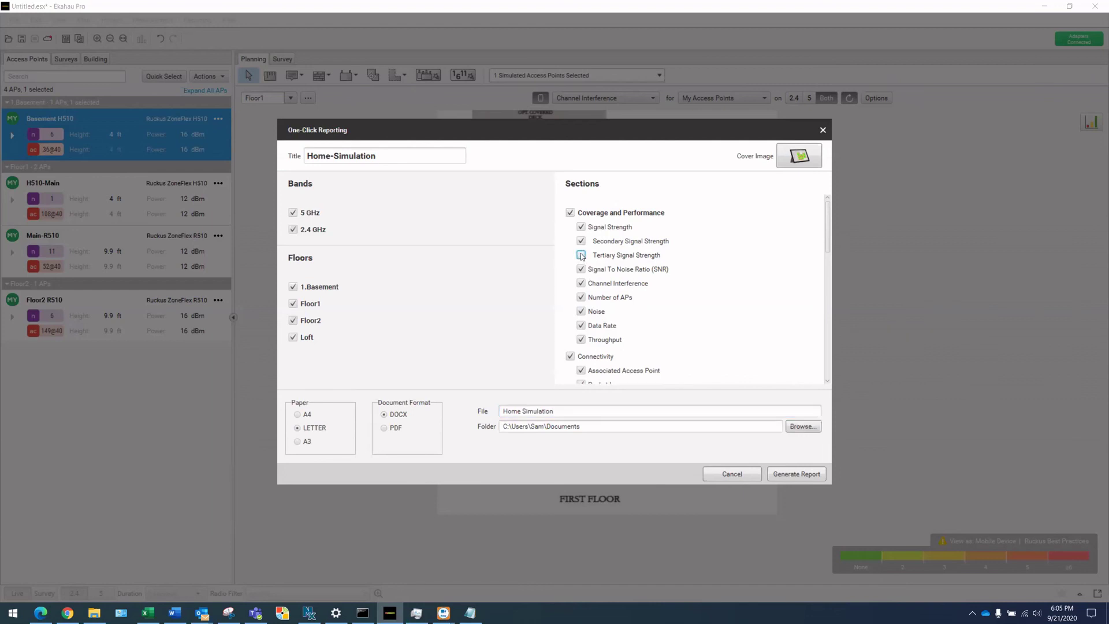
left_click(581, 283)
left_click(581, 297)
left_click(581, 312)
left_click(581, 340)
Step: Exclude the Connectivity and Spectrum sections from the report
scroll(667, 311, "down", 2)
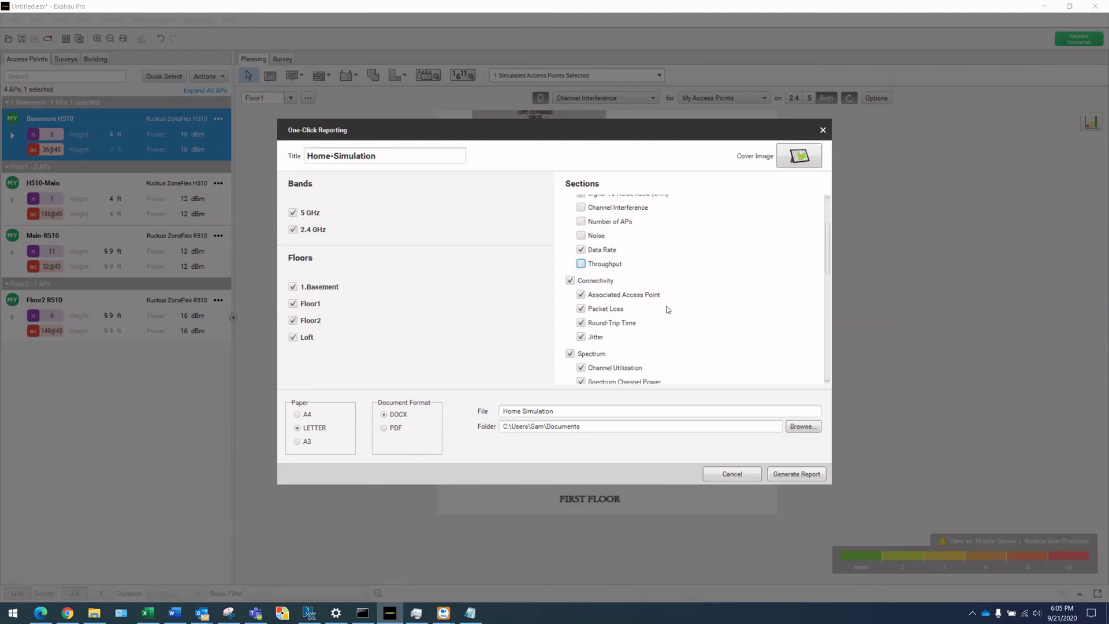
left_click(570, 280)
scroll(631, 297, "down", 2)
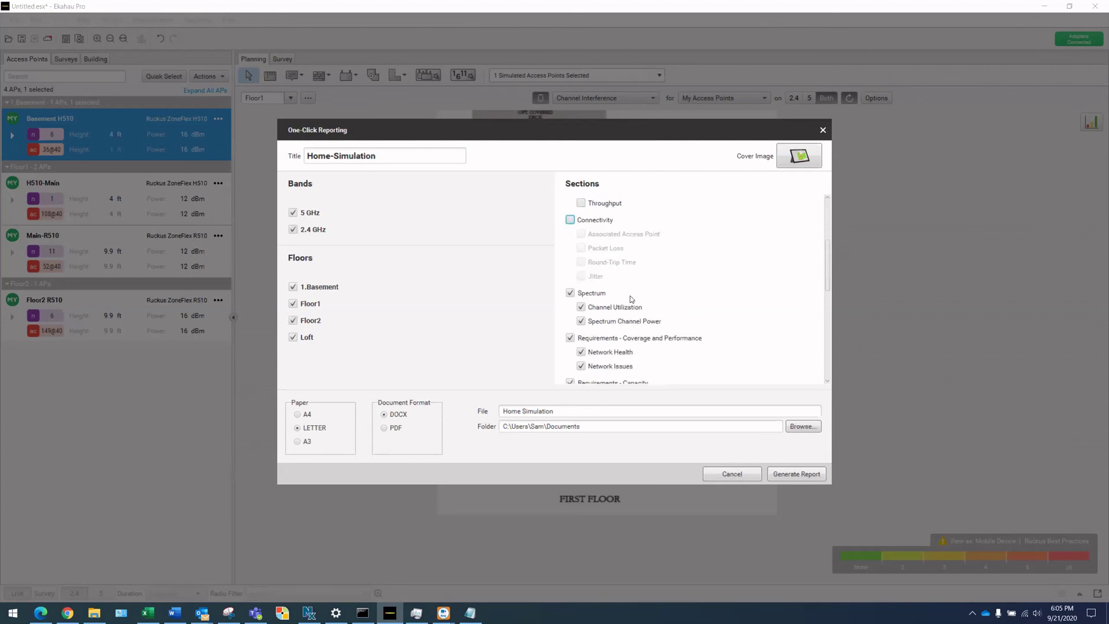
left_click(570, 294)
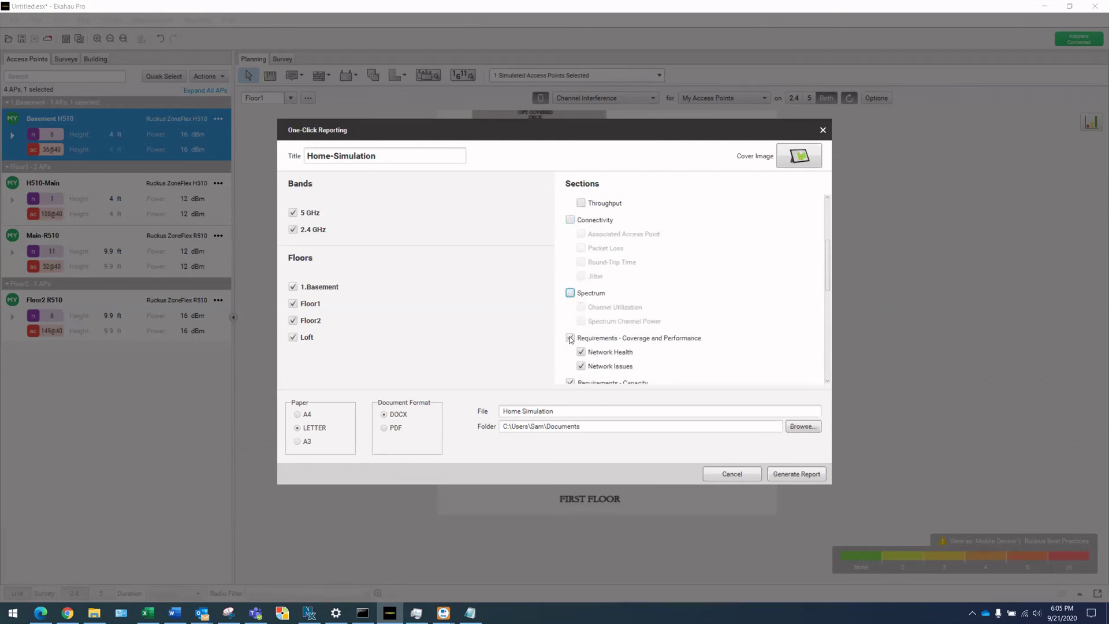
Step: Exclude Network Health and Network Issues from the report's Requirements - Coverage and Performance section
scroll(570, 338, "down", 2)
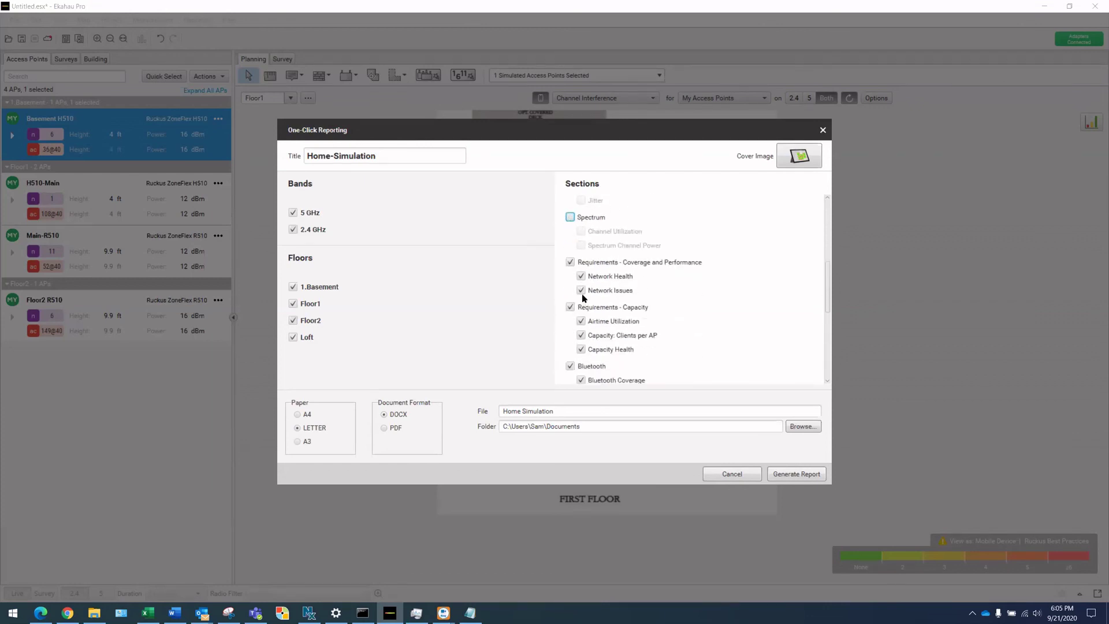
left_click(581, 291)
left_click(570, 261)
left_click(570, 261)
left_click(581, 277)
left_click(581, 290)
Step: Exclude the Requirements - Capacity and Bluetooth sections from the report
scroll(626, 267, "down", 1)
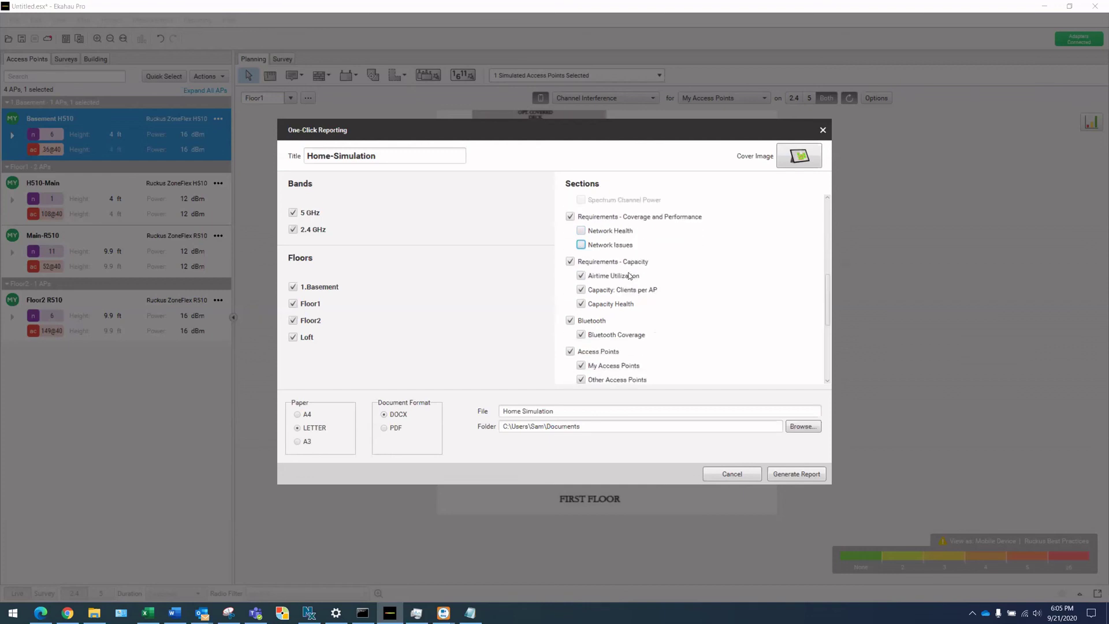
left_click(627, 262)
scroll(622, 302, "down", 1)
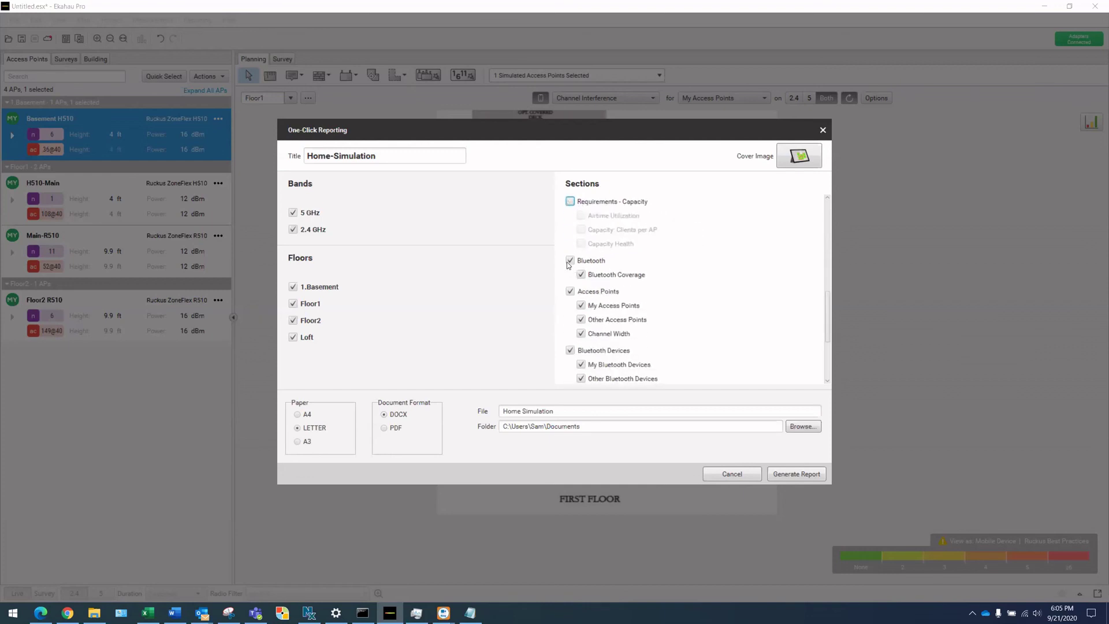
left_click(570, 260)
Step: Keep the Access Points section in the report but leave out Other Access Points
left_click(570, 291)
scroll(572, 278, "down", 2)
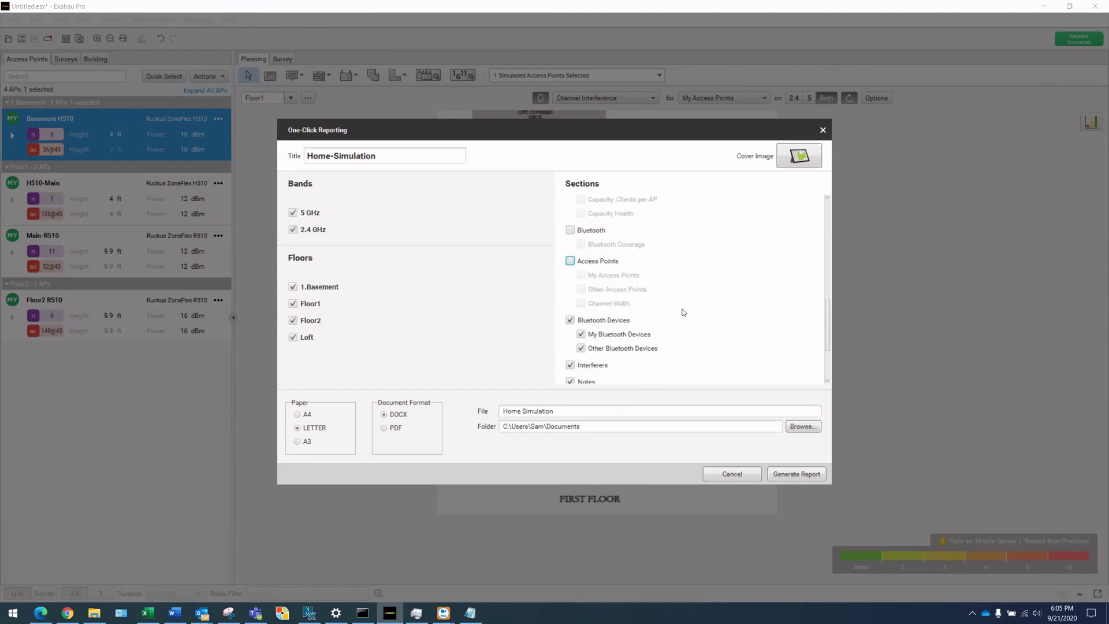
left_click(571, 230)
left_click(581, 261)
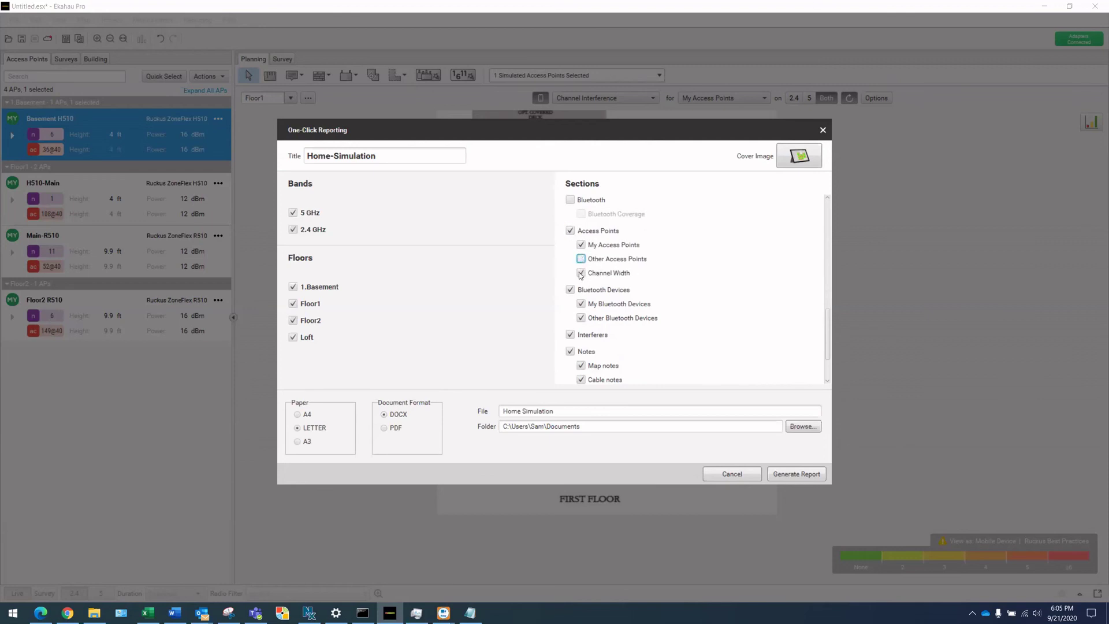
Step: Exclude the Bluetooth Devices and Interferers sections from the report
scroll(635, 272, "down", 1)
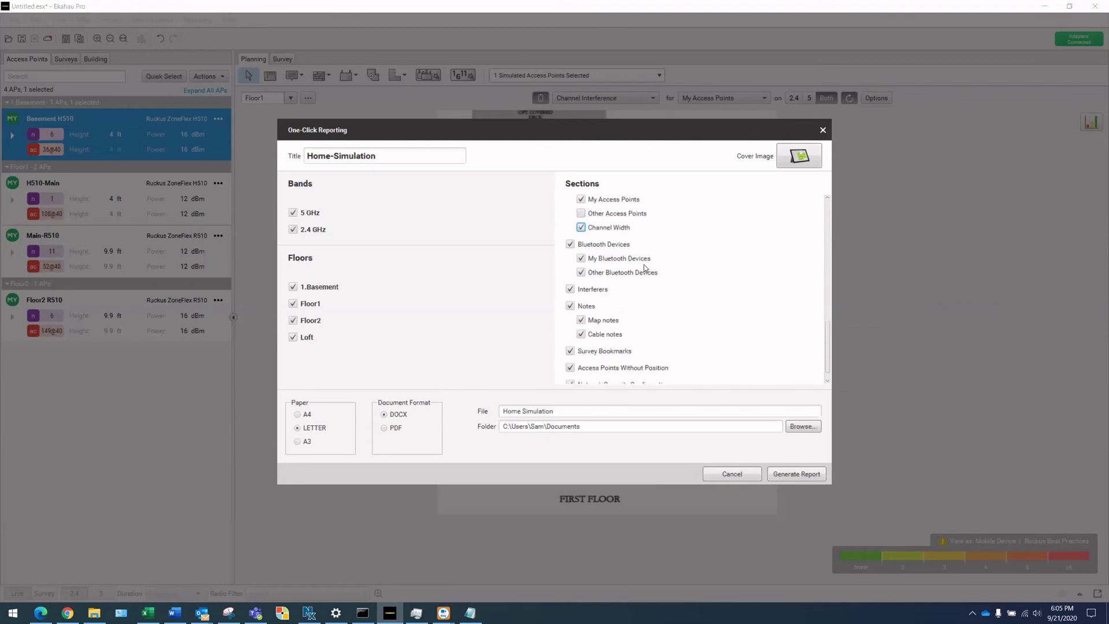
left_click(571, 244)
left_click(569, 289)
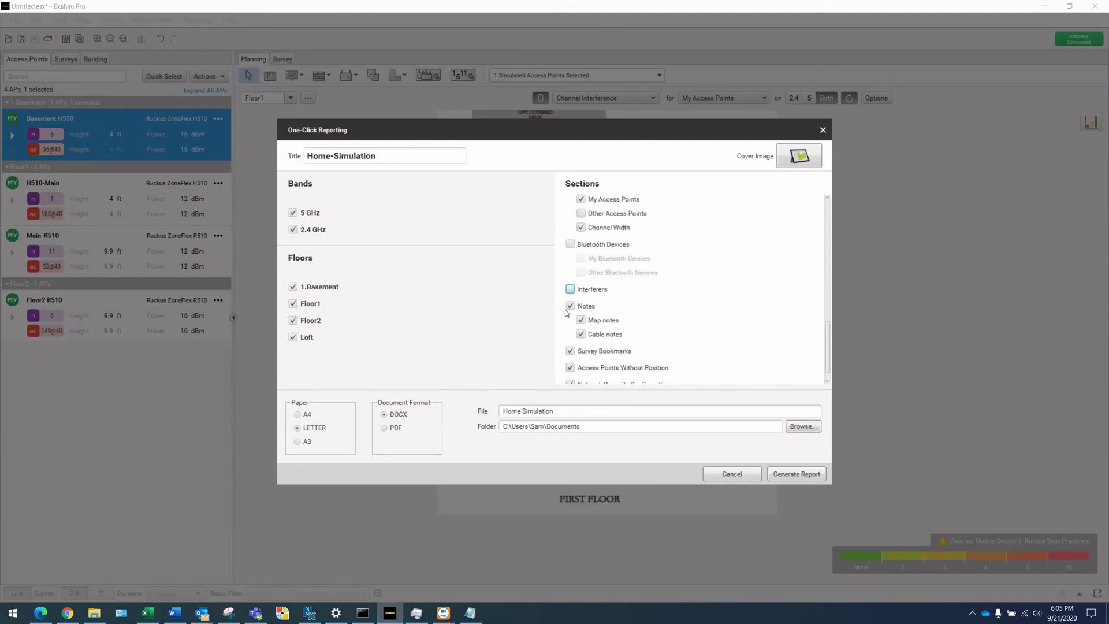
Step: Exclude Notes, Survey Bookmarks and Access Points Without Position from the report, and generate it
left_click(569, 306)
left_click(570, 351)
scroll(654, 324, "down", 1)
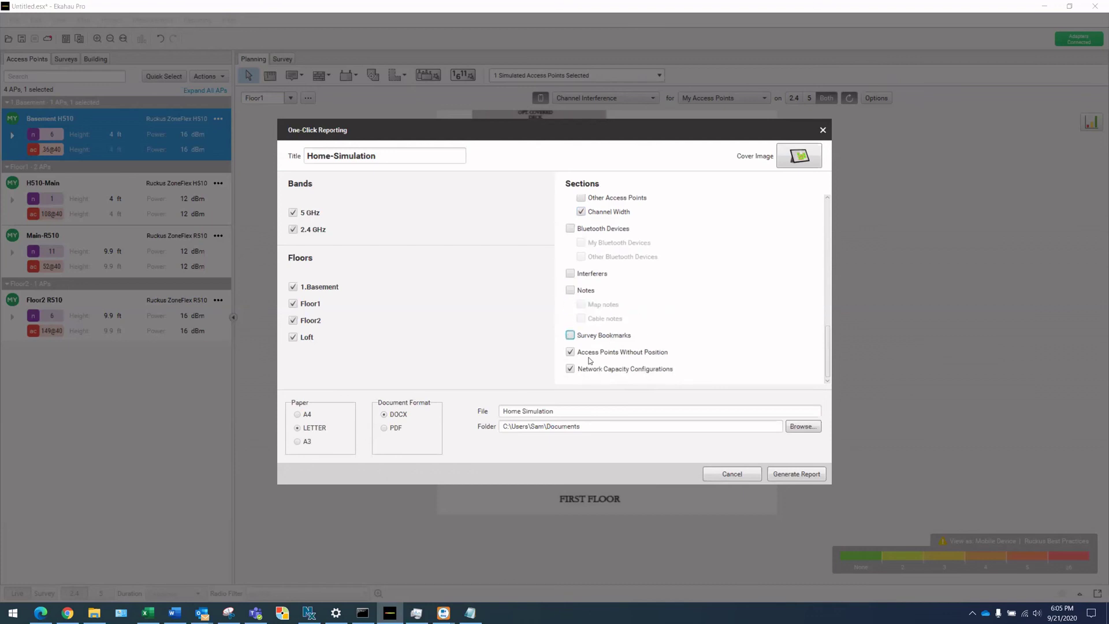
left_click(570, 352)
left_click(787, 473)
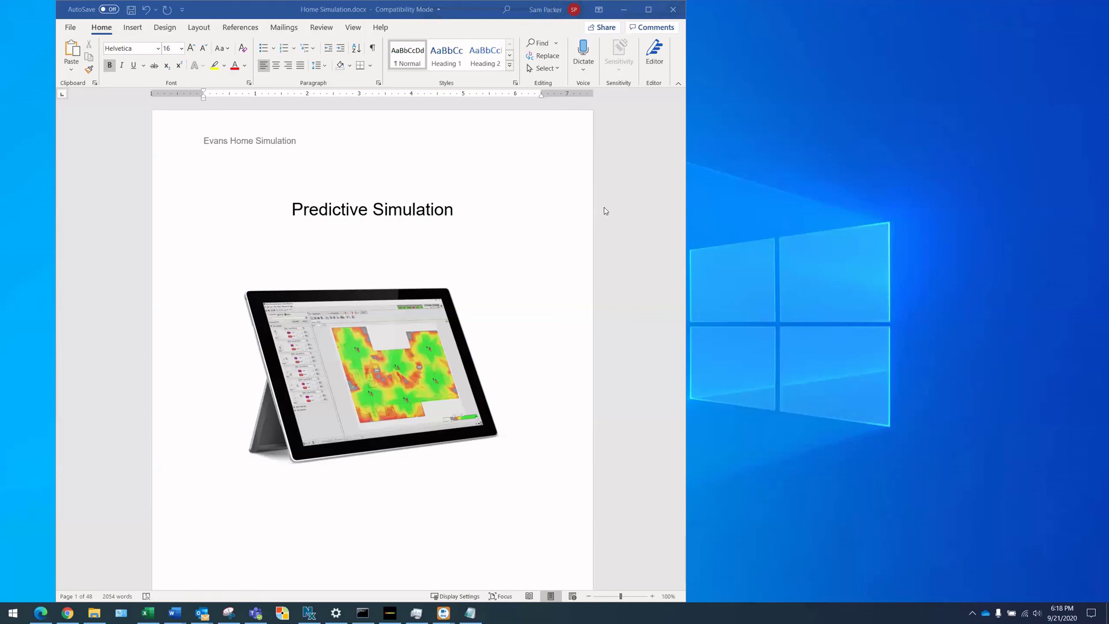
Step: In Word, look through the opening pages of Home Simulation.docx, including the Basement access point map and coverage requirements
left_click(655, 182)
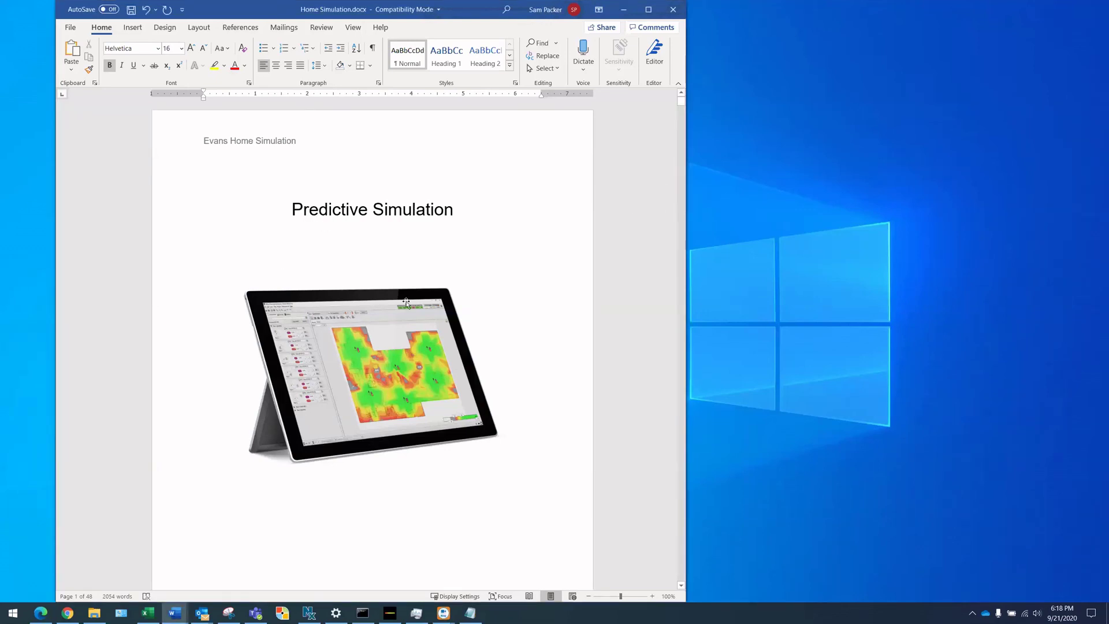
scroll(397, 309, "down", 2)
scroll(327, 206, "up", 2)
scroll(339, 314, "down", 4)
scroll(339, 314, "down", 8)
scroll(243, 214, "up", 3)
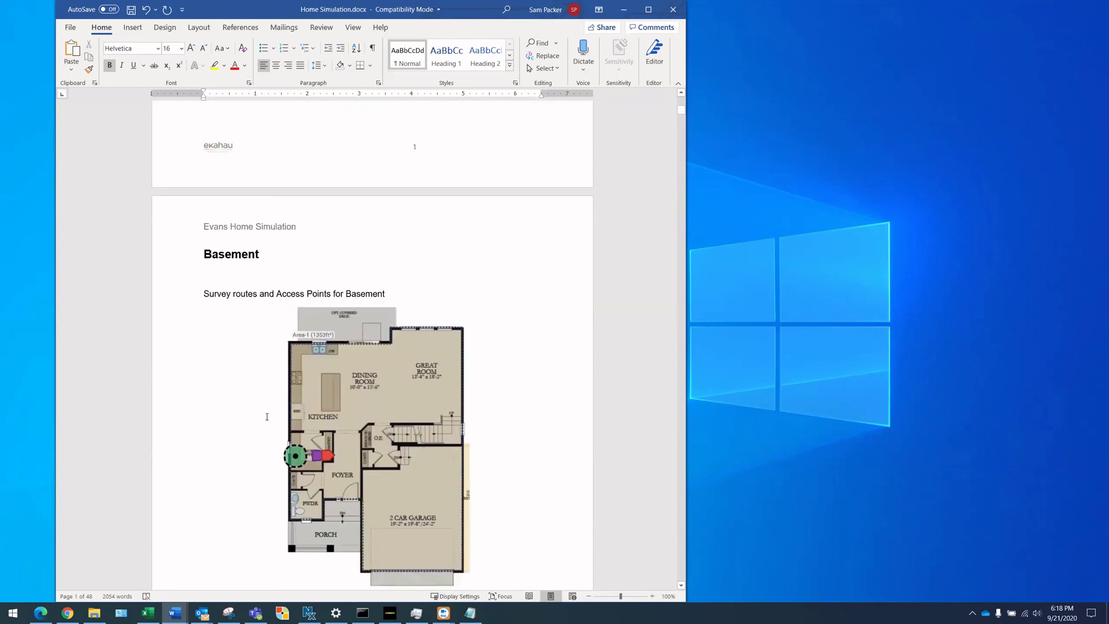
scroll(341, 215, "down", 7)
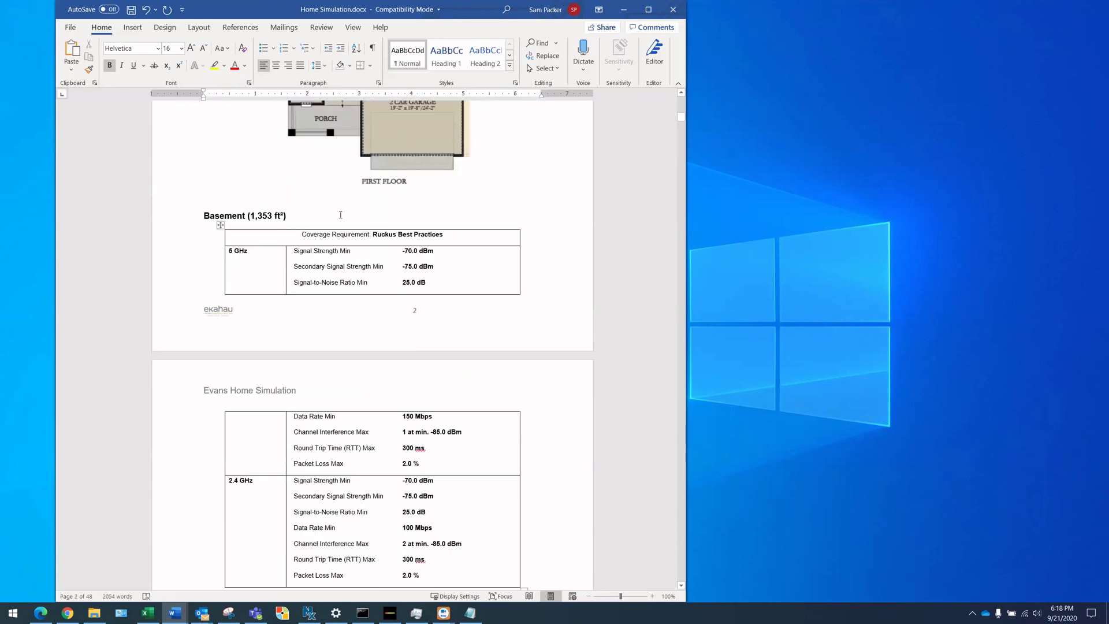
scroll(346, 231, "down", 1)
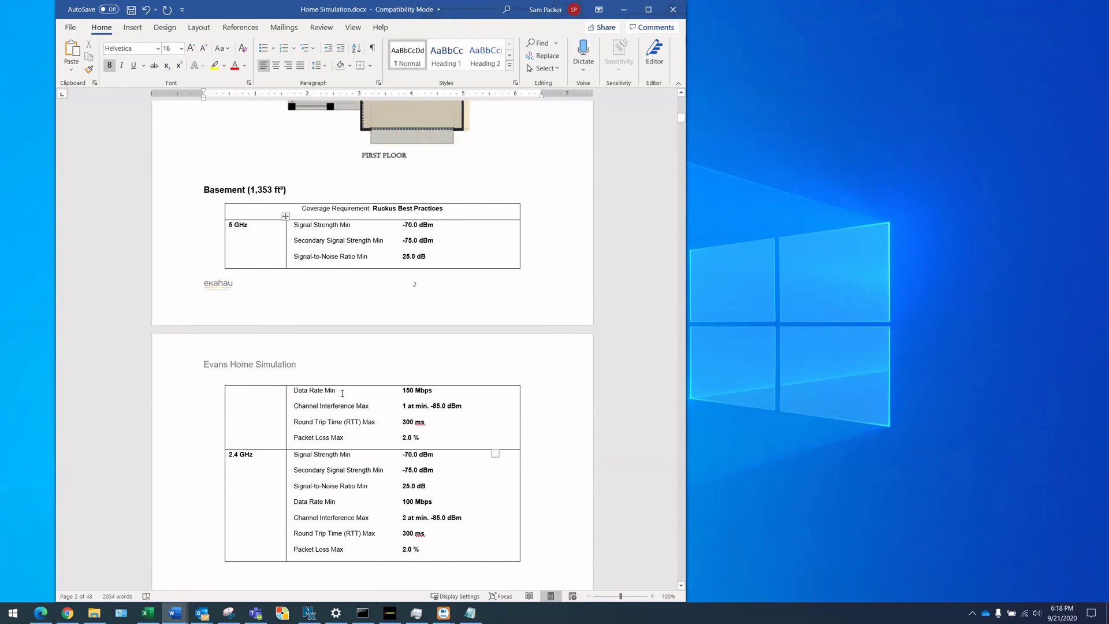
Step: Examine the report's Basement heatmaps for signal strength and secondary signal strength on the 2.4 GHz and 5 GHz bands
scroll(598, 421, "down", 13)
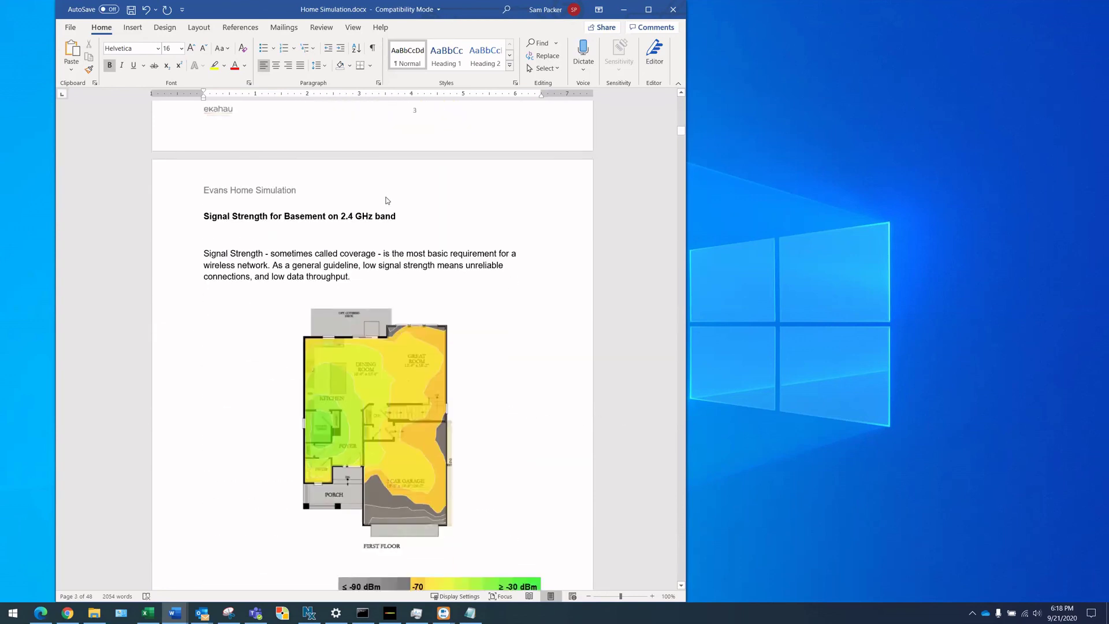
scroll(242, 363, "down", 13)
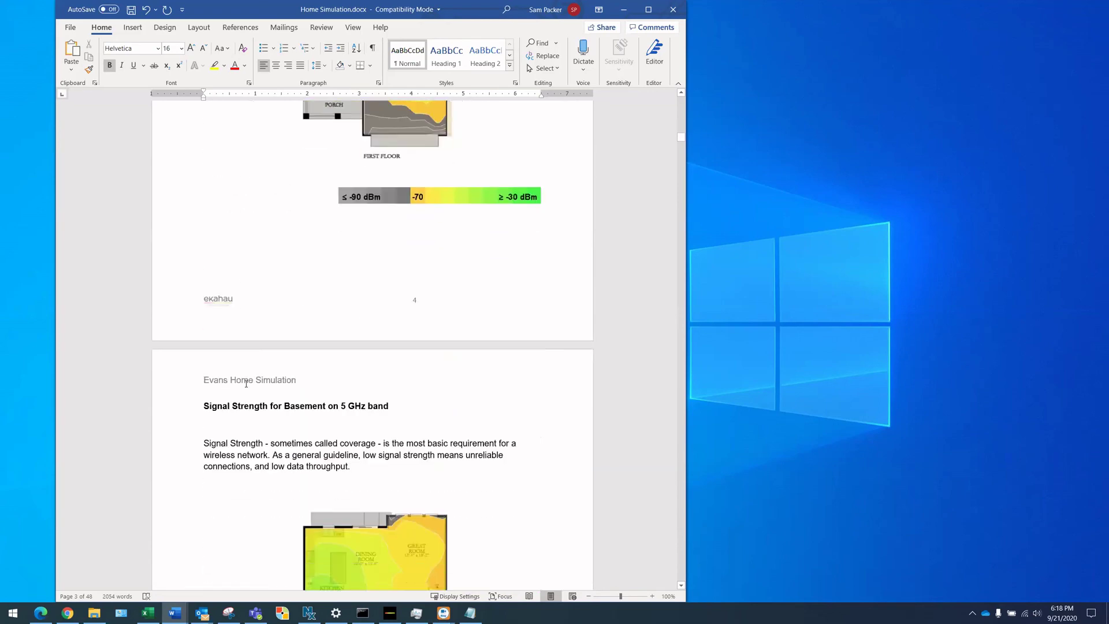
scroll(246, 364, "down", 12)
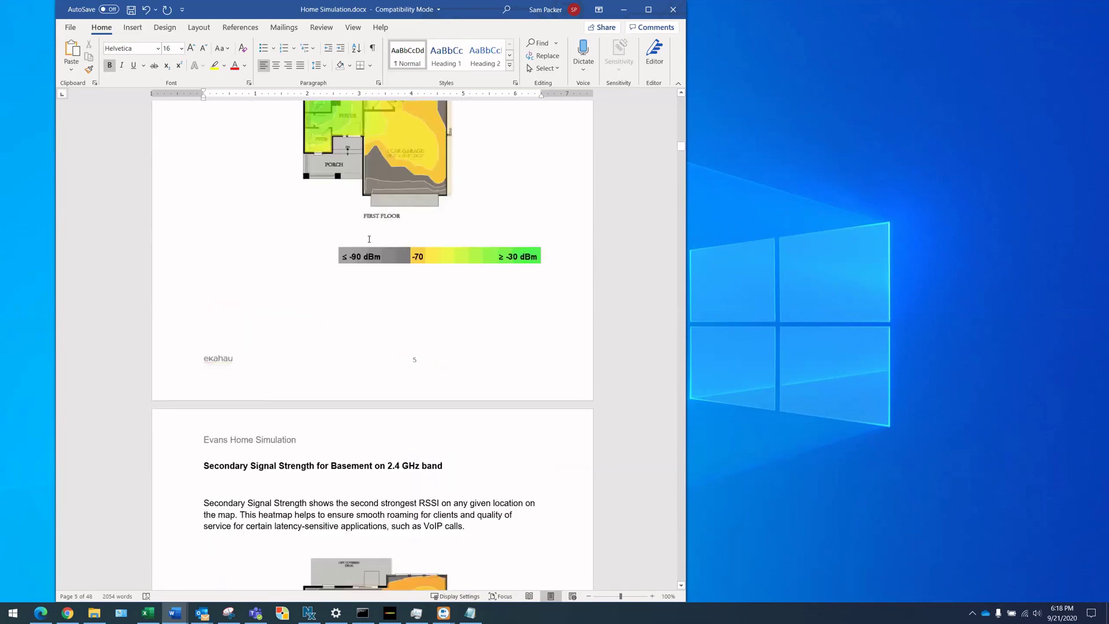
scroll(347, 208, "up", 1)
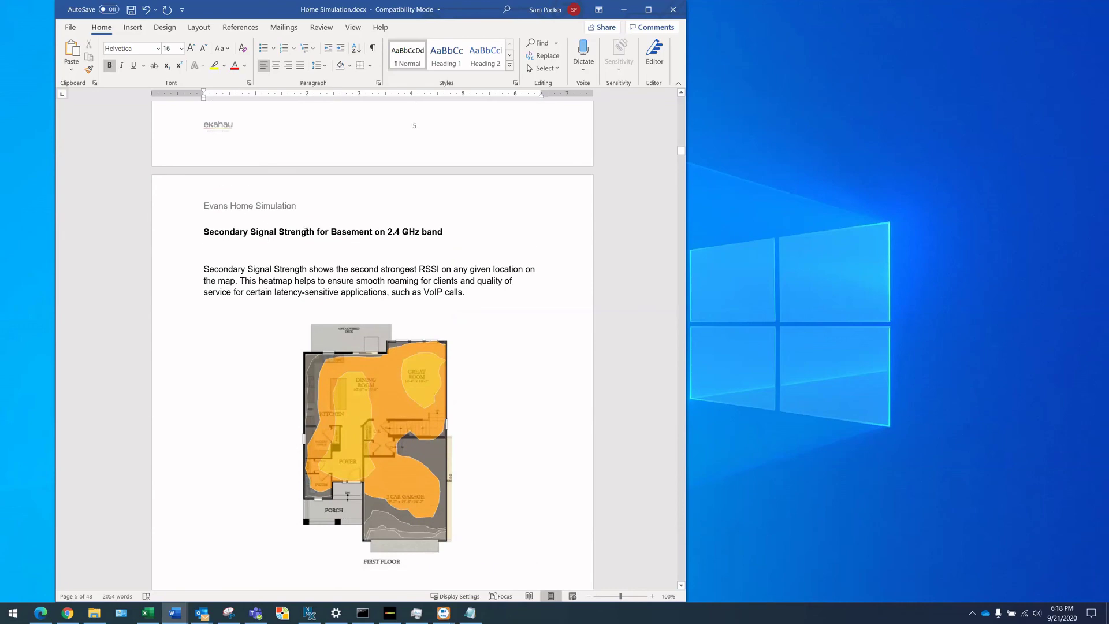
scroll(248, 277, "down", 8)
scroll(258, 293, "up", 5)
scroll(274, 296, "down", 4)
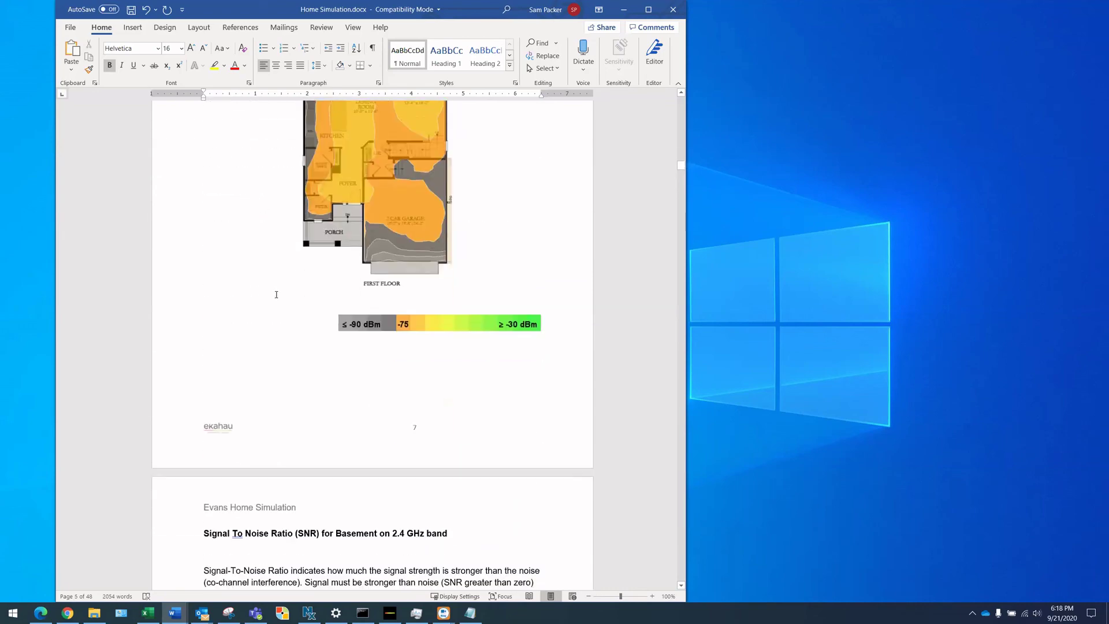
scroll(335, 262, "up", 3)
Step: Examine the Basement signal-to-noise ratio and data rate heatmaps on both bands, plus the Basement access point map and table
scroll(267, 357, "down", 8)
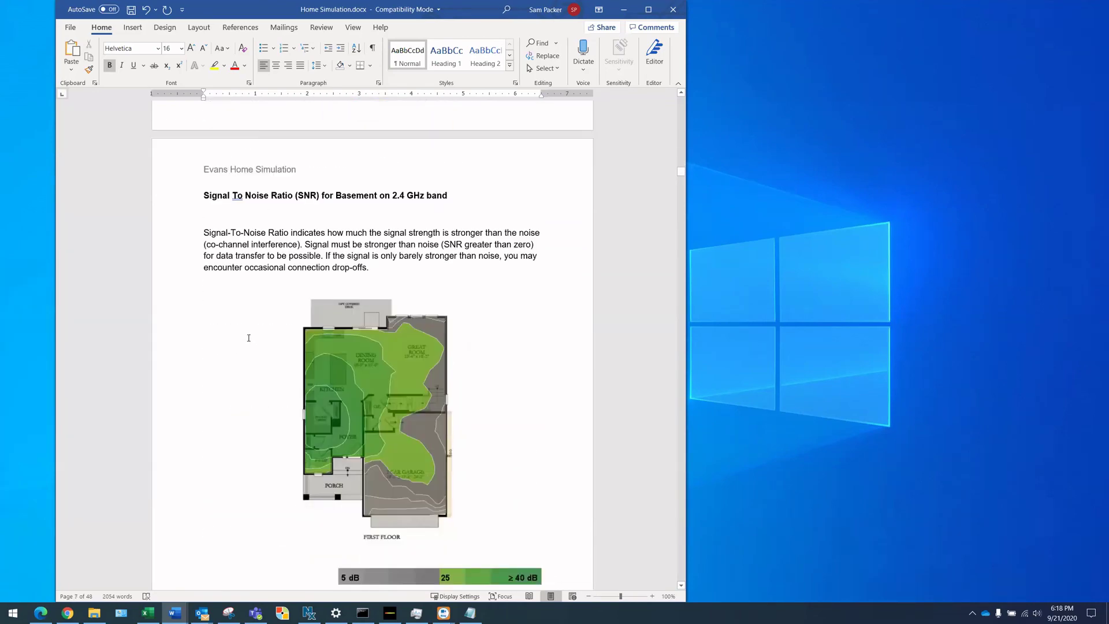
scroll(277, 272, "down", 12)
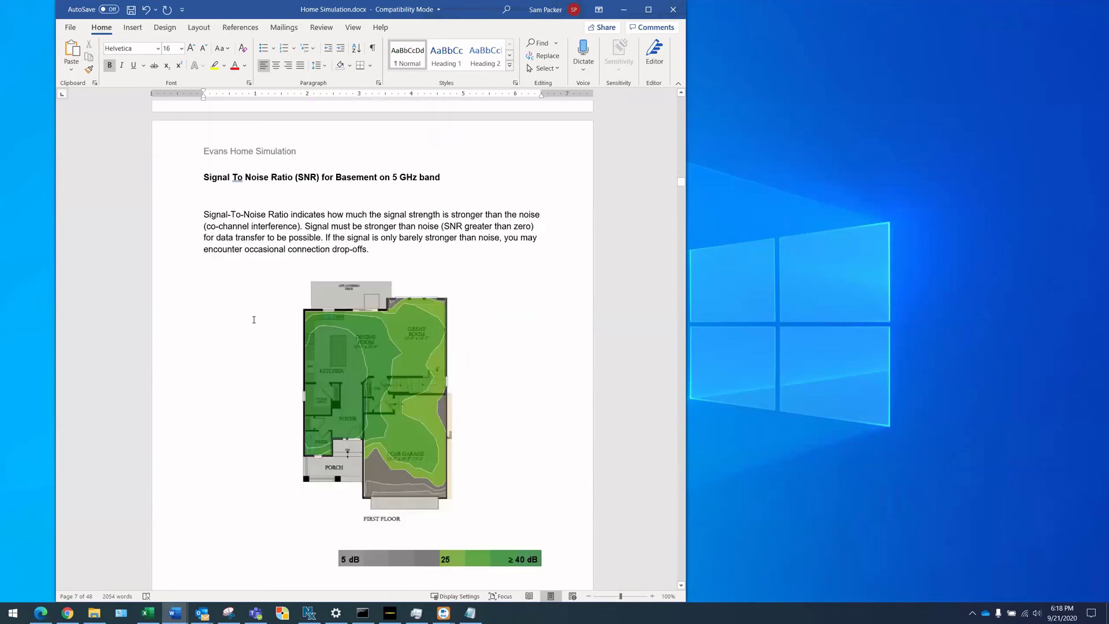
scroll(255, 253, "up", 2)
scroll(262, 367, "down", 9)
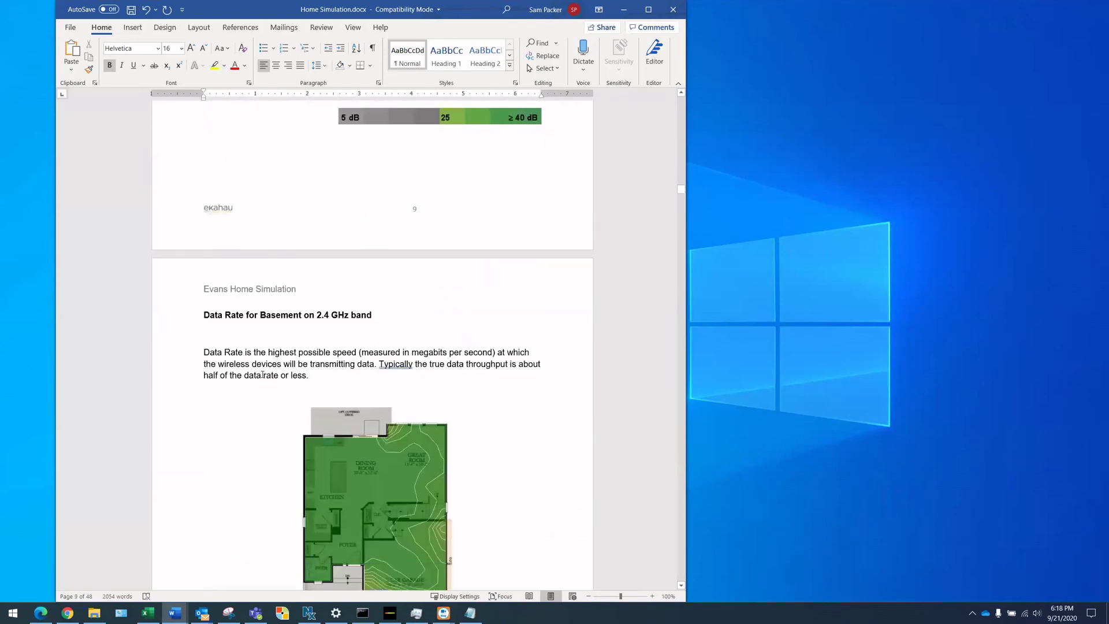
scroll(256, 369, "down", 11)
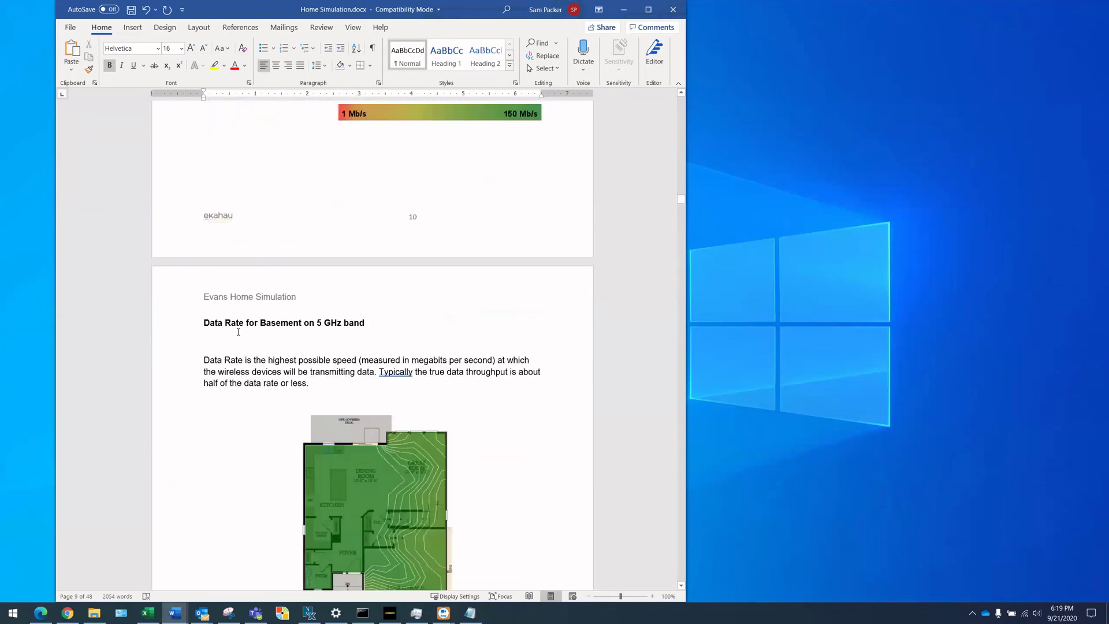
scroll(237, 333, "down", 2)
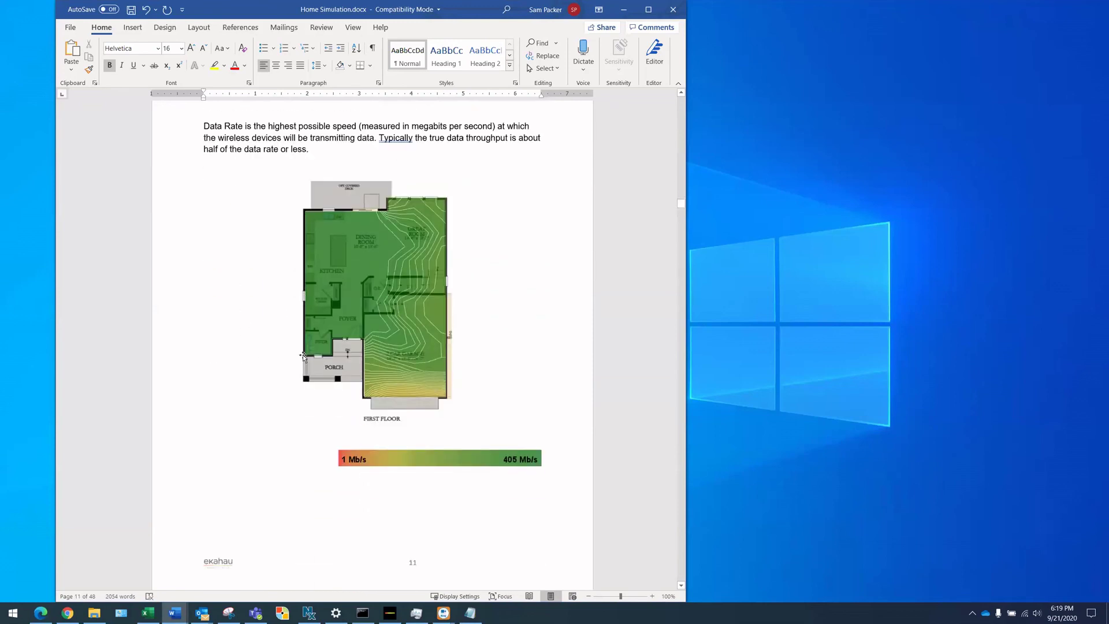
scroll(261, 350, "down", 7)
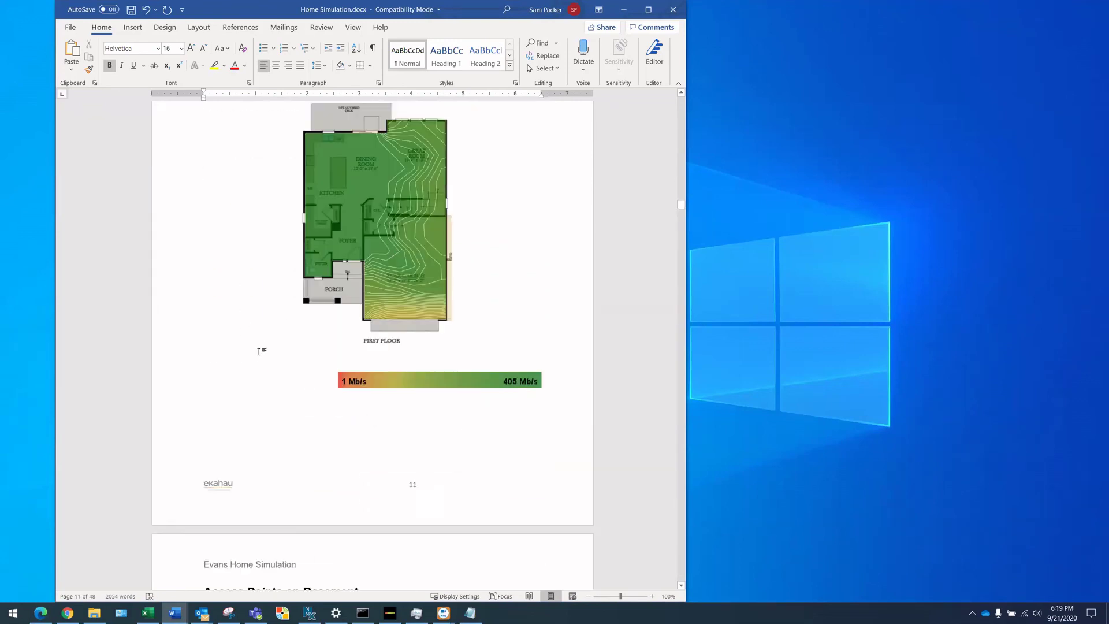
scroll(262, 349, "down", 2)
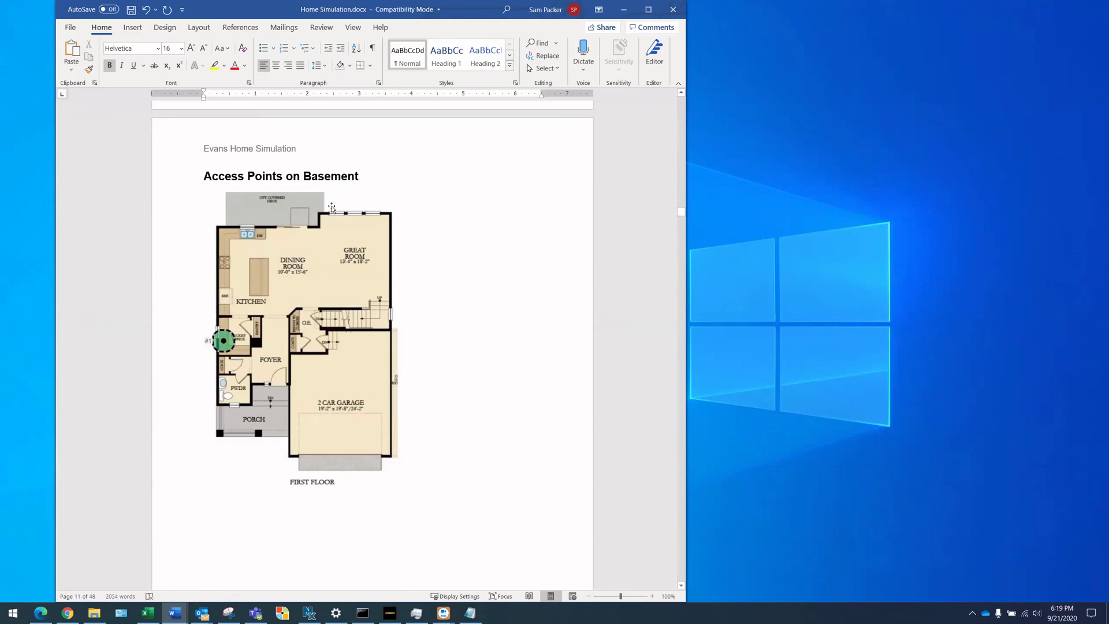
scroll(208, 367, "down", 10)
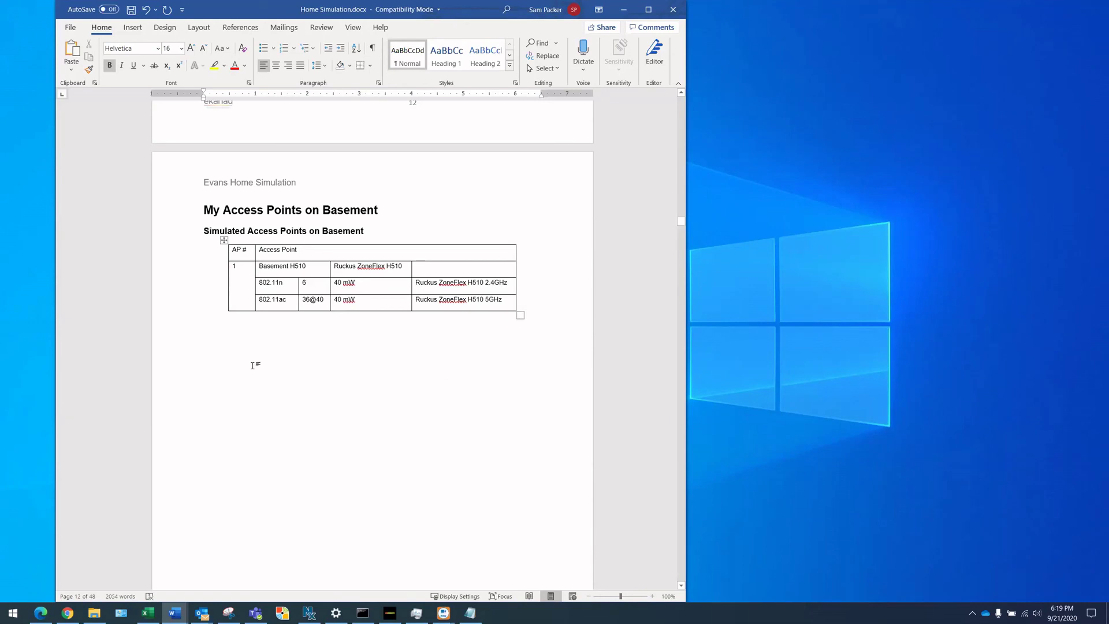
Step: Review the report's Main Level section, covering its requirements, heatmaps on both bands, and simulated access point table
scroll(252, 365, "down", 11)
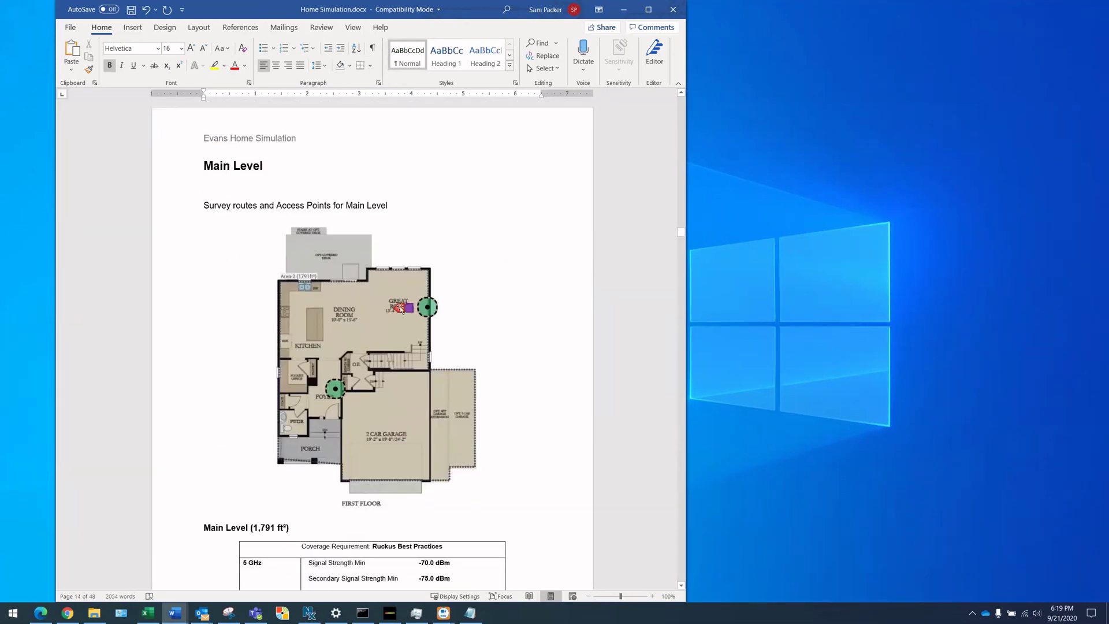
scroll(240, 424, "down", 8)
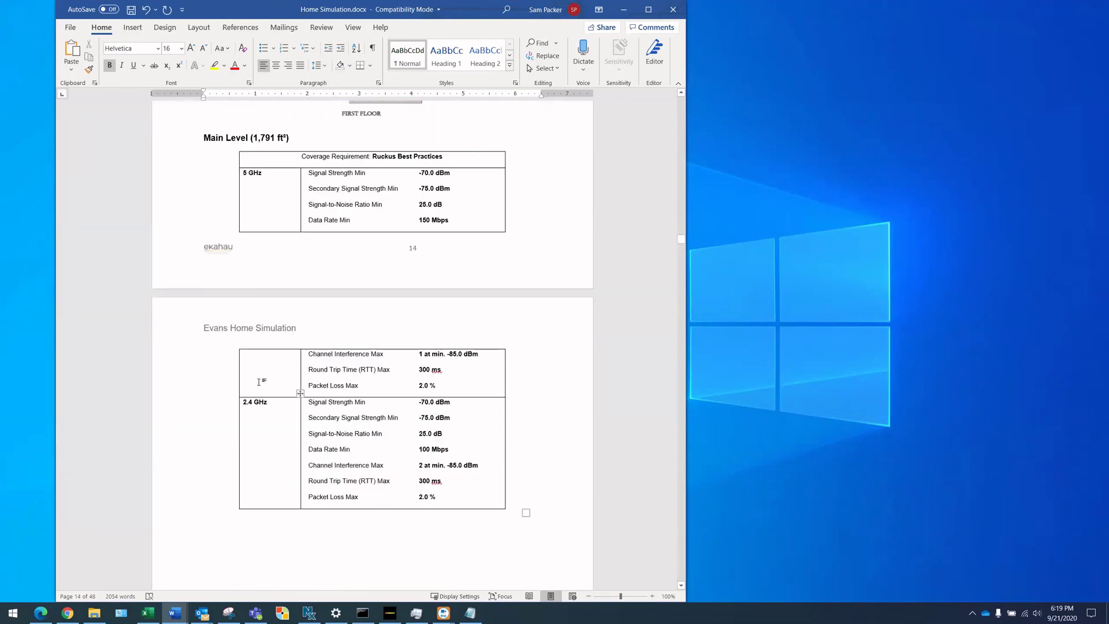
scroll(232, 452, "down", 8)
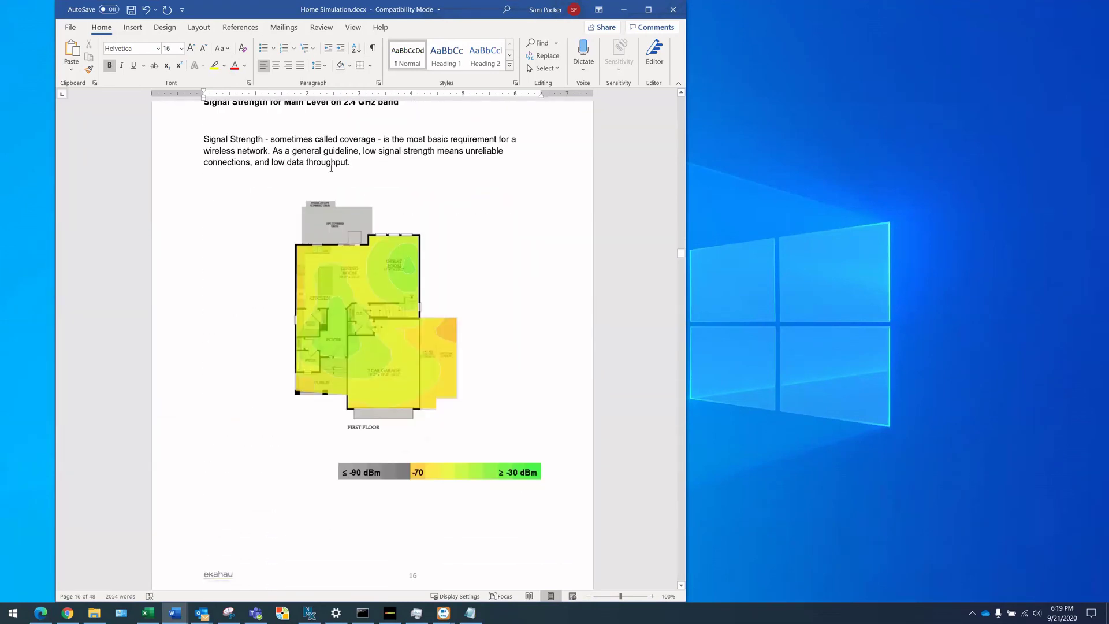
scroll(283, 113, "down", 10)
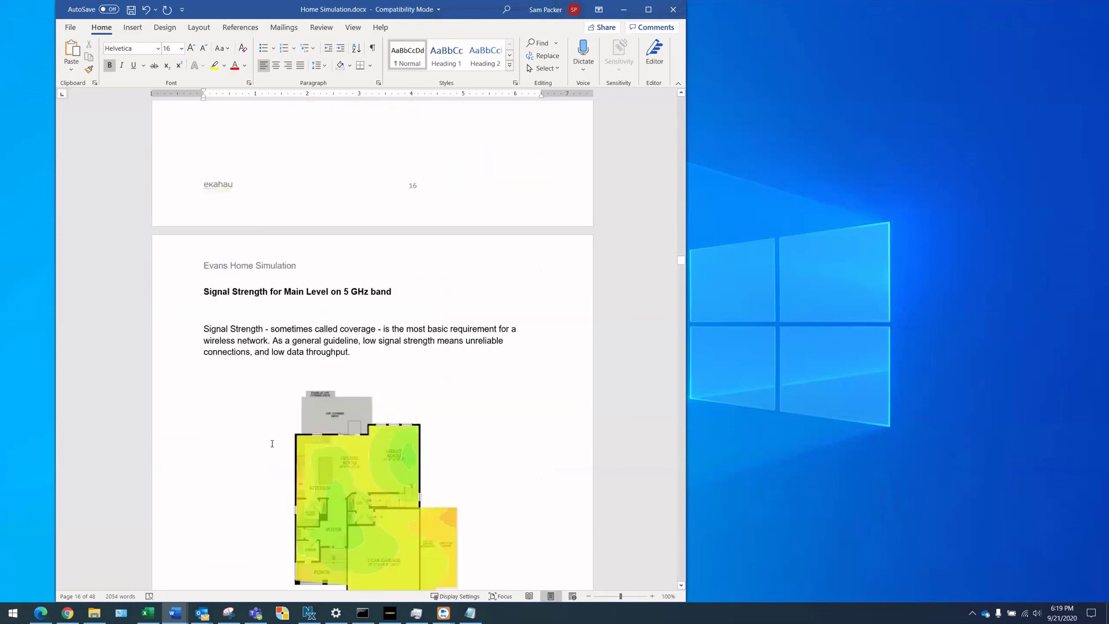
scroll(292, 359, "down", 10)
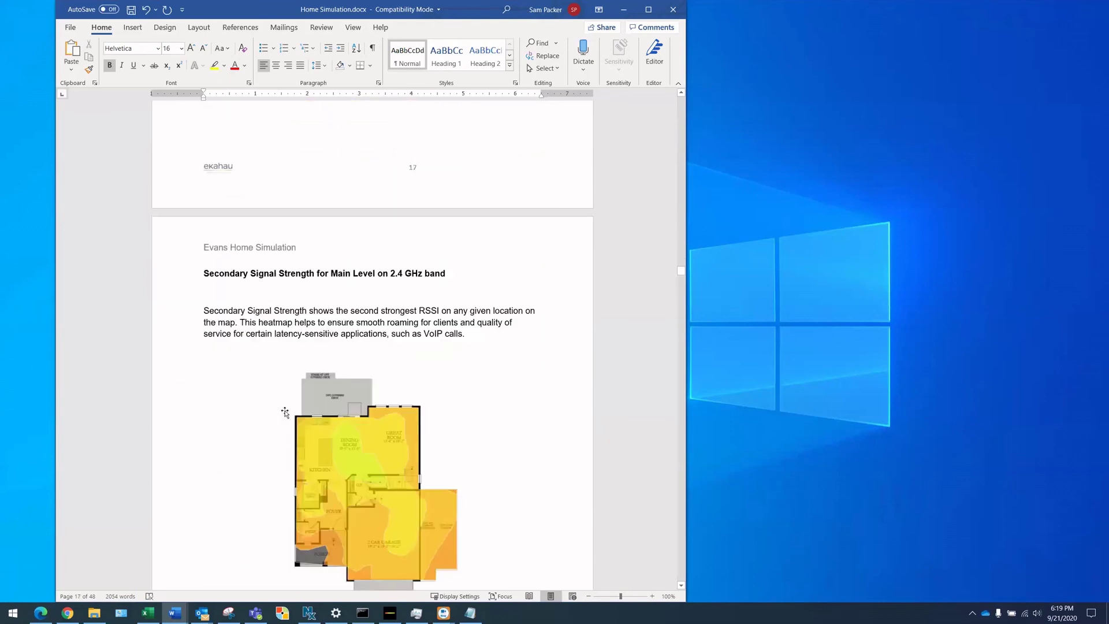
scroll(251, 414, "down", 10)
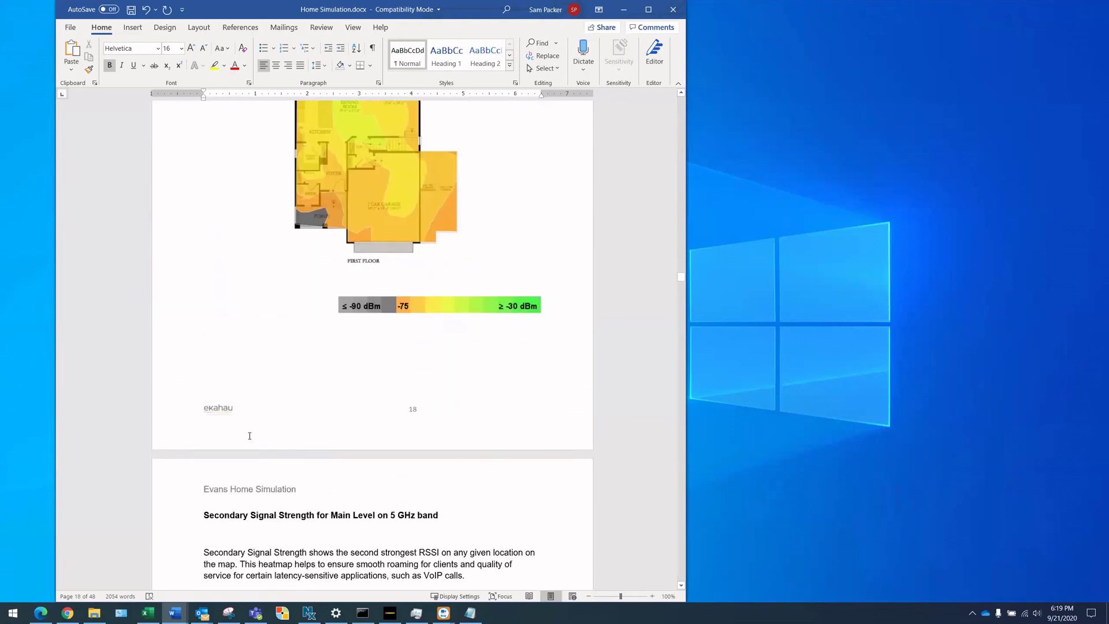
scroll(342, 435, "down", 10)
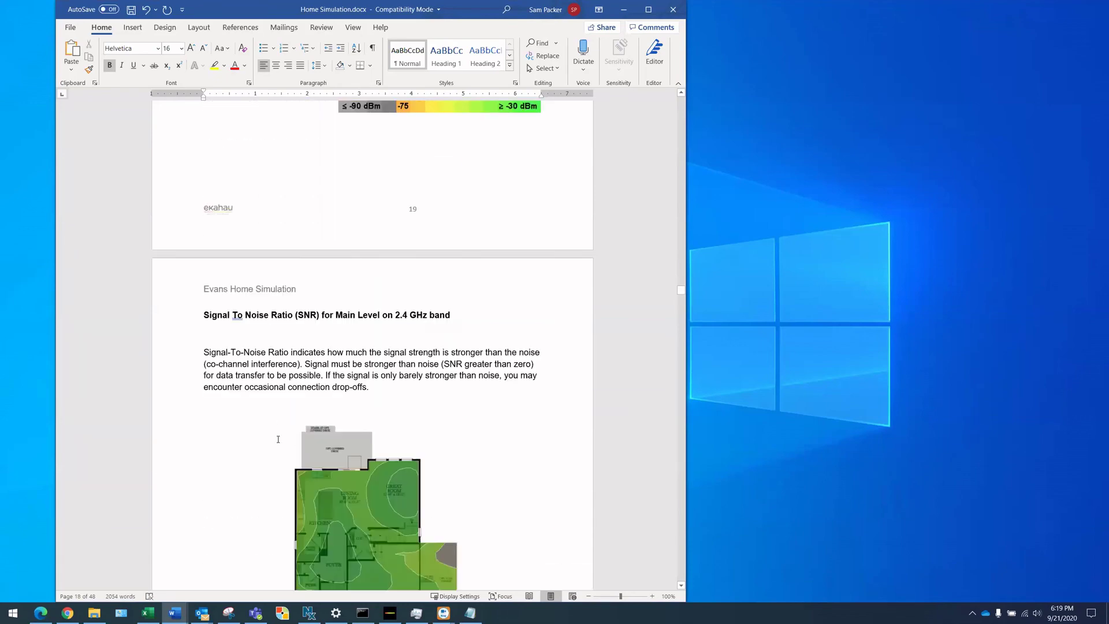
scroll(284, 390, "down", 20)
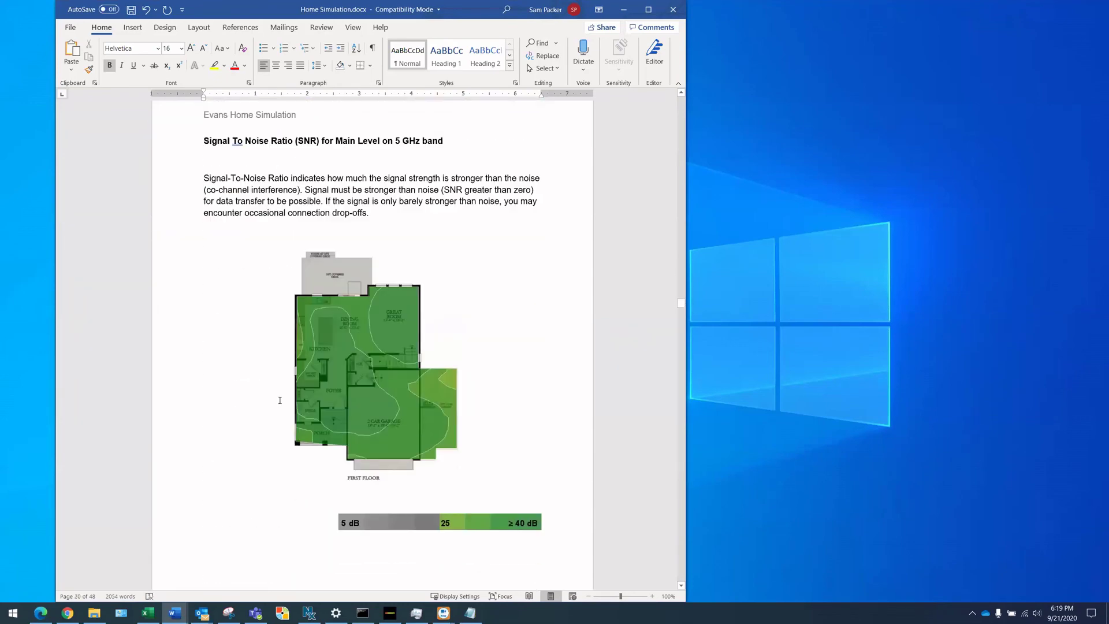
scroll(279, 399, "down", 20)
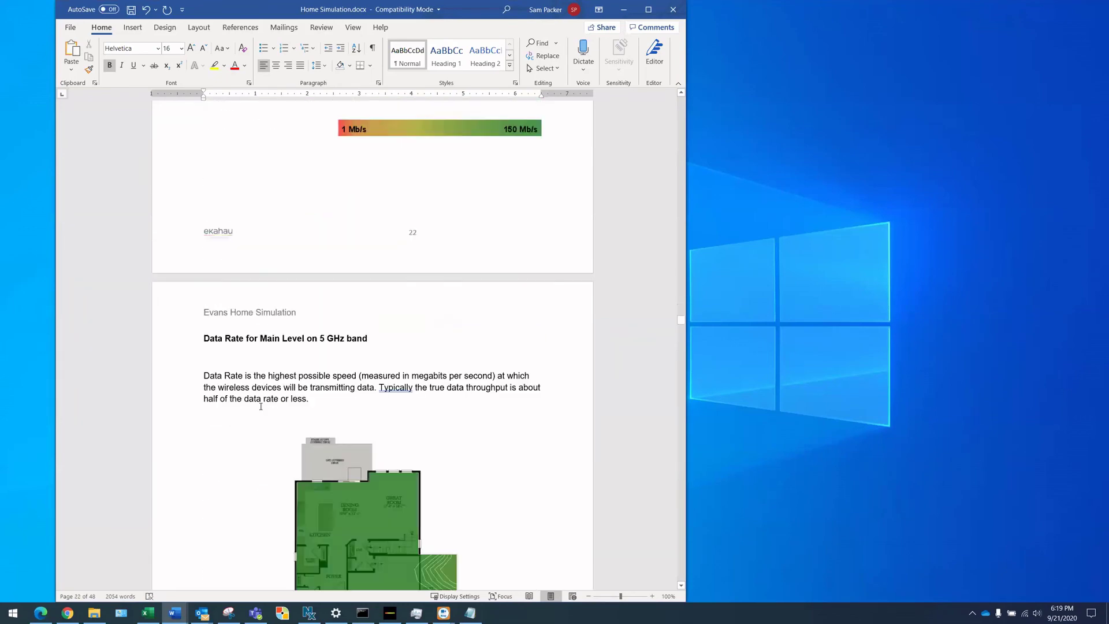
scroll(261, 409, "down", 4)
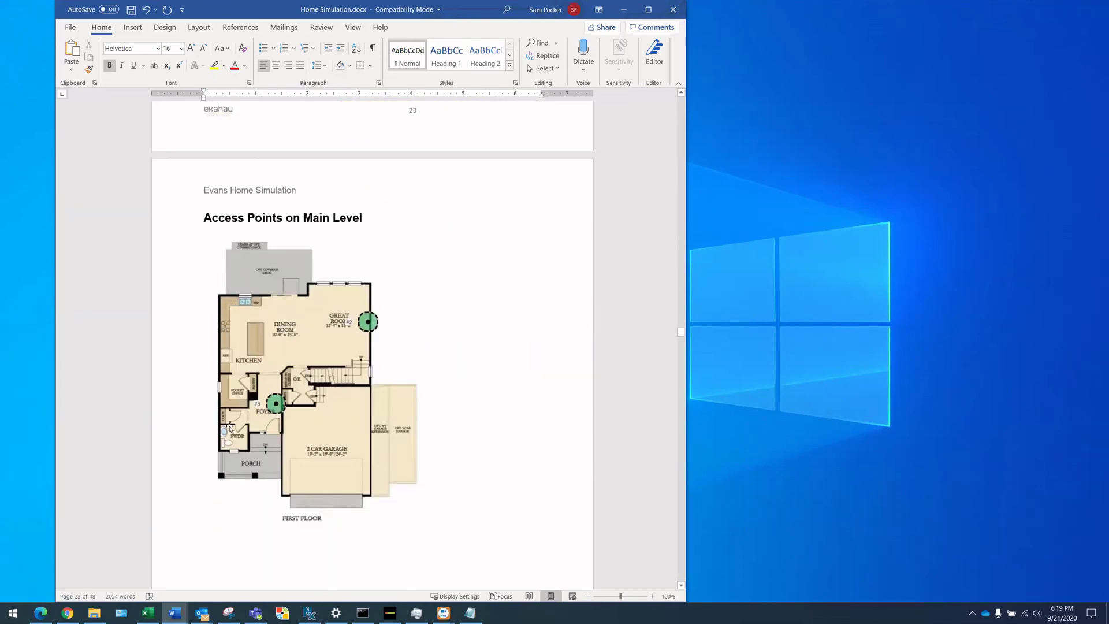
scroll(382, 418, "down", 4)
scroll(381, 417, "down", 7)
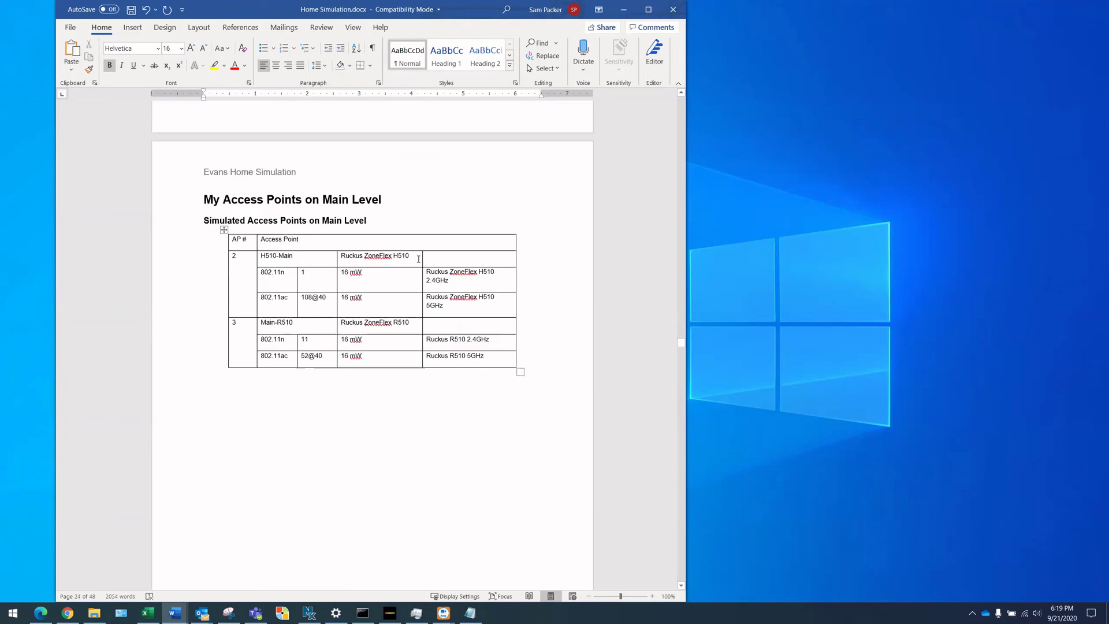
Step: Review the report's Second Level floor map, coverage requirements, and signal strength and secondary signal strength heatmaps on the 2.4 GHz and 5 GHz bands
scroll(298, 442, "down", 11)
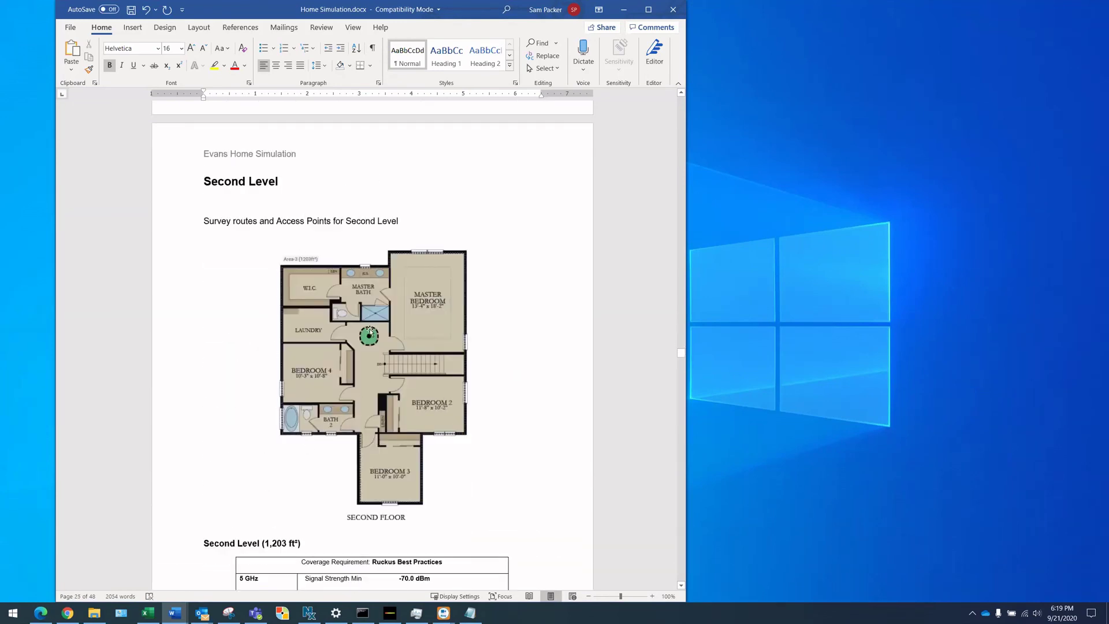
scroll(265, 391, "down", 7)
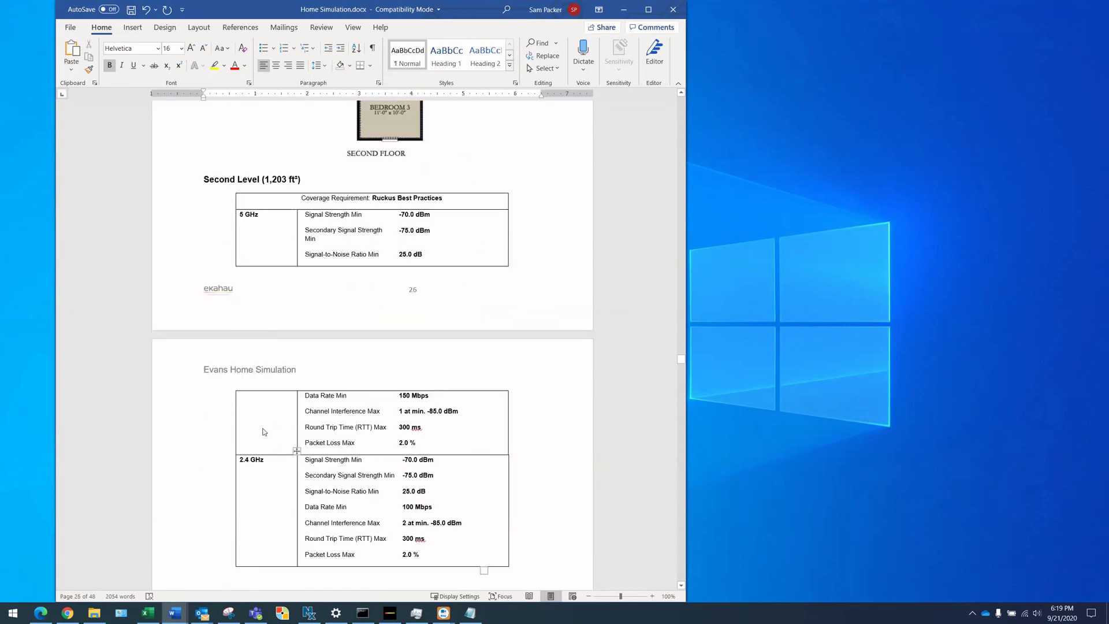
scroll(173, 398, "down", 13)
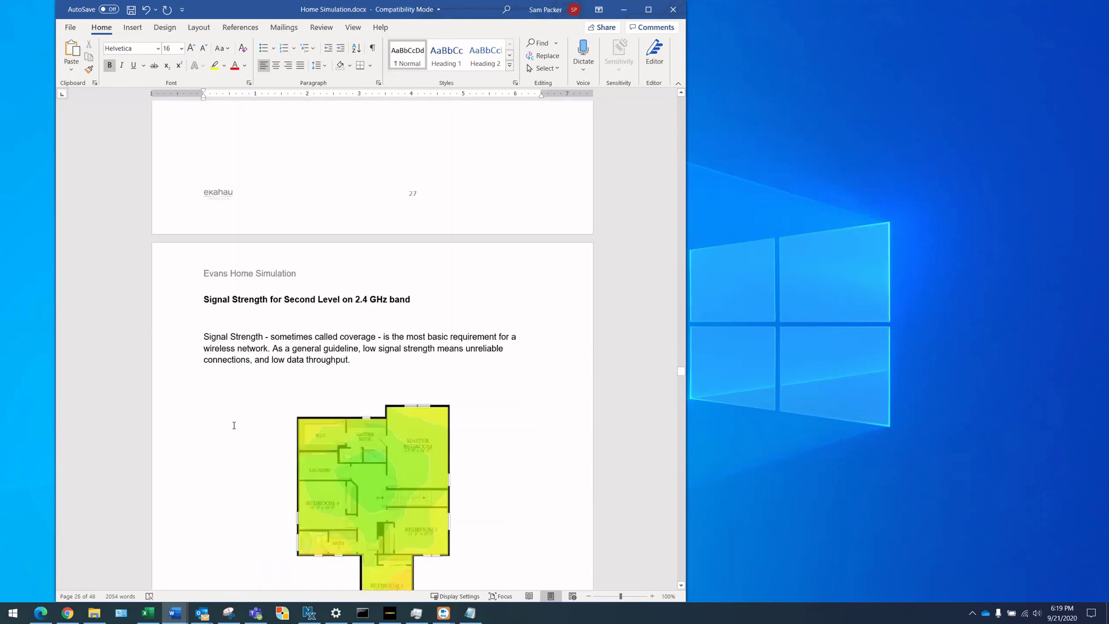
scroll(234, 425, "down", 3)
scroll(239, 389, "up", 1)
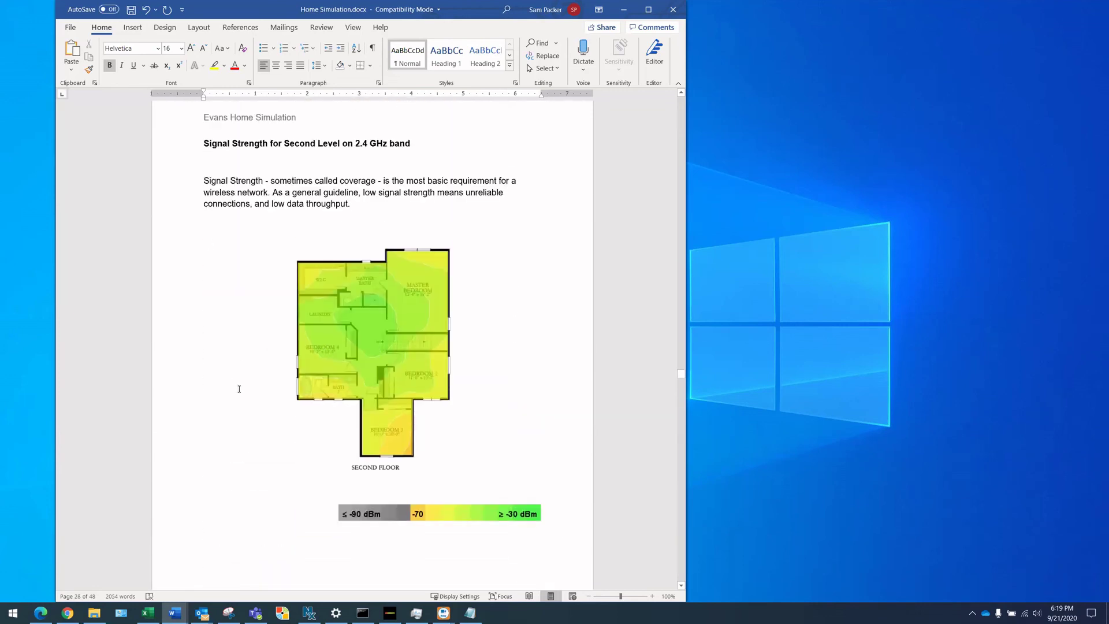
scroll(254, 391, "down", 4)
scroll(260, 387, "up", 3)
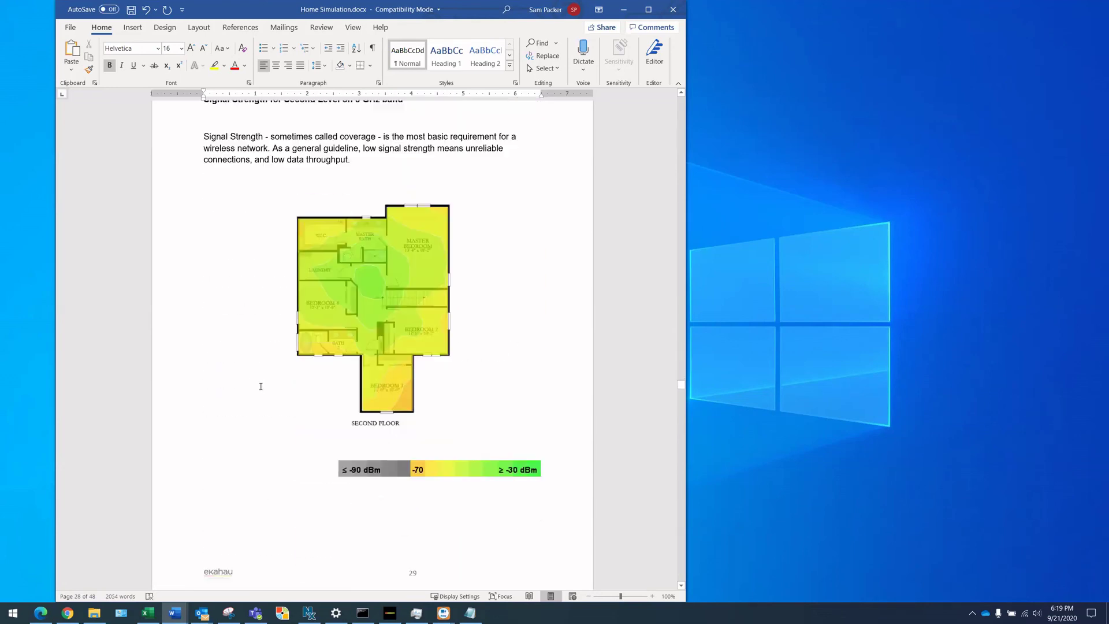
scroll(235, 381, "down", 9)
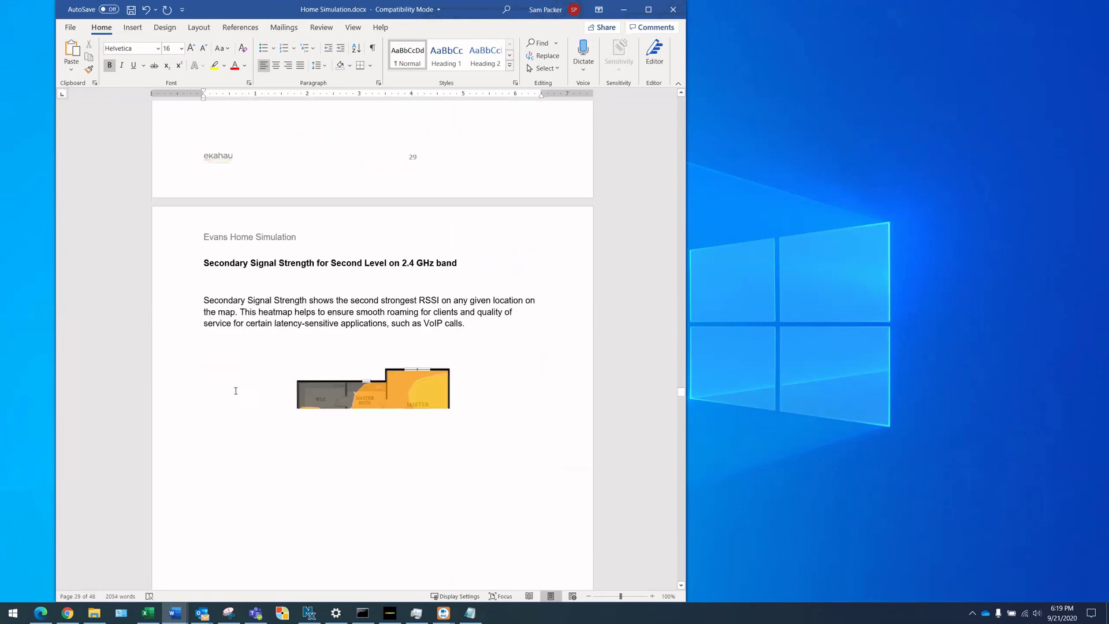
scroll(229, 394, "up", 4)
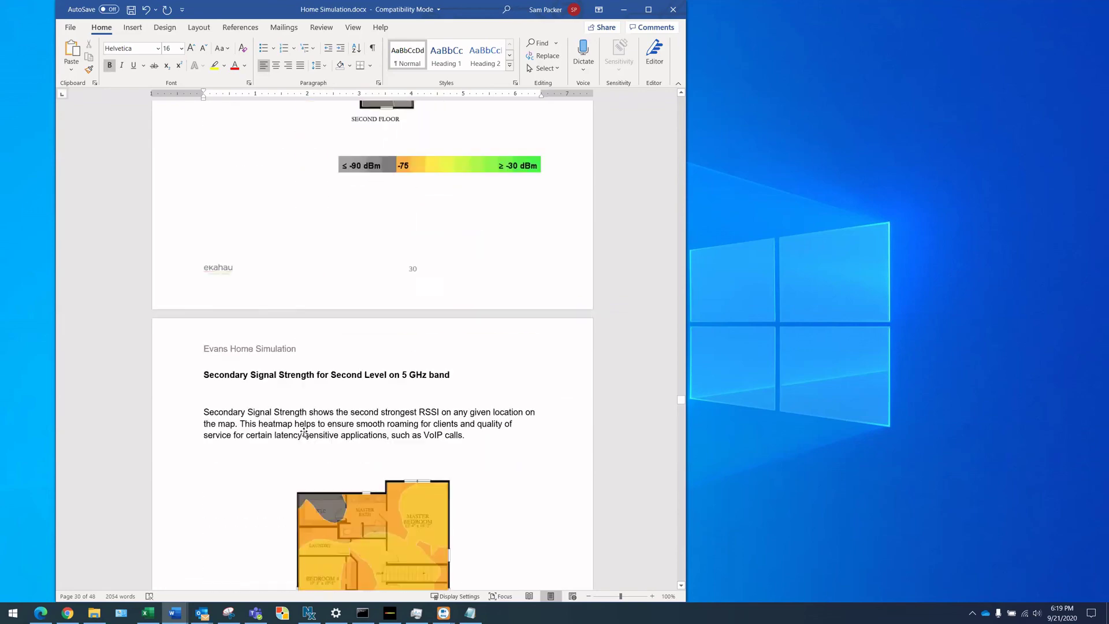
Step: Examine the Second Level signal-to-noise ratio and data rate heatmaps on both bands, plus its access point map and simulated access point table
scroll(271, 436, "down", 15)
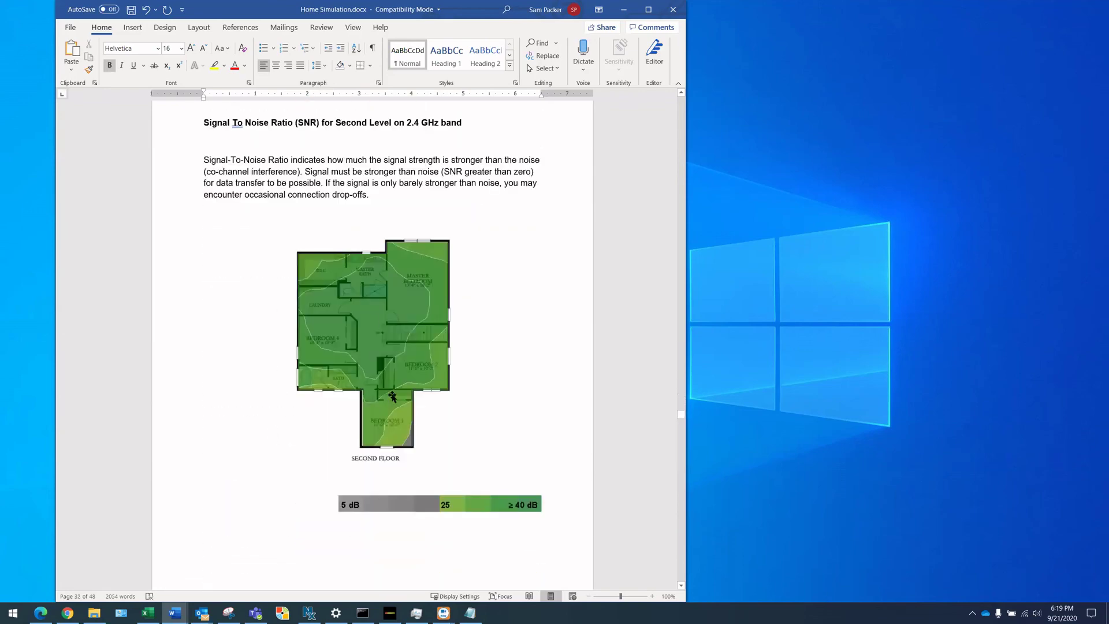
scroll(271, 428, "down", 13)
scroll(277, 412, "down", 12)
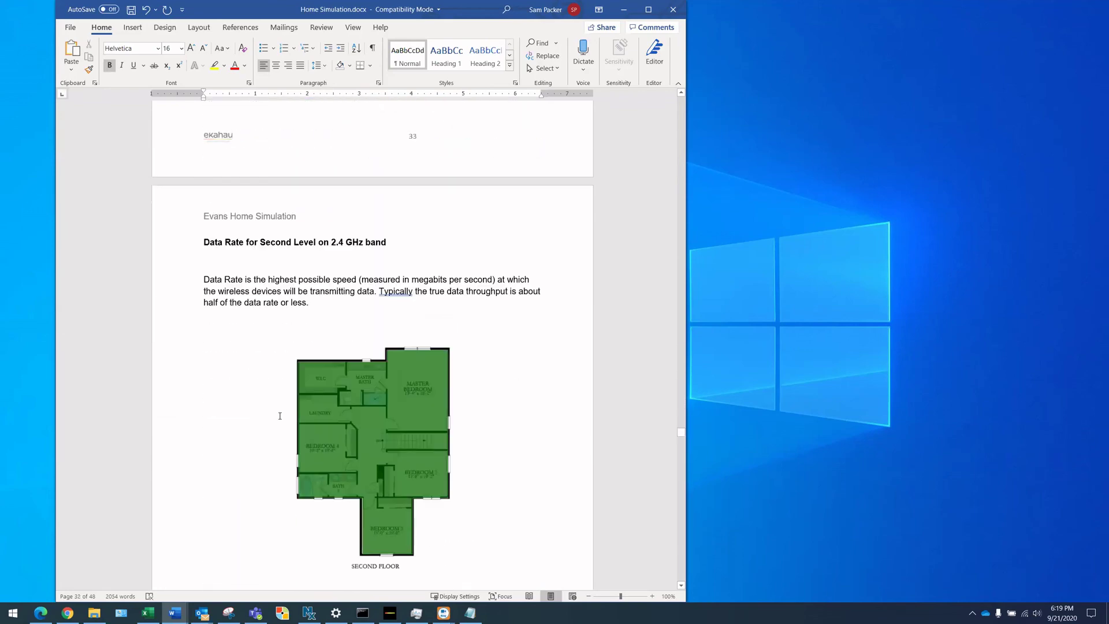
scroll(260, 439, "down", 17)
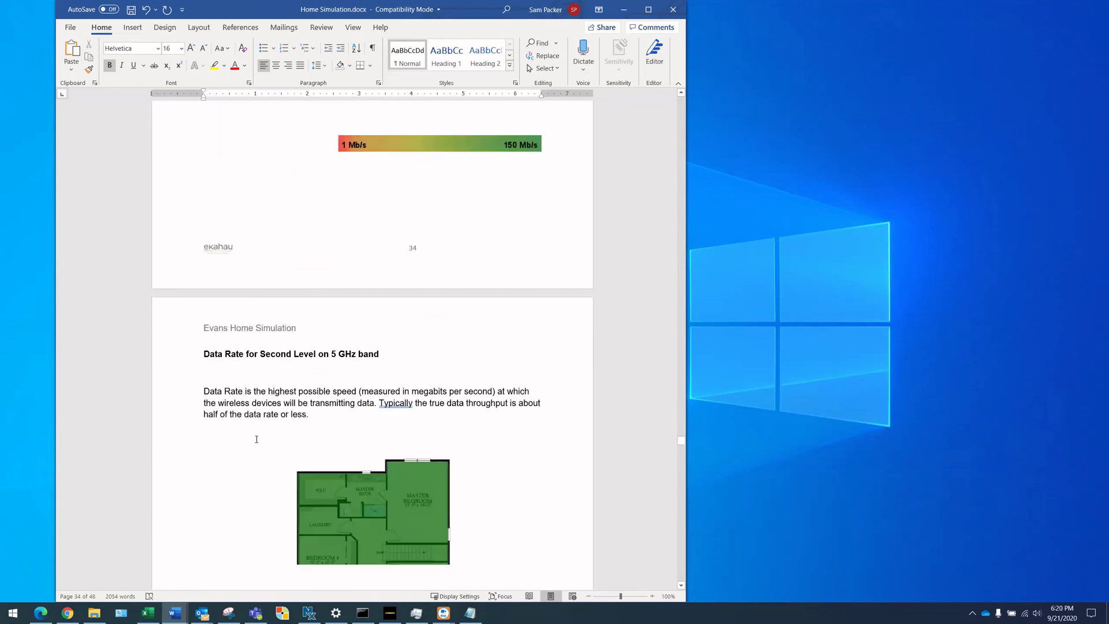
scroll(256, 445, "down", 16)
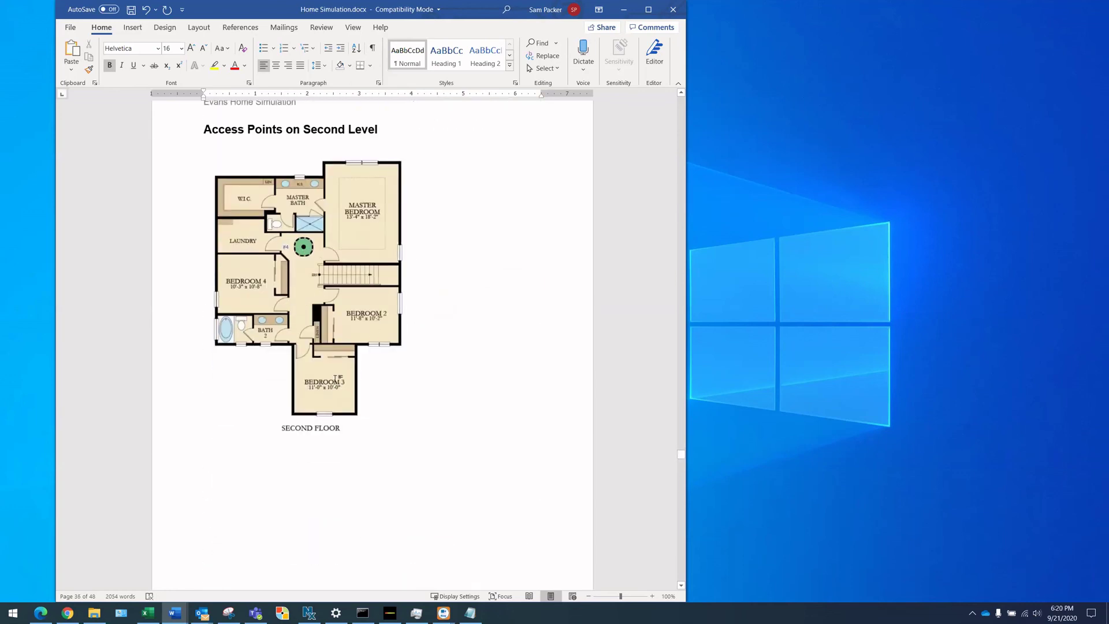
scroll(334, 381, "down", 16)
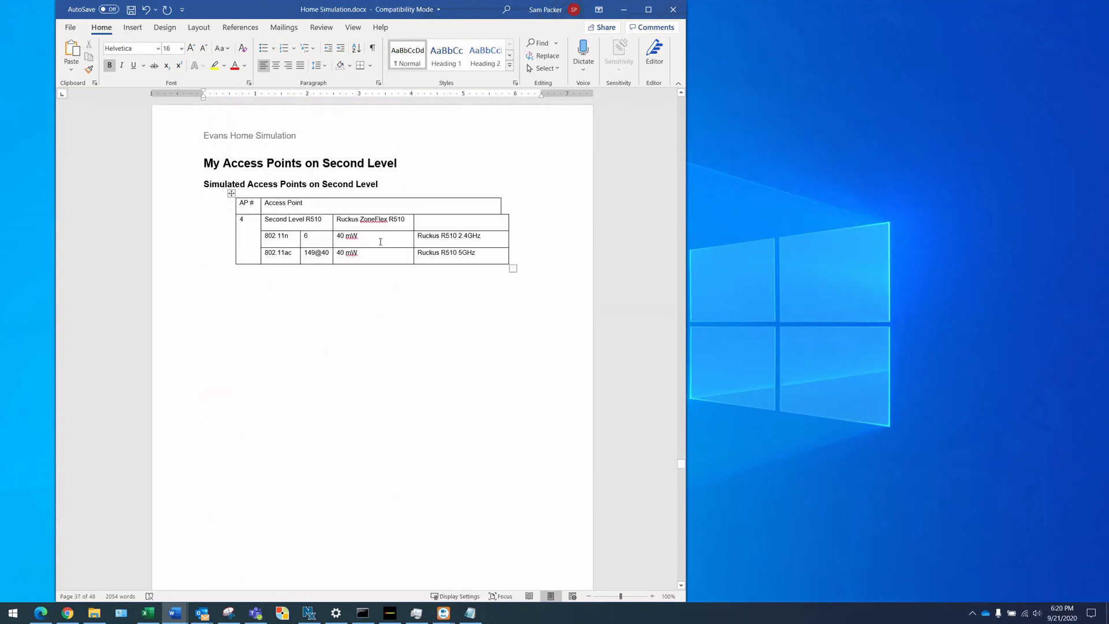
Step: Review the Loft section's floor map, coverage requirements, and signal strength and secondary signal strength heatmaps on both bands
scroll(309, 379, "down", 16)
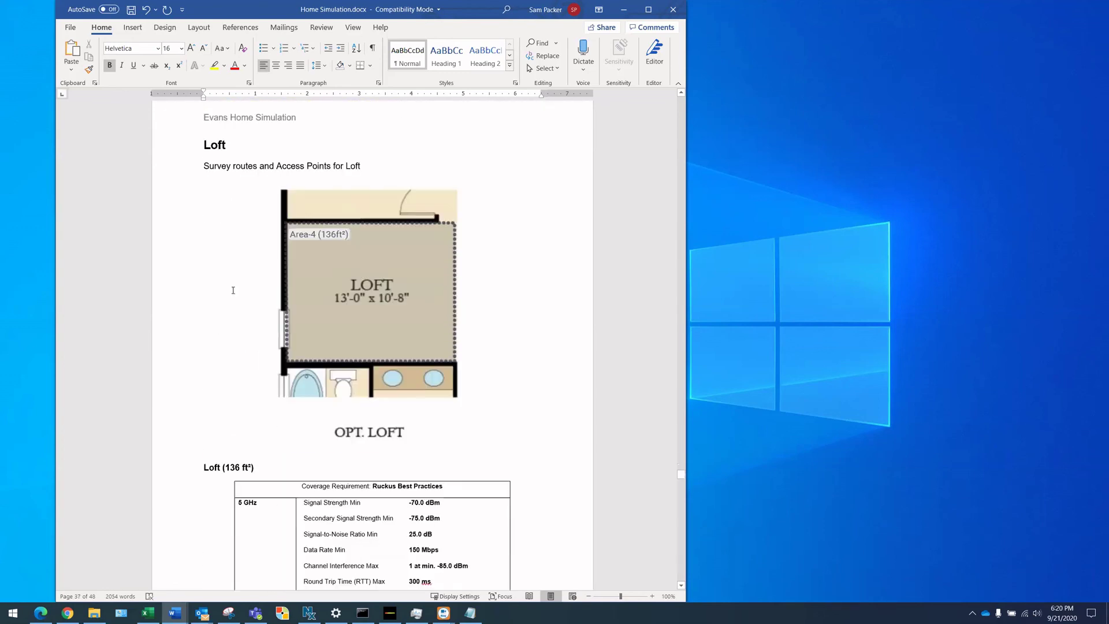
scroll(231, 347, "down", 10)
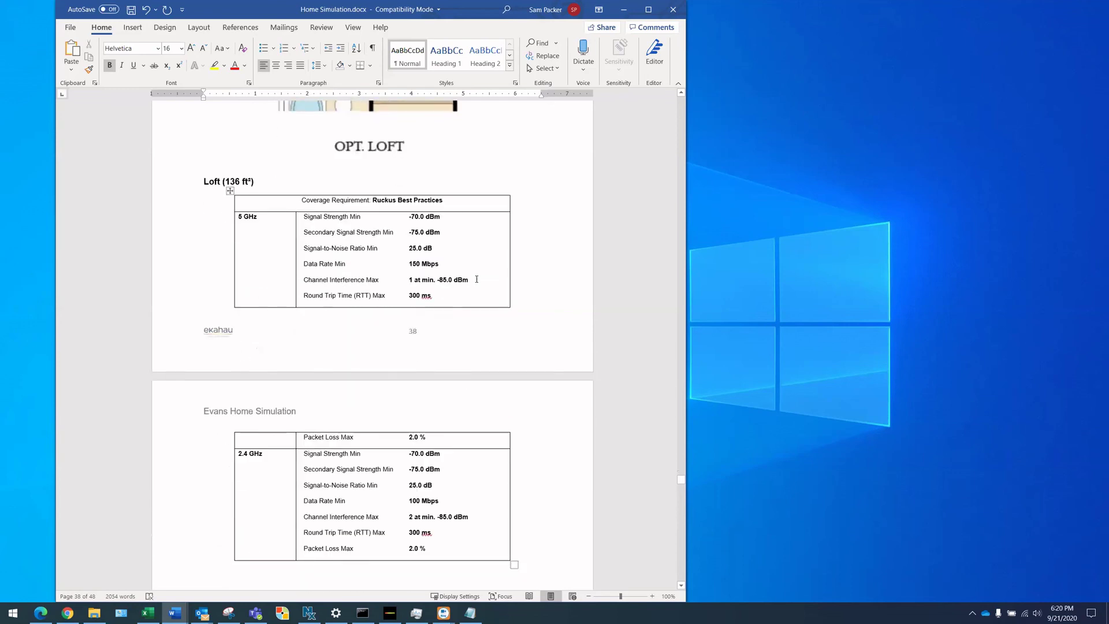
scroll(339, 415, "down", 14)
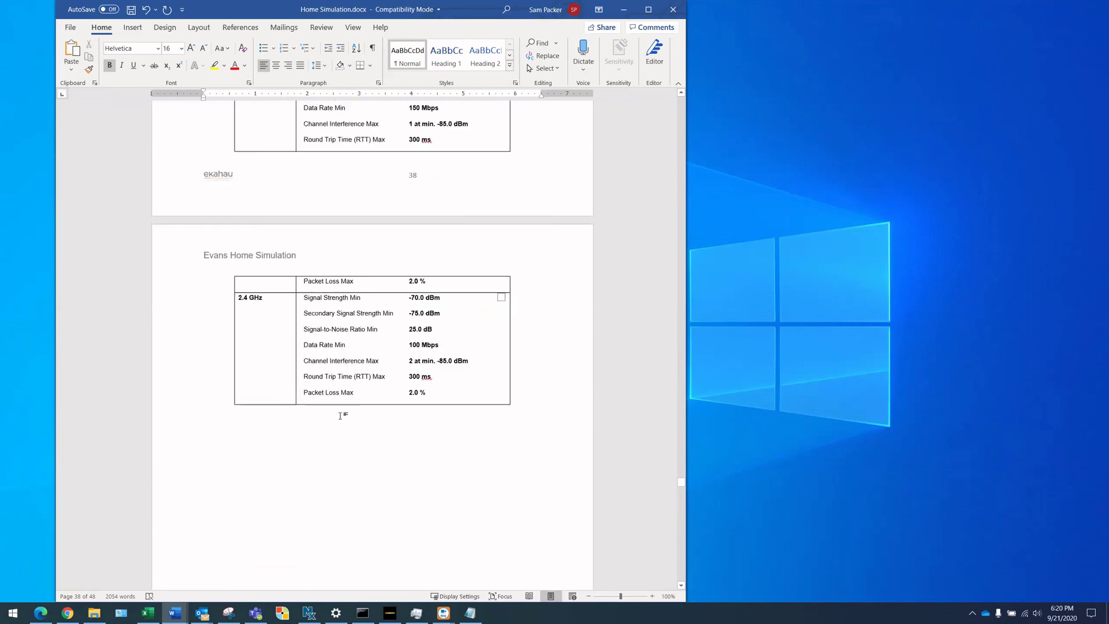
scroll(266, 481, "down", 13)
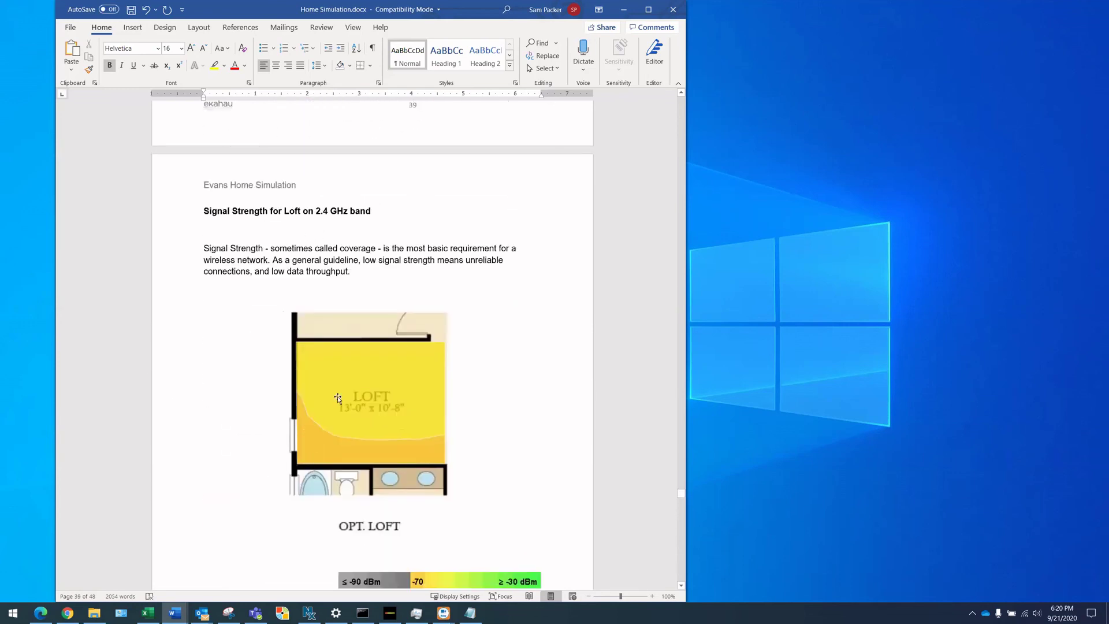
scroll(283, 471, "down", 16)
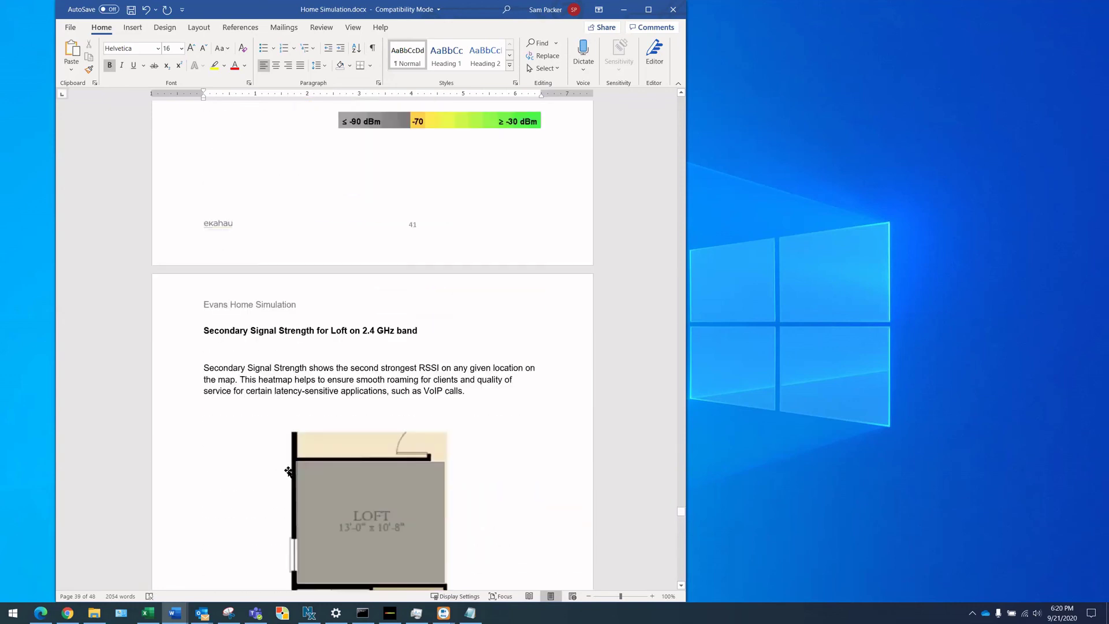
scroll(288, 471, "down", 6)
scroll(235, 458, "down", 20)
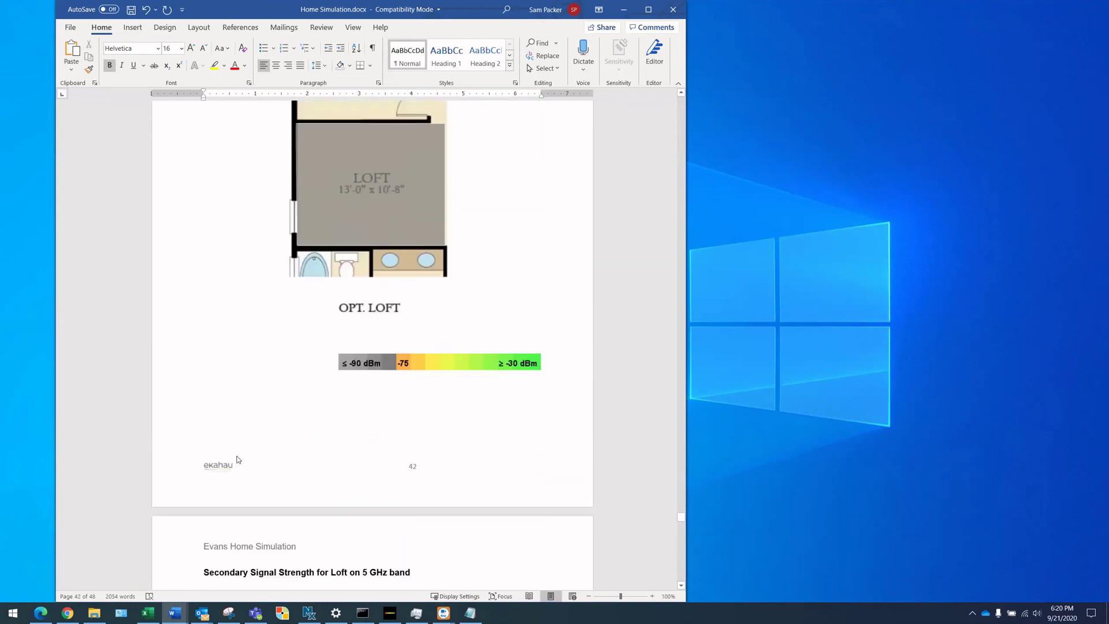
scroll(231, 501, "down", 4)
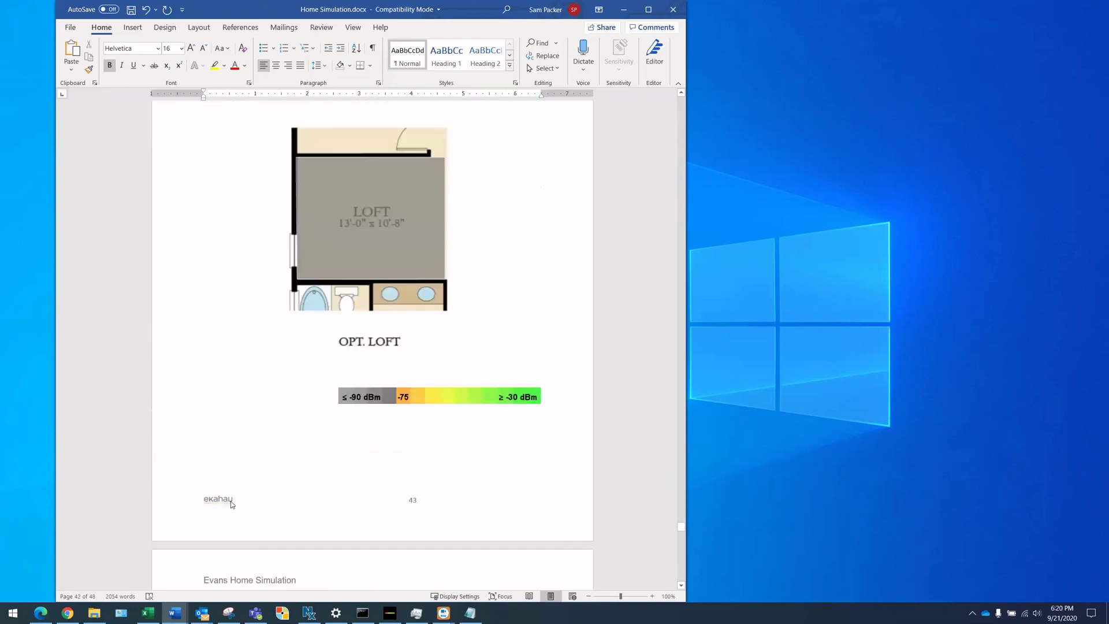
scroll(231, 501, "up", 7)
scroll(504, 149, "down", 6)
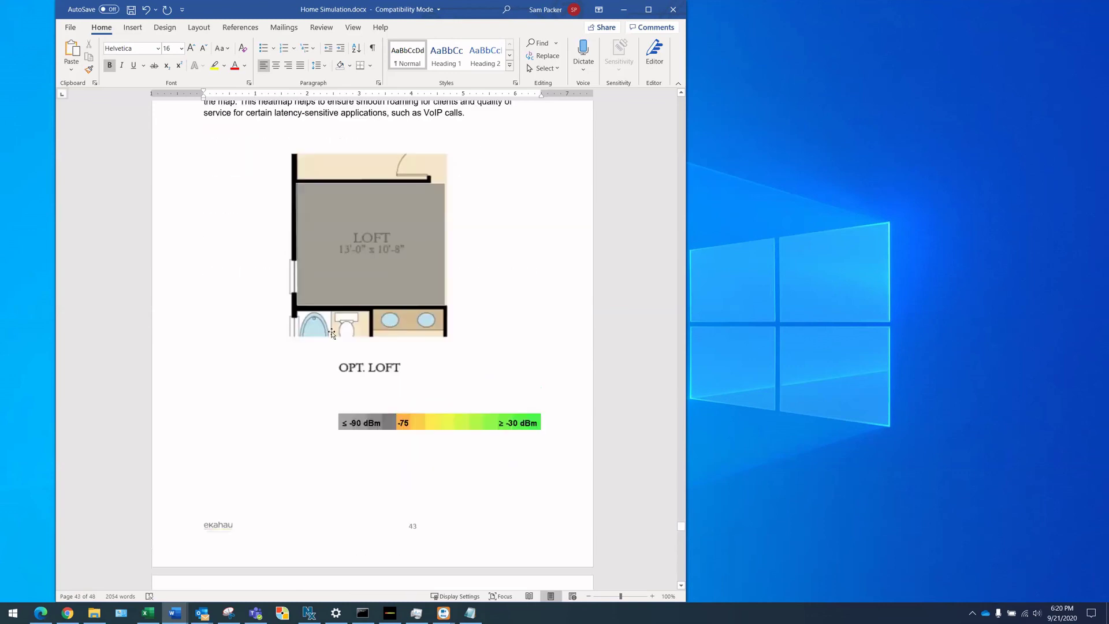
Step: Examine the Loft's signal-to-noise ratio and data rate heatmaps and its access point listing, and switch back to the Ekahau Pro project
scroll(332, 333, "down", 20)
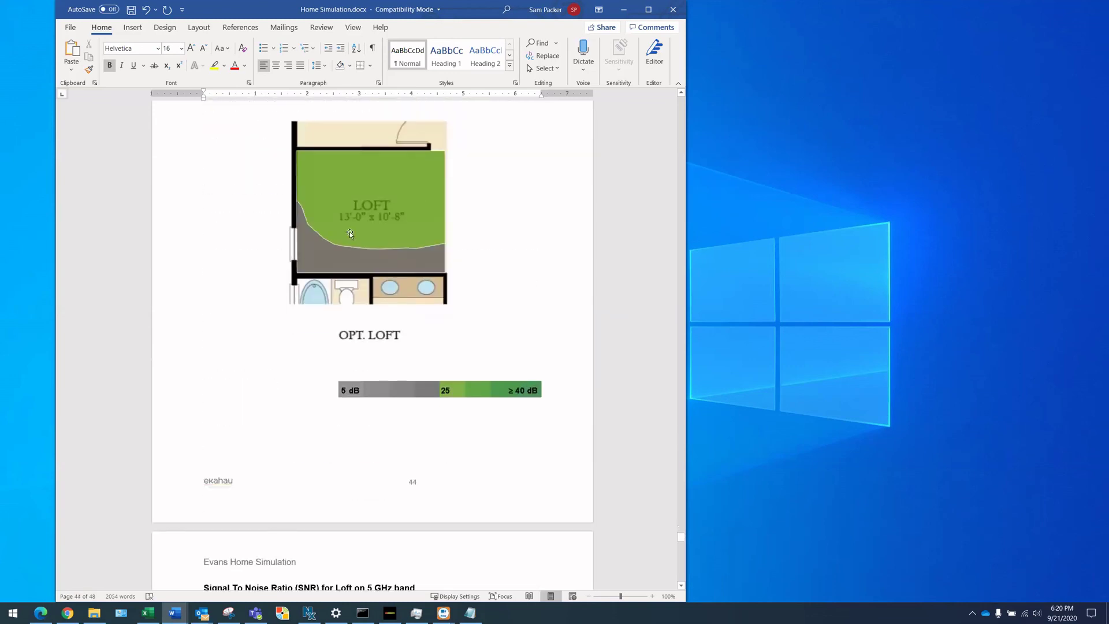
scroll(350, 234, "down", 20)
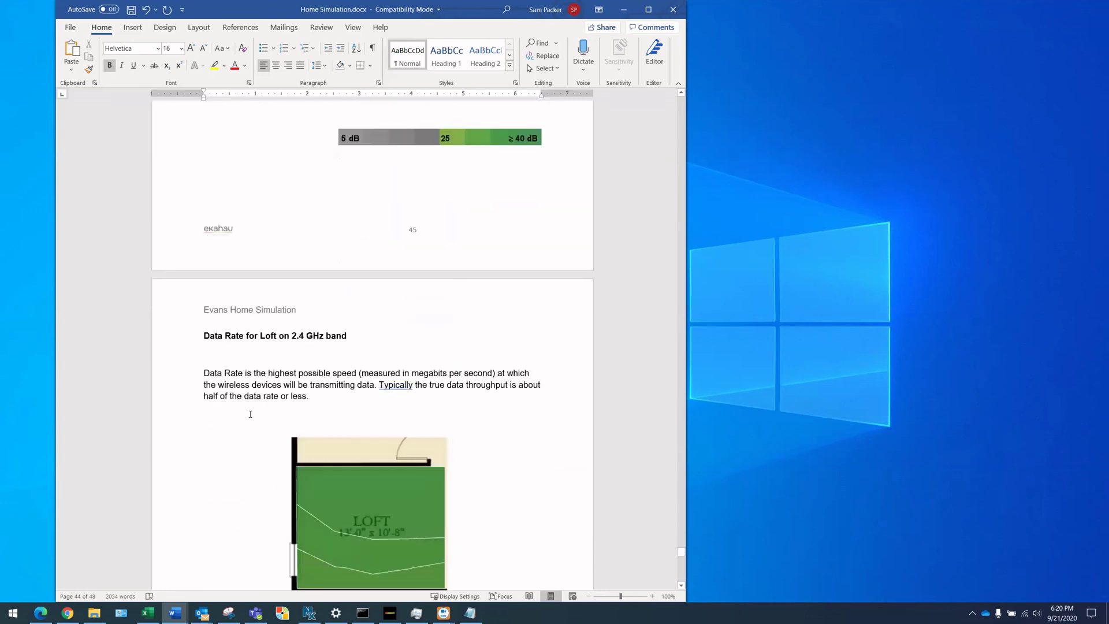
scroll(255, 414, "down", 20)
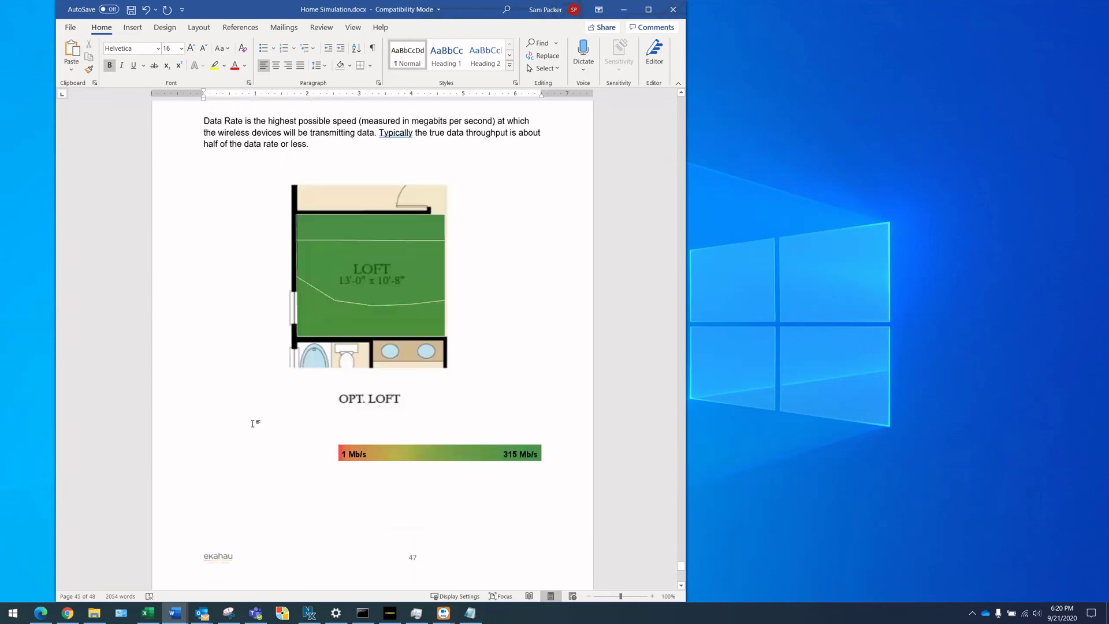
scroll(253, 429, "down", 13)
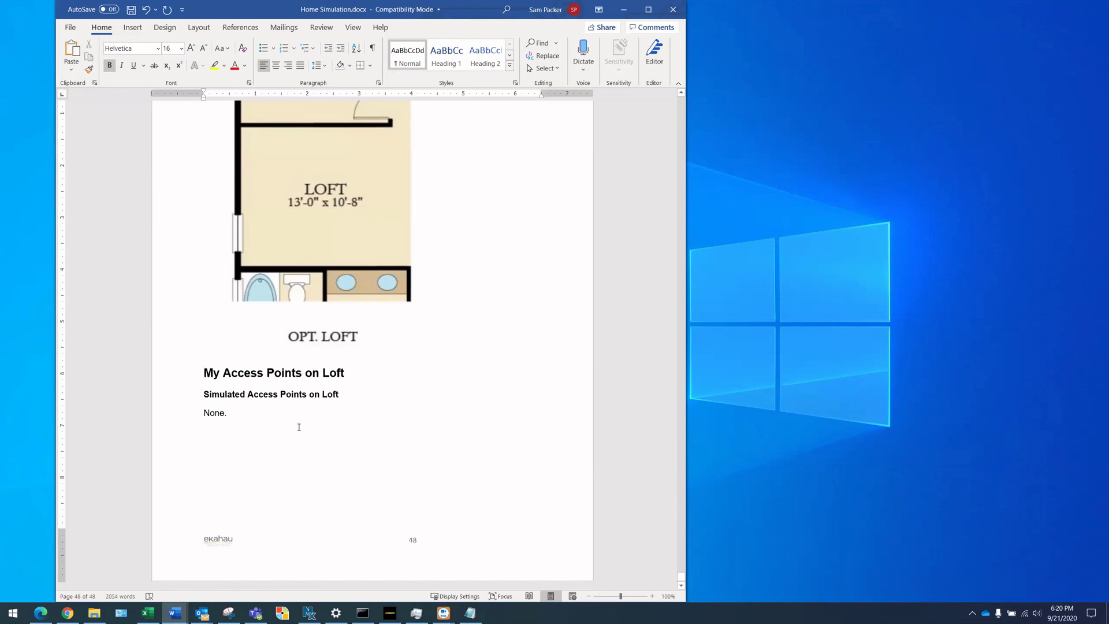
left_click(390, 613)
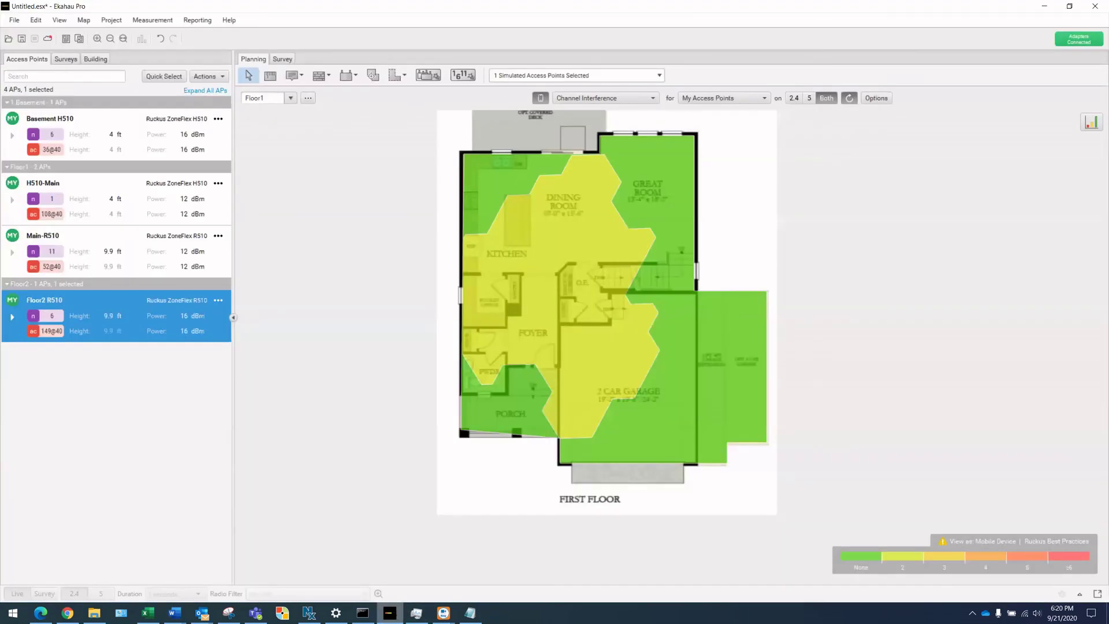